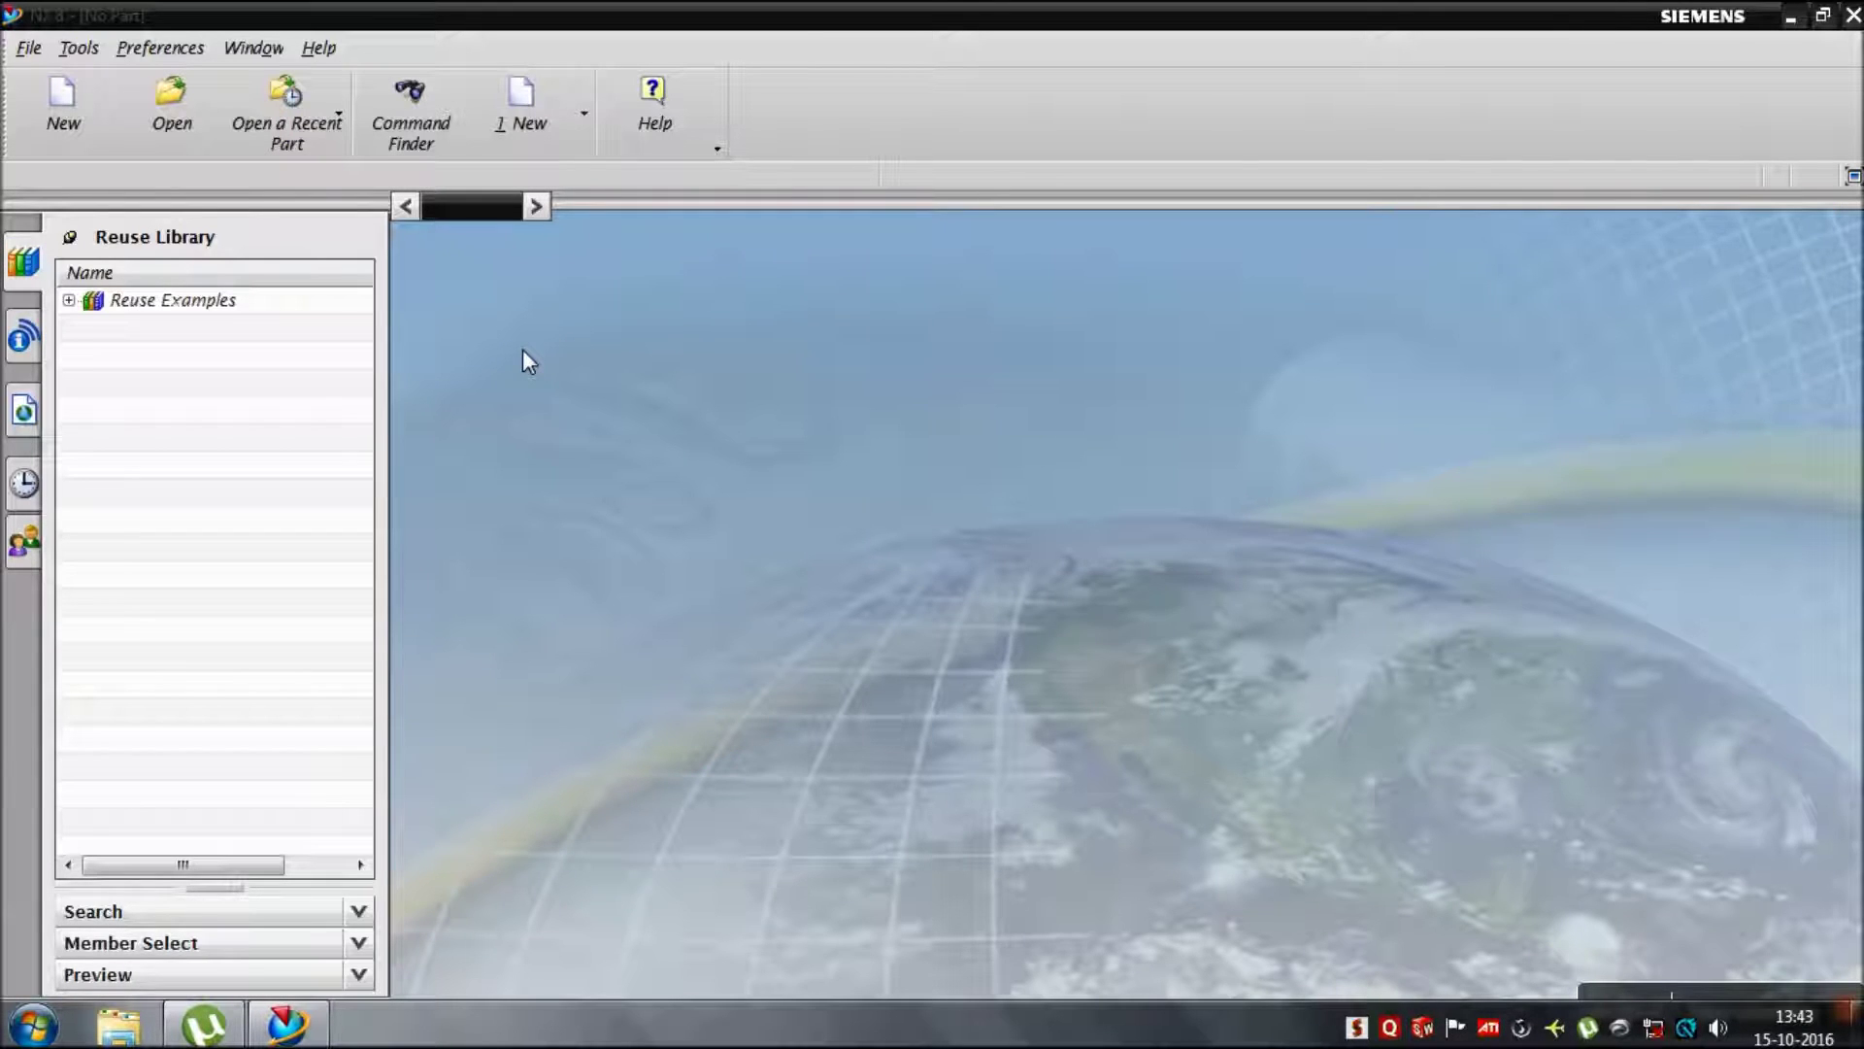
Step: Create the Model1.prt millimetre model part and start an Extrude sketched on the XY plane
{"action": "left_click", "coordinate": [60, 124]}
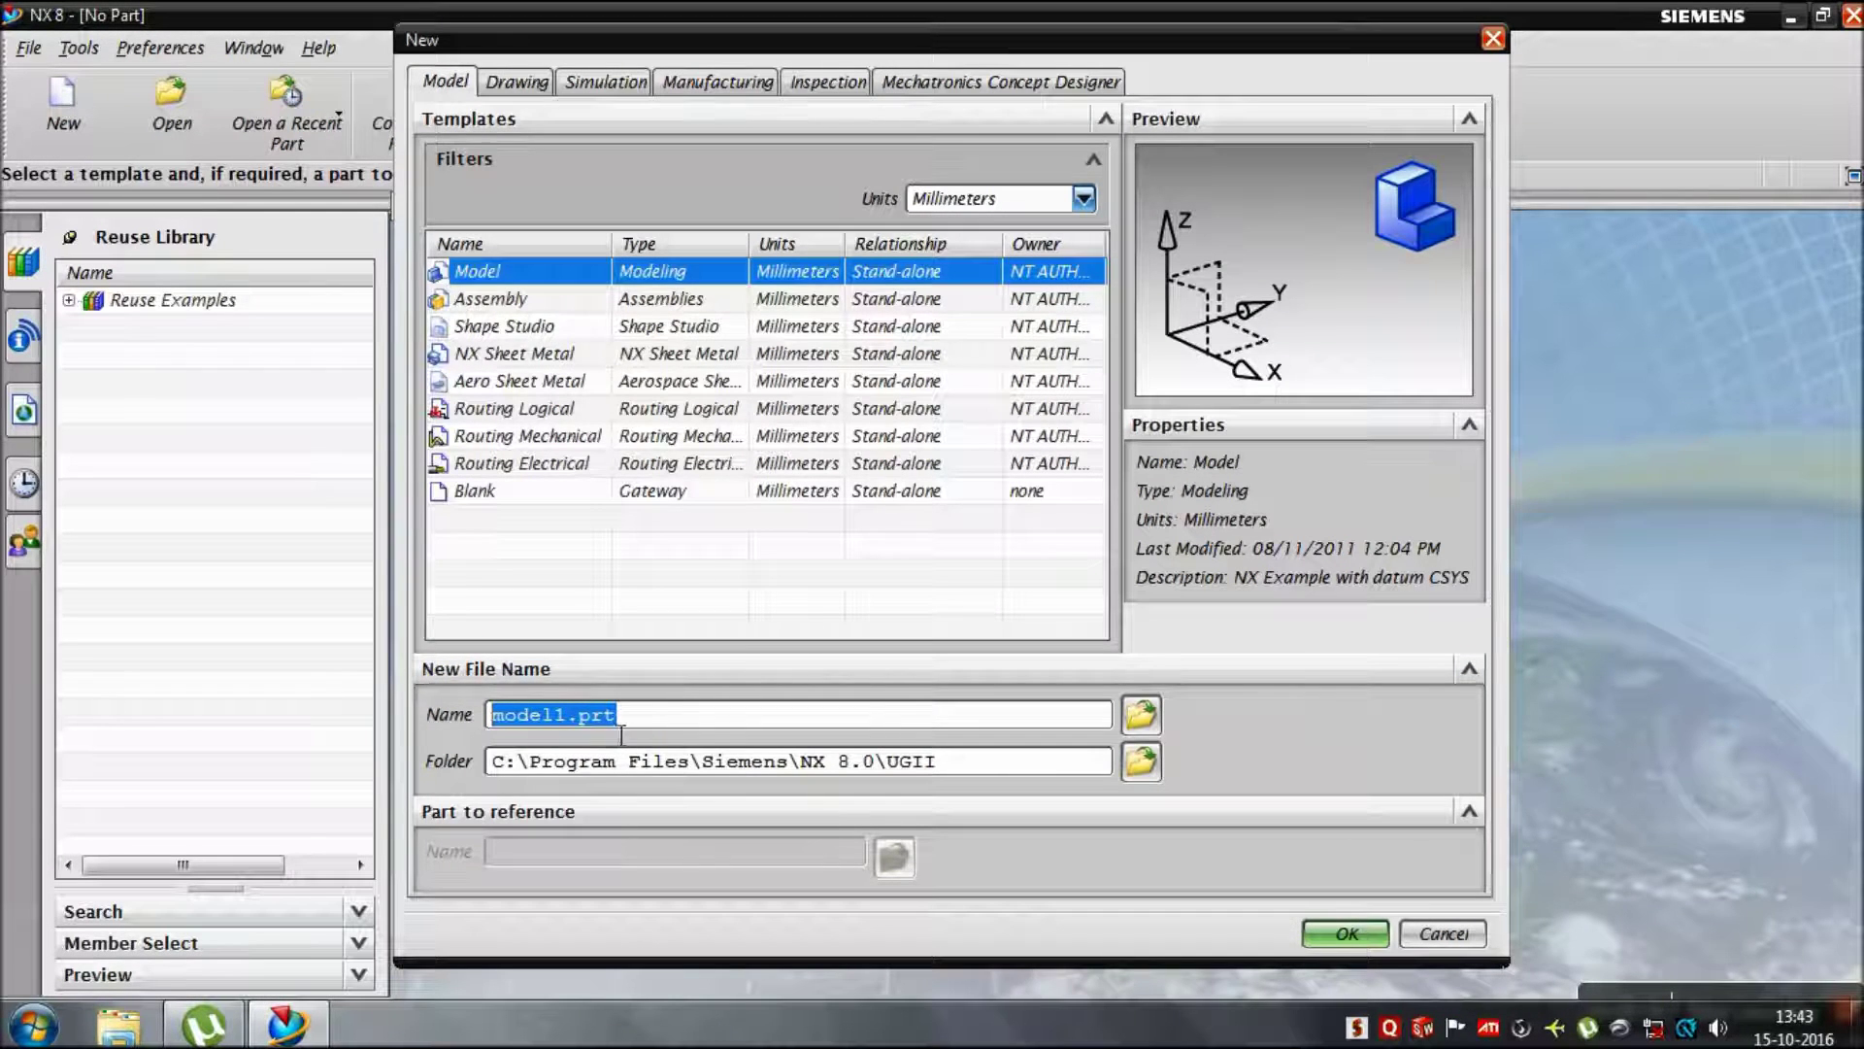
{"action": "left_click", "coordinate": [1344, 934]}
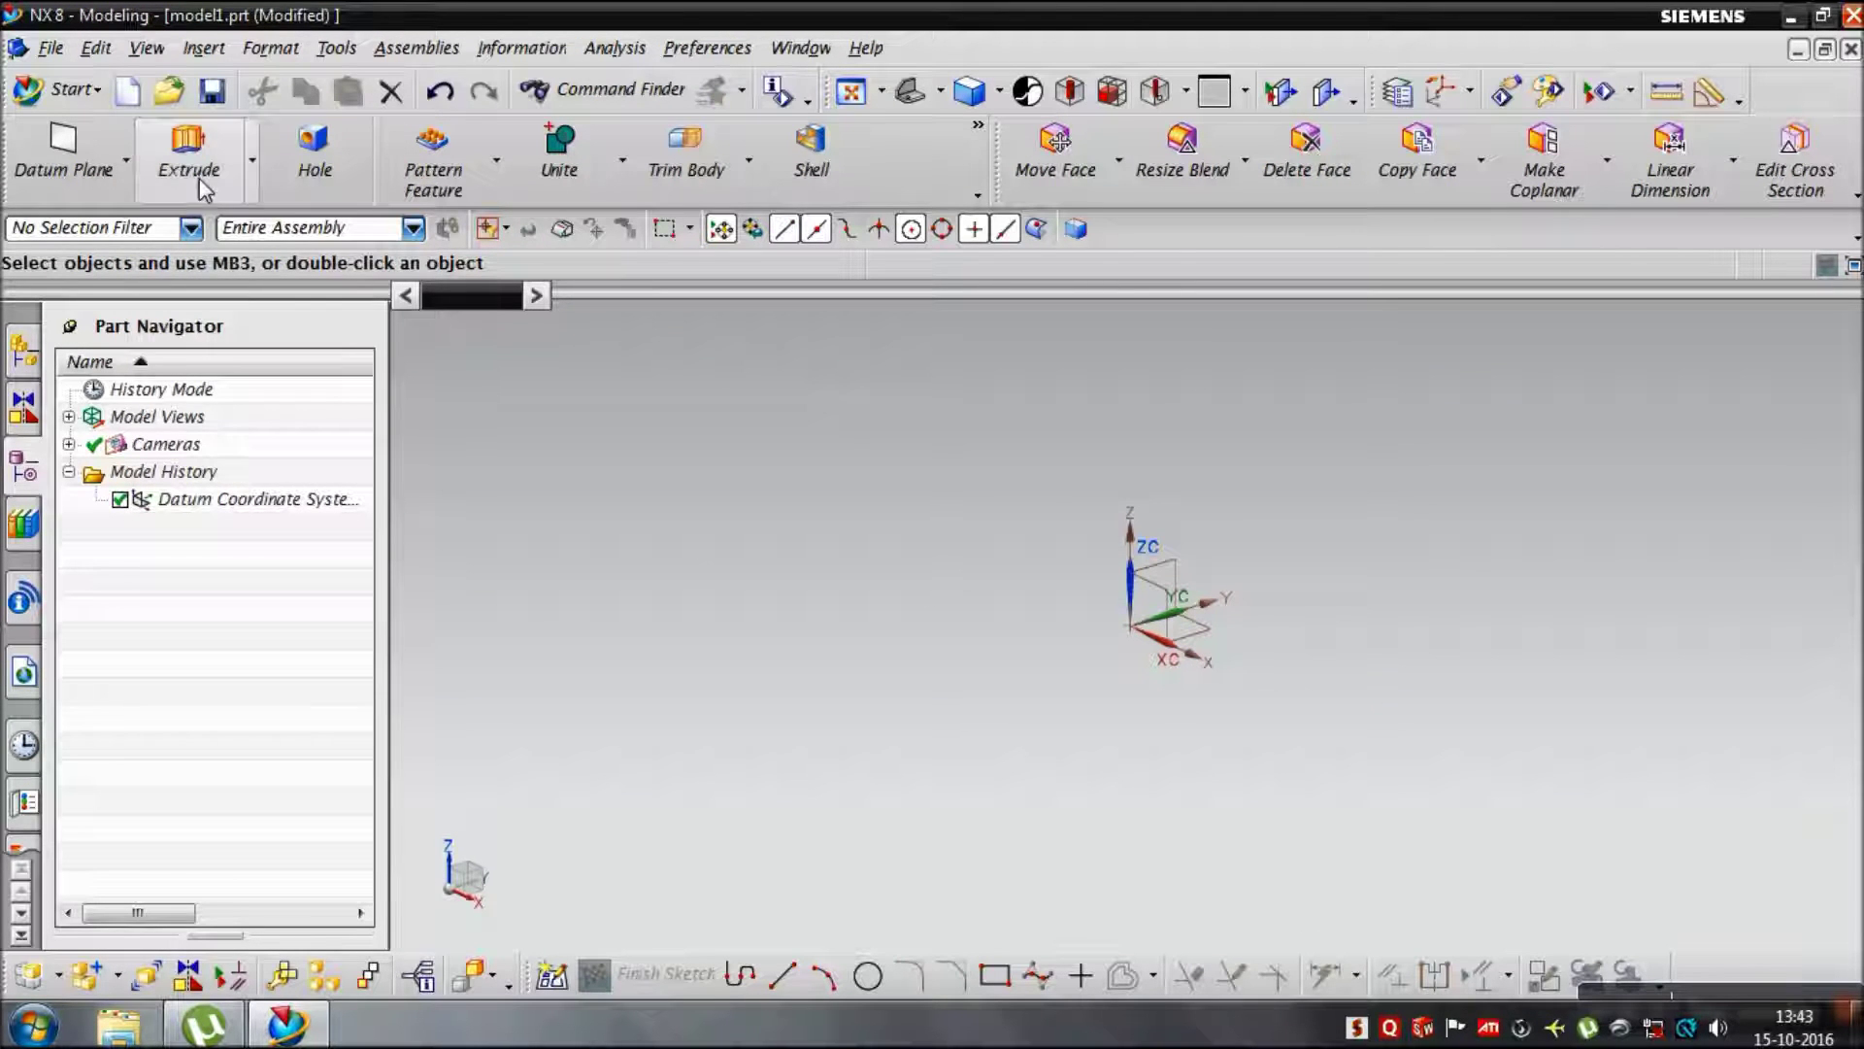
{"action": "left_click", "coordinate": [204, 184]}
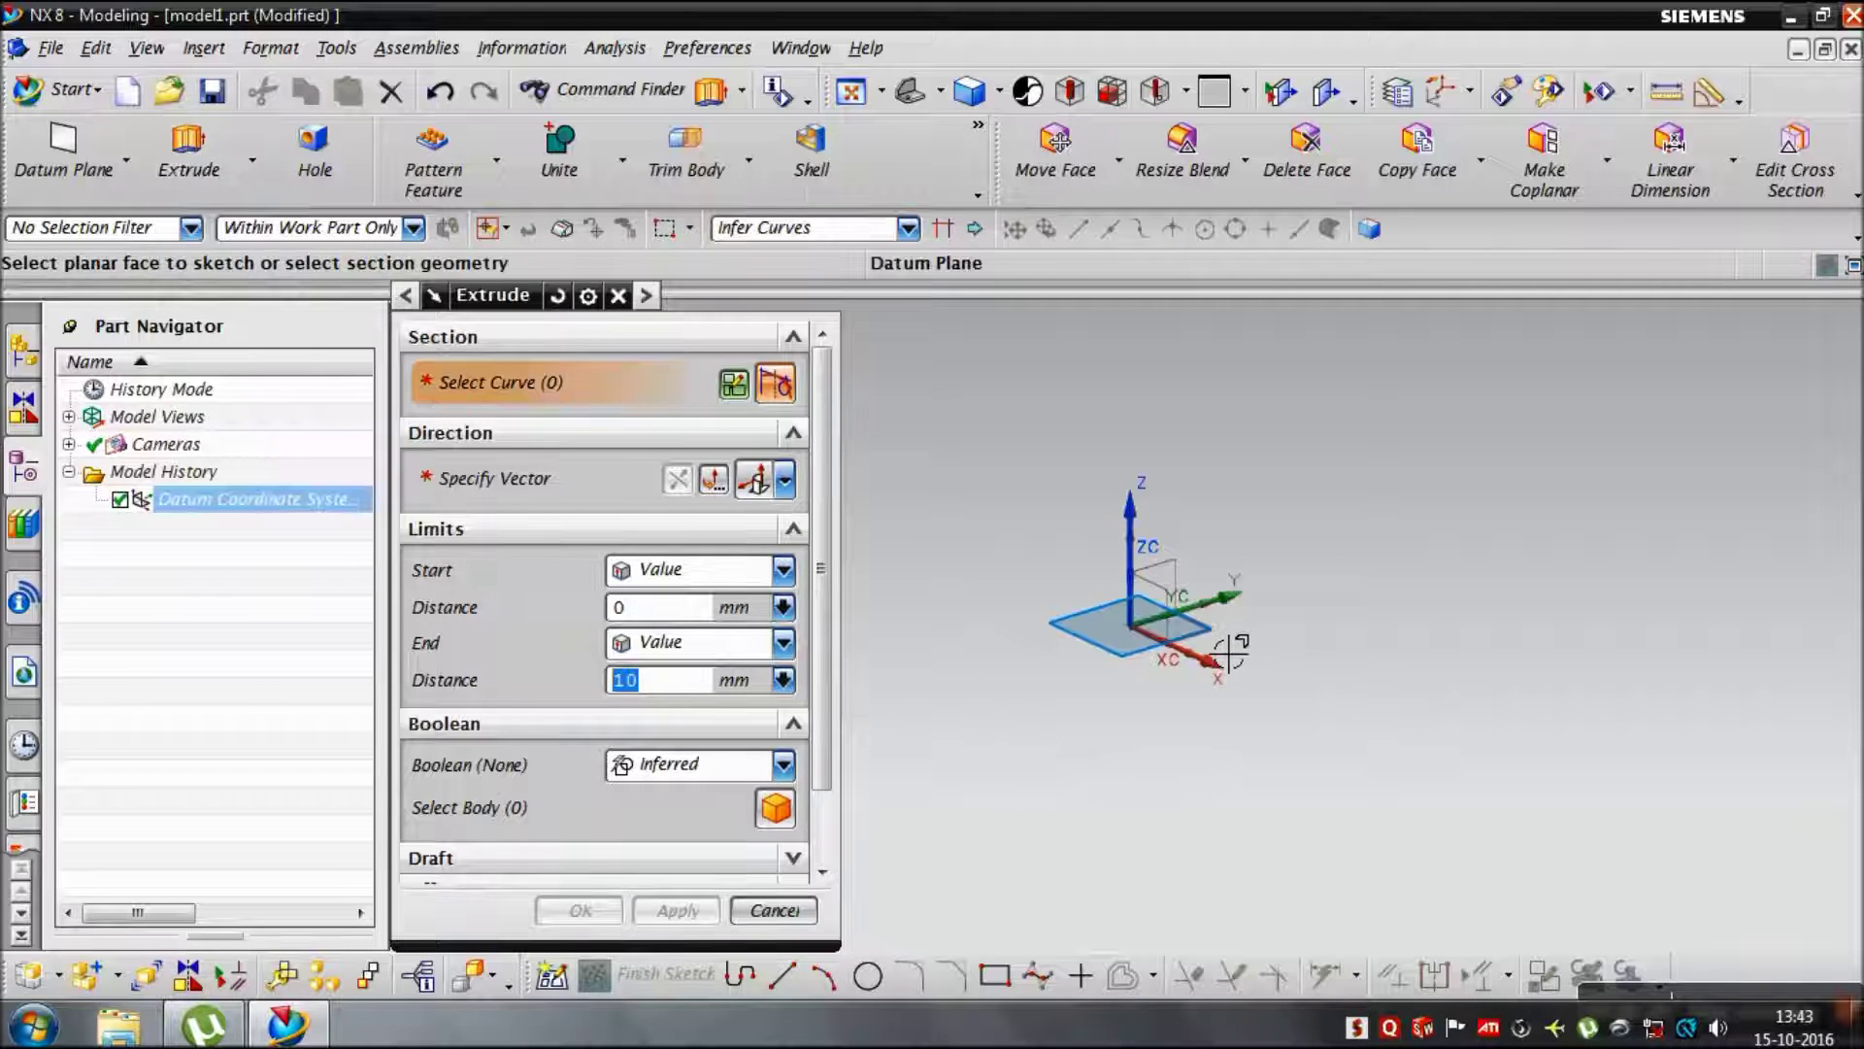
{"action": "left_click", "coordinate": [1201, 675]}
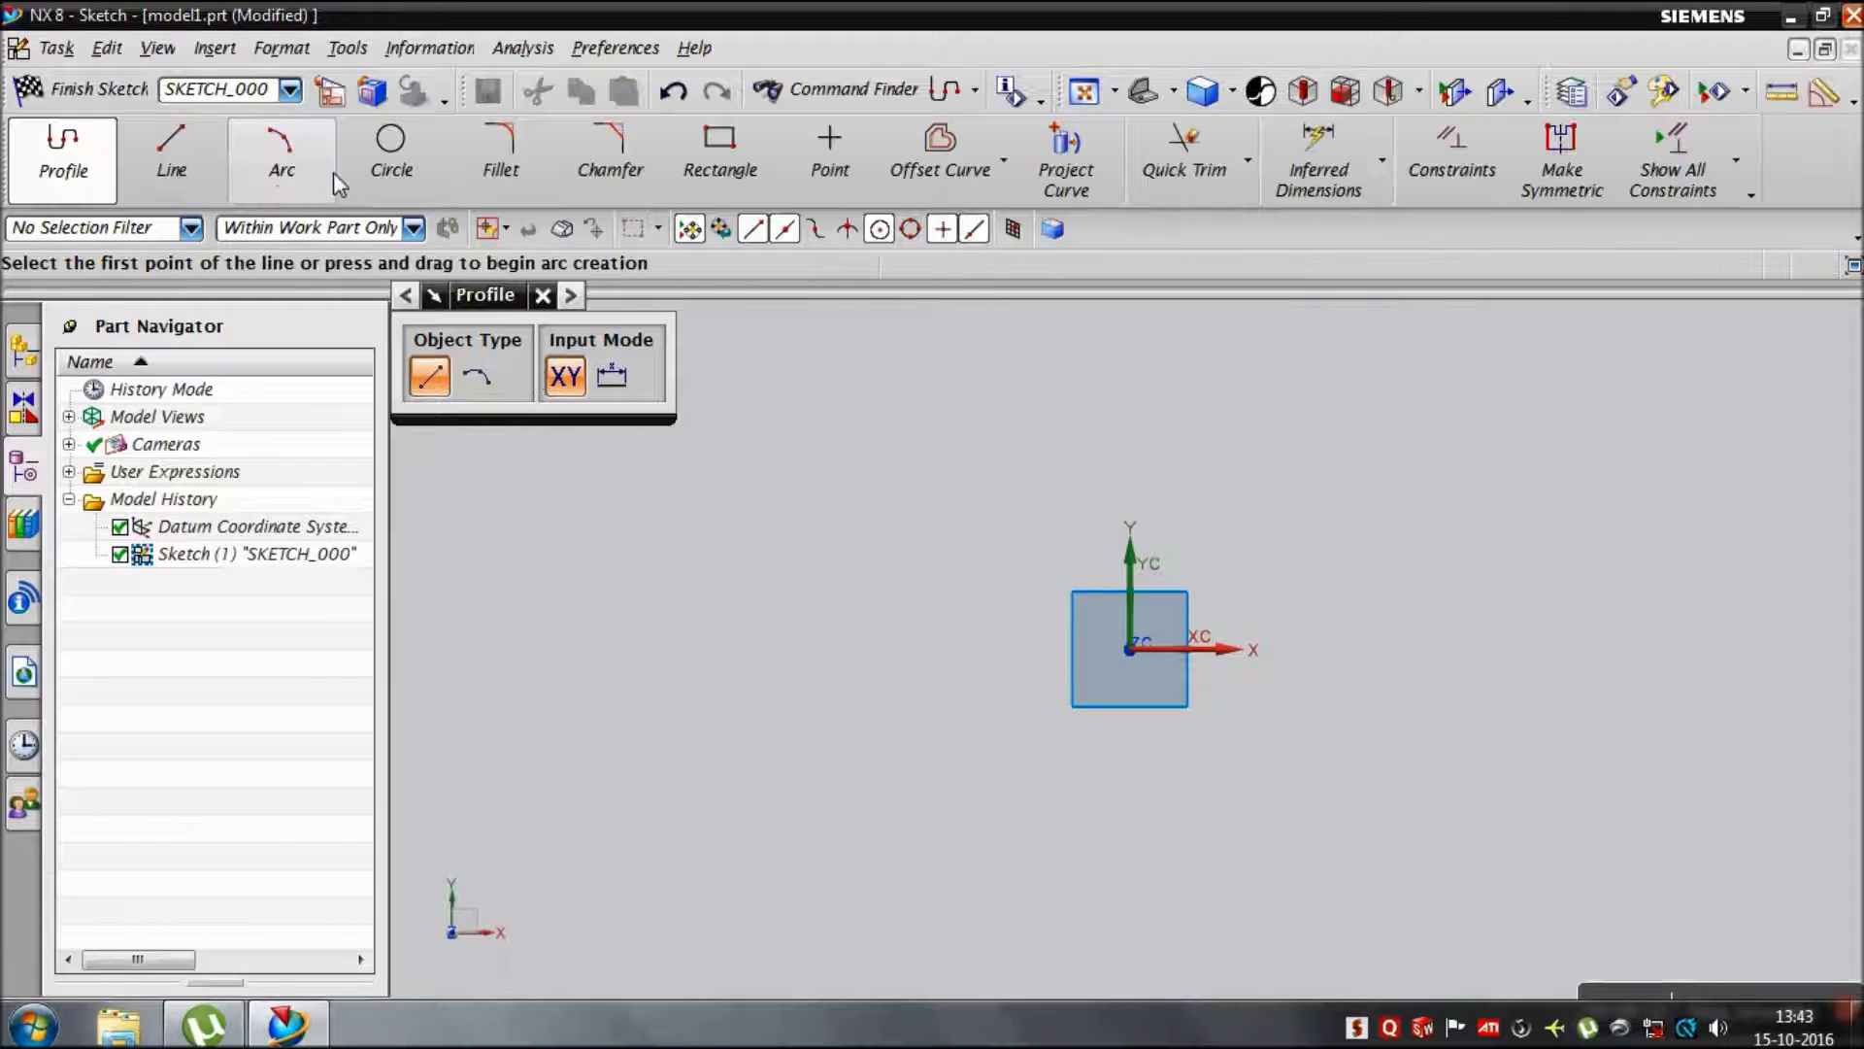
Step: Draw a 100×20 rectangle at the origin and a 37×24 rectangle on its top-left corner
{"action": "left_click", "coordinate": [721, 156]}
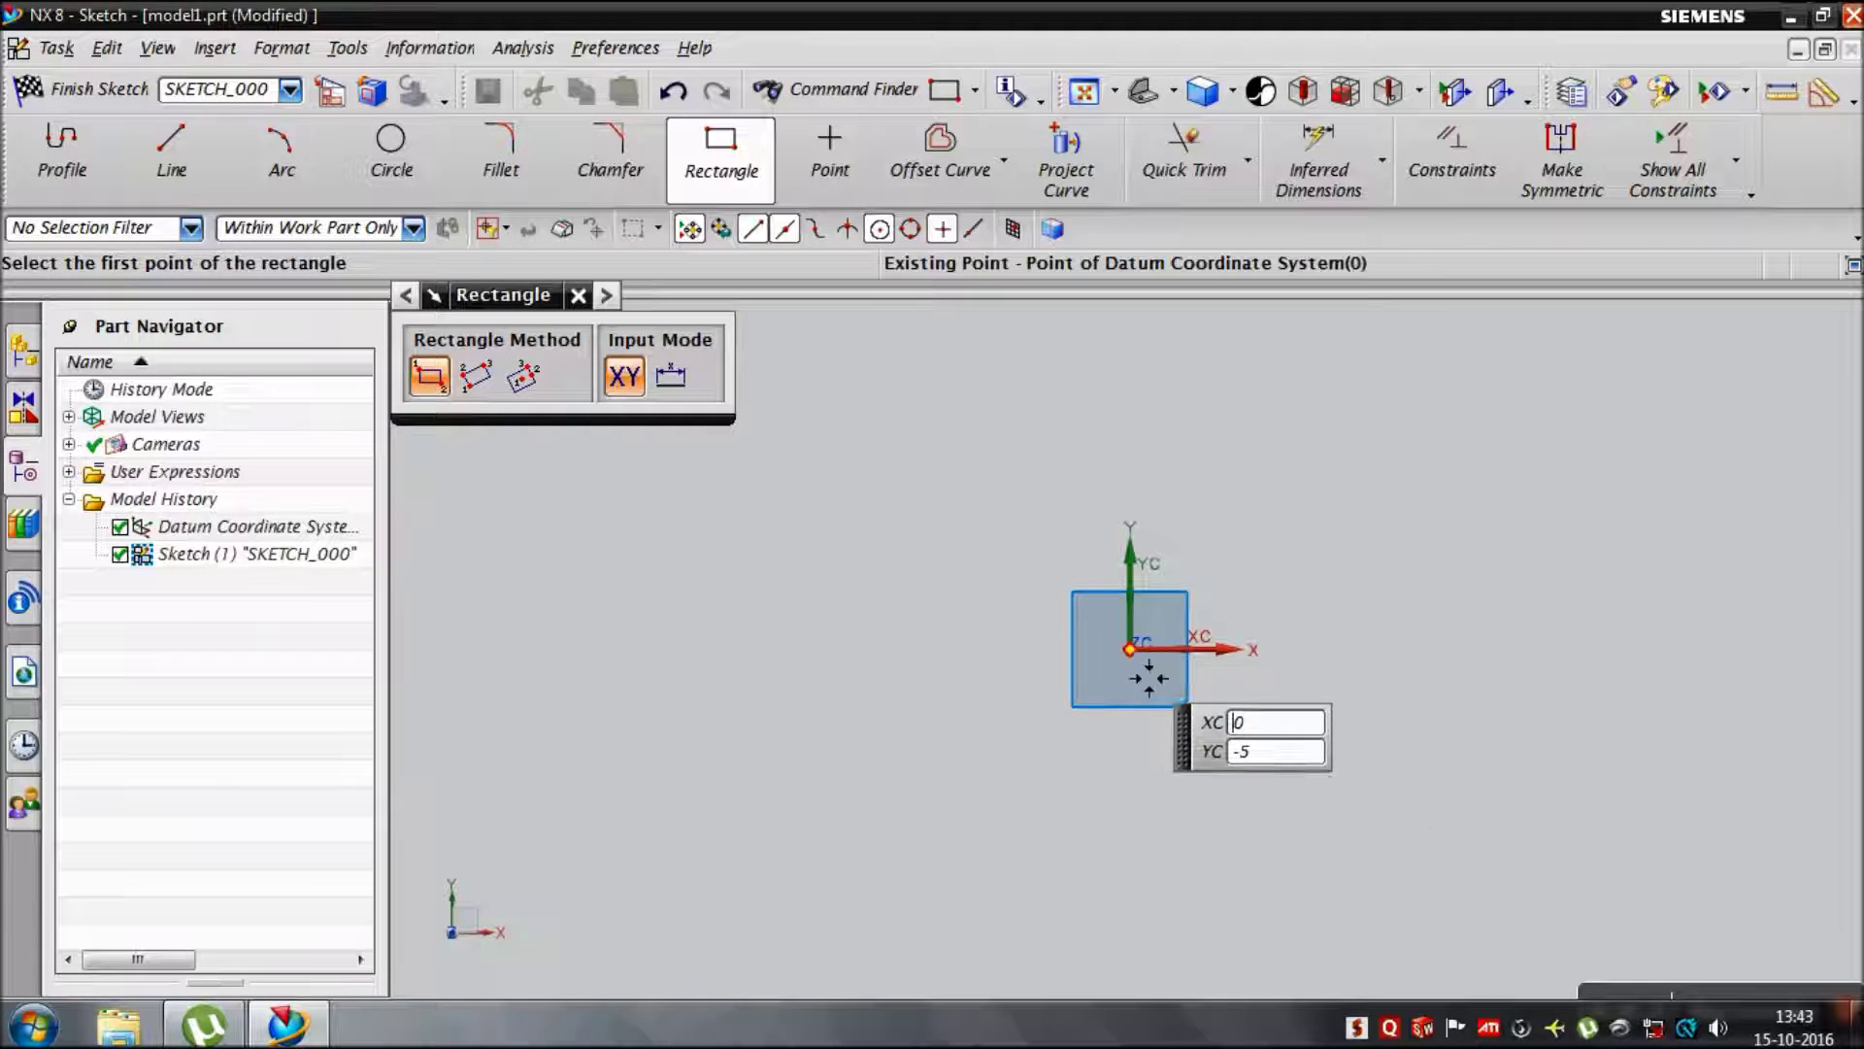
{"action": "left_click", "coordinate": [1129, 648]}
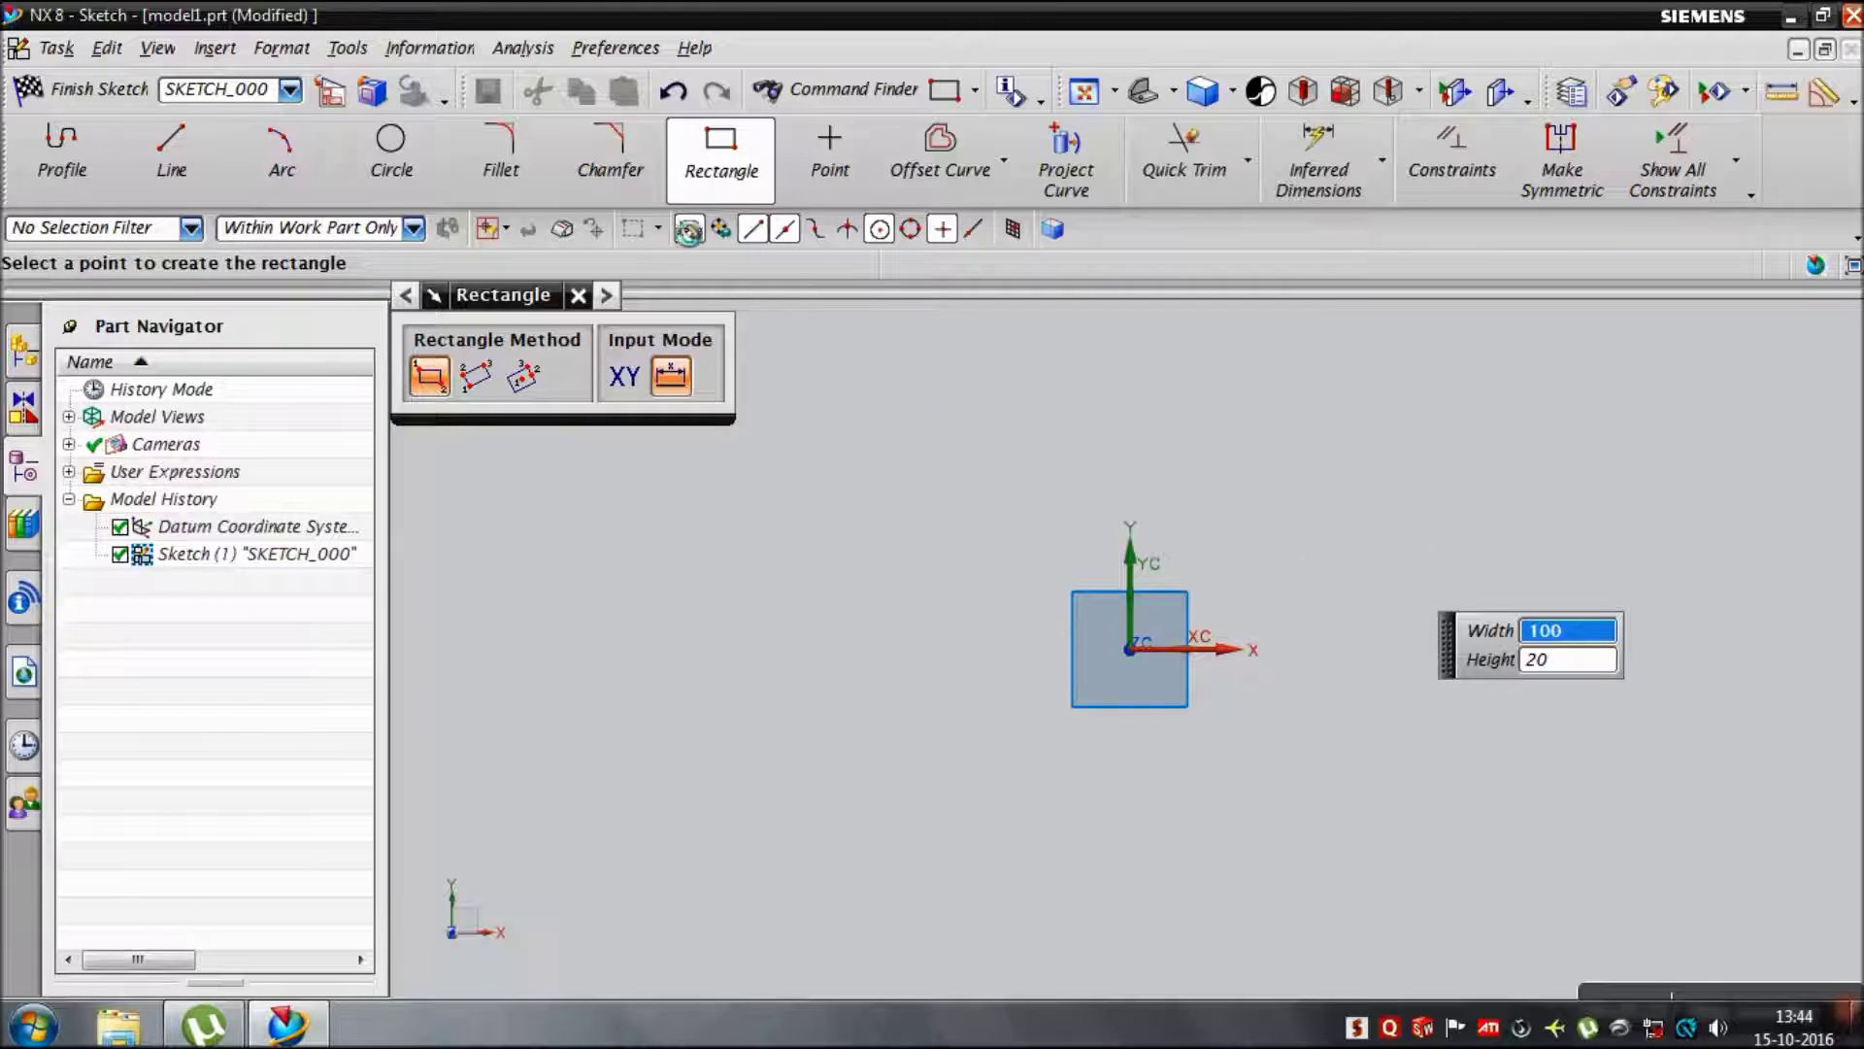
{"action": "key", "text": "Return"}
{"action": "left_click", "coordinate": [731, 177]}
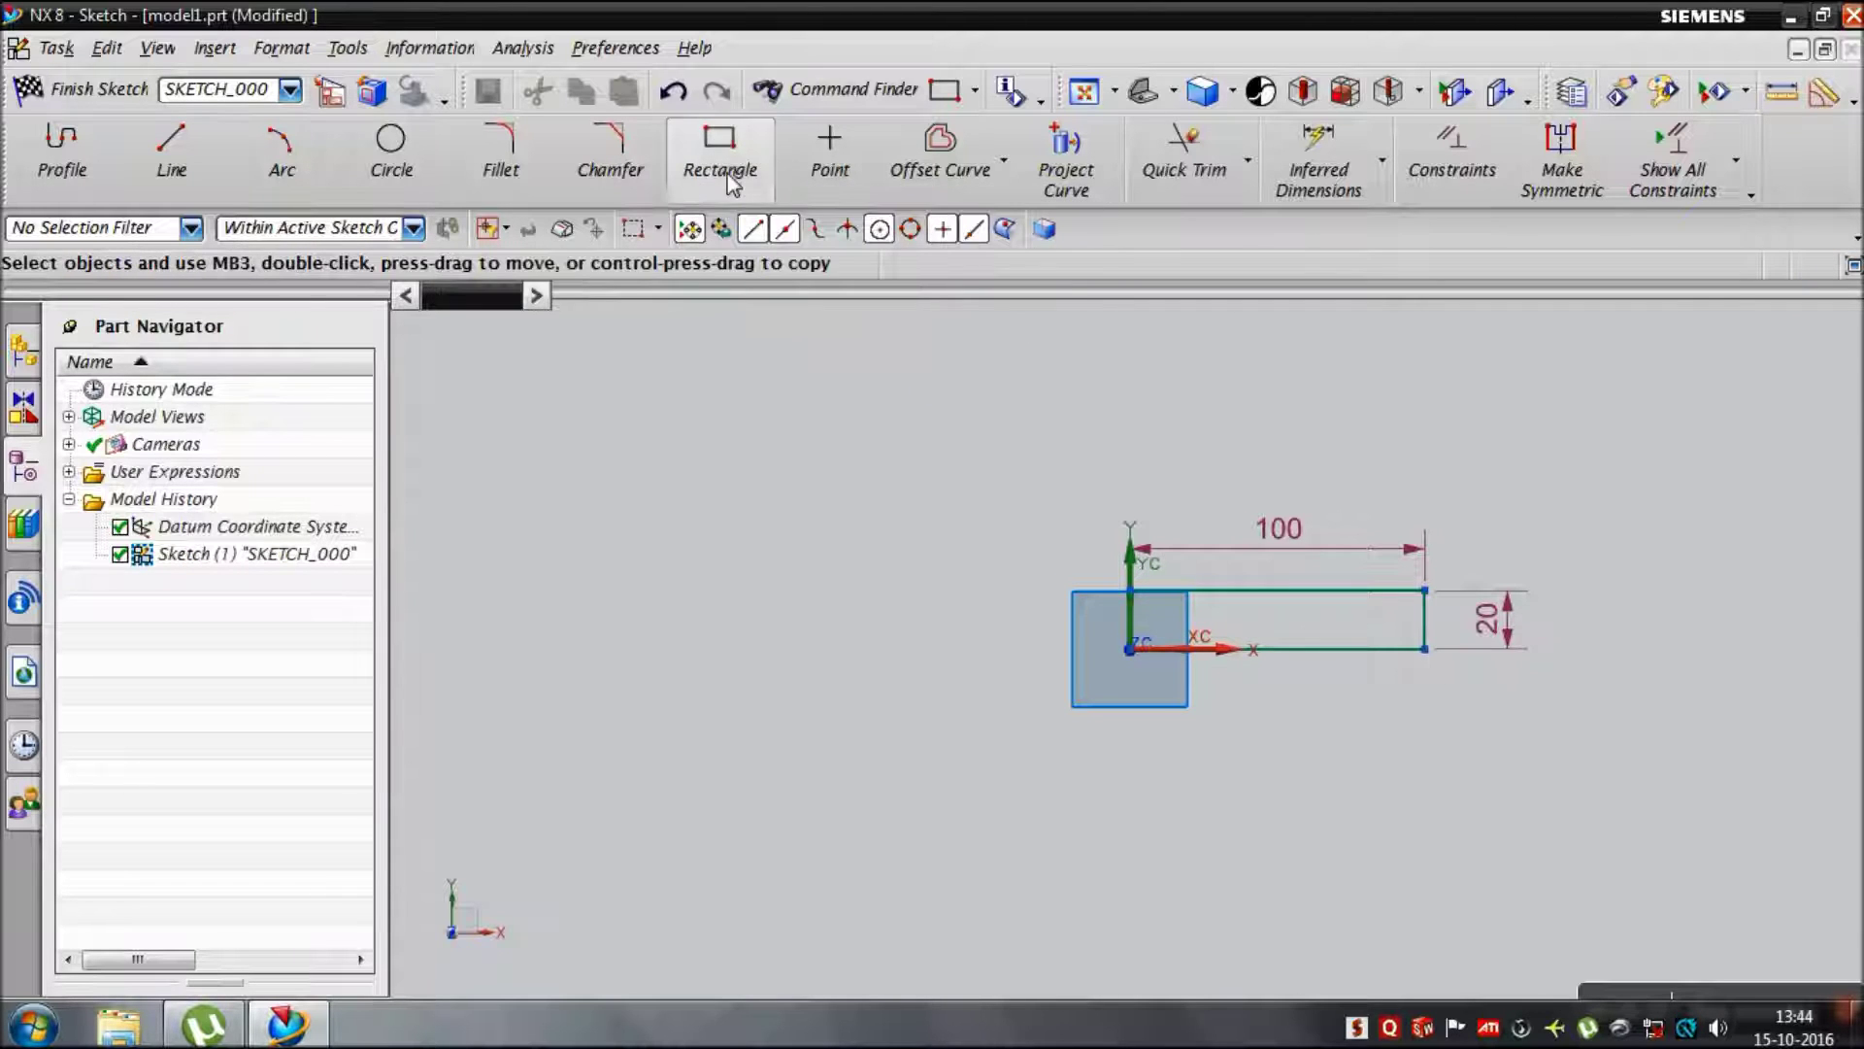
{"action": "left_click", "coordinate": [730, 177]}
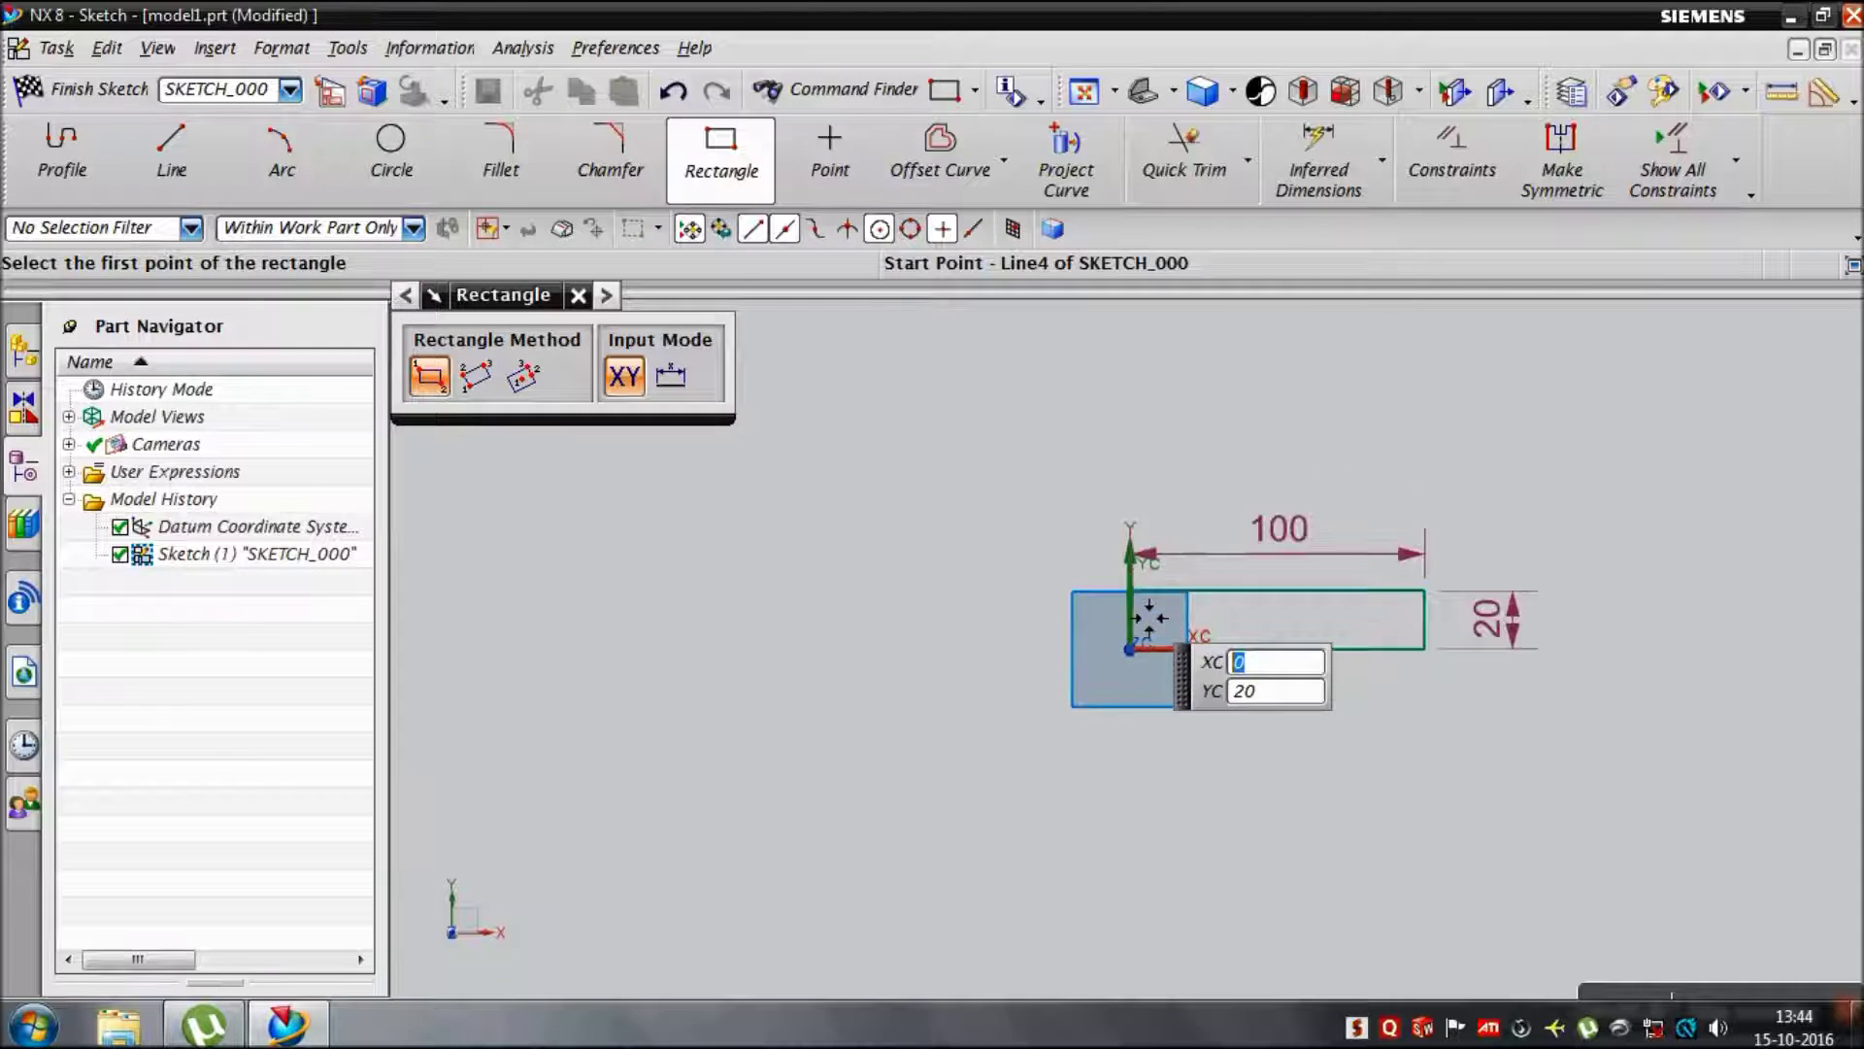
{"action": "scroll", "coordinate": [1150, 618], "scroll_direction": "up", "scroll_amount": 5}
{"action": "left_click", "coordinate": [1135, 577]}
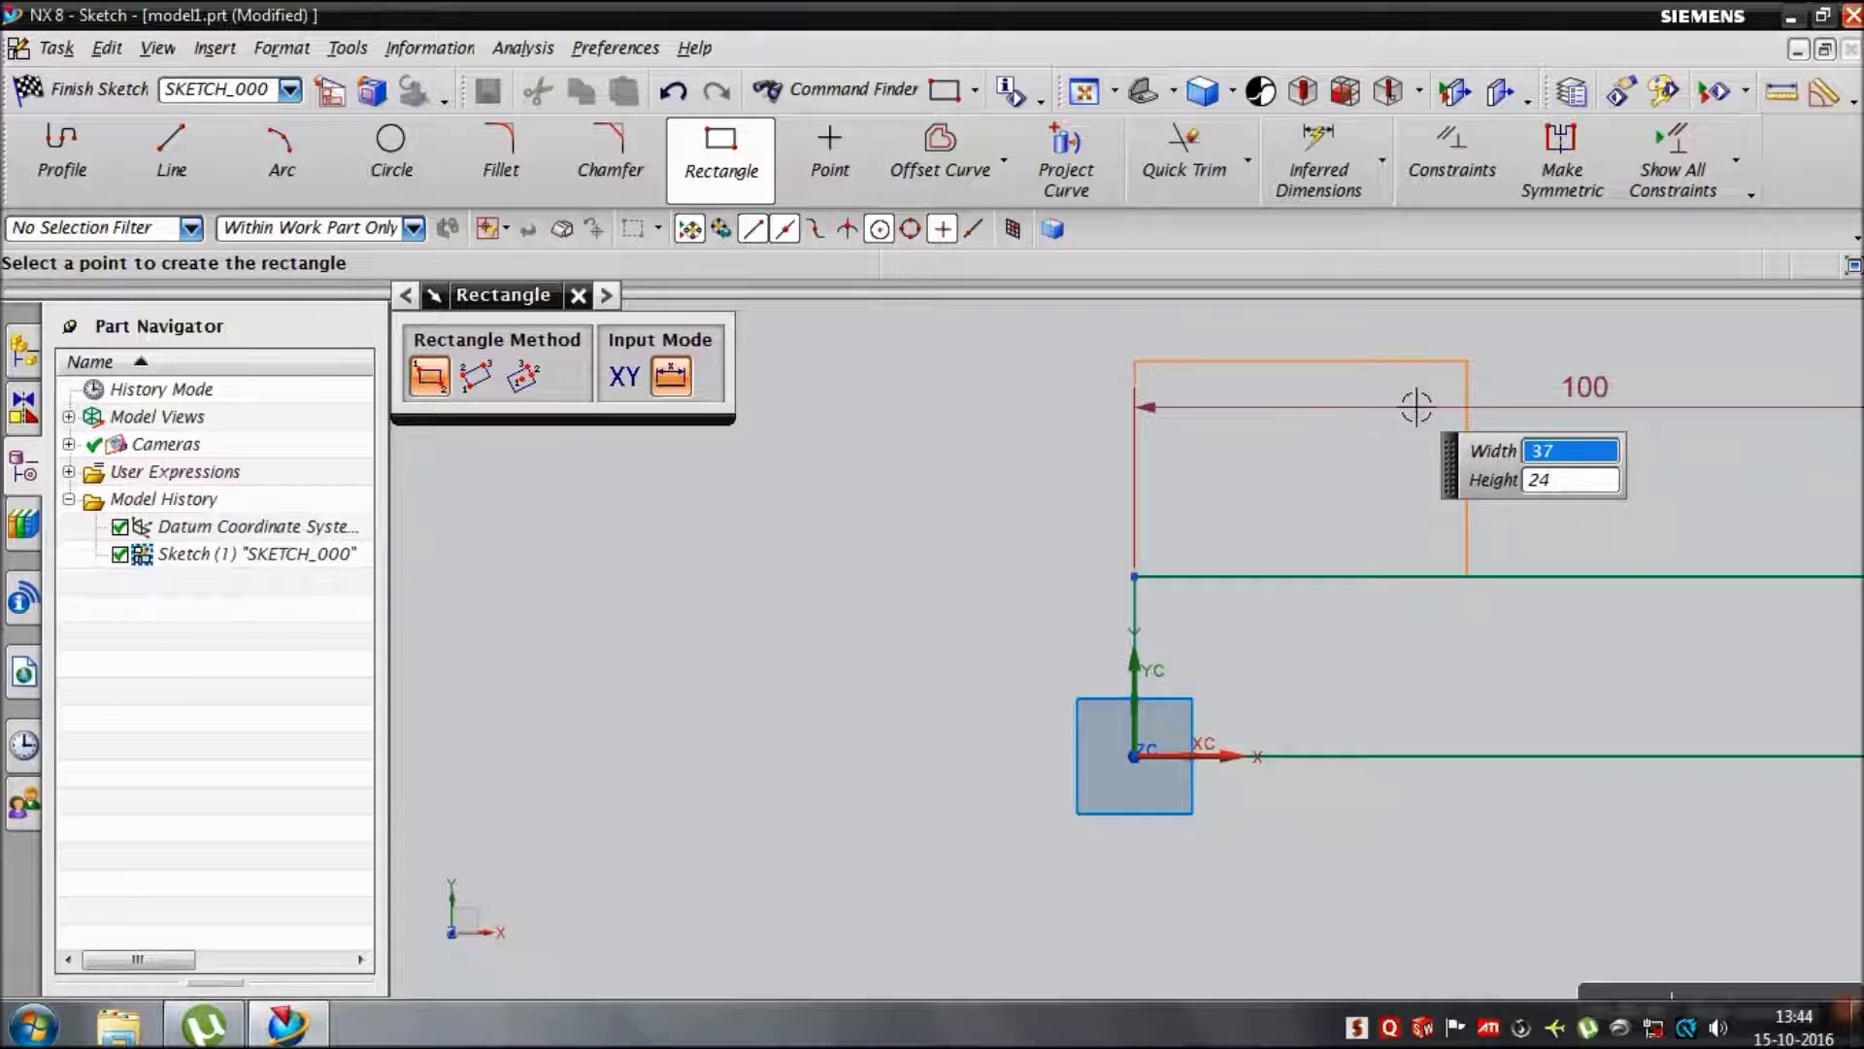
{"action": "left_click", "coordinate": [1417, 405]}
{"action": "key", "text": "Escape"}
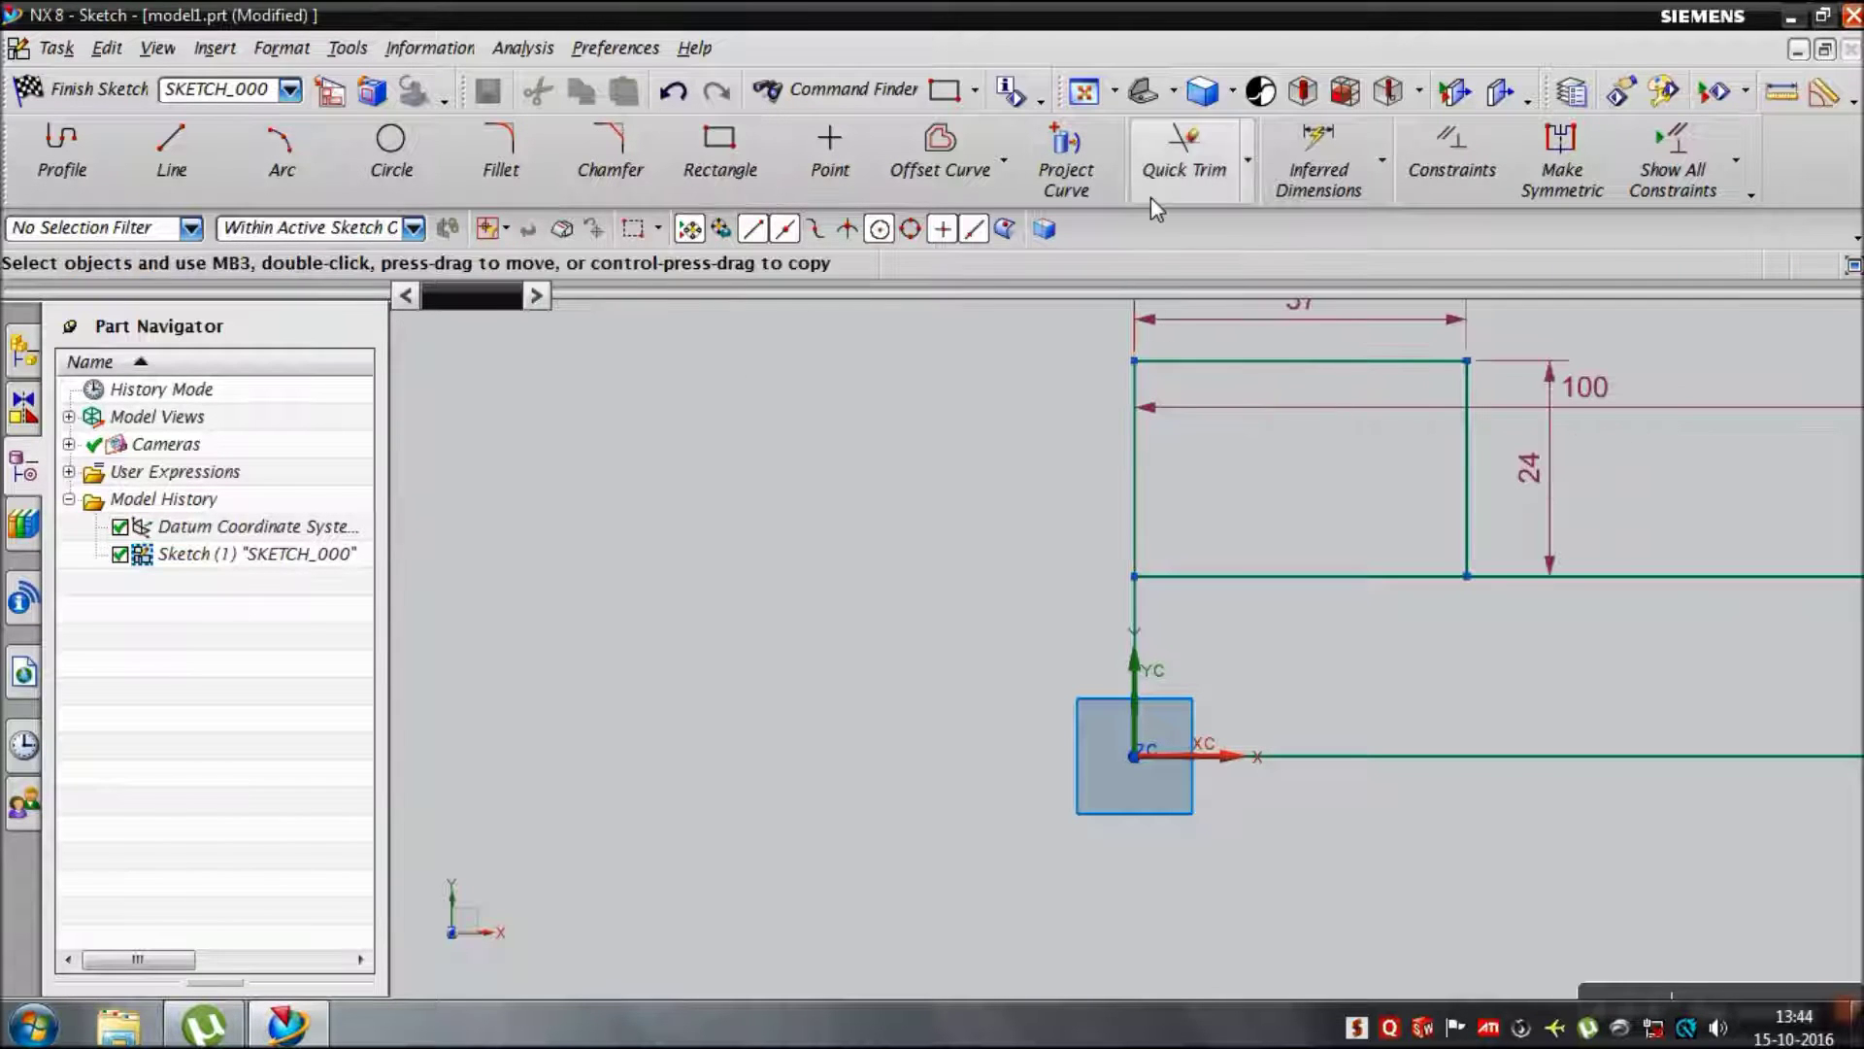
Step: Quick Trim the shared edge between the rectangles and finish the L-shaped sketch
{"action": "left_click", "coordinate": [1185, 161]}
{"action": "left_click", "coordinate": [1281, 604]}
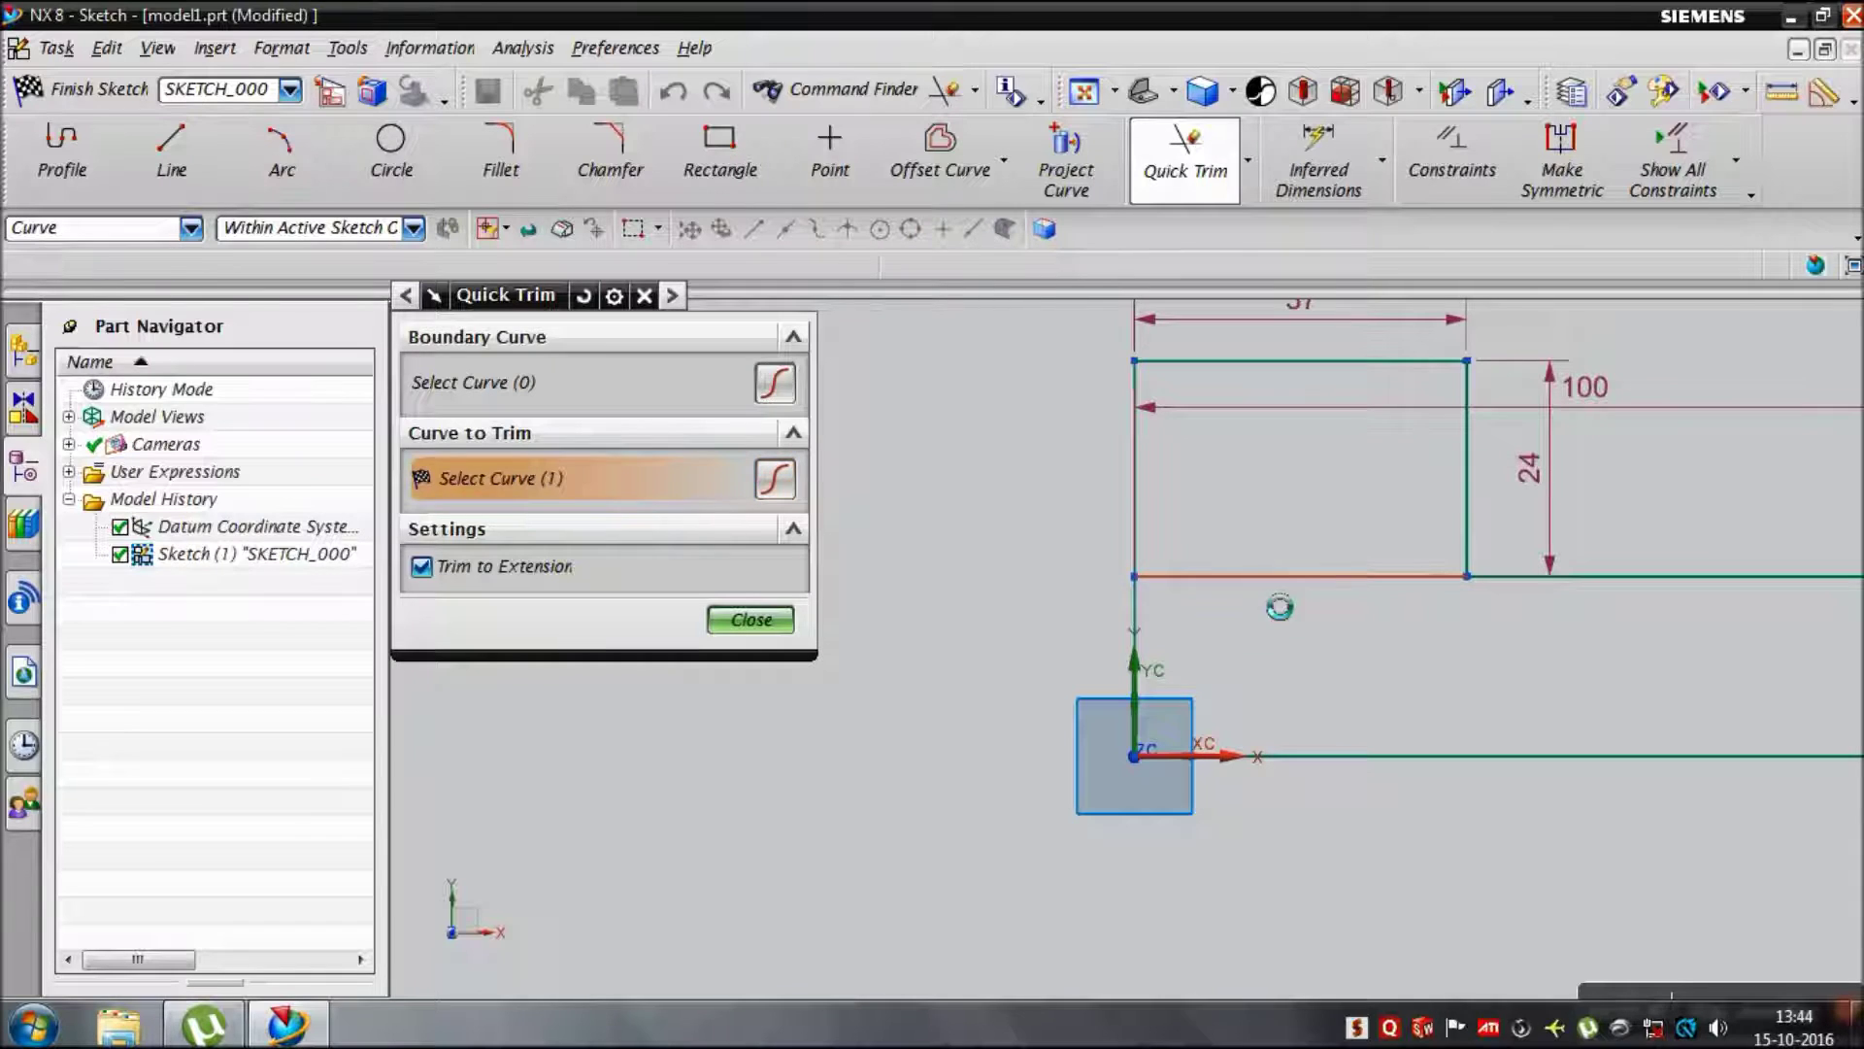
{"action": "scroll", "coordinate": [1223, 604], "scroll_direction": "down", "scroll_amount": 1}
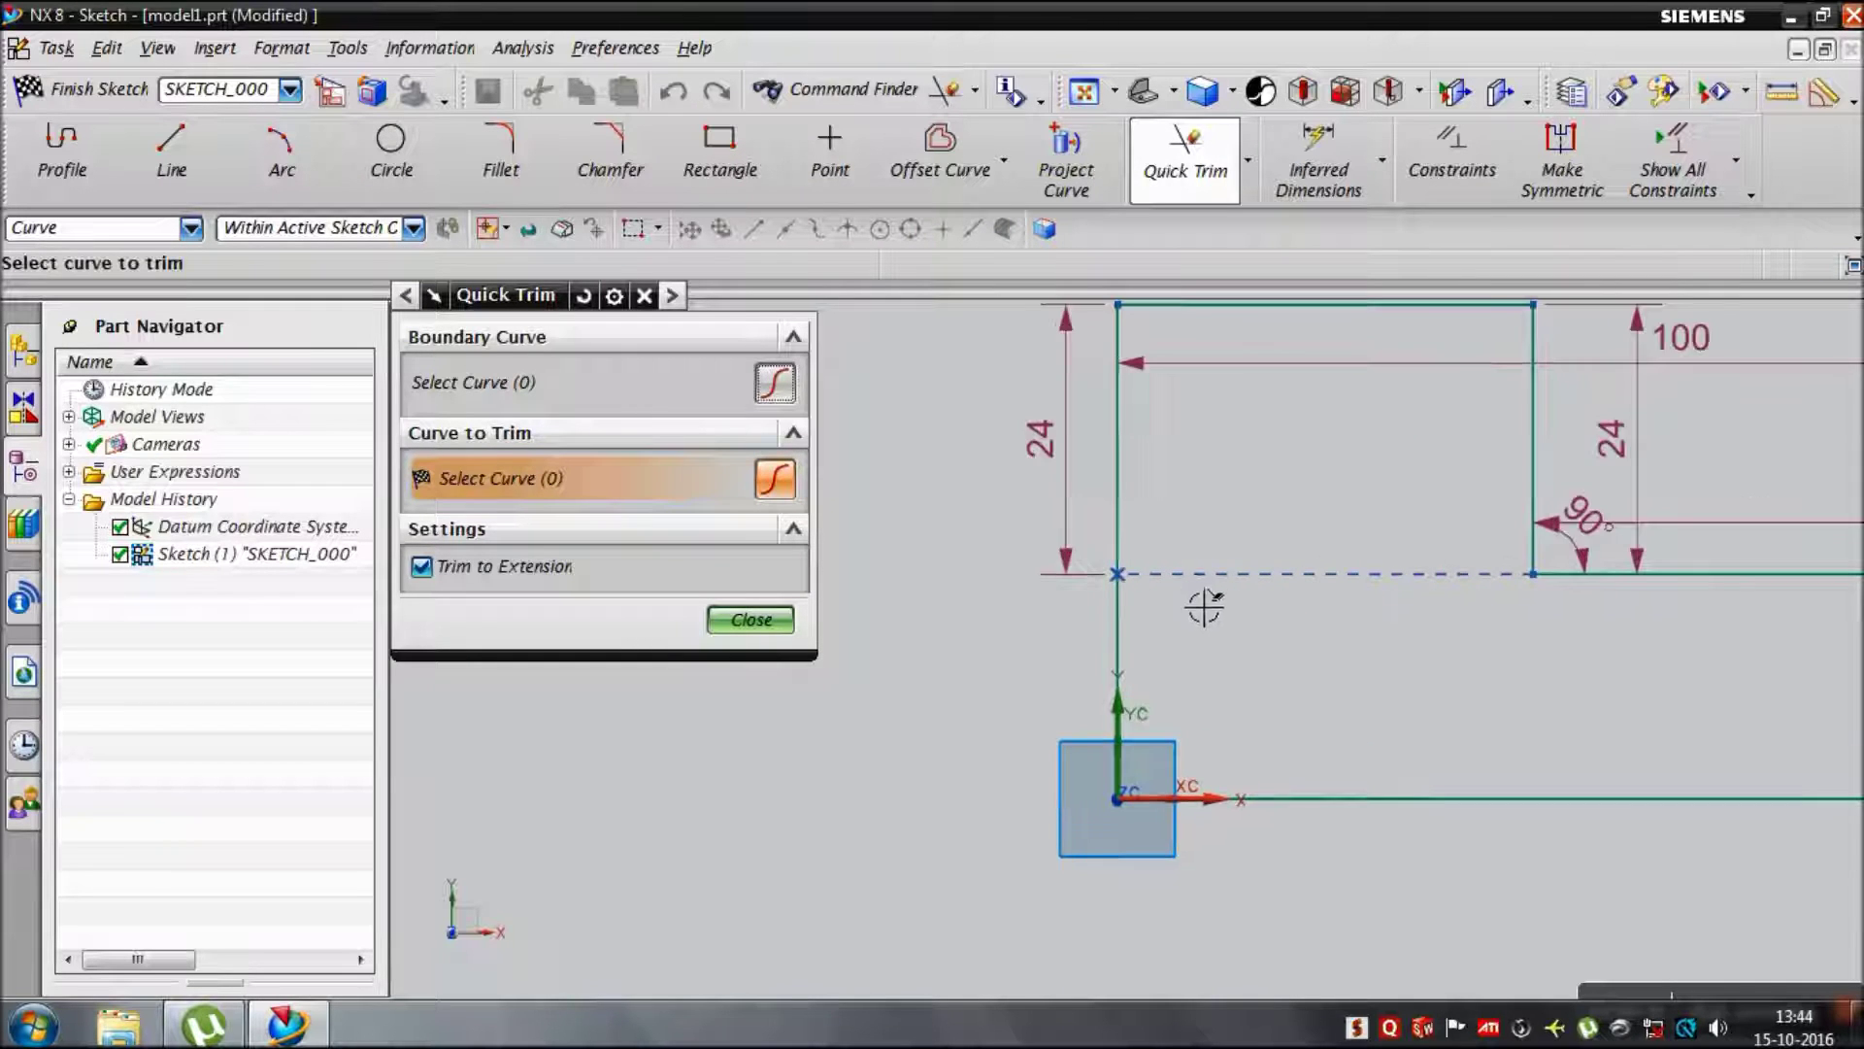
{"action": "scroll", "coordinate": [1195, 603], "scroll_direction": "down", "scroll_amount": 2}
{"action": "left_click", "coordinate": [750, 620]}
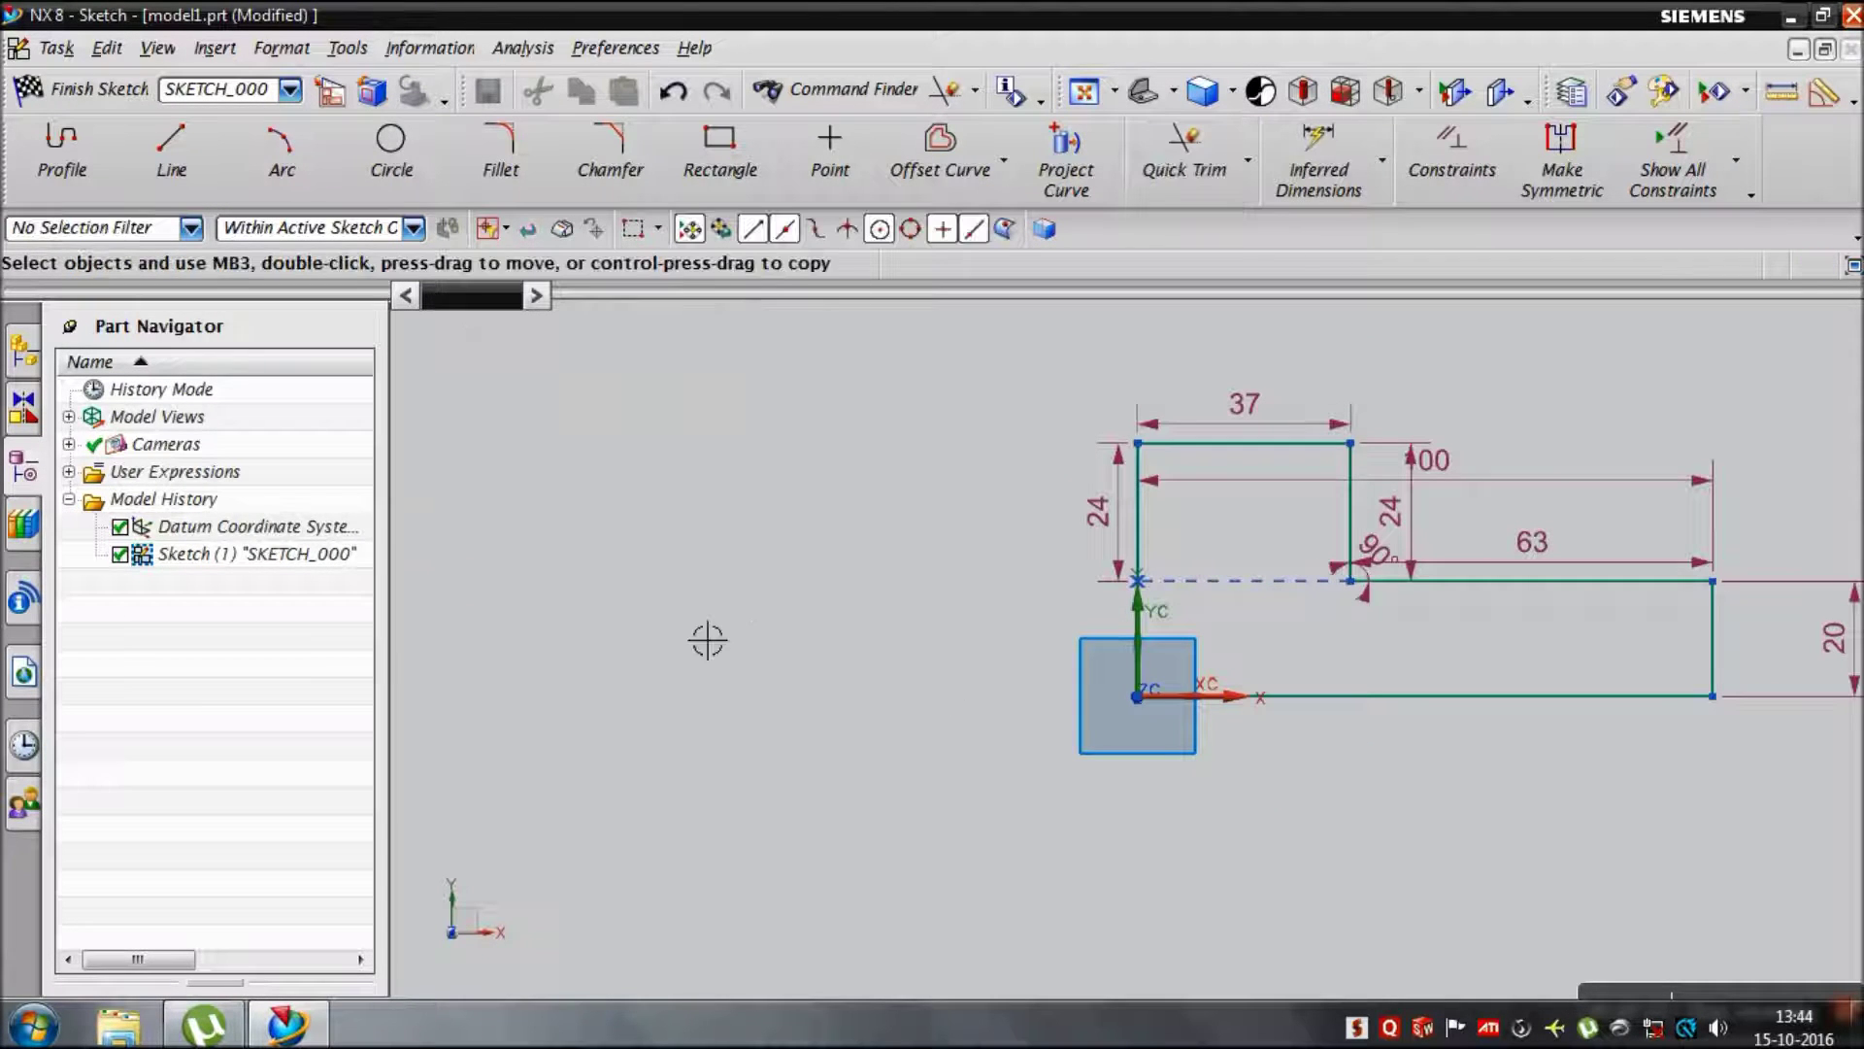
{"action": "left_click", "coordinate": [88, 90]}
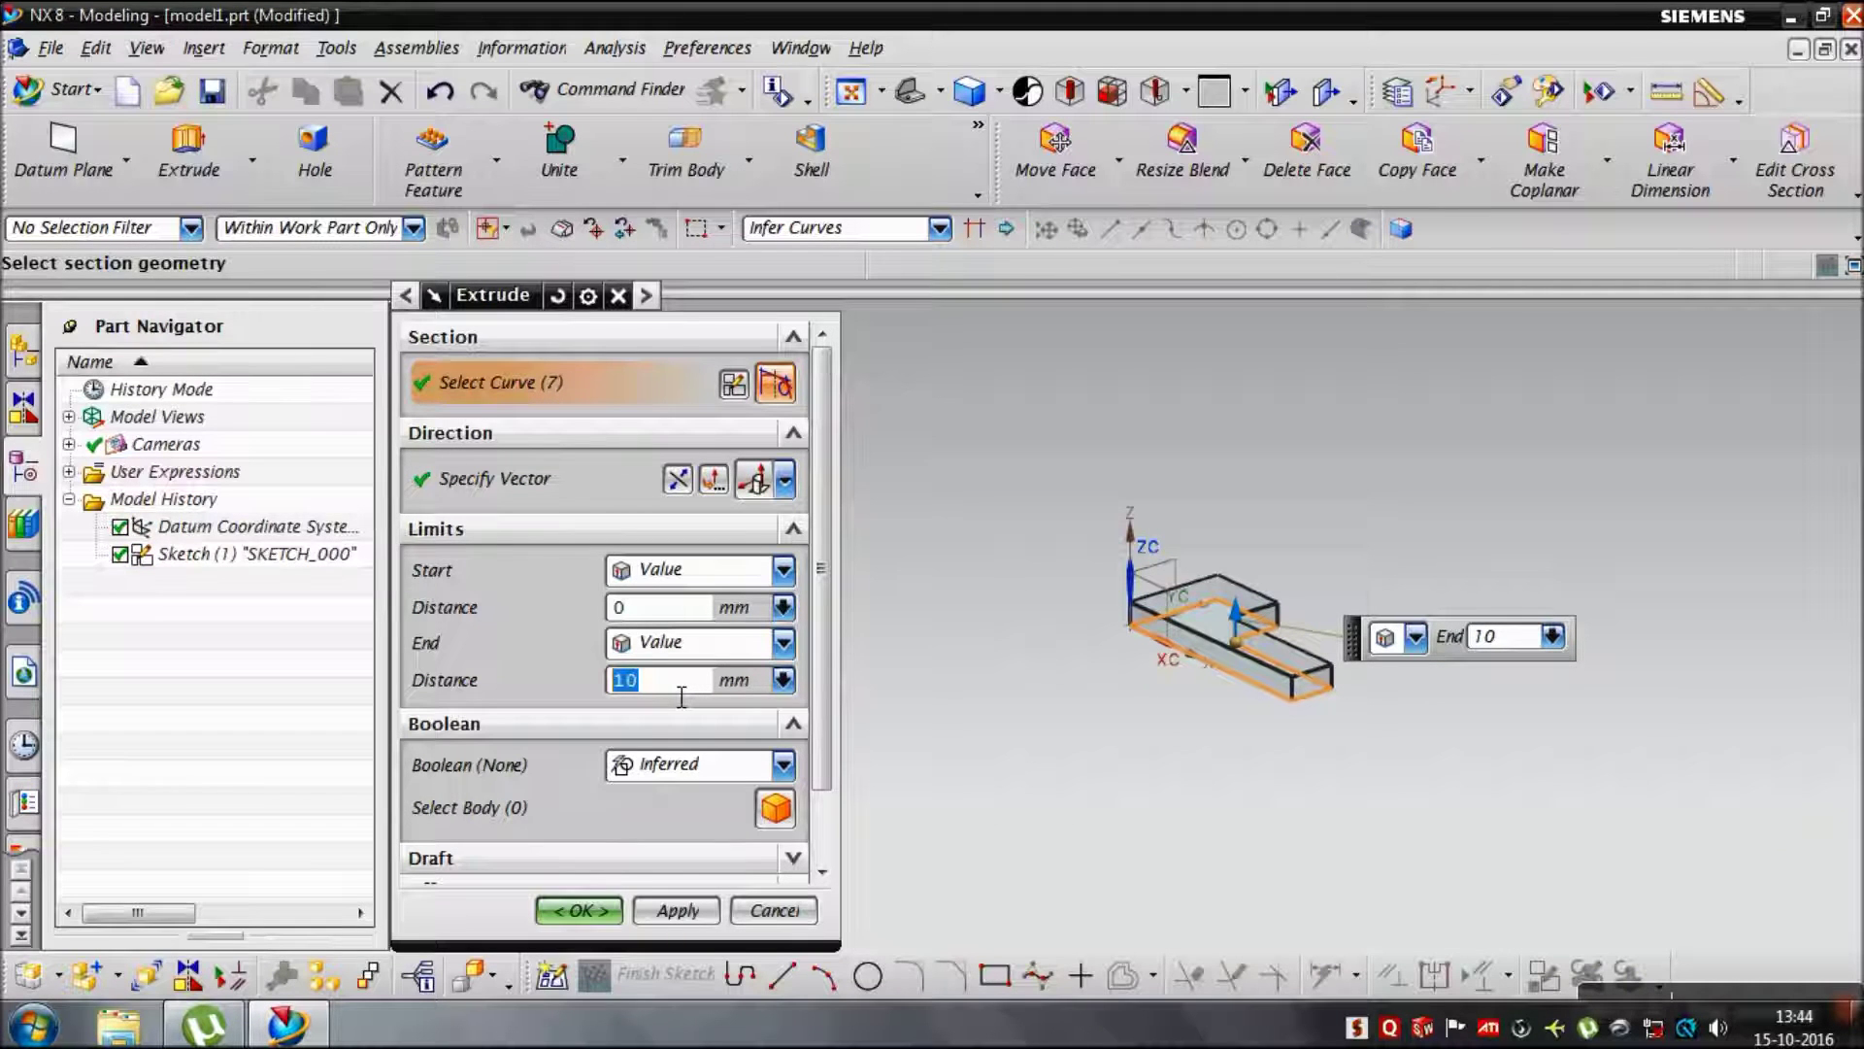
{"action": "type", "text": "62"}
Step: Extrude the L-shaped profile 62 mm into a solid block
{"action": "key", "text": "Return"}
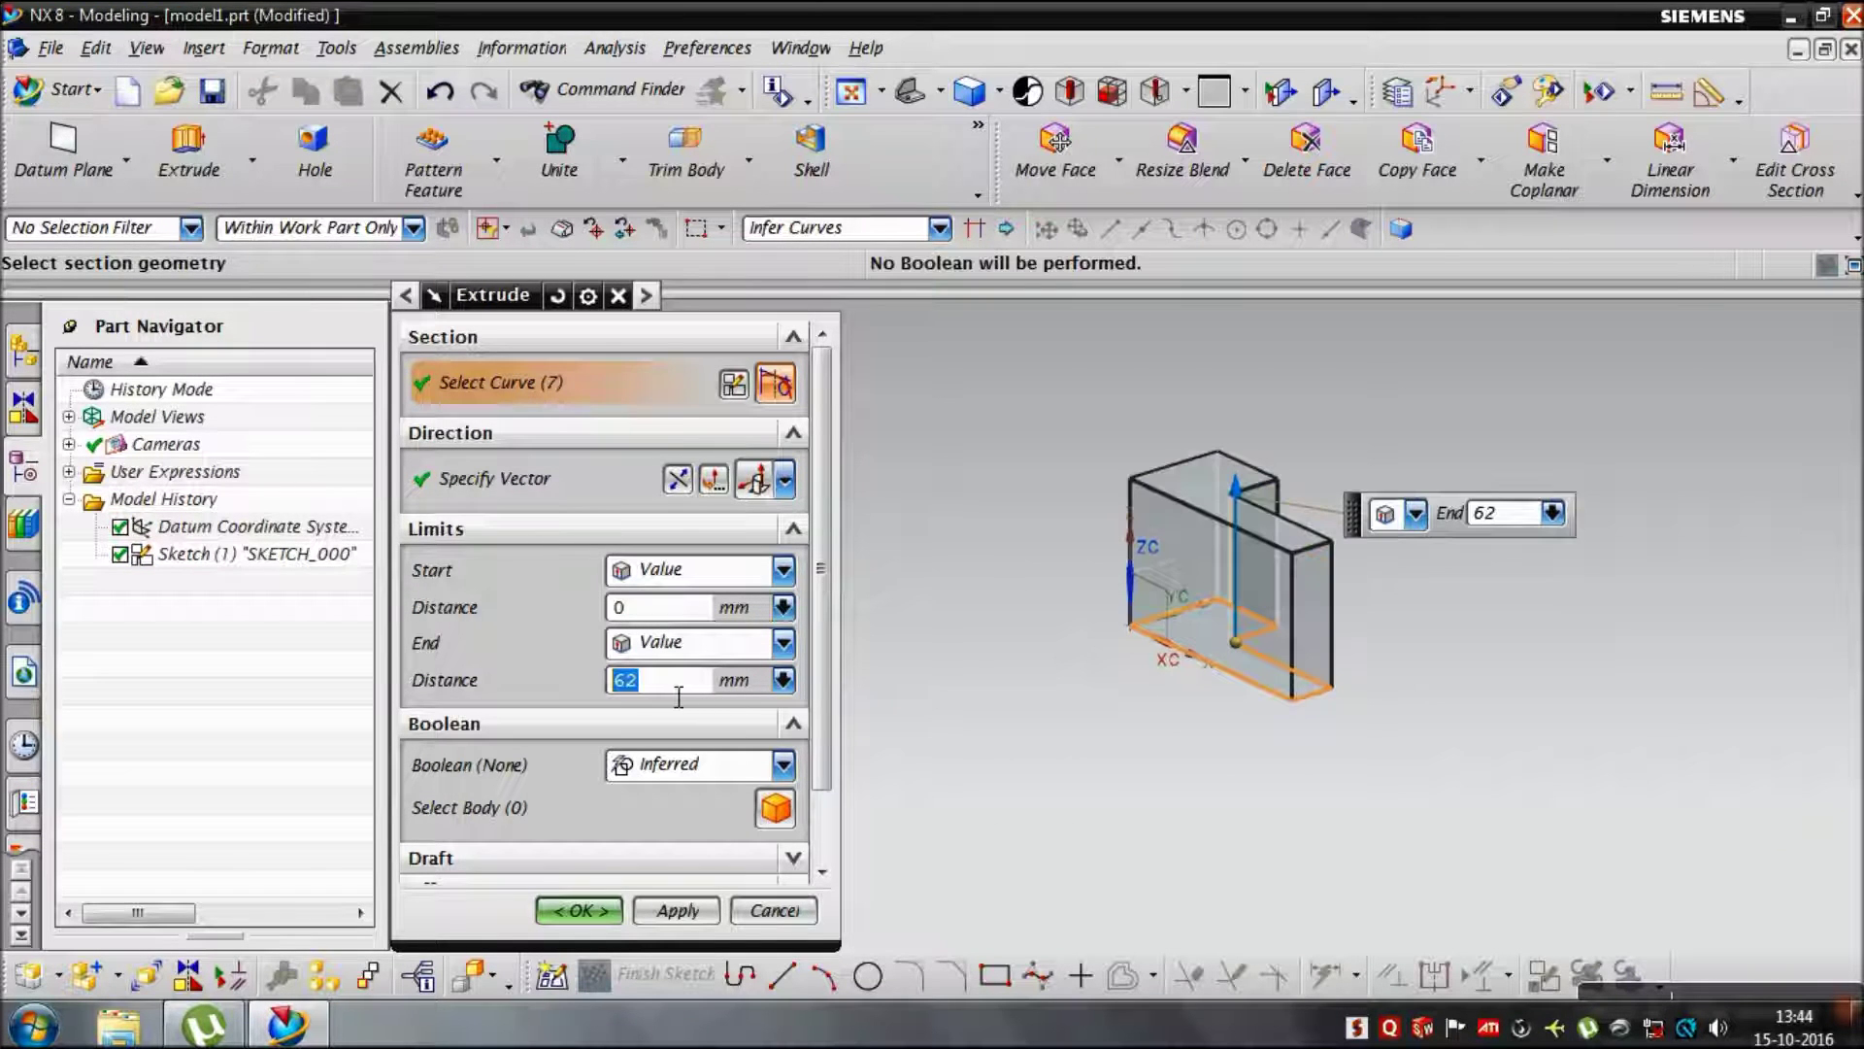
{"action": "left_click", "coordinate": [580, 915]}
{"action": "mouse_move", "coordinate": [932, 558]}
{"action": "middle_mouse_down"}
{"action": "mouse_move", "coordinate": [891, 701]}
{"action": "mouse_move", "coordinate": [874, 620]}
{"action": "middle_mouse_up"}
Step: Start a second extrusion with a new sketch on the block's face
{"action": "left_click", "coordinate": [192, 156]}
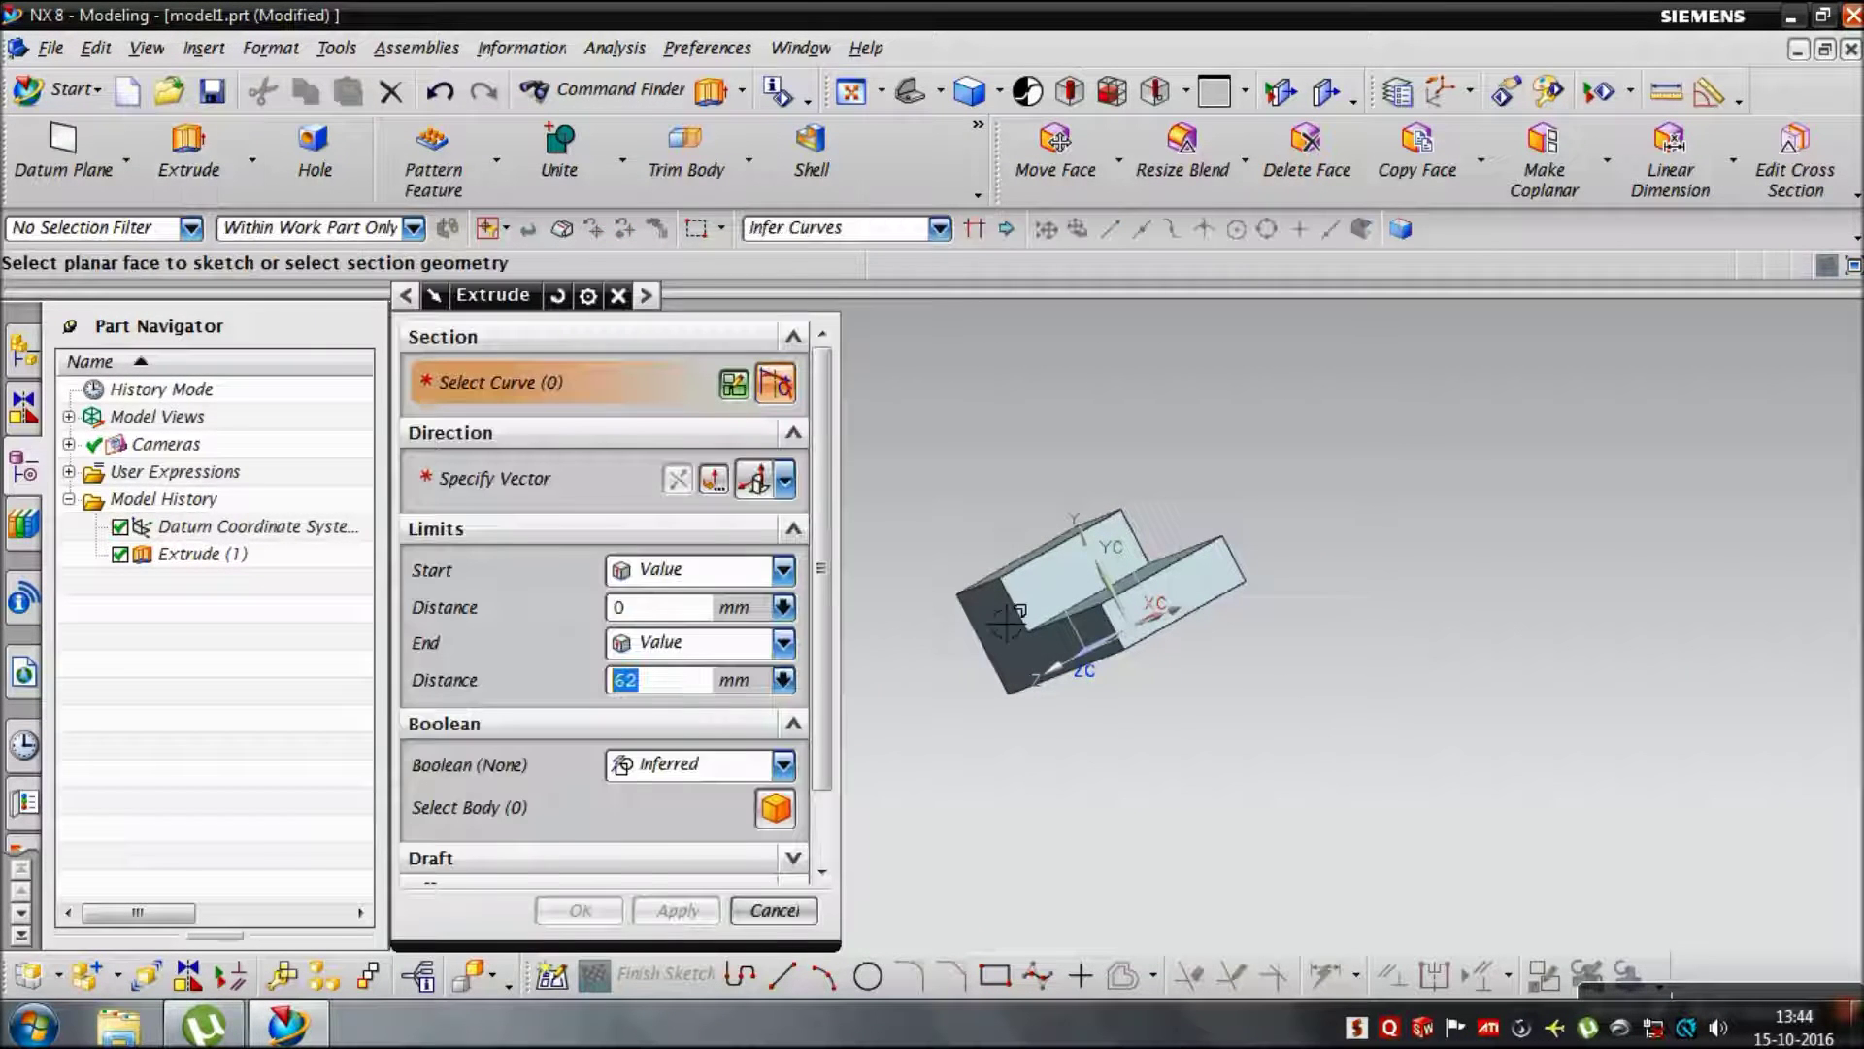
{"action": "scroll", "coordinate": [1151, 670], "scroll_direction": "up", "scroll_amount": 3}
{"action": "left_click", "coordinate": [1308, 556]}
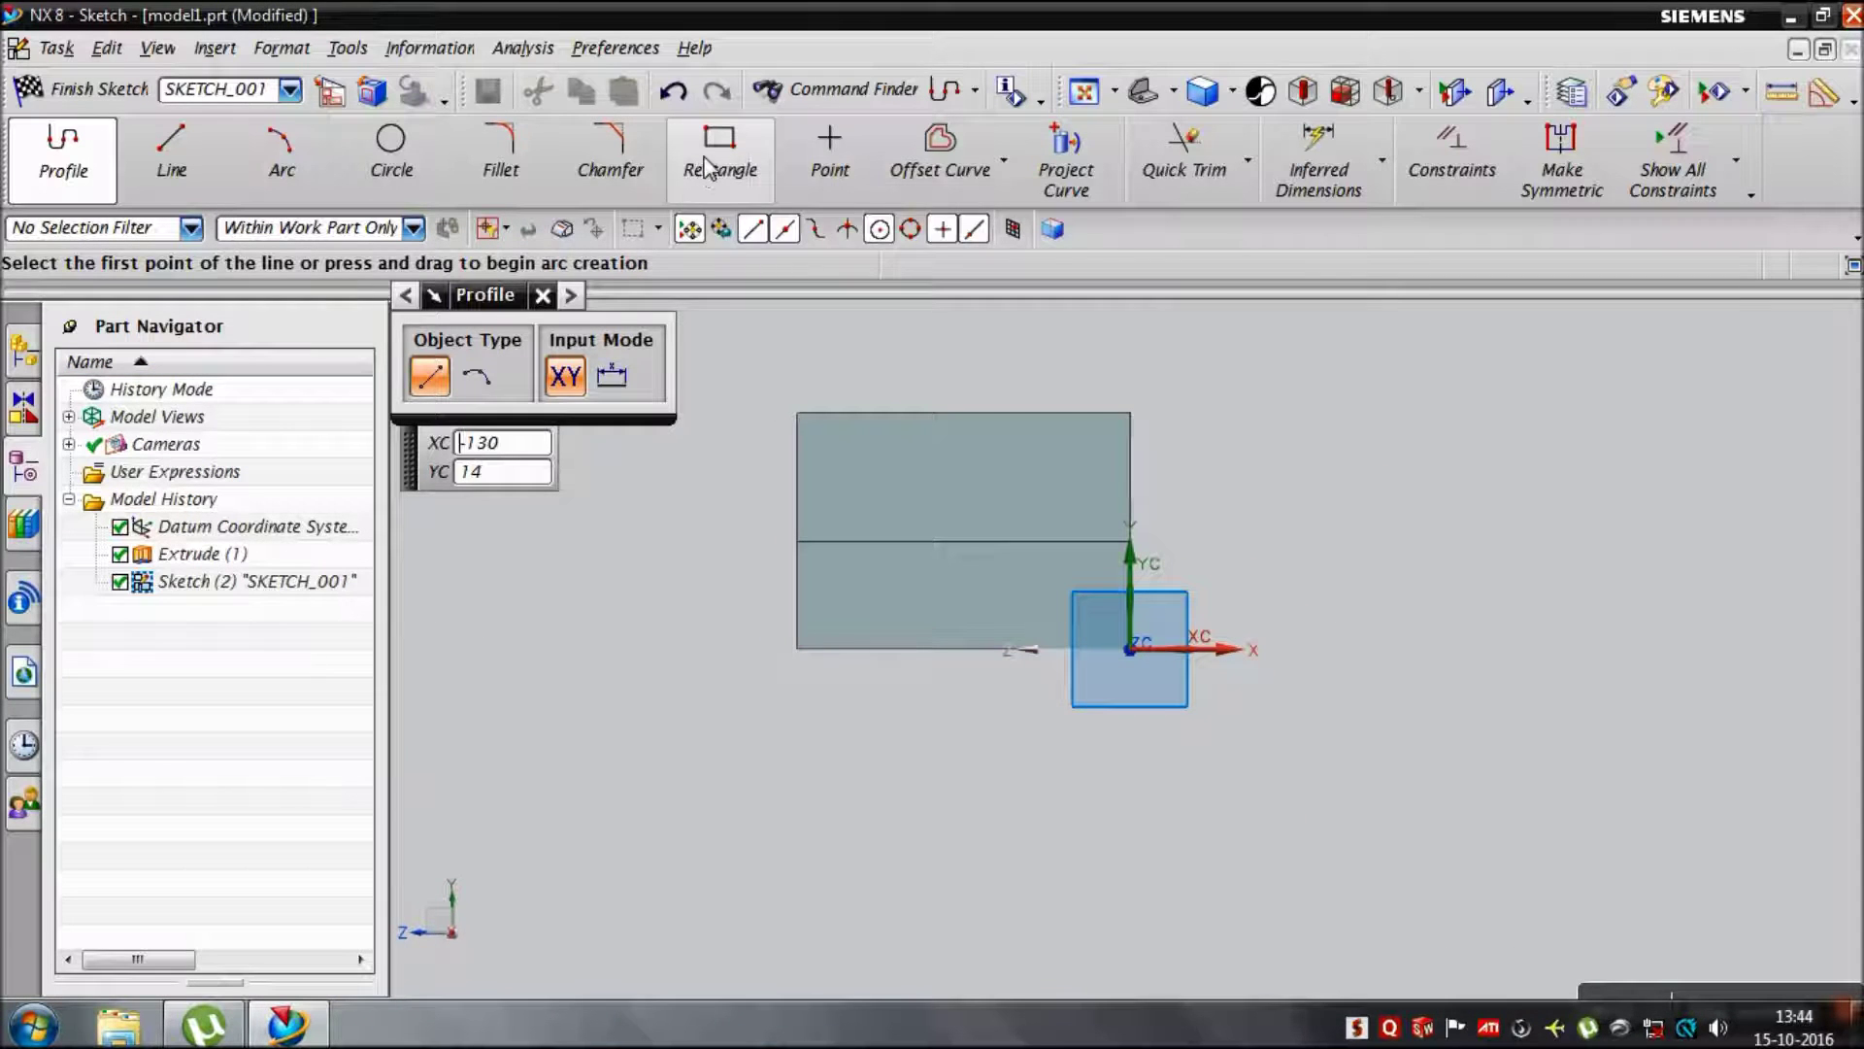
Step: Sketch a 50×12 rectangle from centre at the edge midpoint, then finish the sketch
{"action": "left_click", "coordinate": [708, 165]}
{"action": "left_click", "coordinate": [521, 379]}
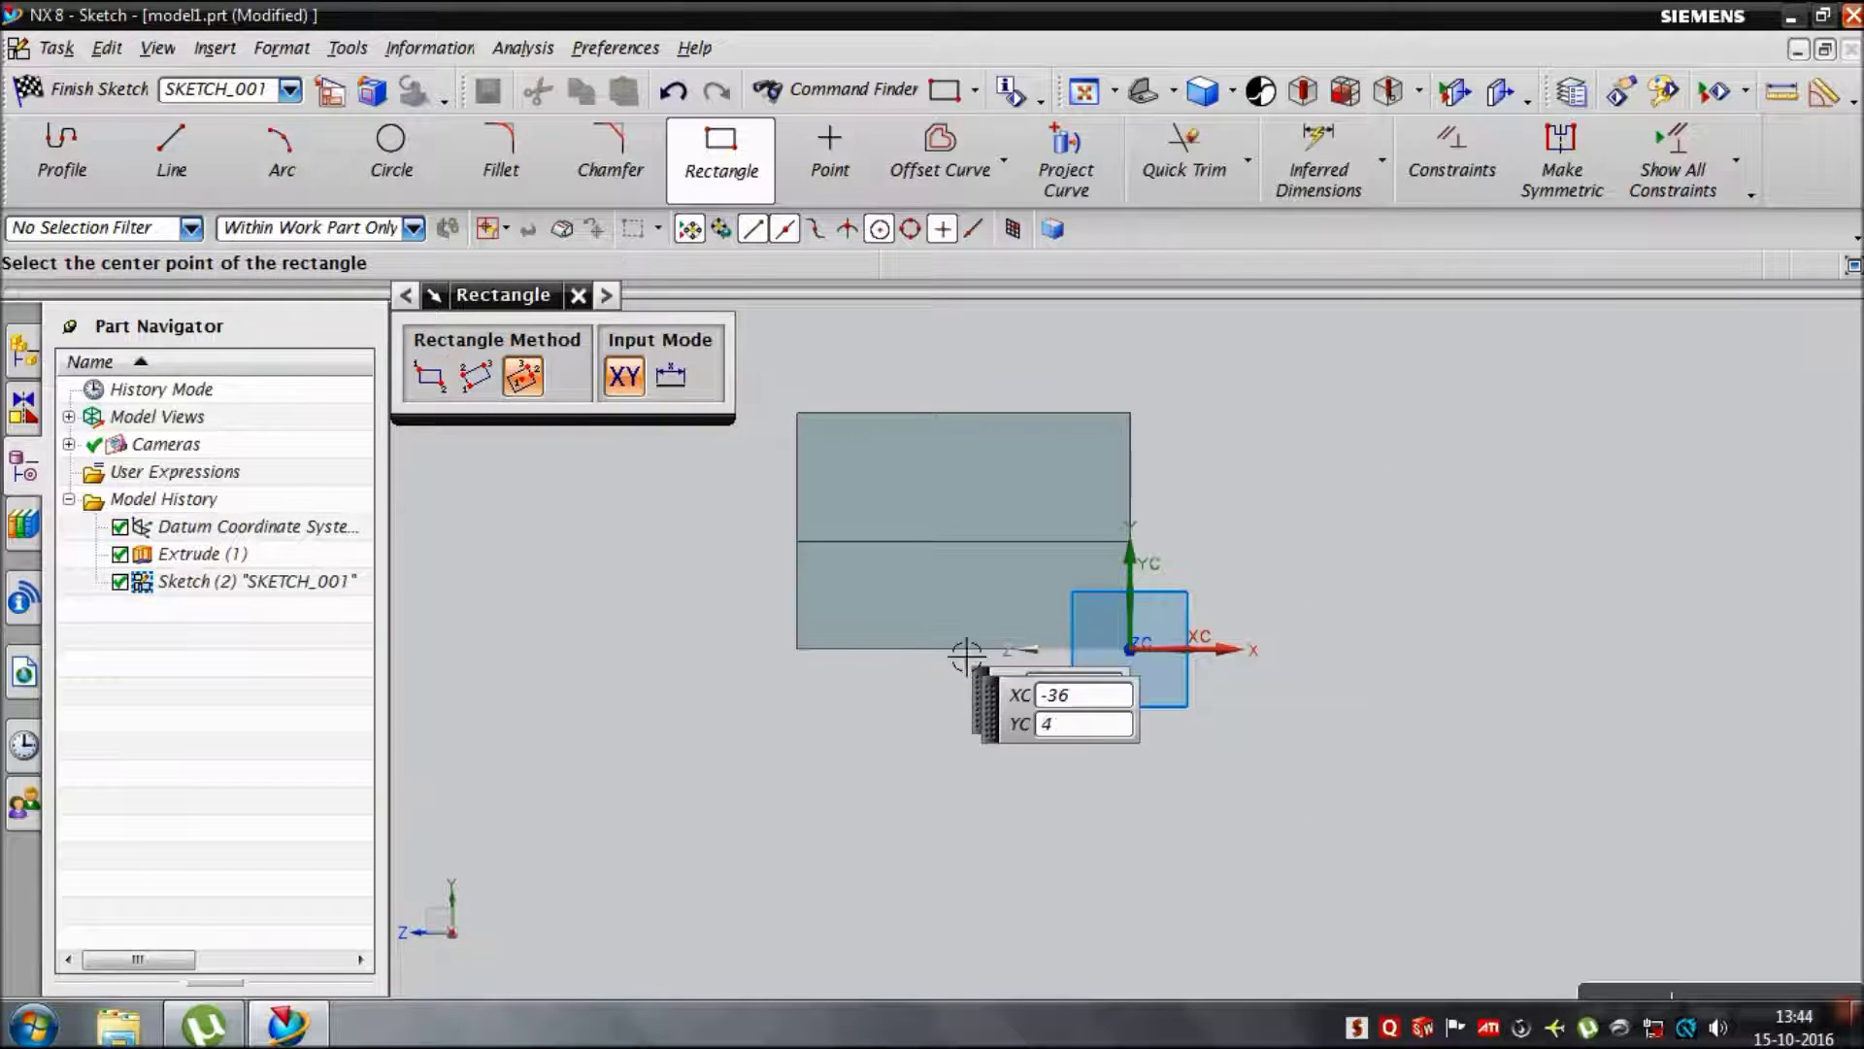
{"action": "scroll", "coordinate": [976, 670], "scroll_direction": "up", "scroll_amount": 2}
{"action": "left_click", "coordinate": [981, 658]}
{"action": "type", "text": "12"}
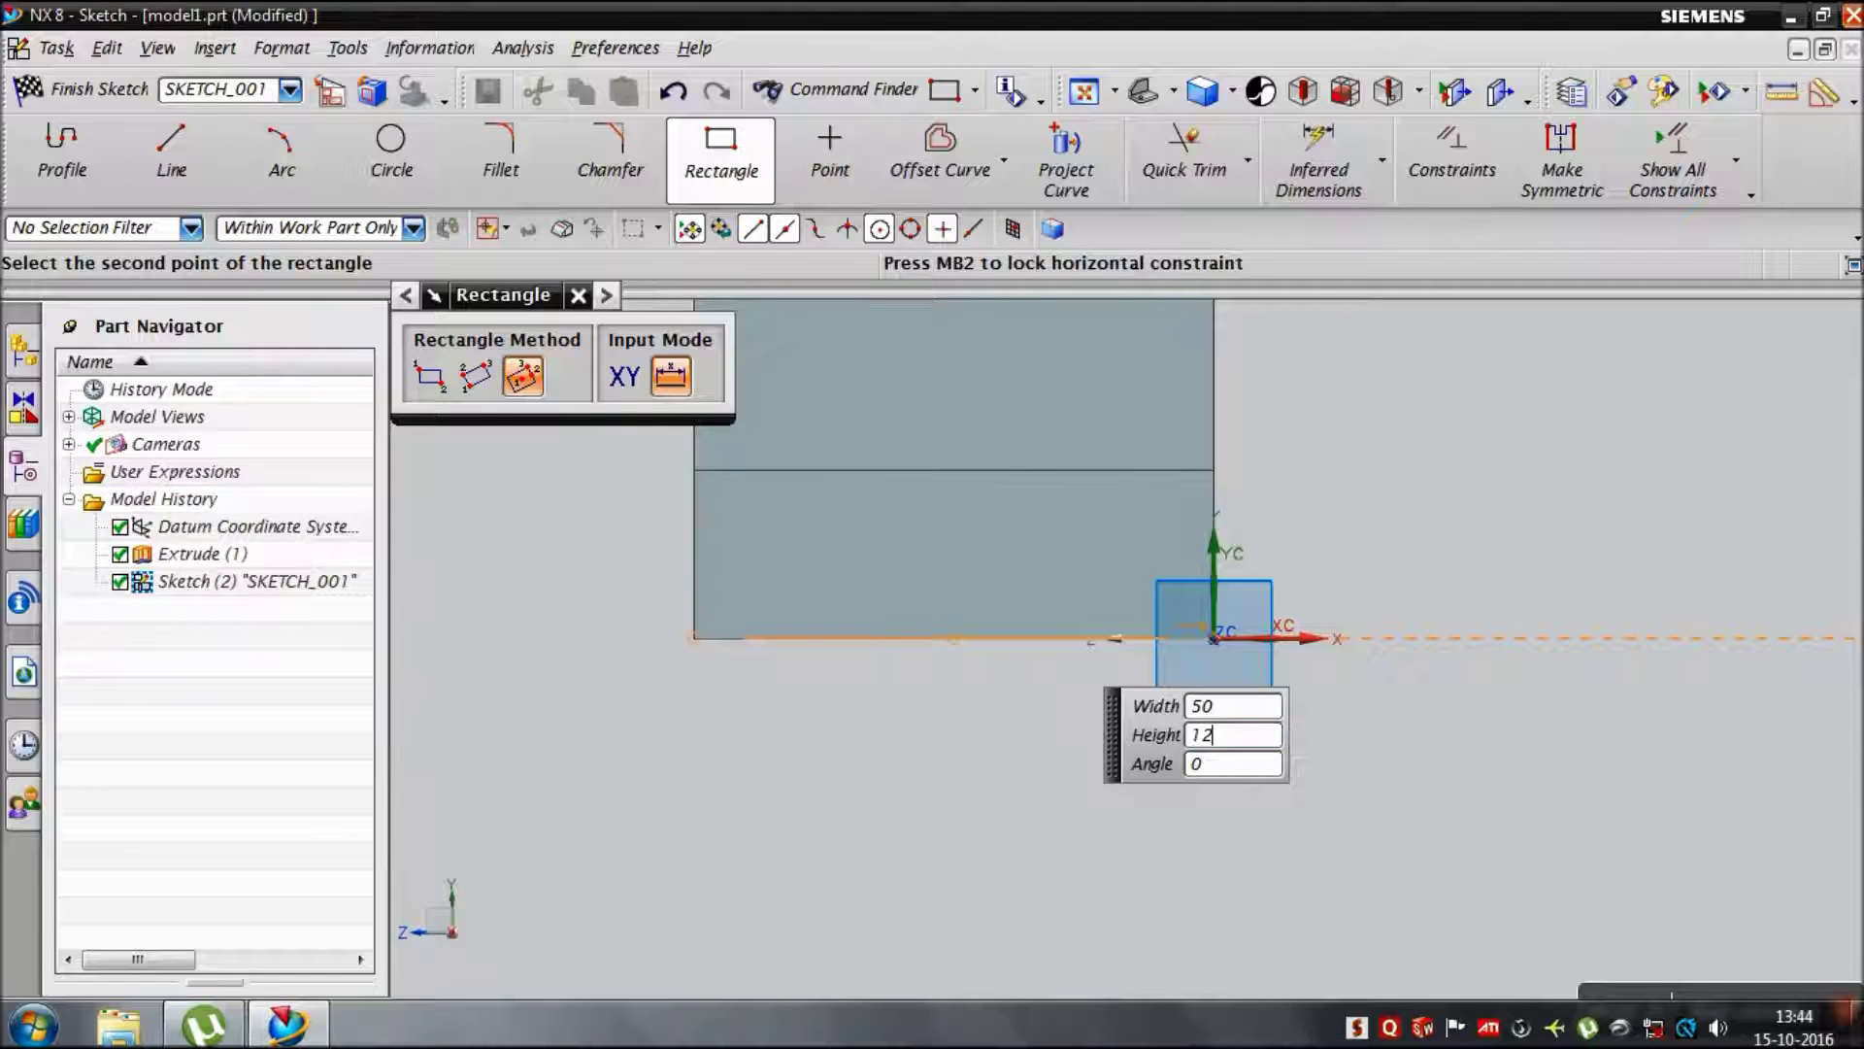
{"action": "key", "text": "Return"}
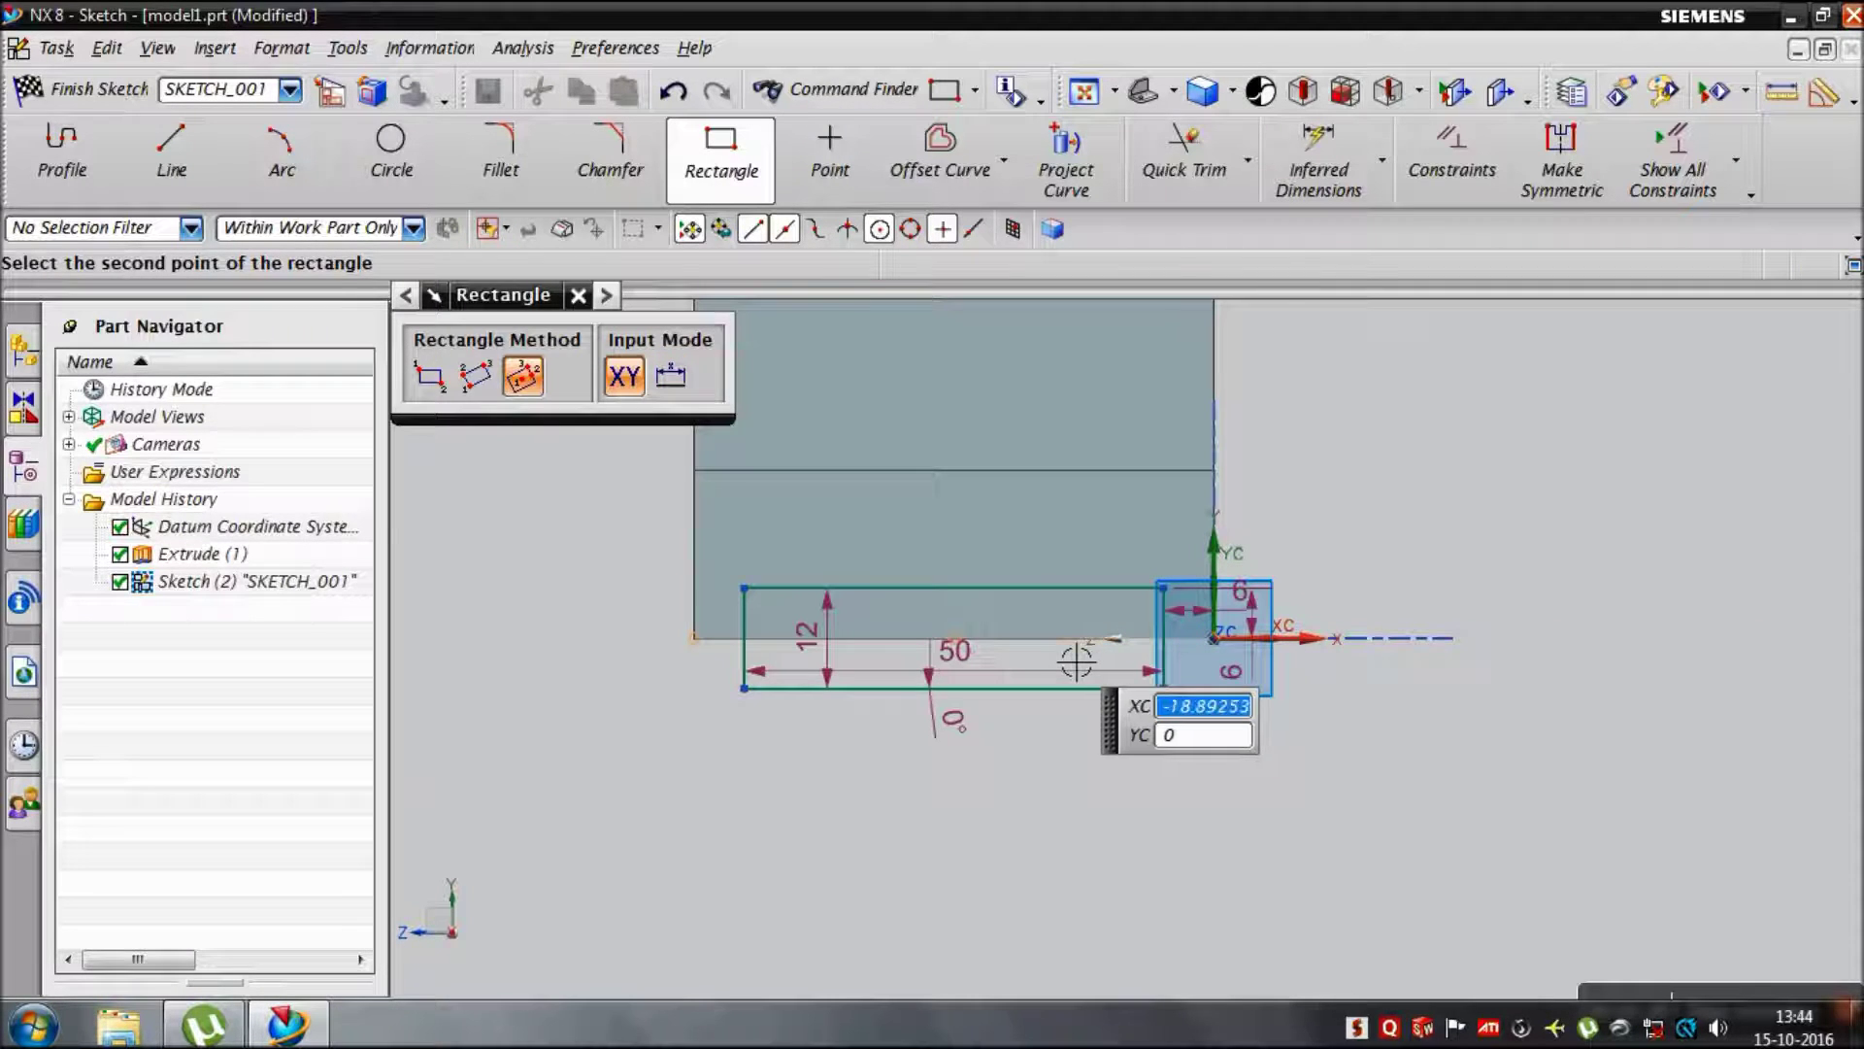
{"action": "left_click", "coordinate": [82, 88]}
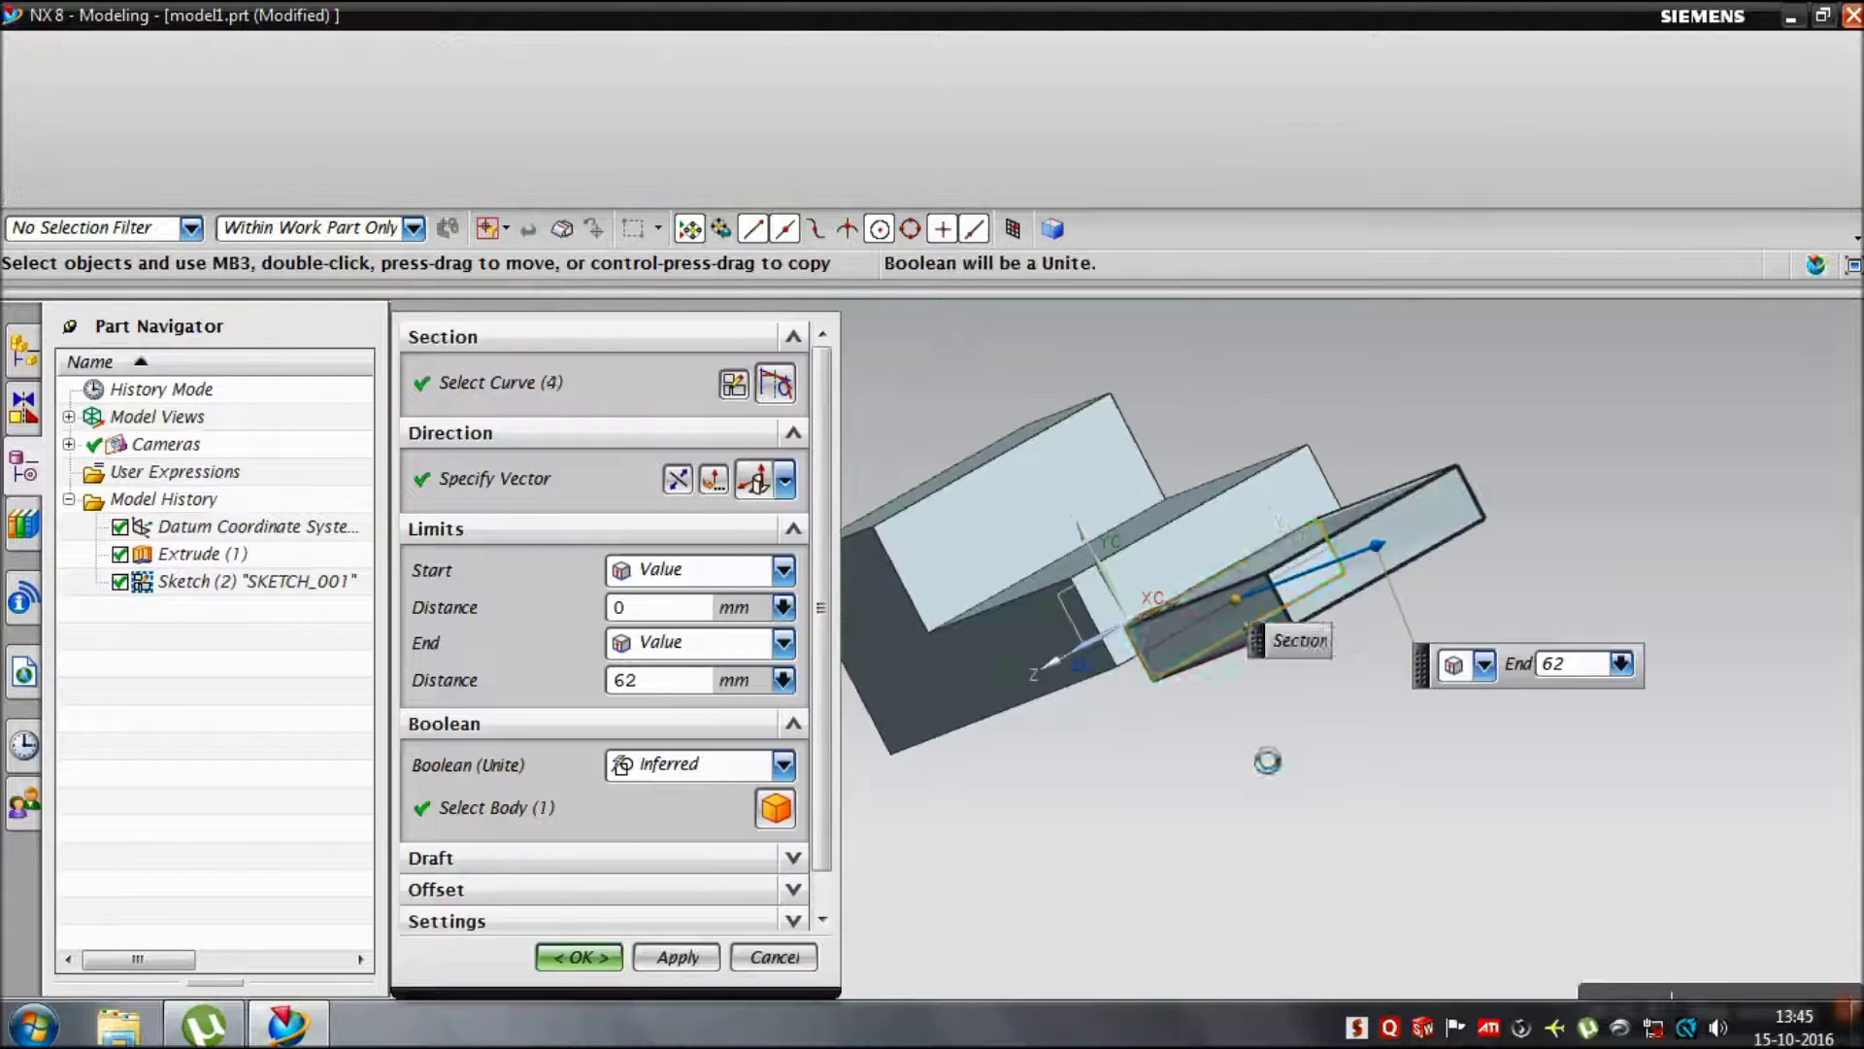
Step: Reverse the 50×12 extrusion, lengthen it to 112 mm and Subtract it from the block
{"action": "mouse_move", "coordinate": [1314, 783]}
{"action": "middle_mouse_down"}
{"action": "mouse_move", "coordinate": [1407, 741]}
{"action": "mouse_move", "coordinate": [1580, 559]}
{"action": "middle_mouse_up"}
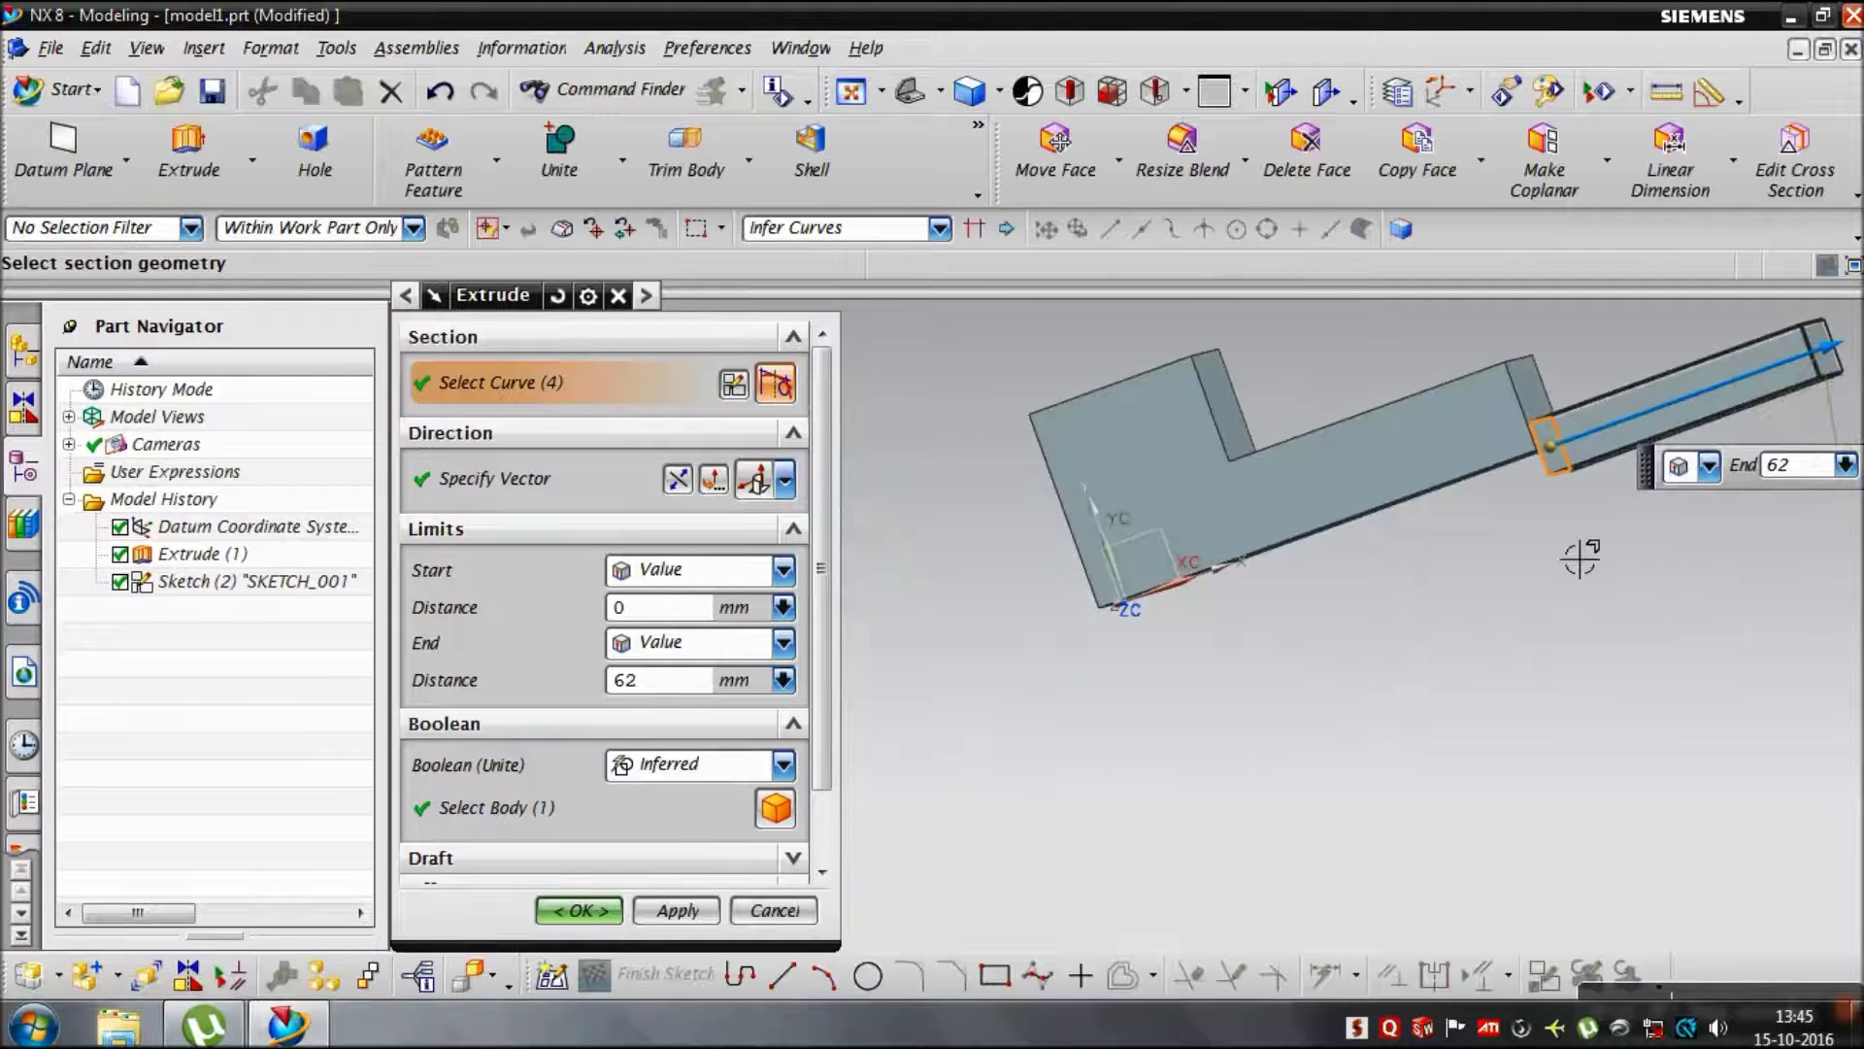
{"action": "left_click", "coordinate": [677, 478]}
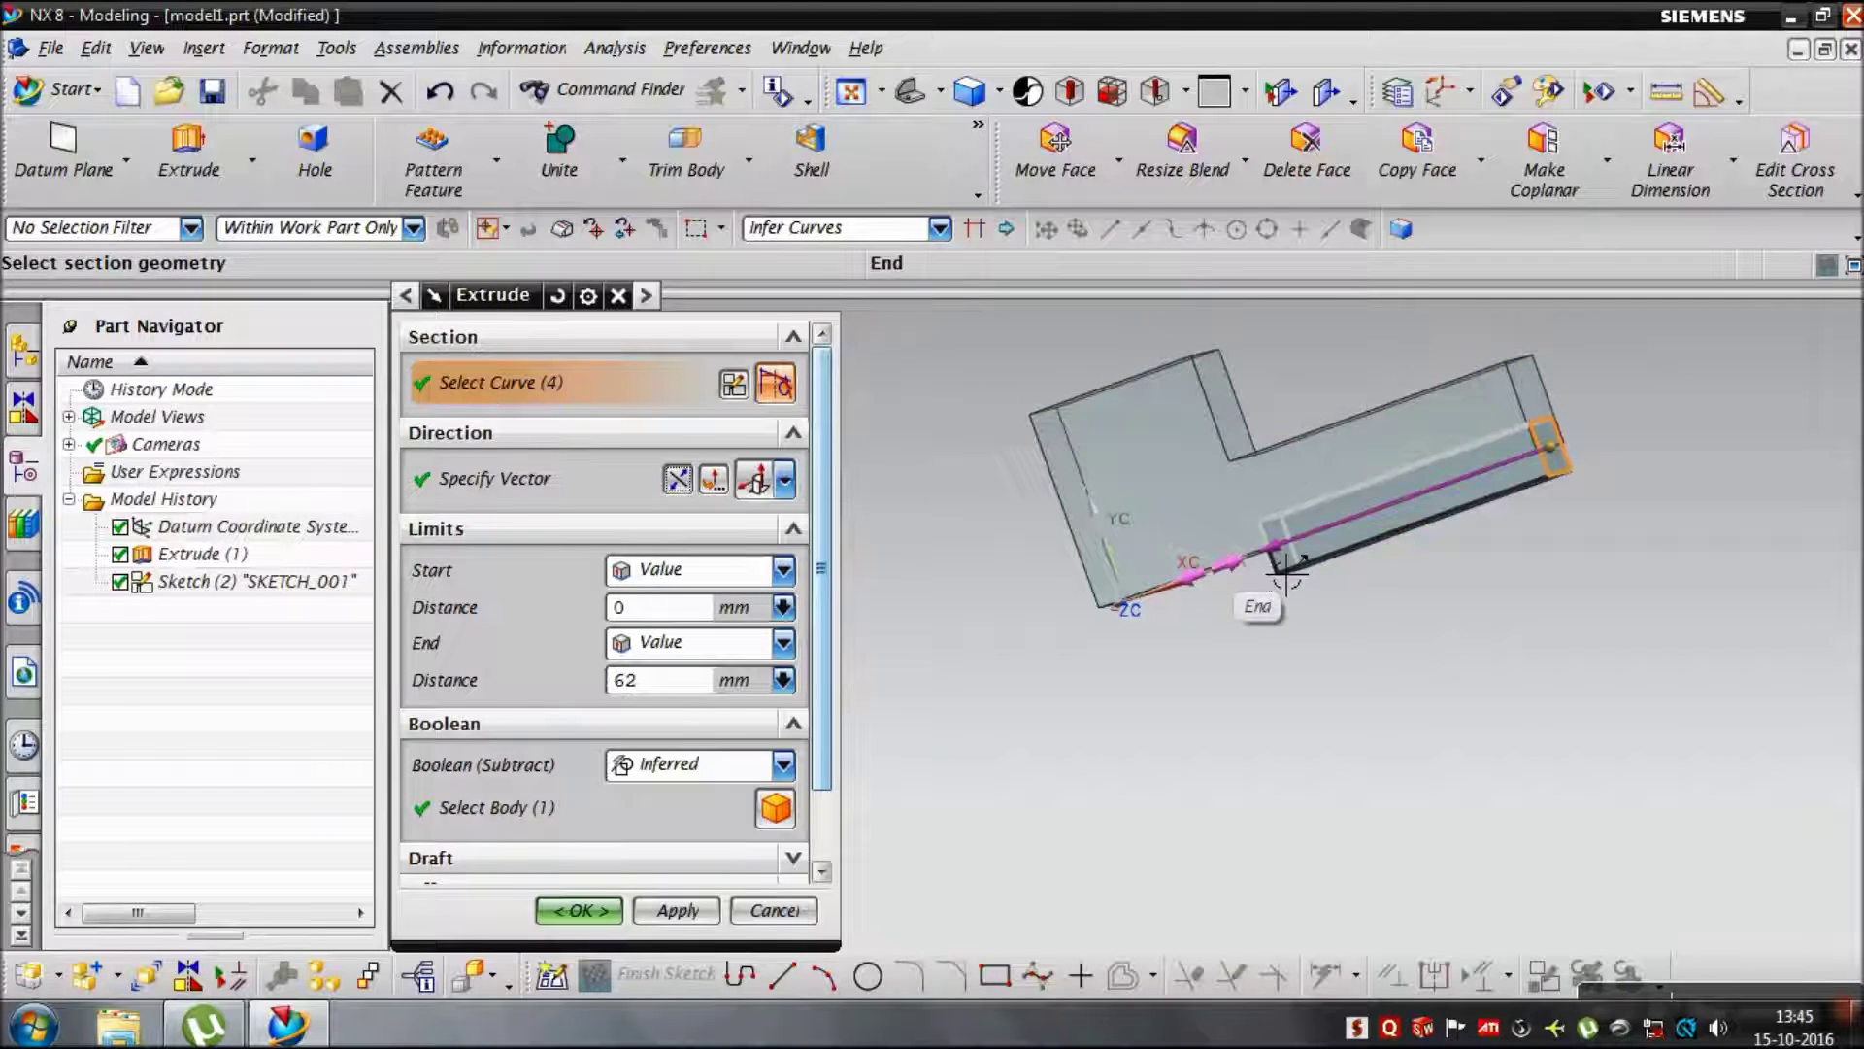
{"action": "left_click_drag", "start_coordinate": [1282, 580], "coordinate": [1068, 668]}
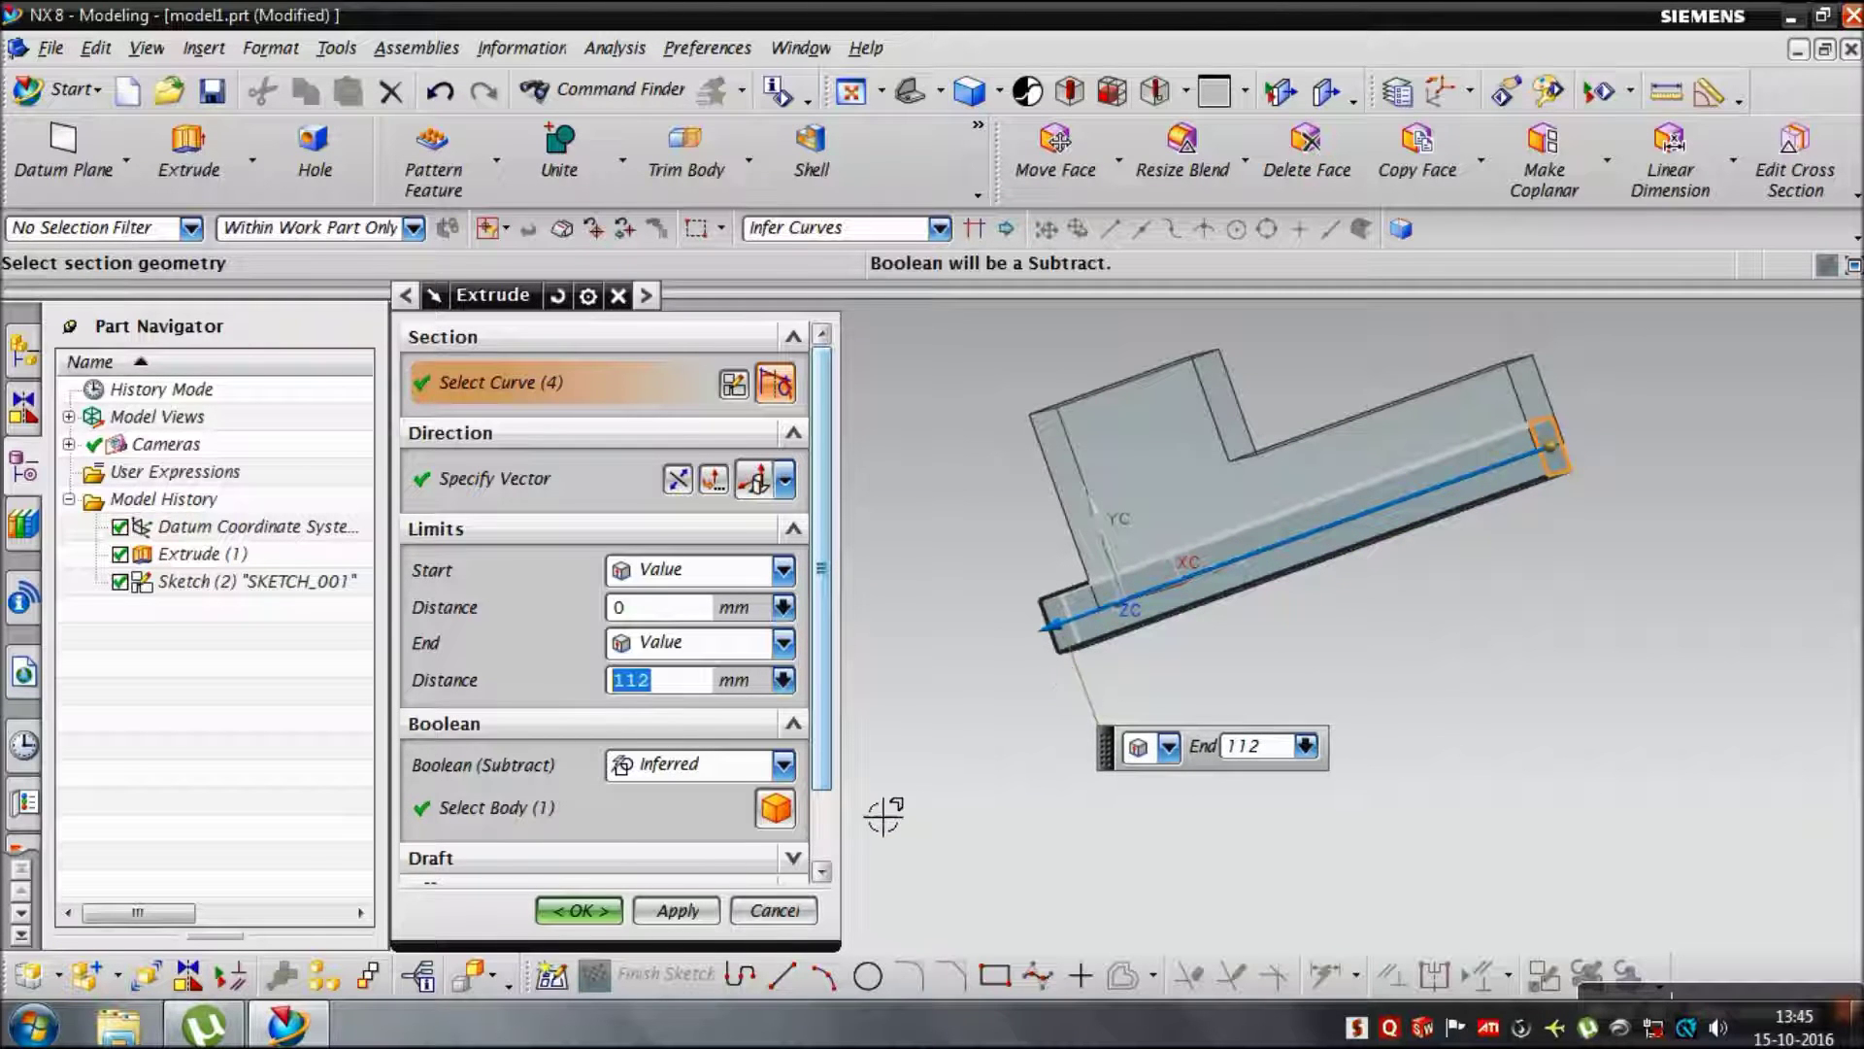
{"action": "left_click", "coordinate": [783, 764]}
{"action": "left_click", "coordinate": [680, 848]}
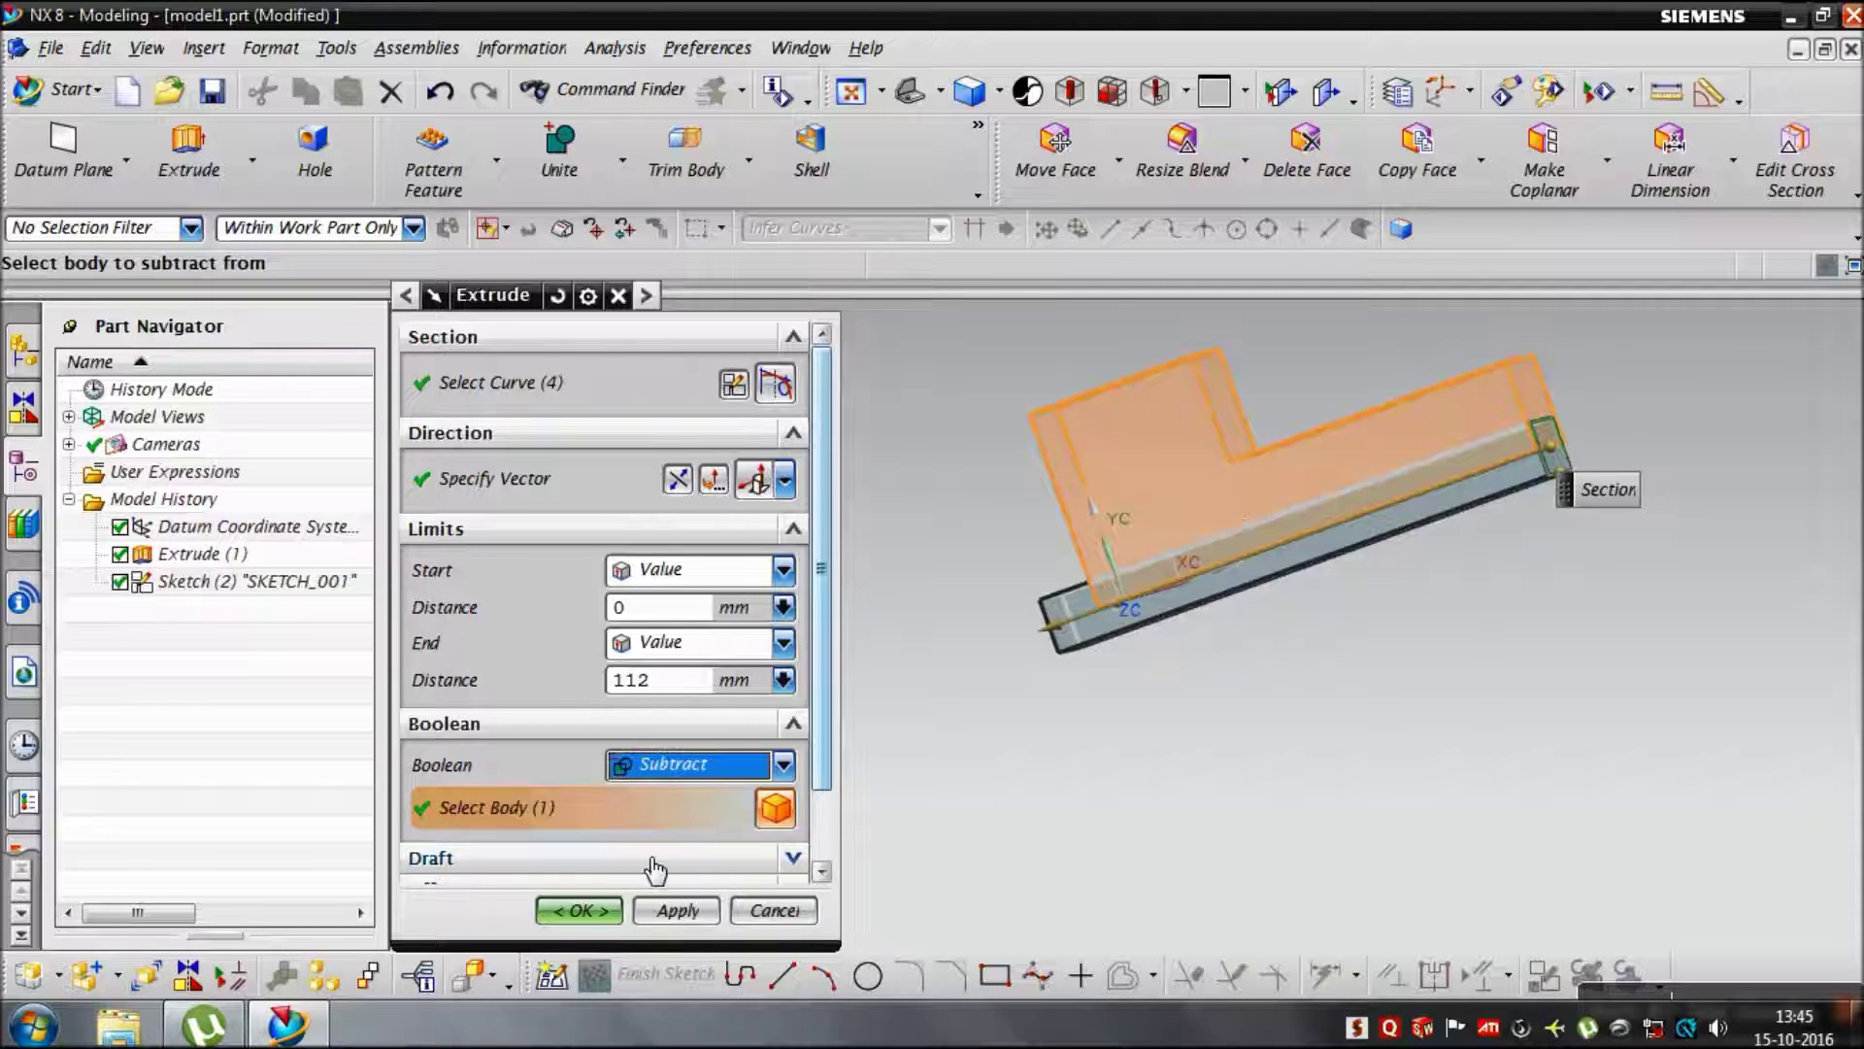
{"action": "left_click", "coordinate": [580, 911]}
{"action": "mouse_move", "coordinate": [1115, 658]}
{"action": "middle_mouse_down"}
{"action": "mouse_move", "coordinate": [1045, 755]}
{"action": "mouse_move", "coordinate": [949, 737]}
{"action": "middle_mouse_up"}
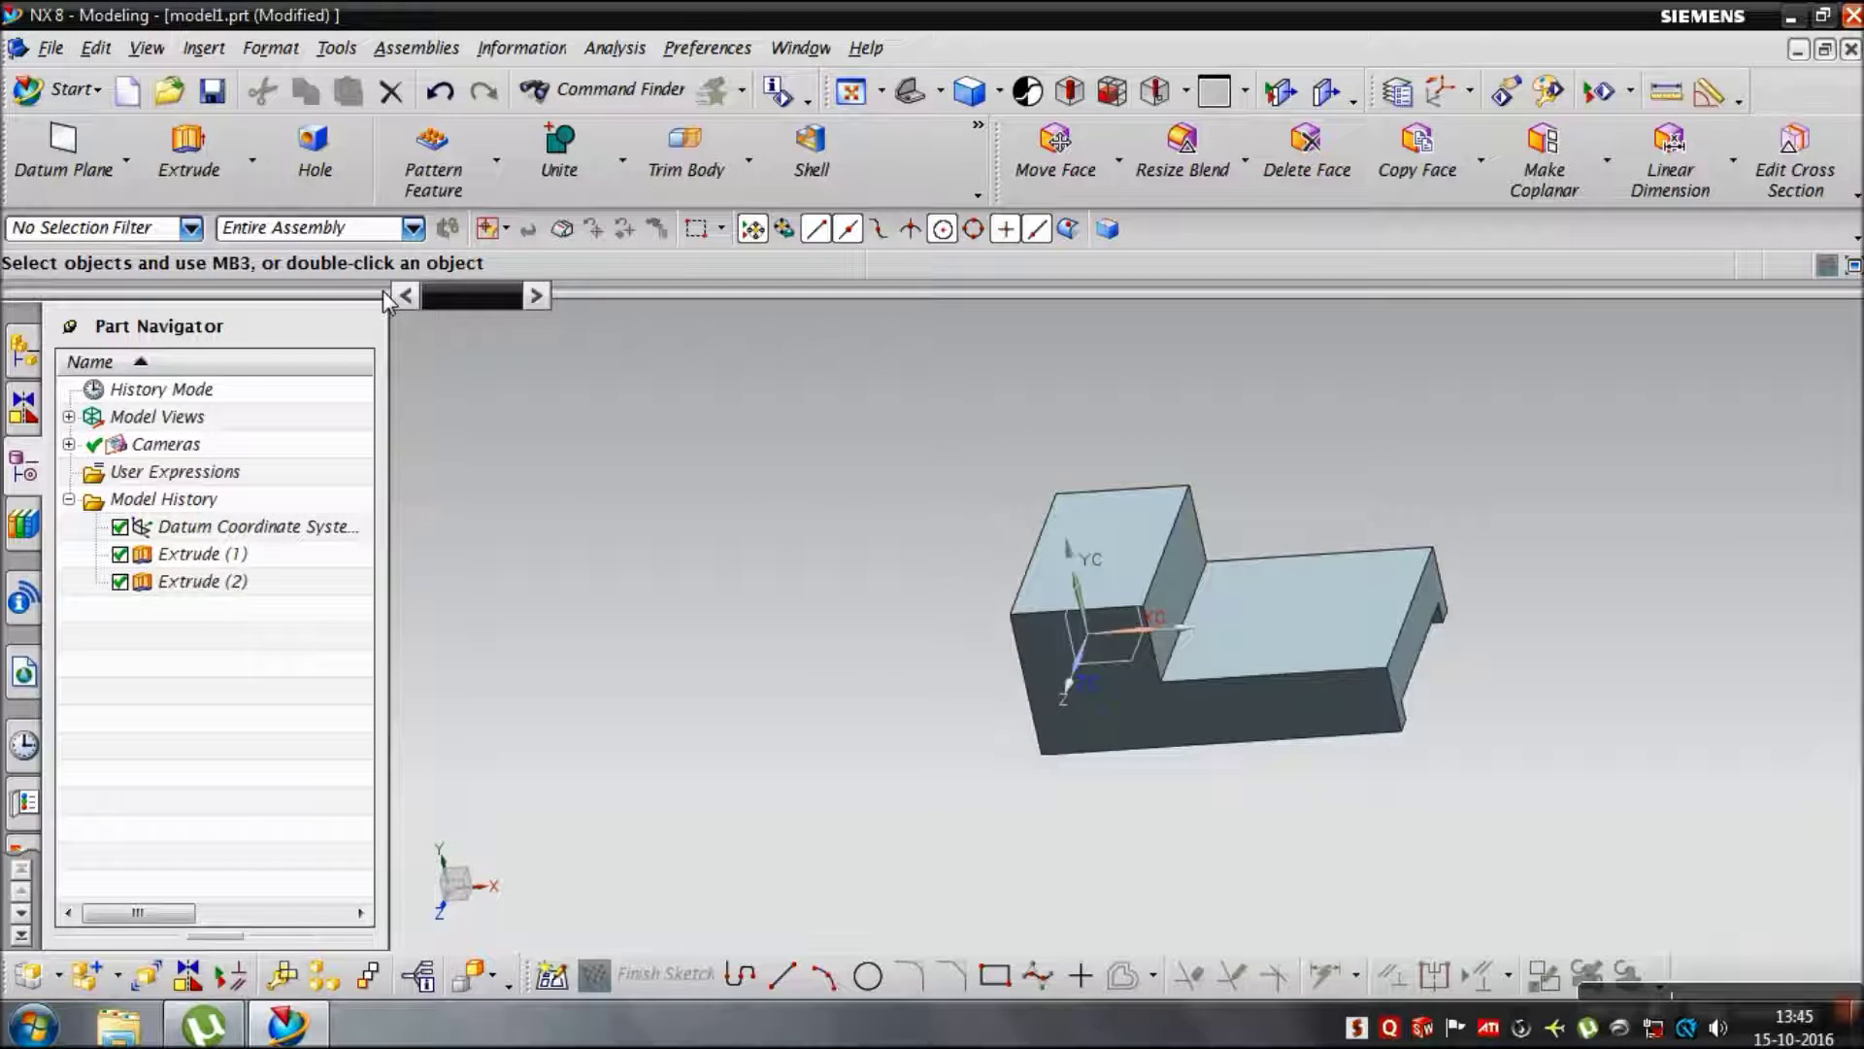
{"action": "left_click", "coordinate": [204, 172]}
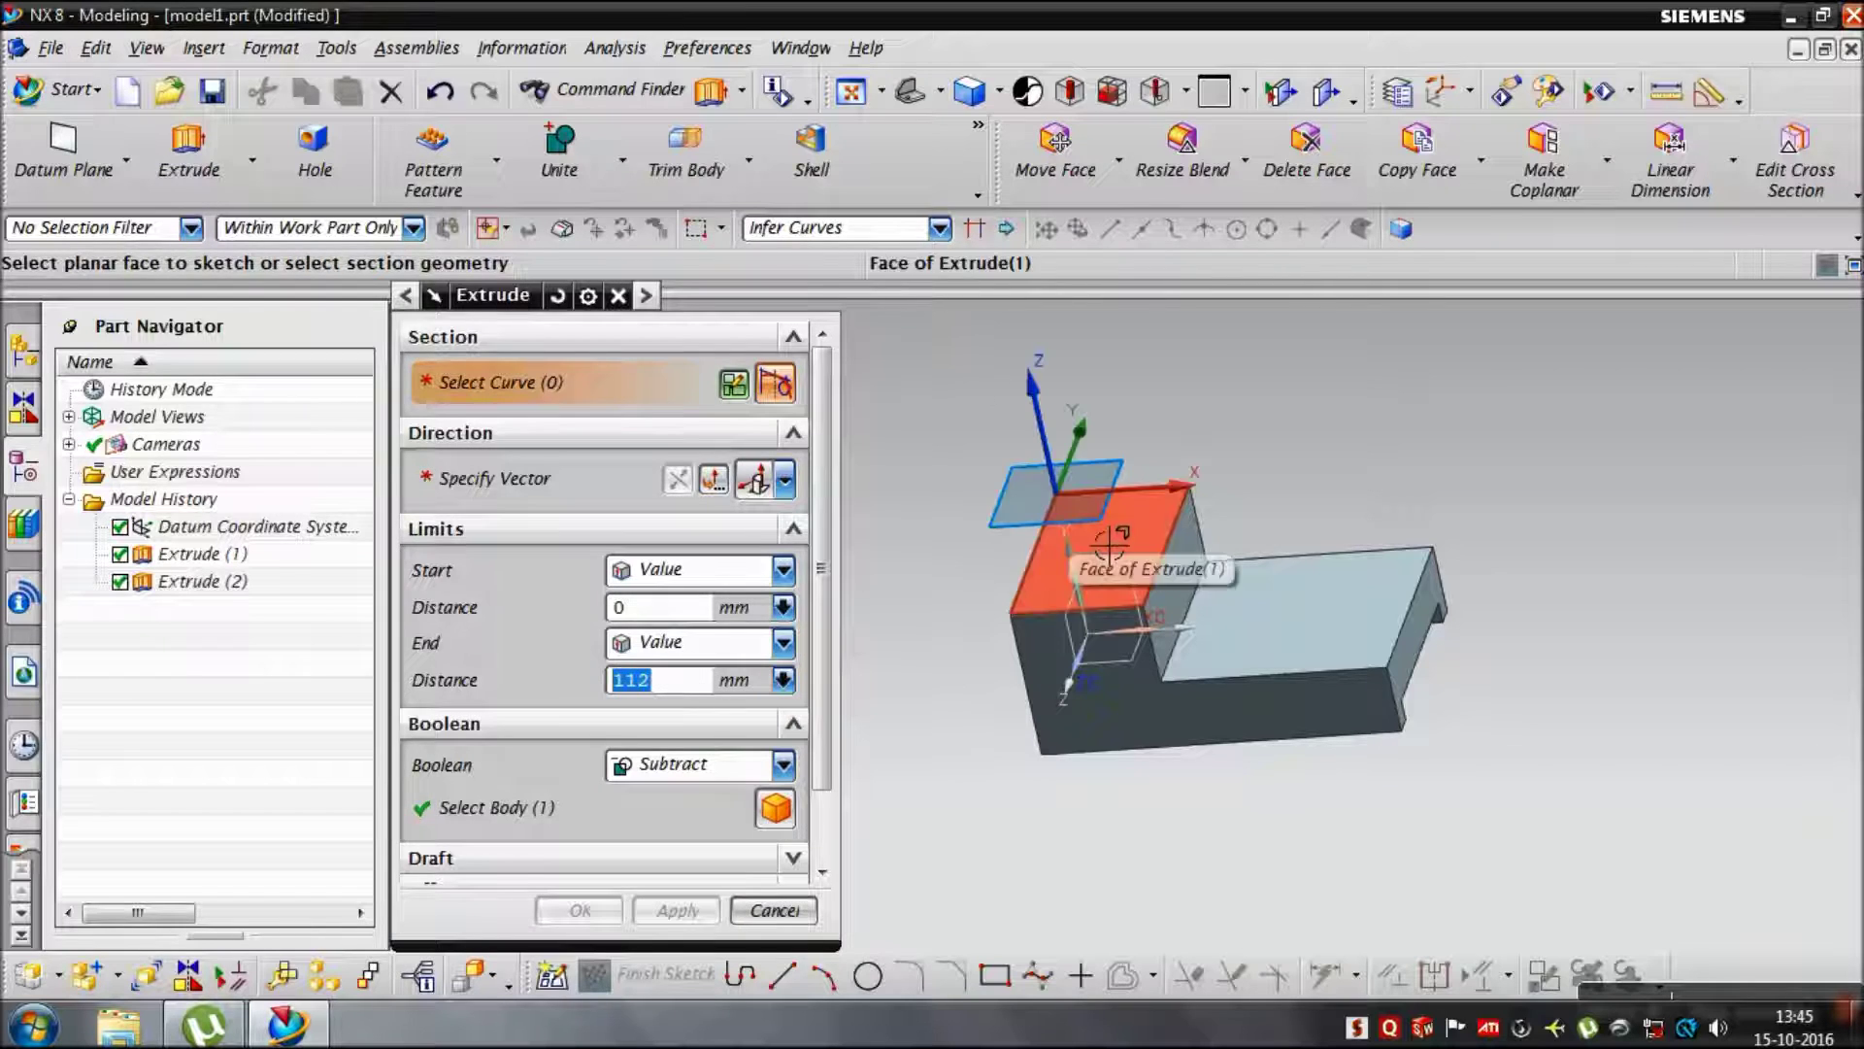
Step: Sketch on the block's top face and place a circle on it
{"action": "left_click", "coordinate": [1064, 538]}
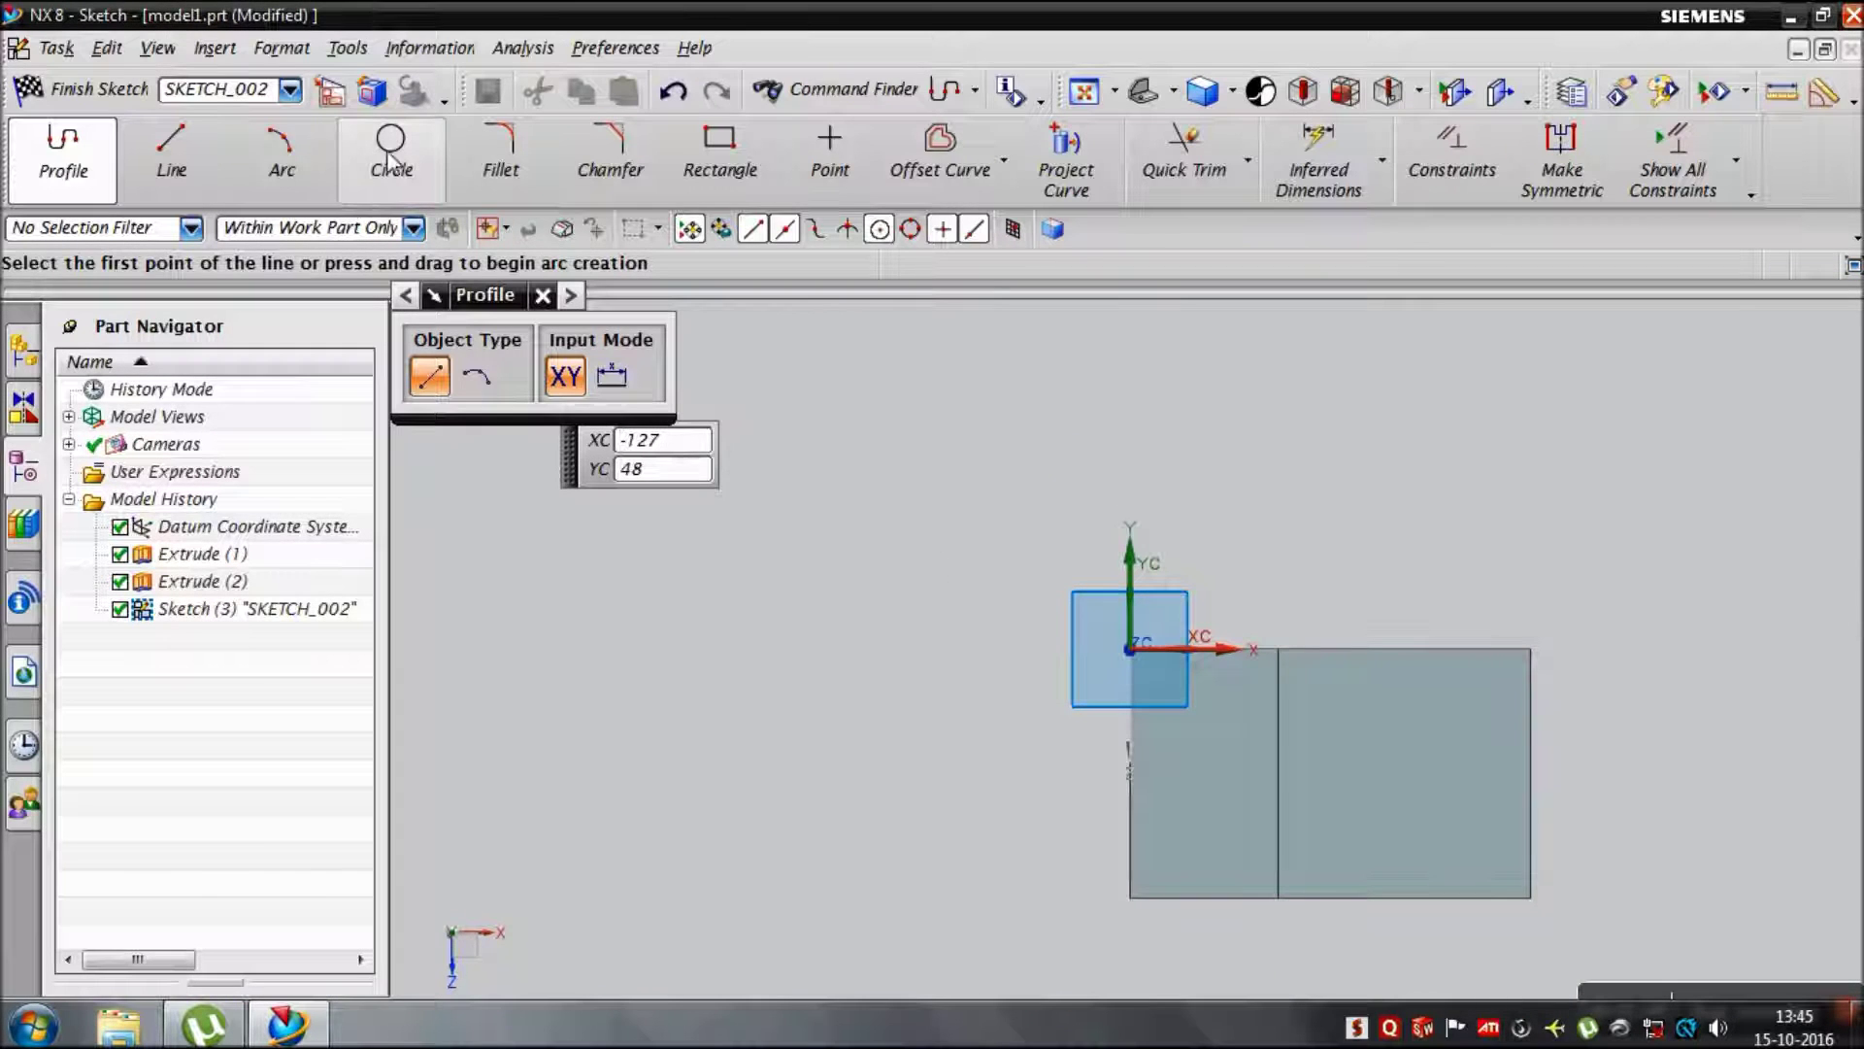
{"action": "left_click", "coordinate": [392, 155]}
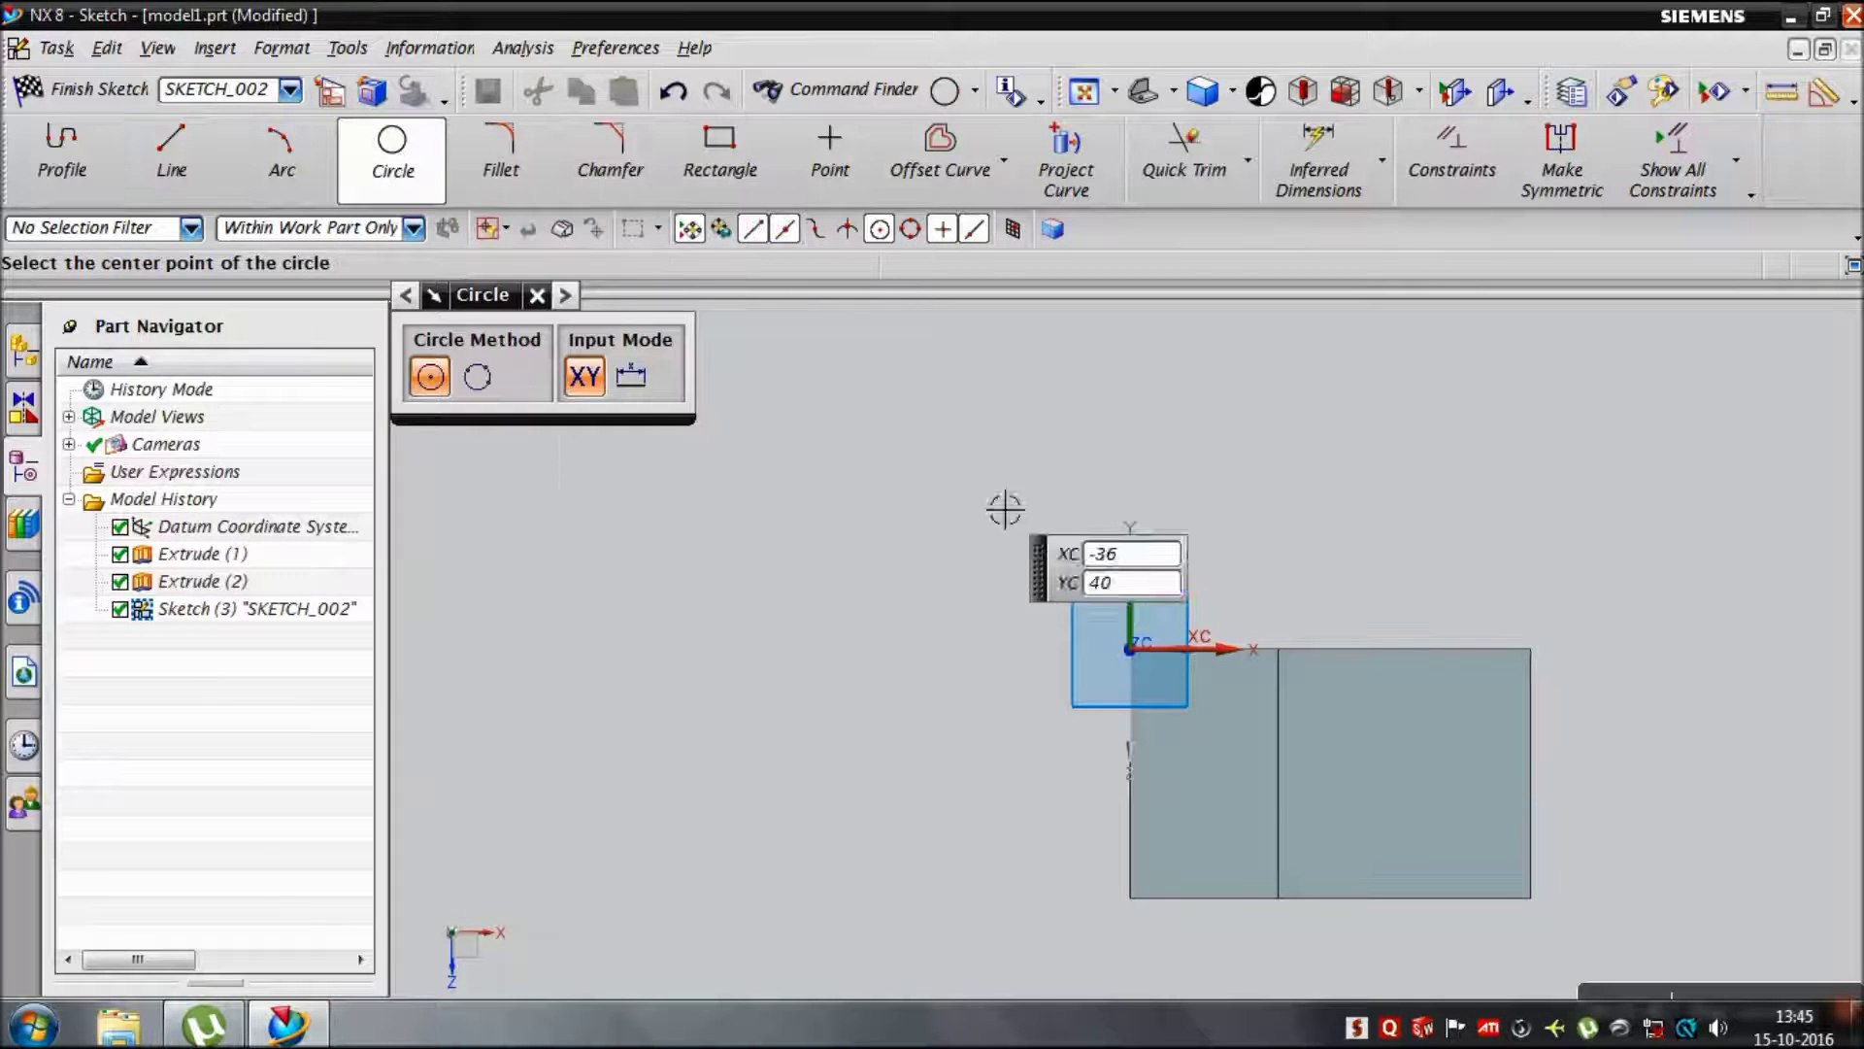
{"action": "scroll", "coordinate": [1235, 835], "scroll_direction": "up", "scroll_amount": 2}
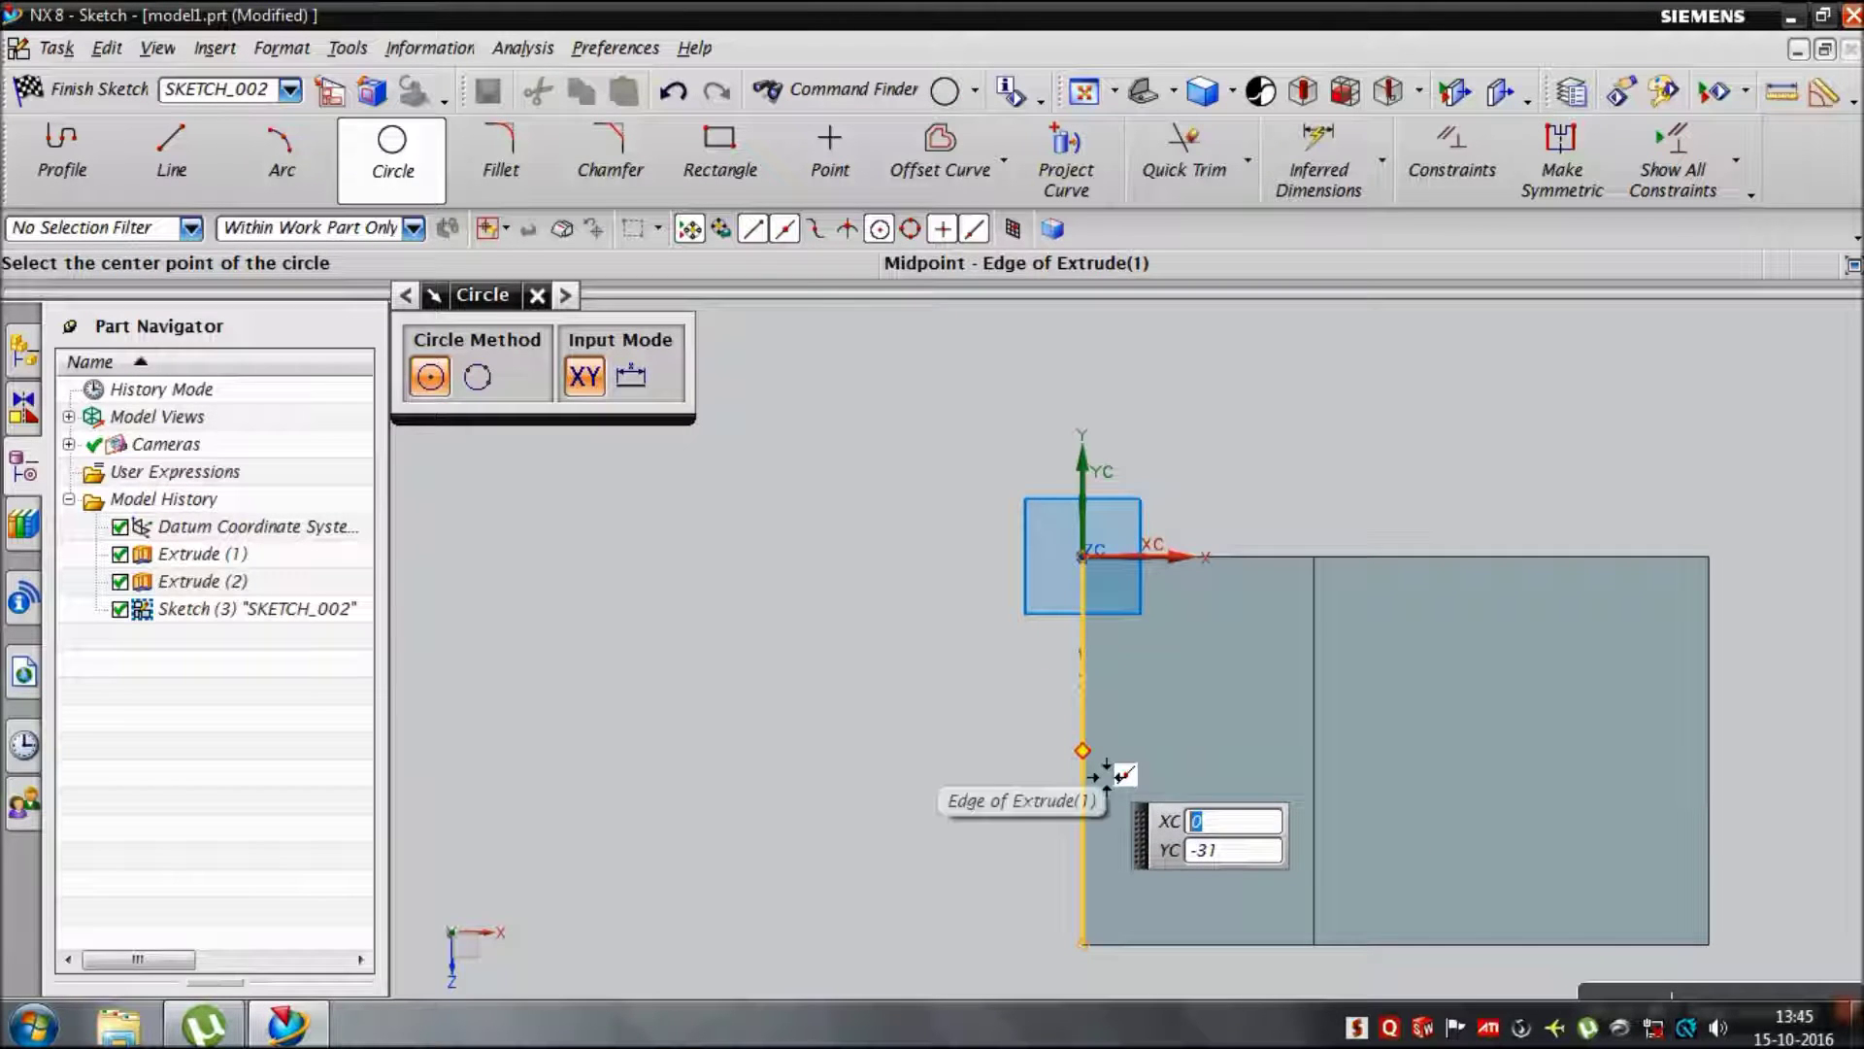
{"action": "left_click", "coordinate": [1219, 751]}
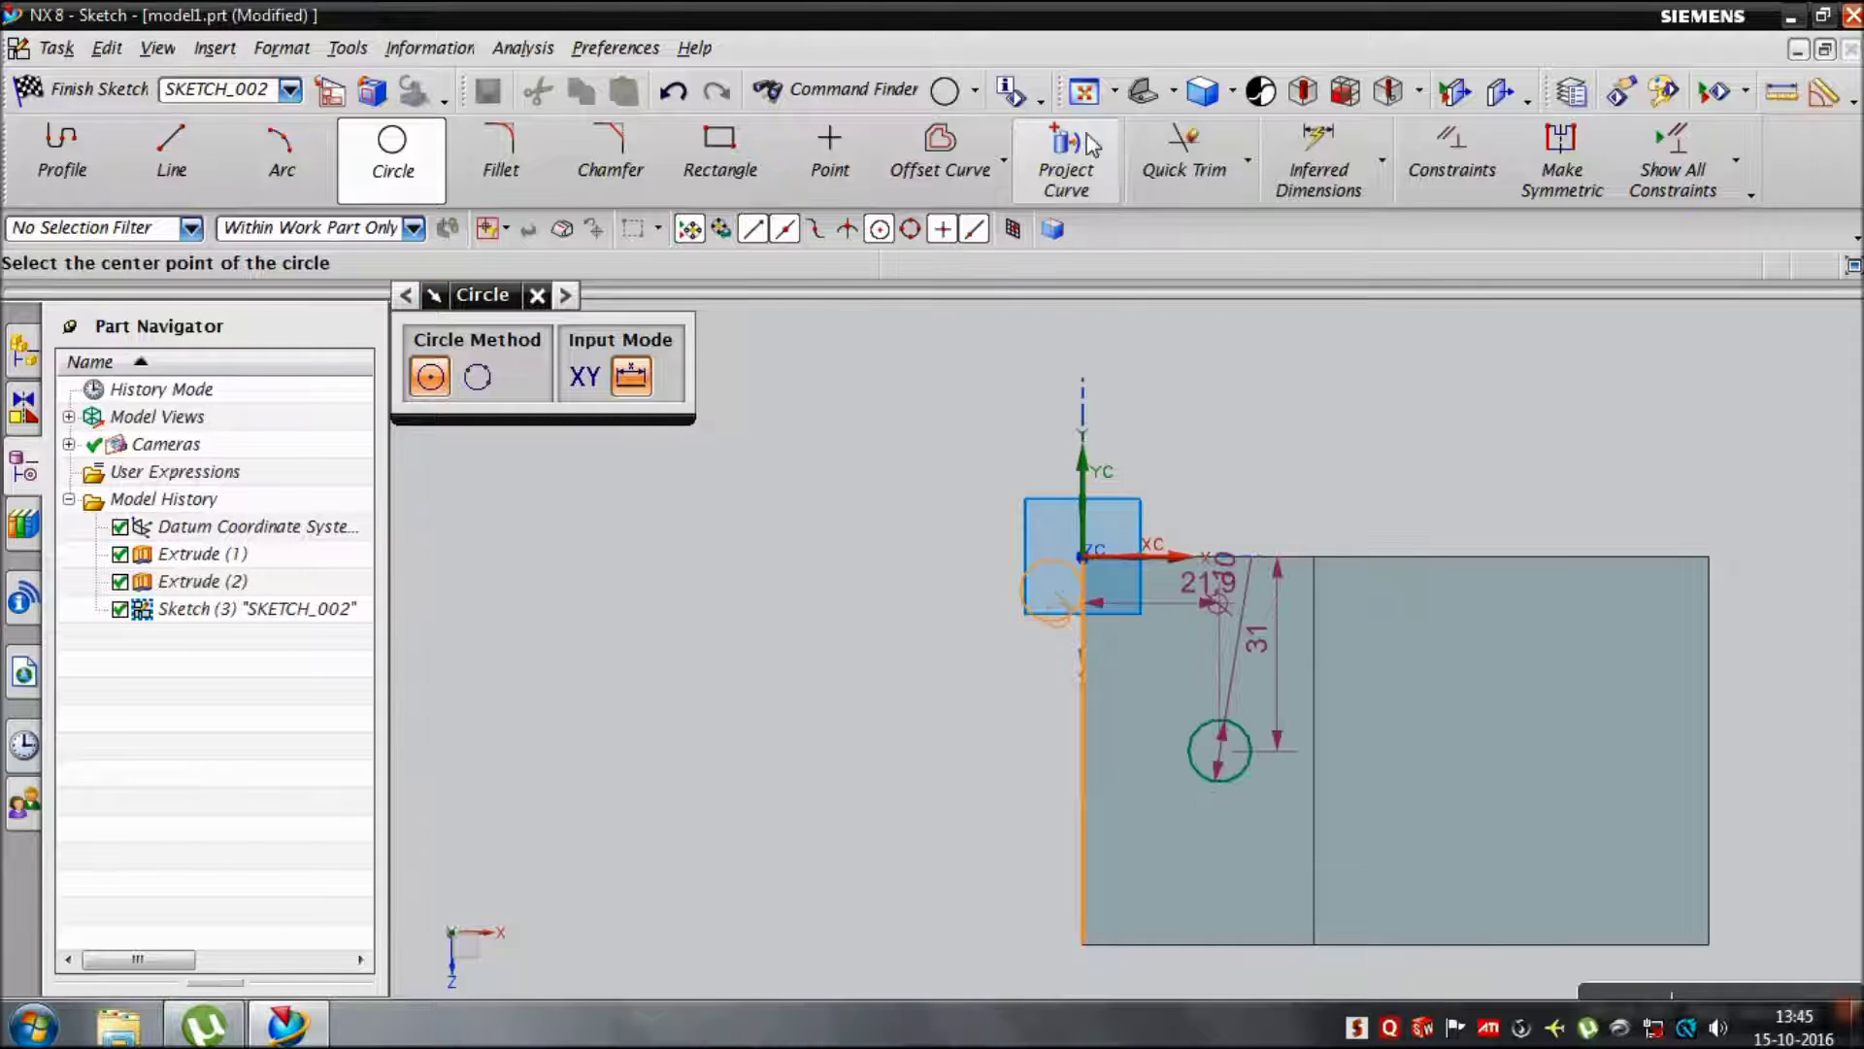
Step: Dimension the circle to Ø10, 20 and 31 from the block's edges
{"action": "left_click", "coordinate": [1318, 157]}
{"action": "left_click", "coordinate": [1317, 656]}
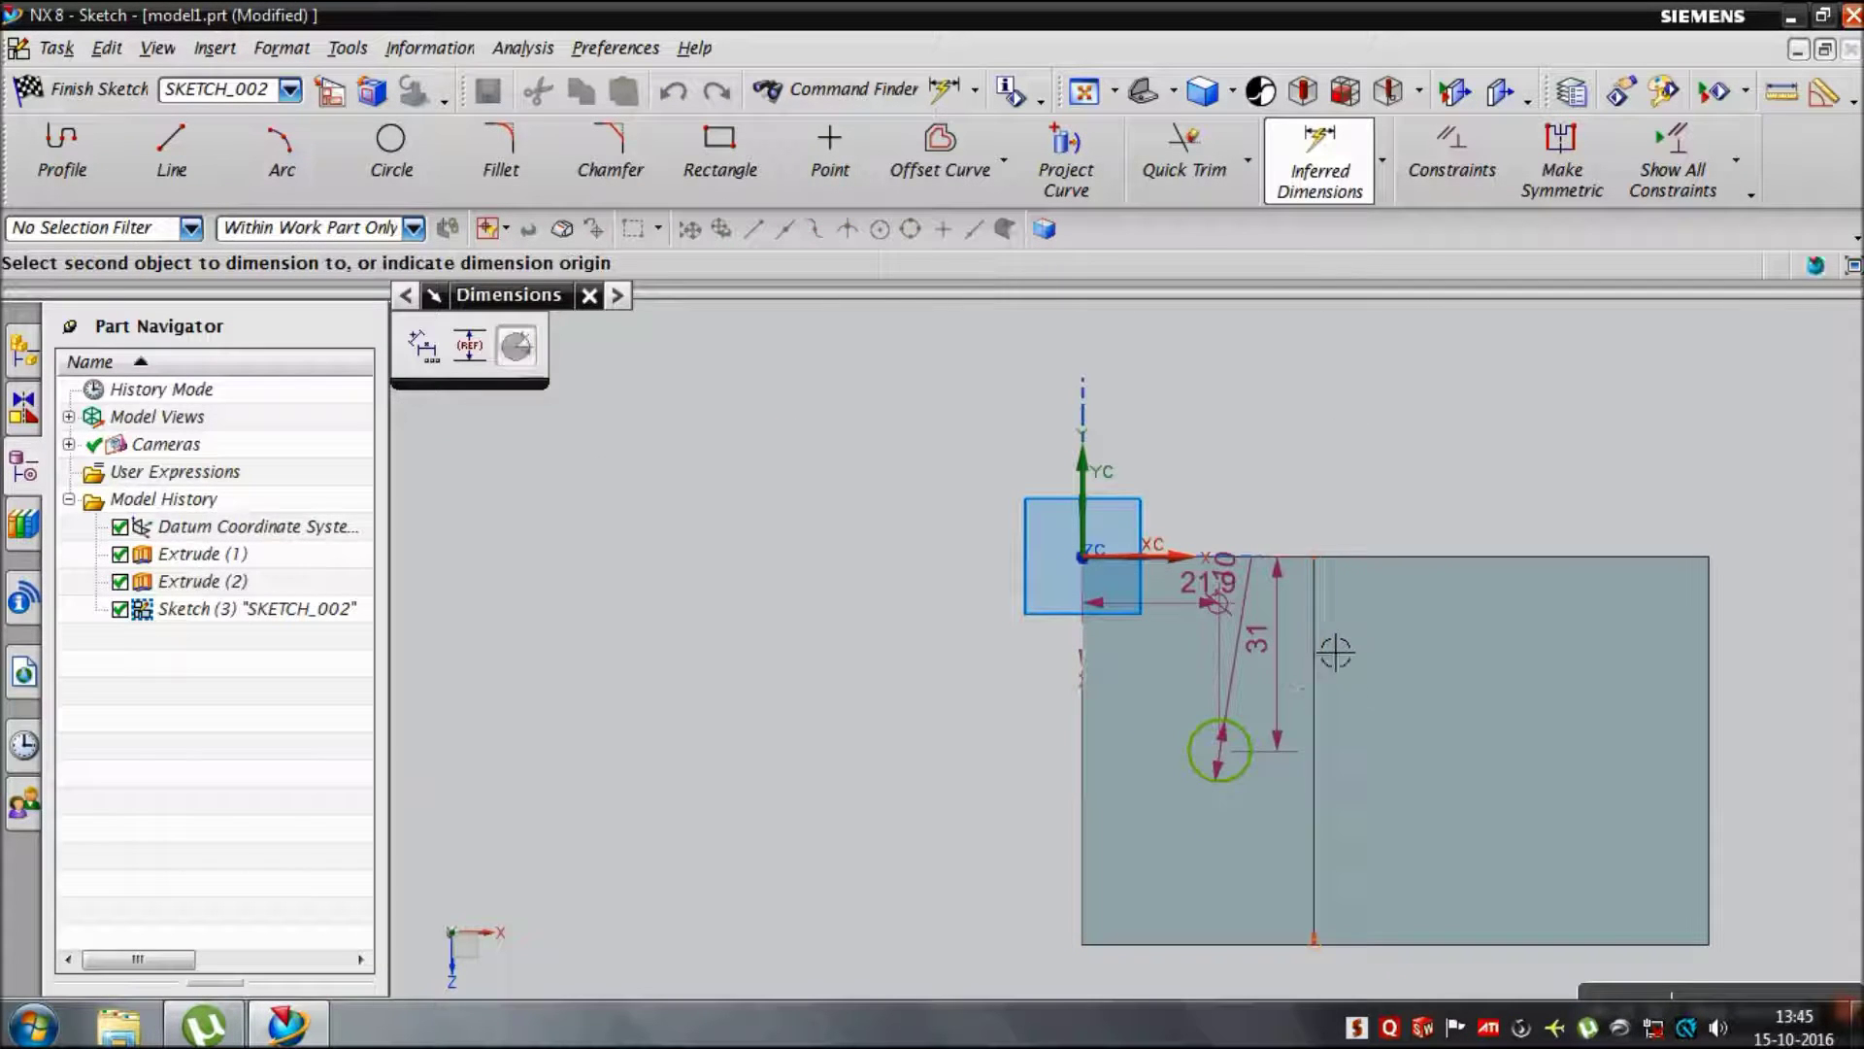
{"action": "left_click", "coordinate": [1228, 775]}
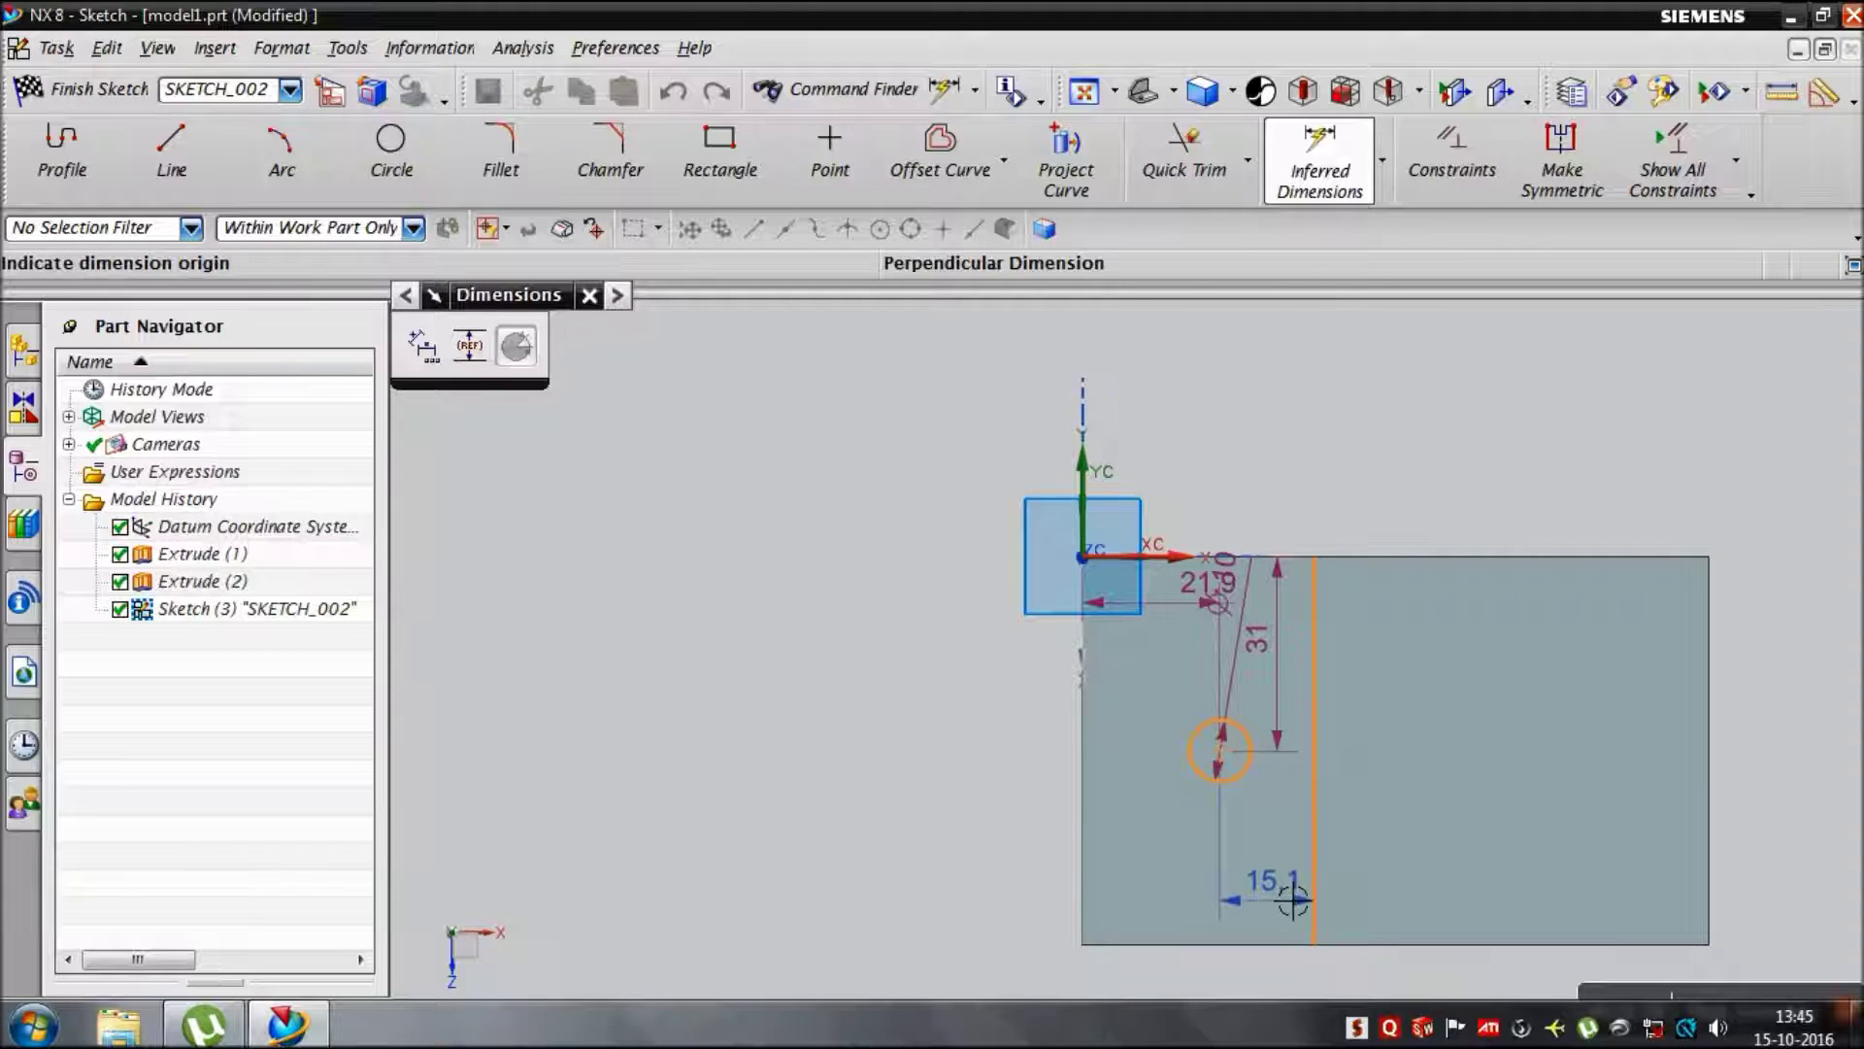
{"action": "left_click", "coordinate": [1291, 903]}
{"action": "type", "text": "20"}
{"action": "key", "text": "Return"}
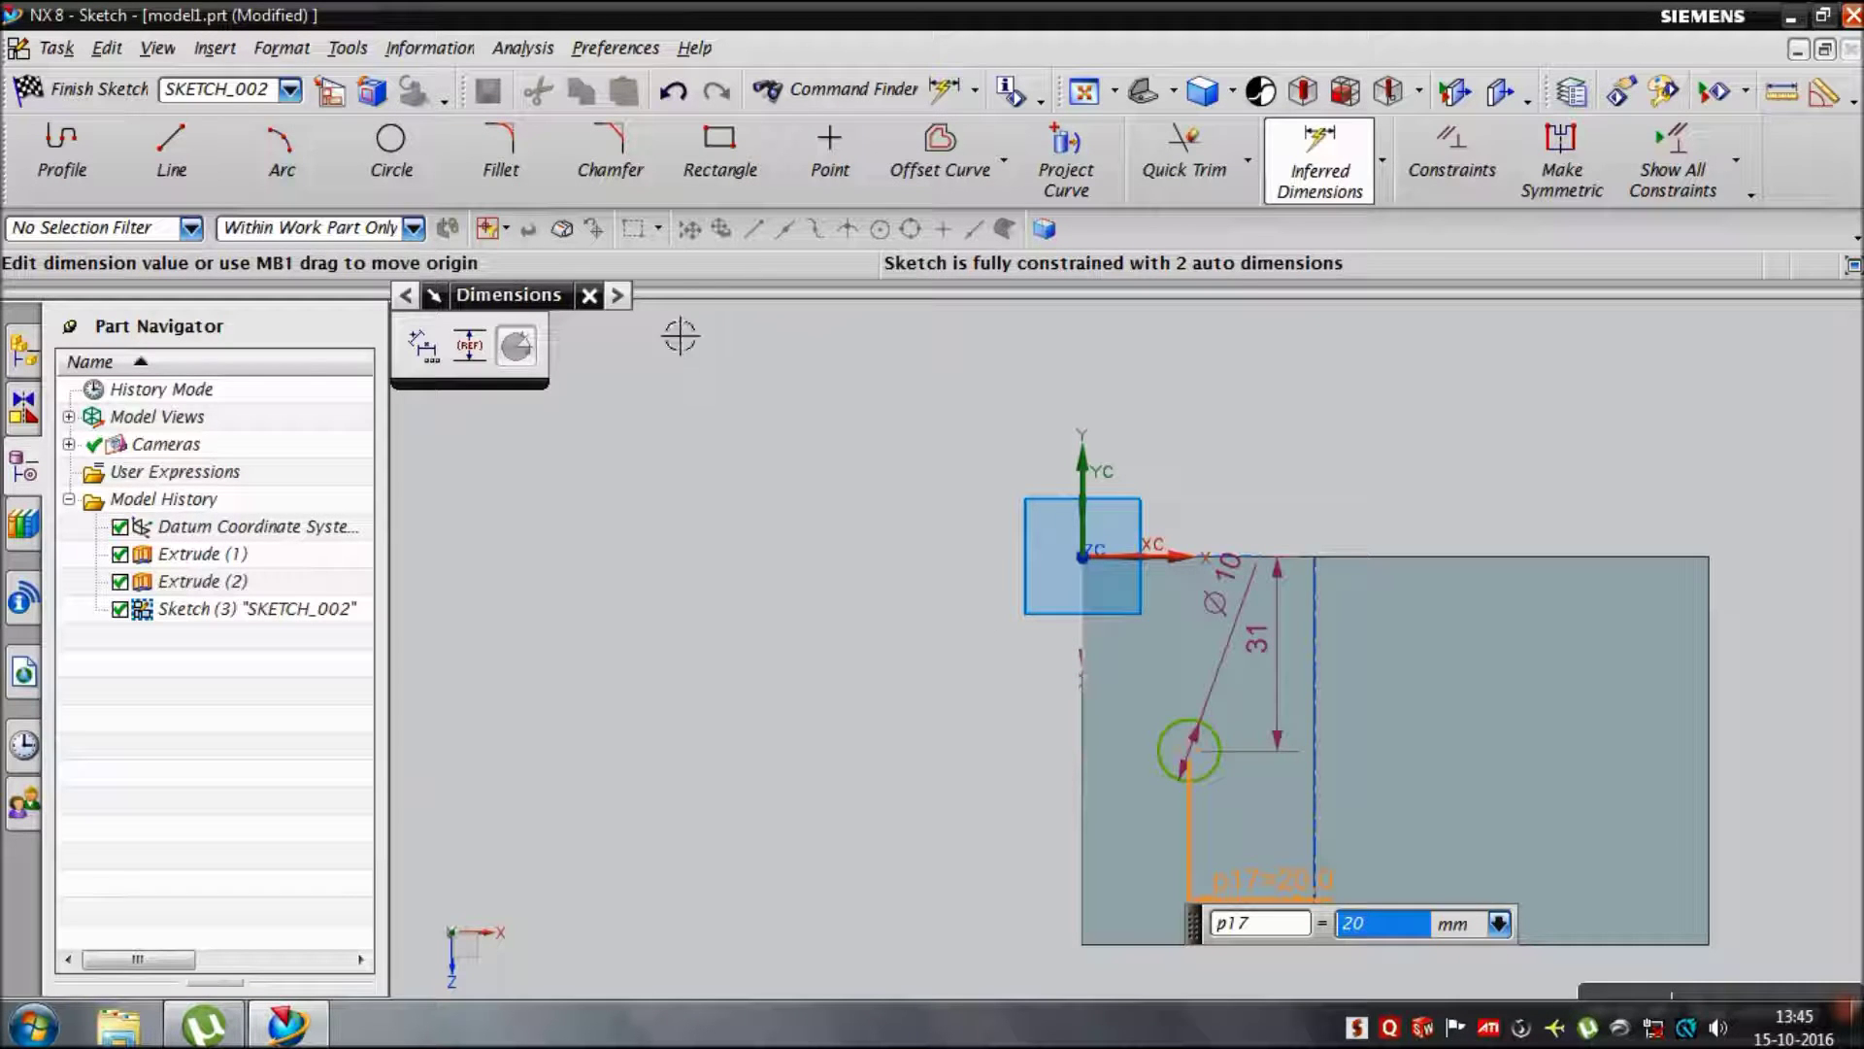
{"action": "left_click", "coordinate": [384, 156]}
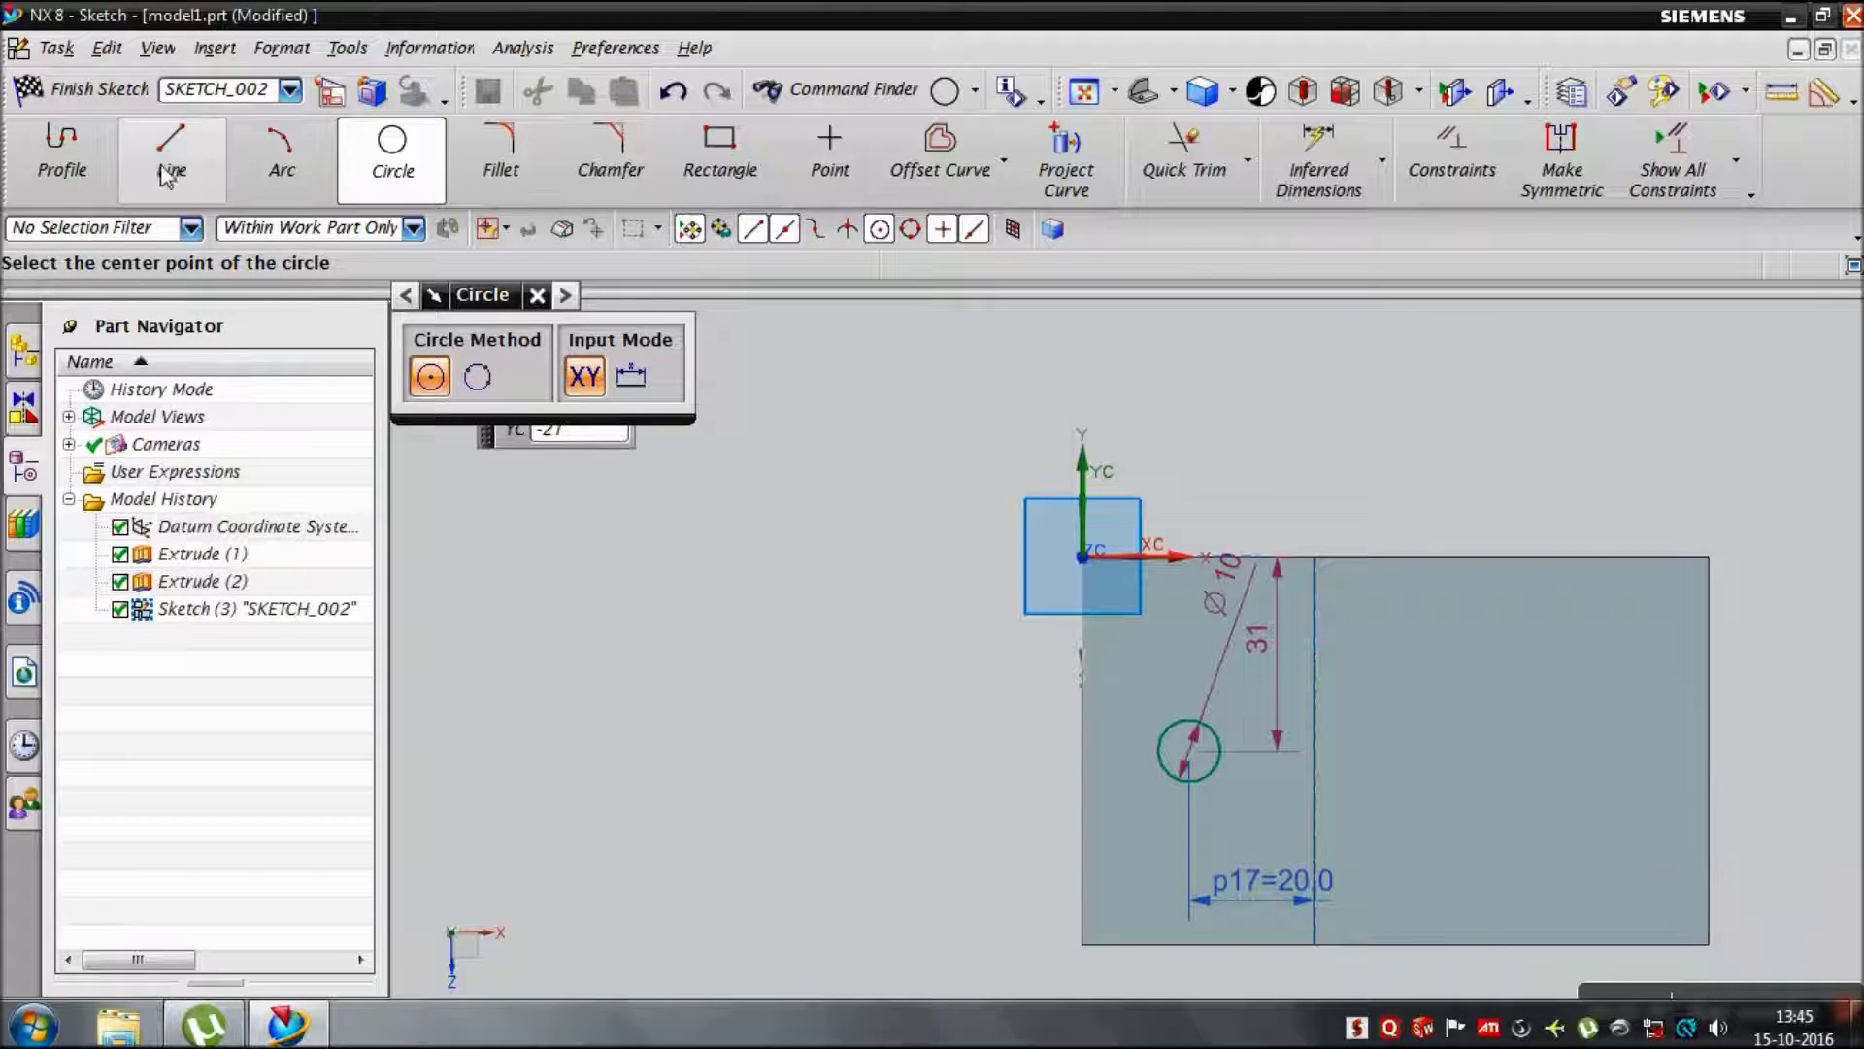
{"action": "left_click", "coordinate": [172, 155]}
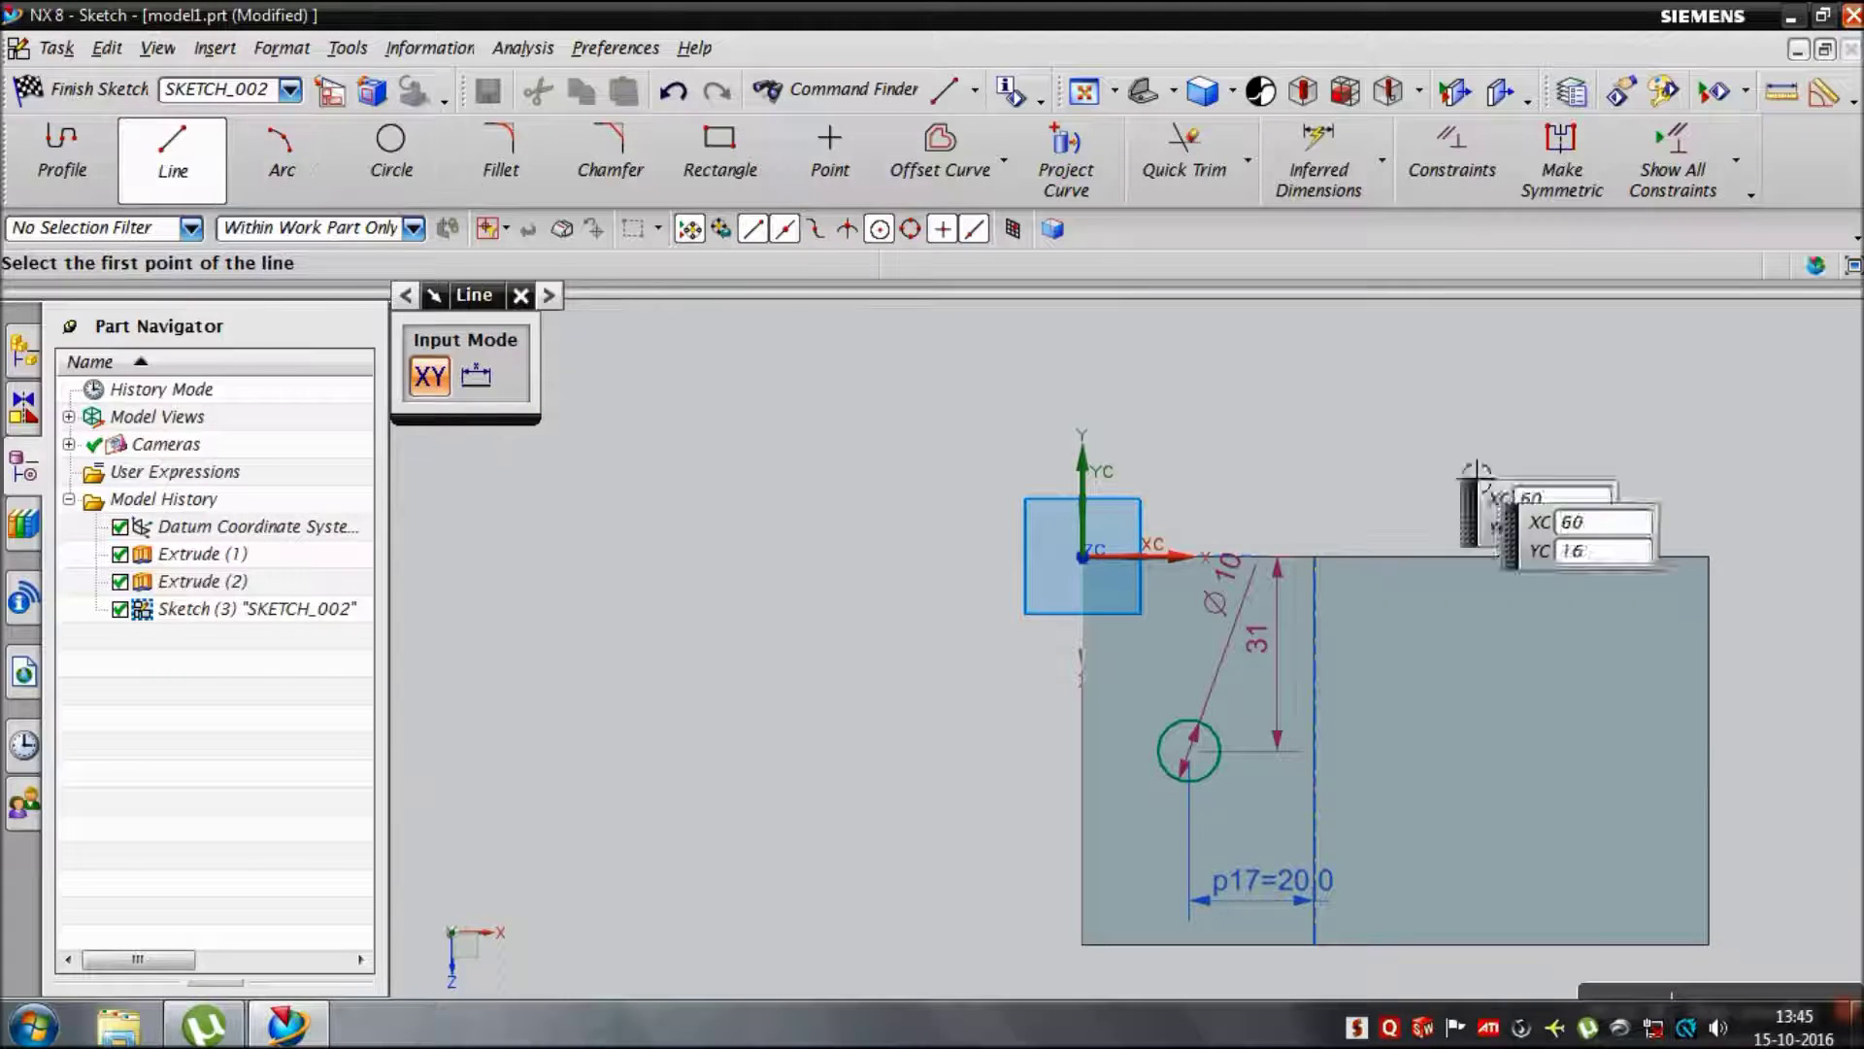
Step: Draw a 55 line from the right edge midpoint and two Ø16 circles on it
{"action": "left_click", "coordinate": [1740, 772]}
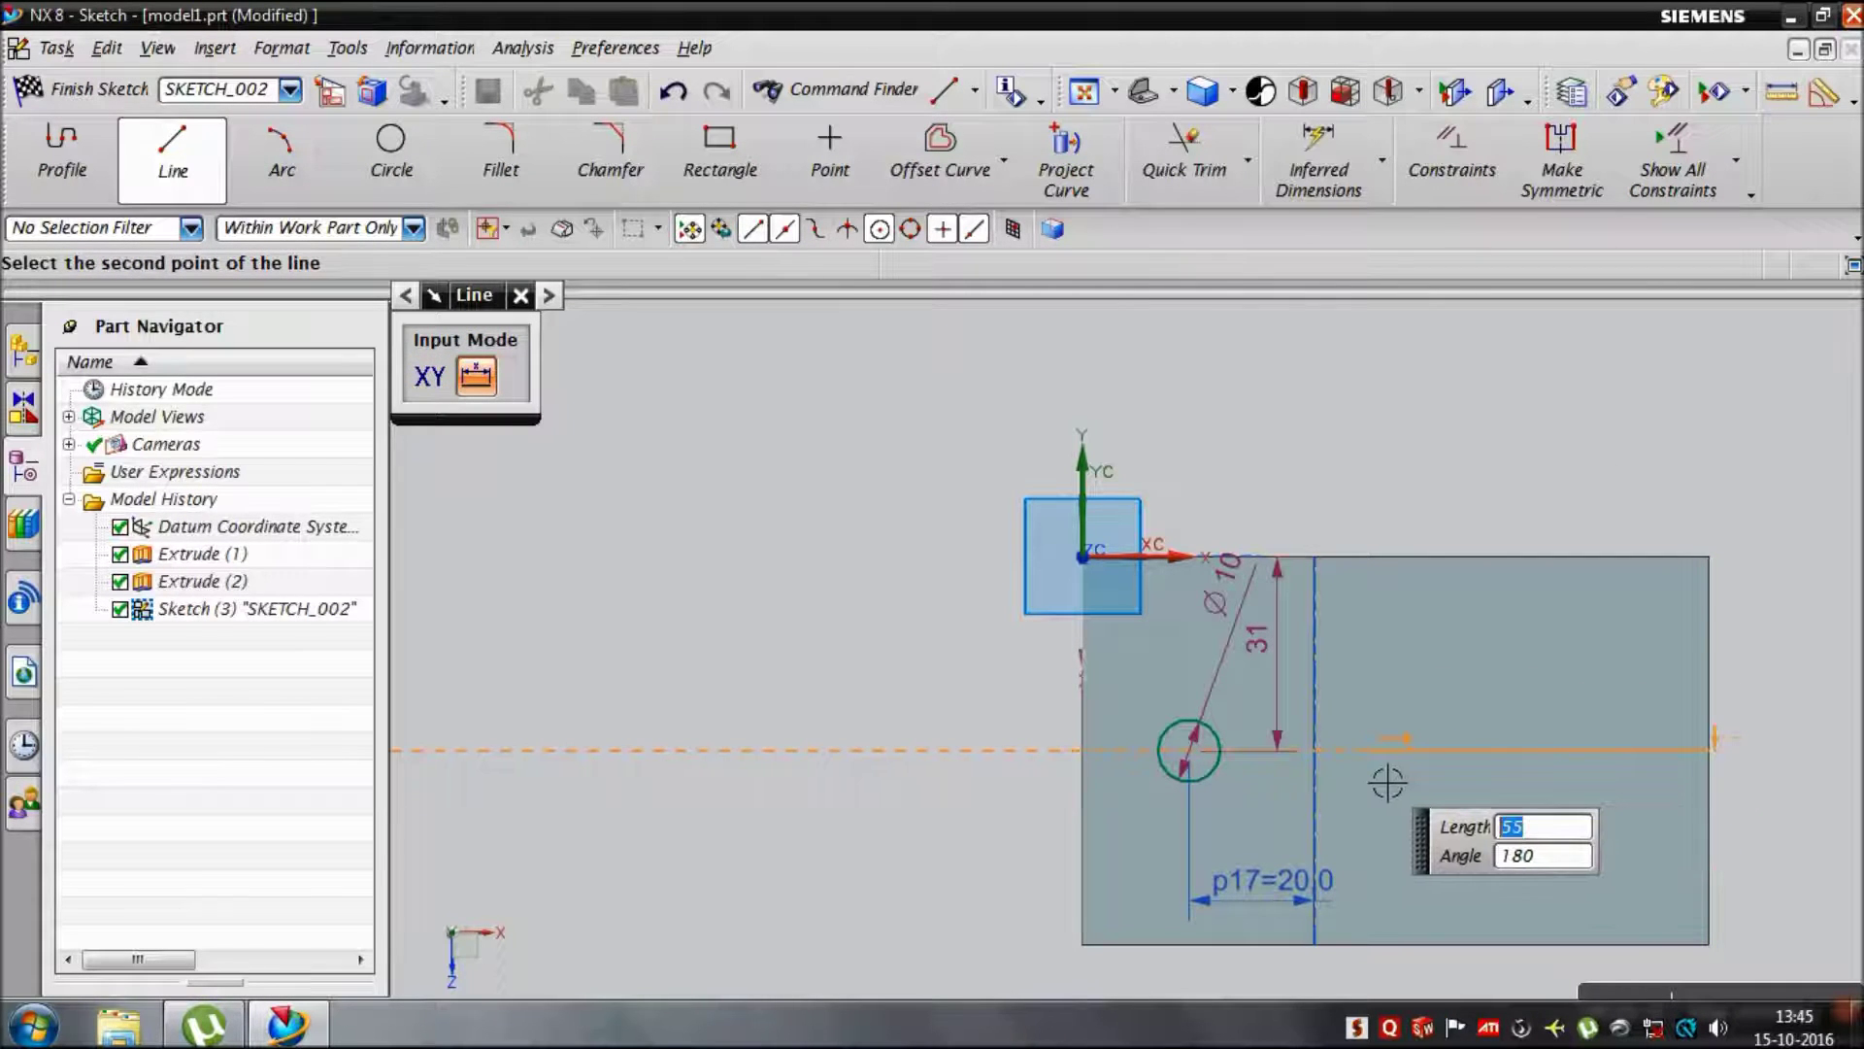
{"action": "key", "text": "Return"}
{"action": "key", "text": "Escape"}
{"action": "right_click", "coordinate": [1534, 752]}
{"action": "key", "text": "Escape"}
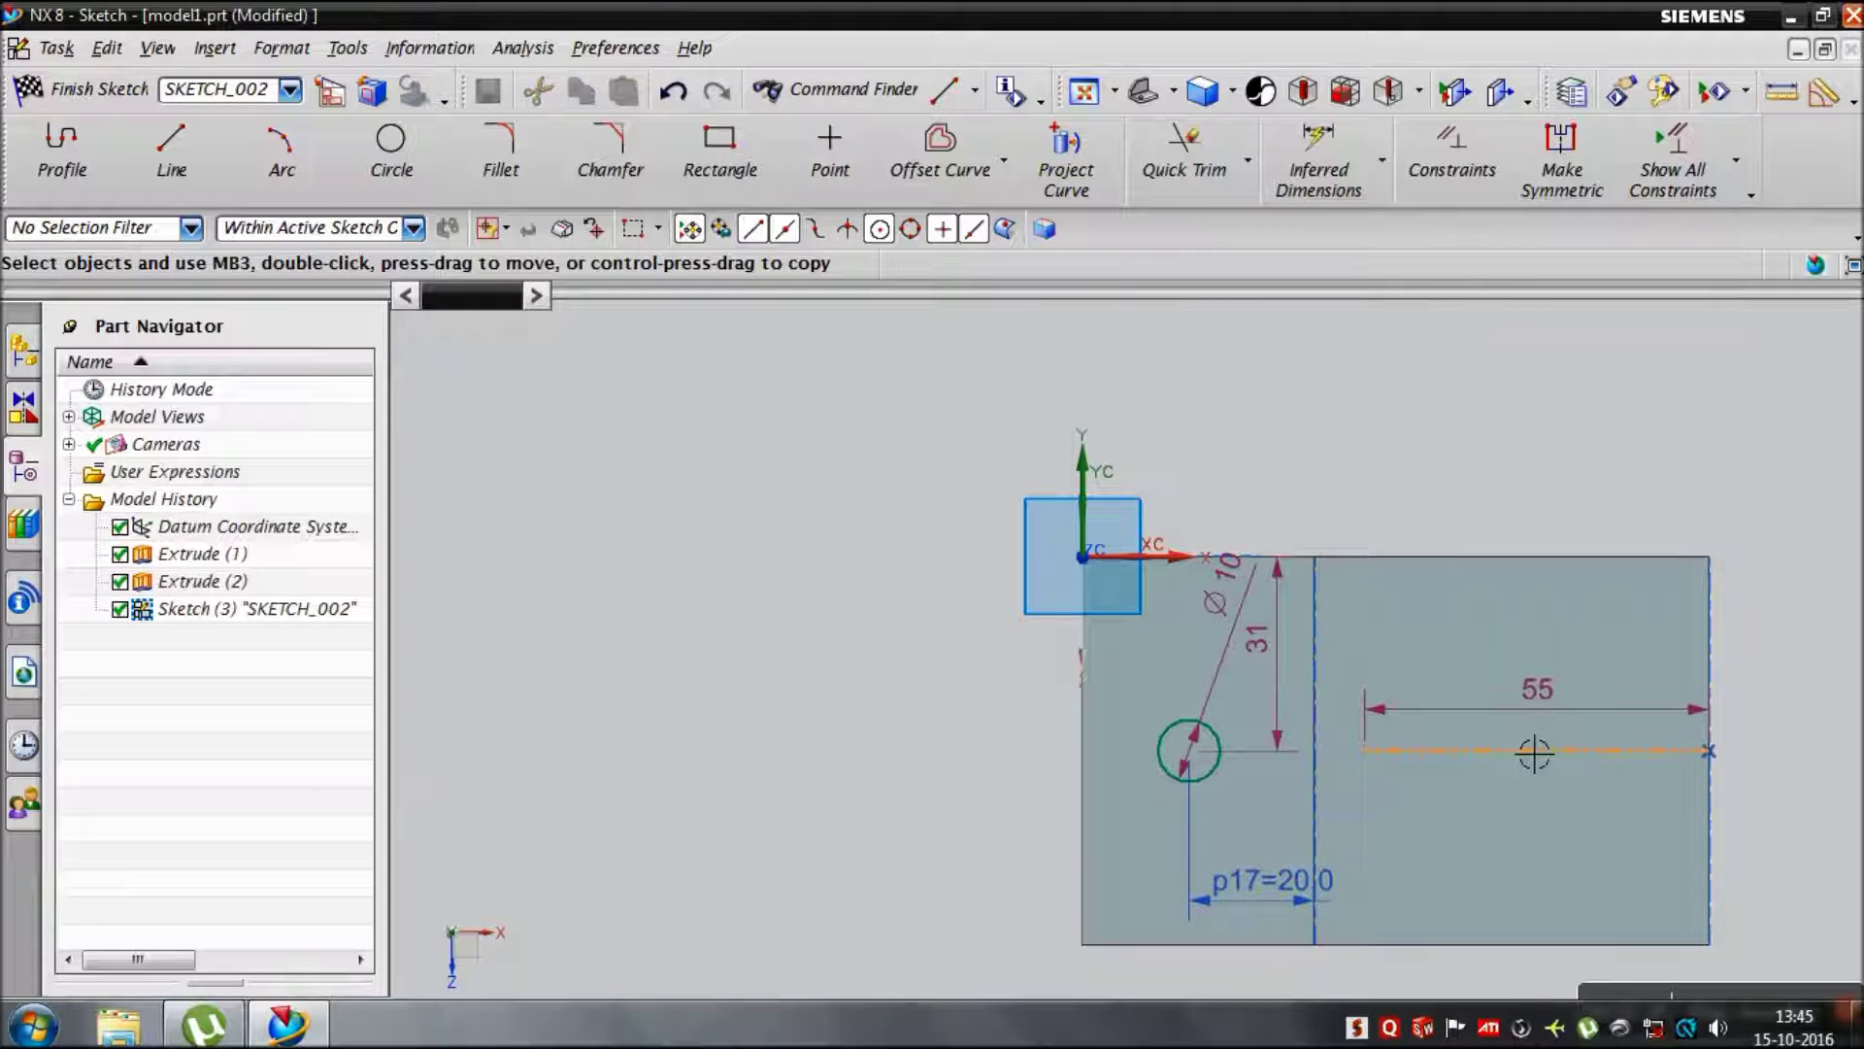
{"action": "left_click", "coordinate": [392, 148]}
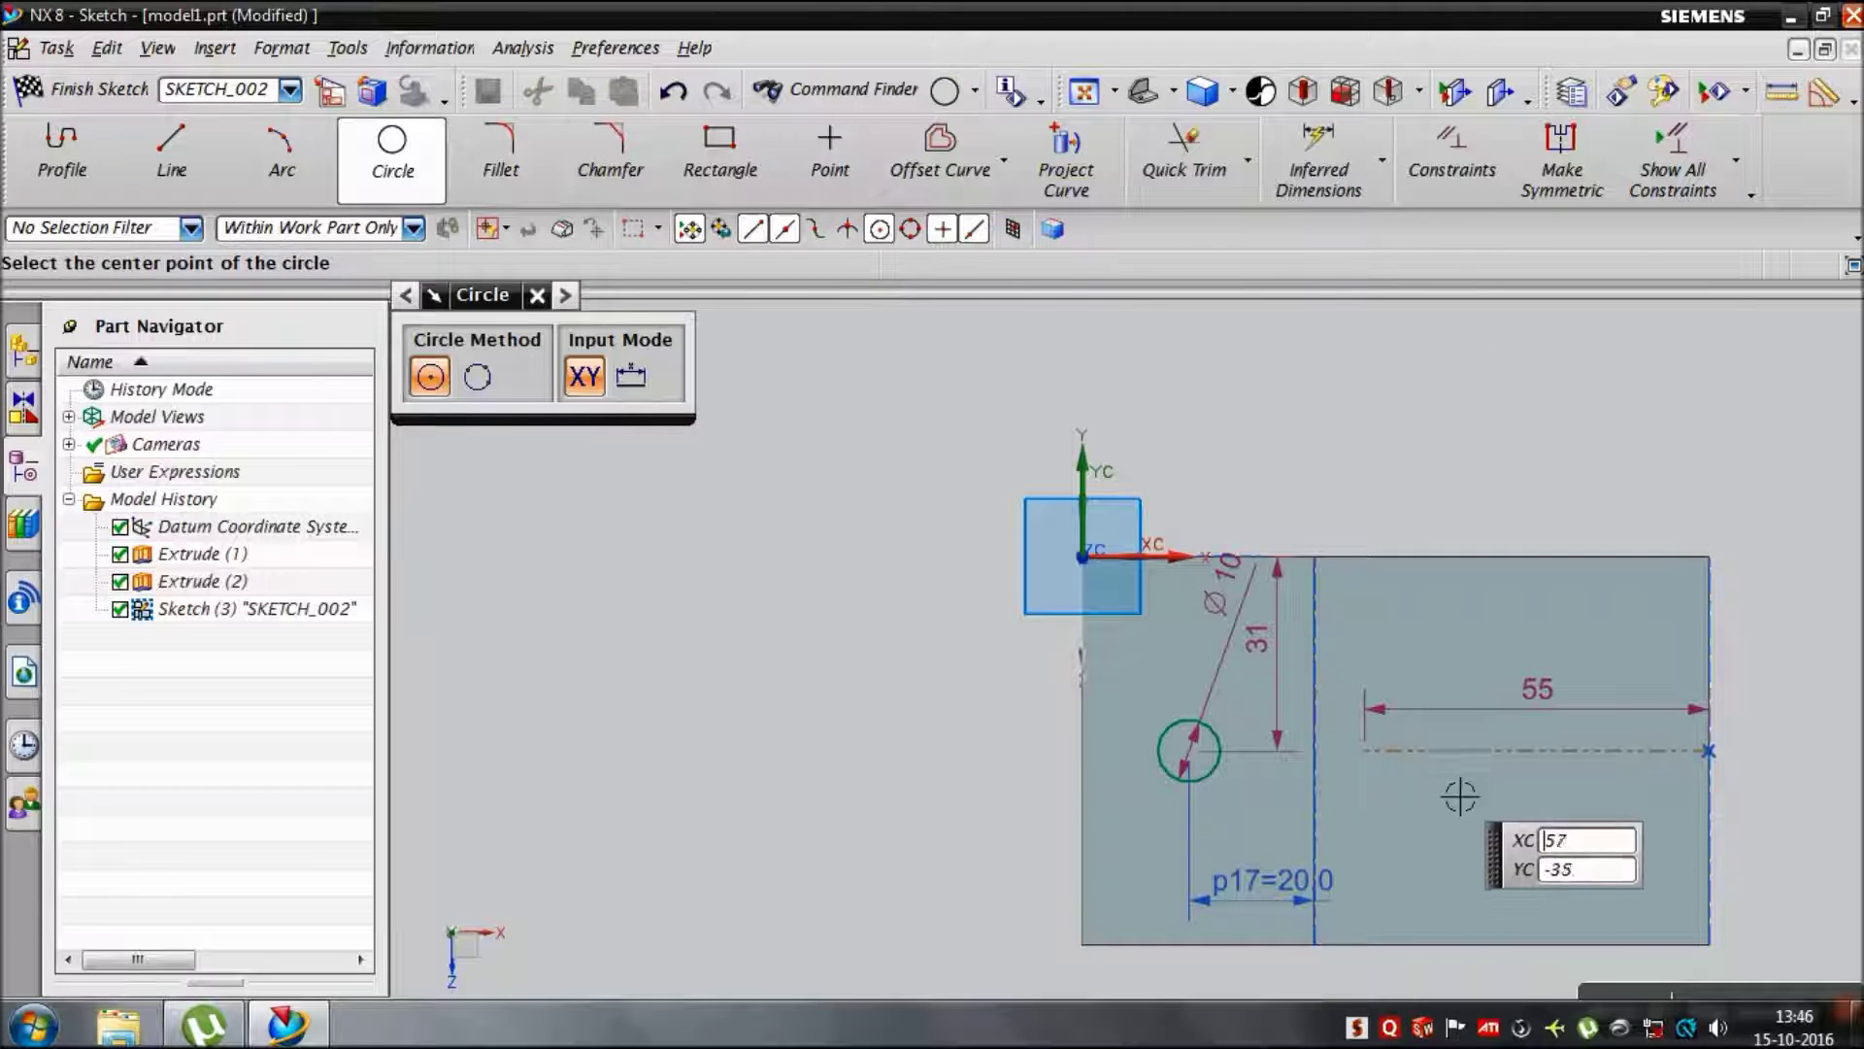
{"action": "left_click", "coordinate": [1446, 750]}
{"action": "type", "text": "16"}
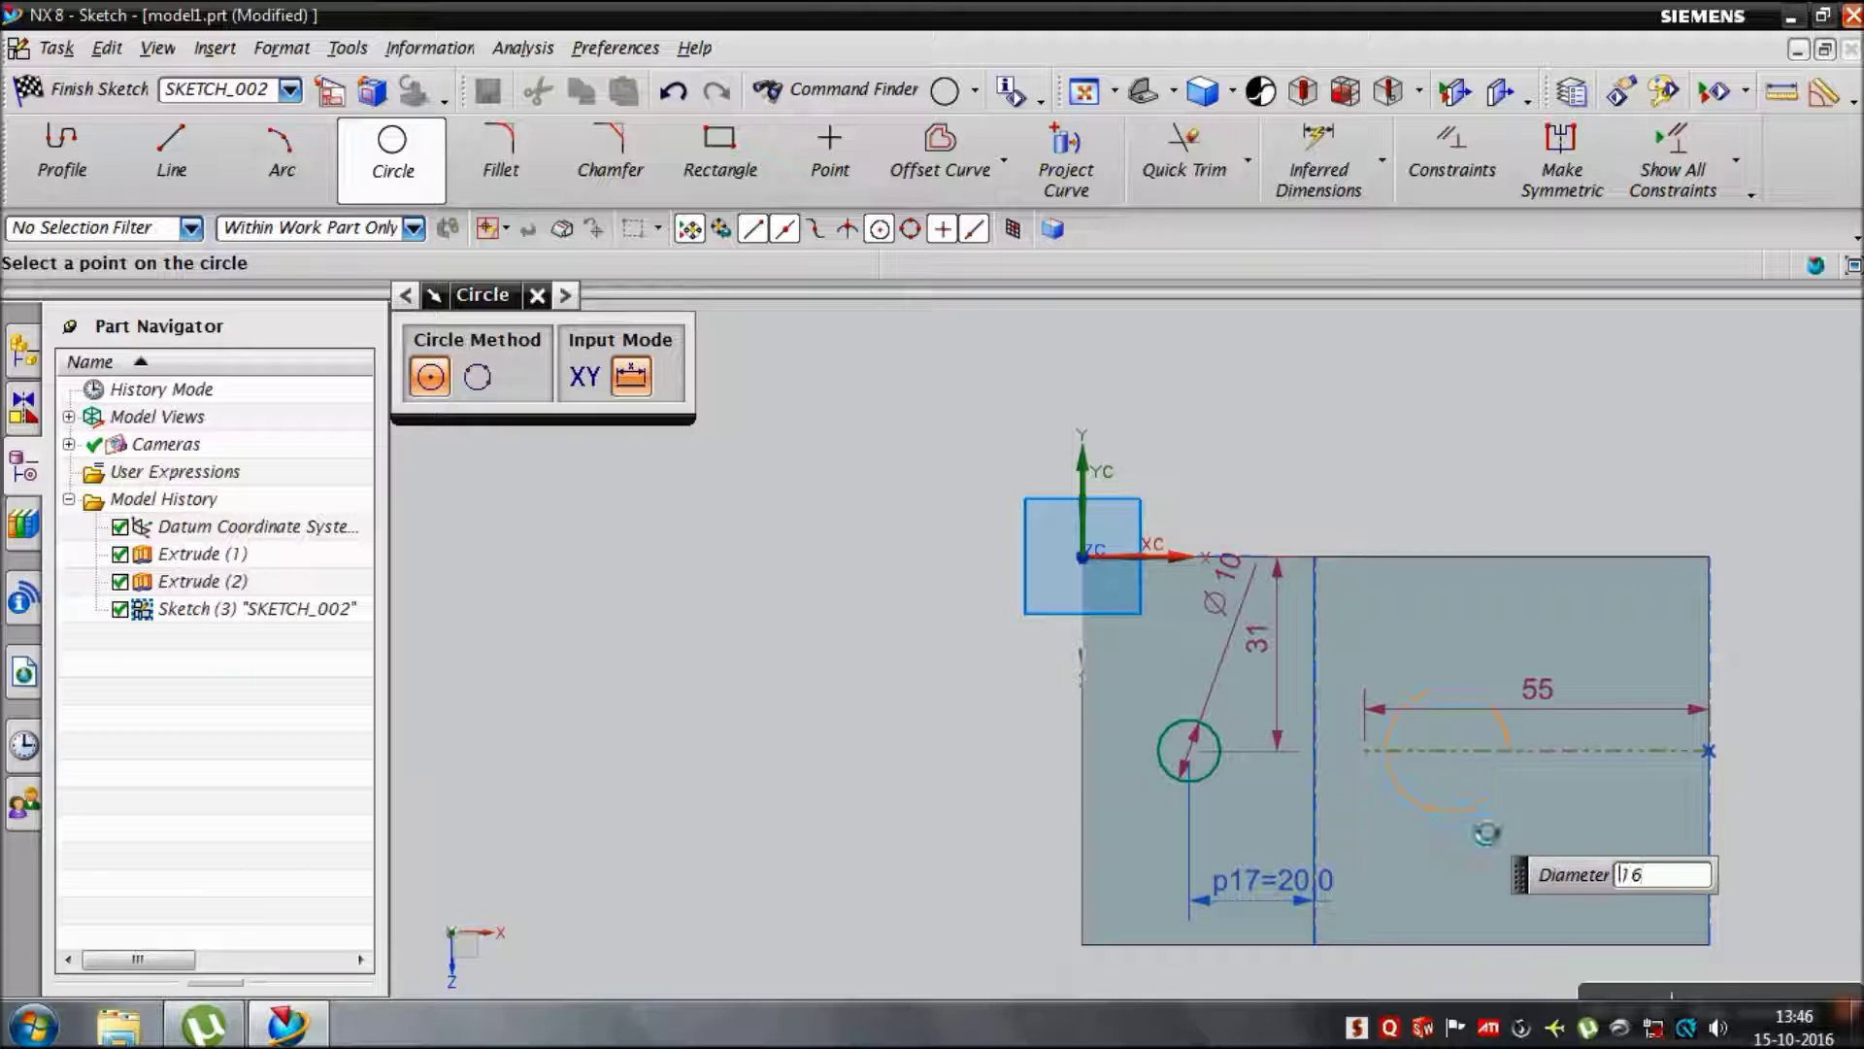
{"action": "key", "text": "Return"}
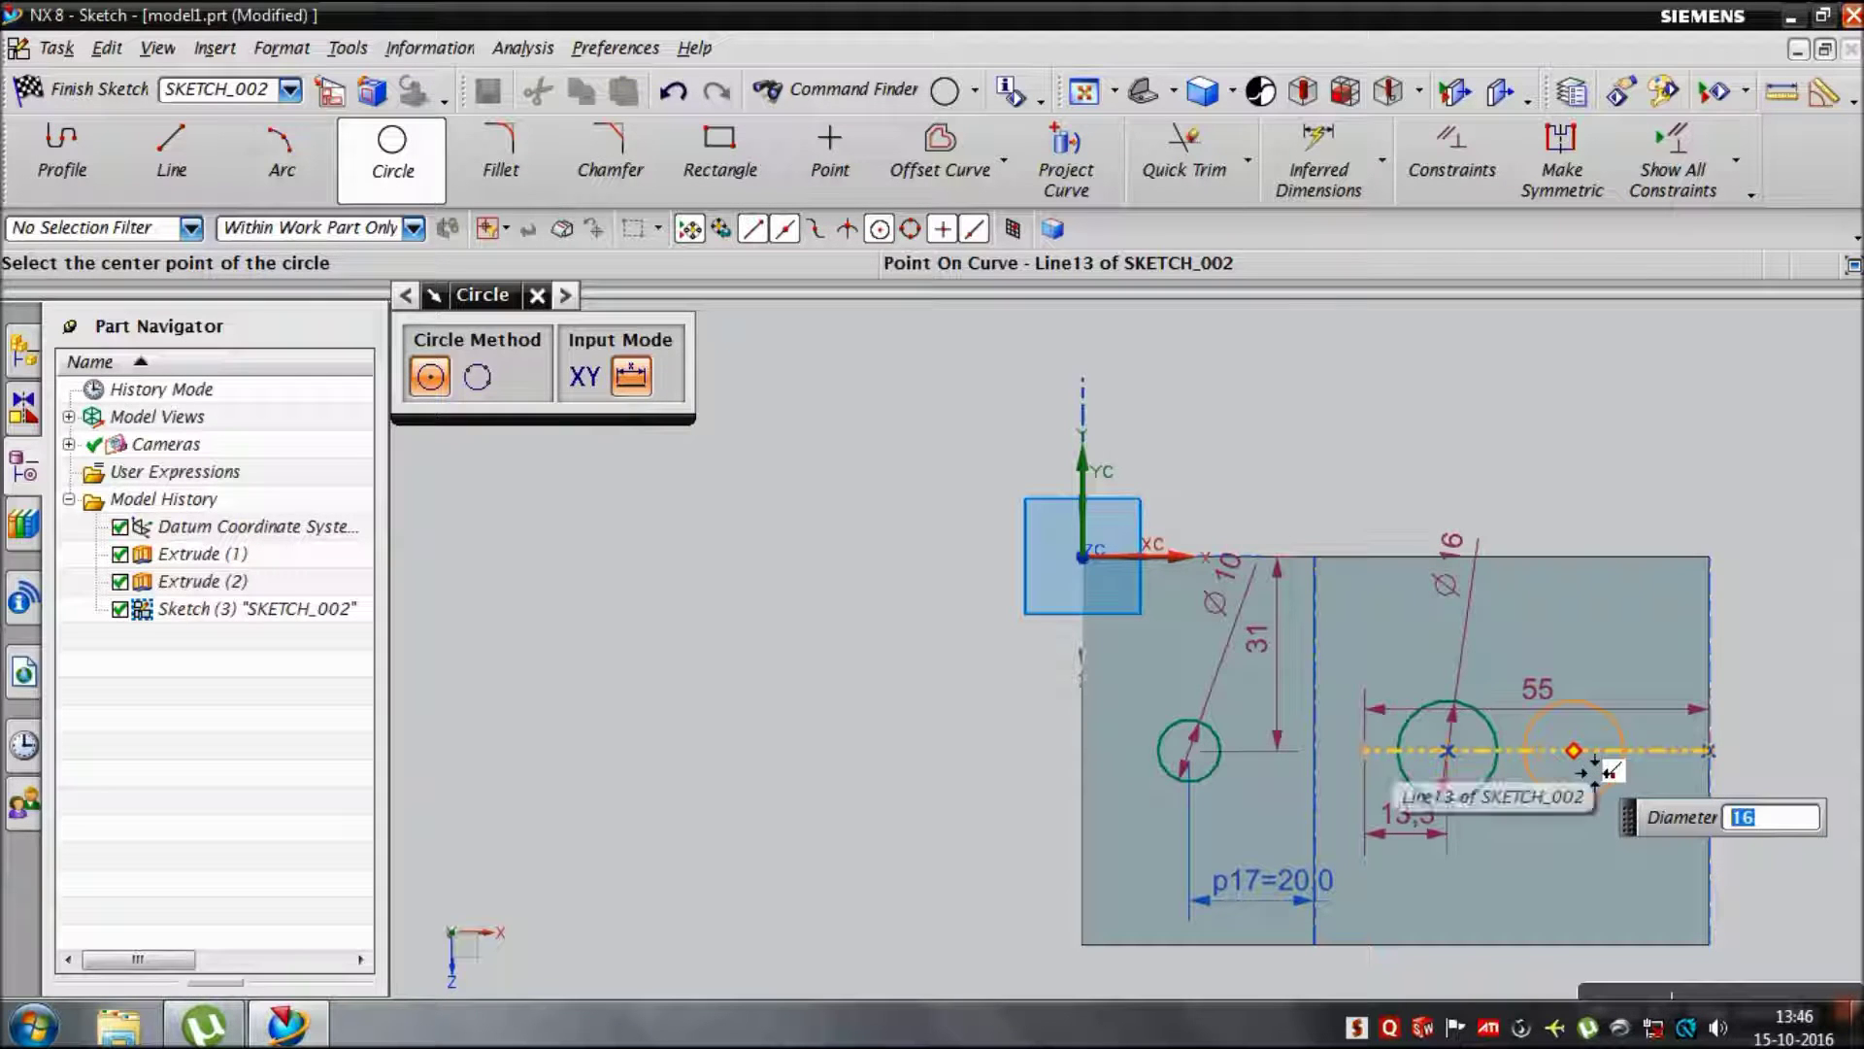
{"action": "left_click", "coordinate": [1592, 764]}
Step: Dimension the circles 20 apart and 23 from the right edge
{"action": "left_click", "coordinate": [1332, 161]}
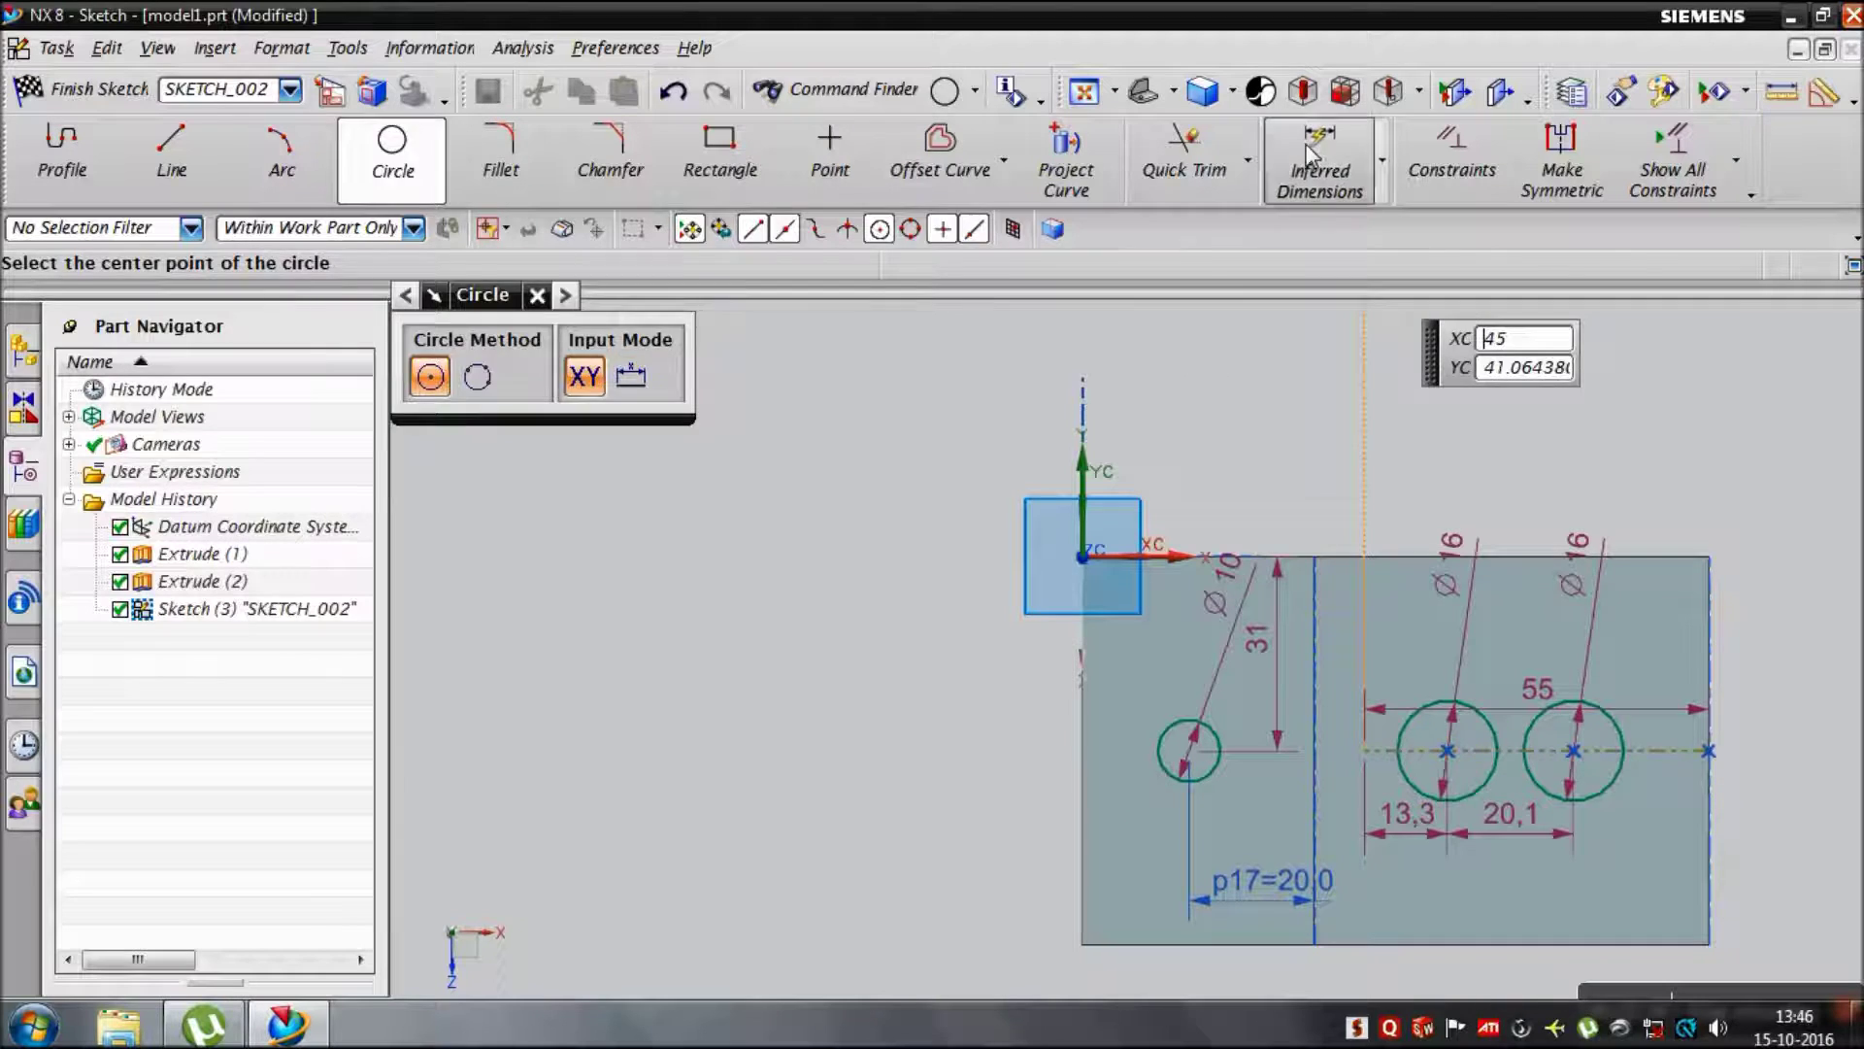
{"action": "left_click", "coordinate": [1465, 770]}
{"action": "left_click", "coordinate": [1595, 774]}
{"action": "left_click", "coordinate": [1531, 903]}
{"action": "type", "text": "20"}
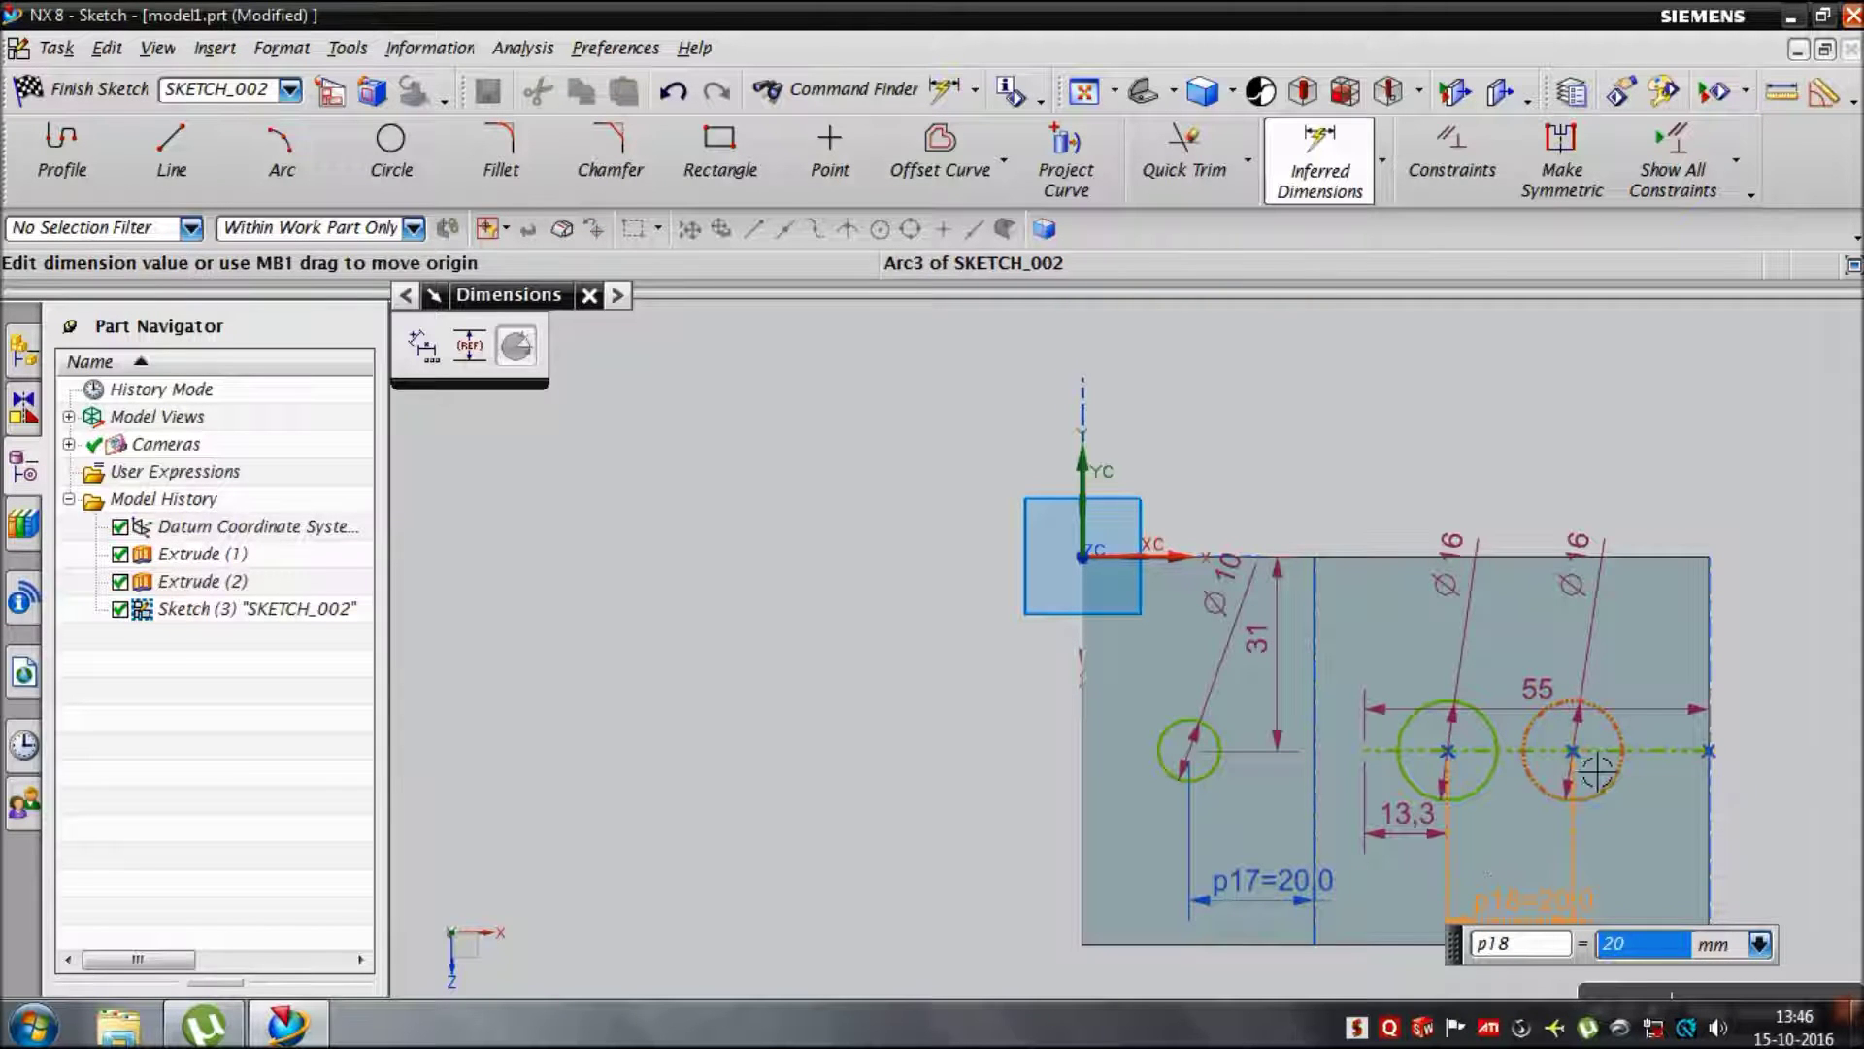
{"action": "key", "text": "Return"}
{"action": "left_click", "coordinate": [1695, 874]}
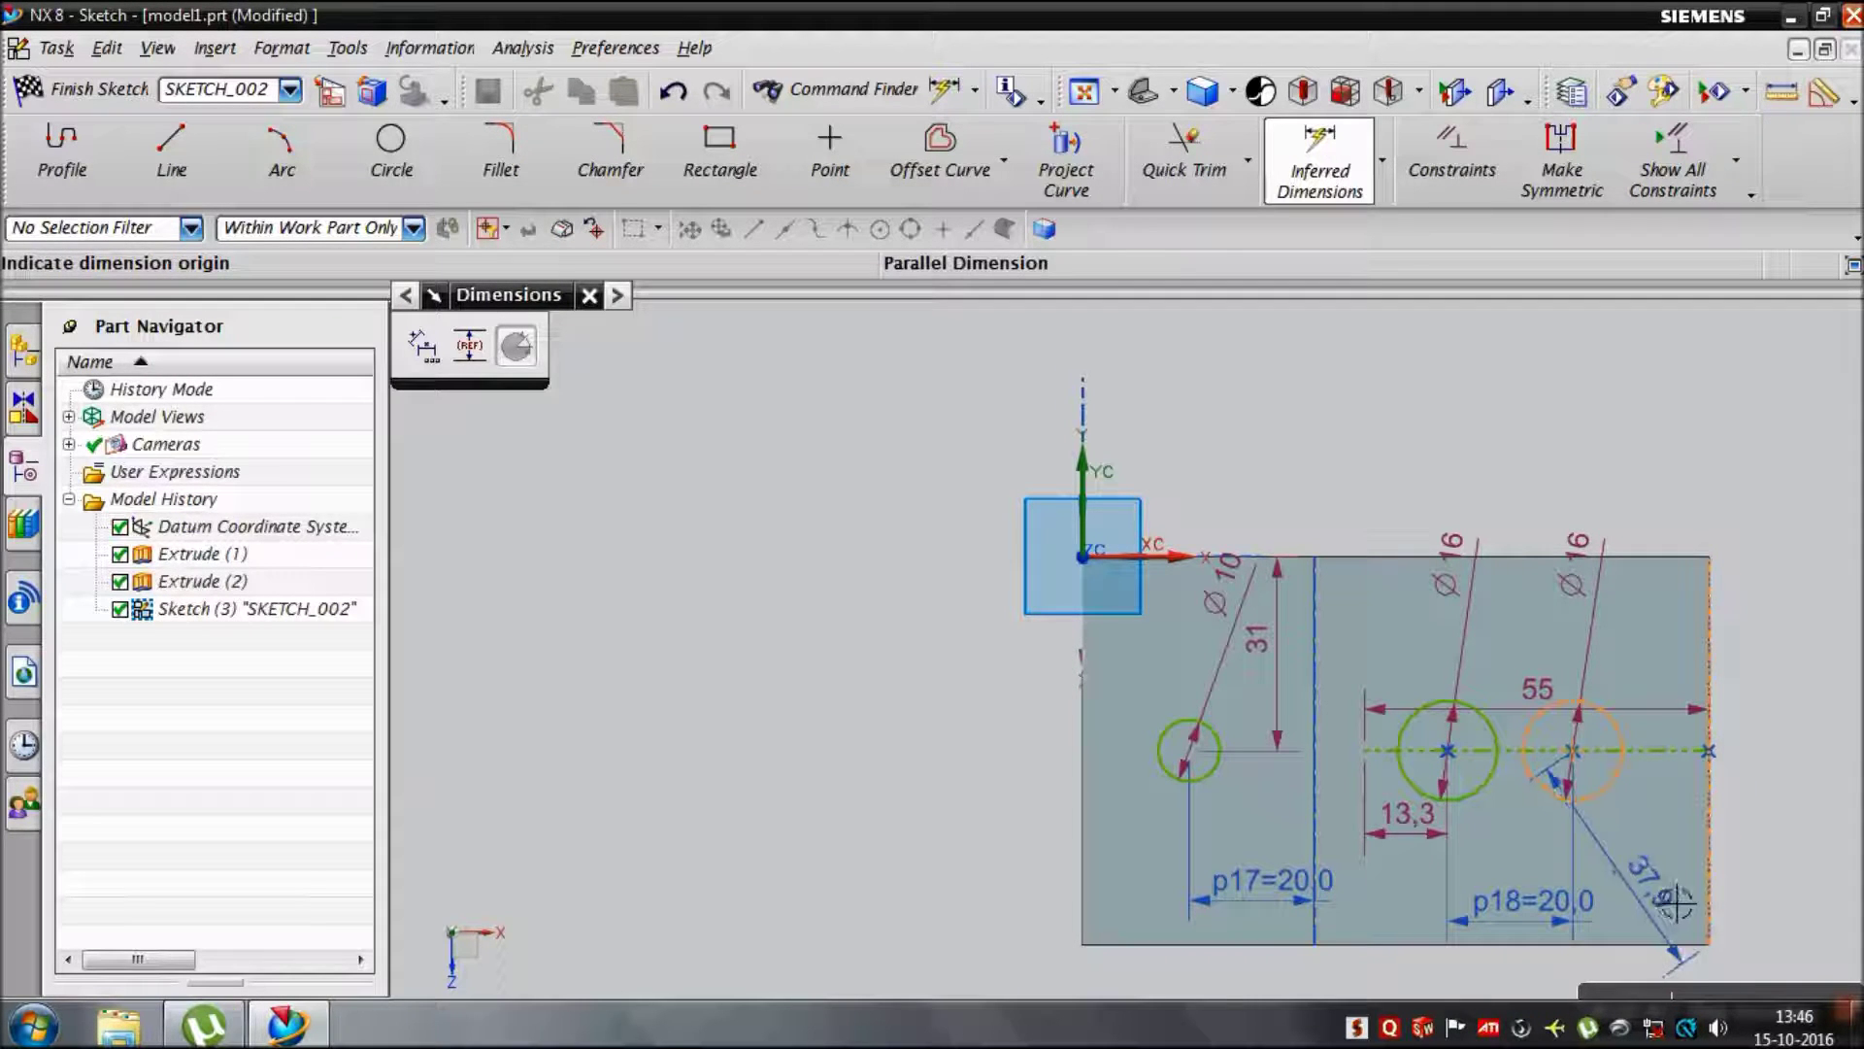
{"action": "left_click", "coordinate": [1689, 971]}
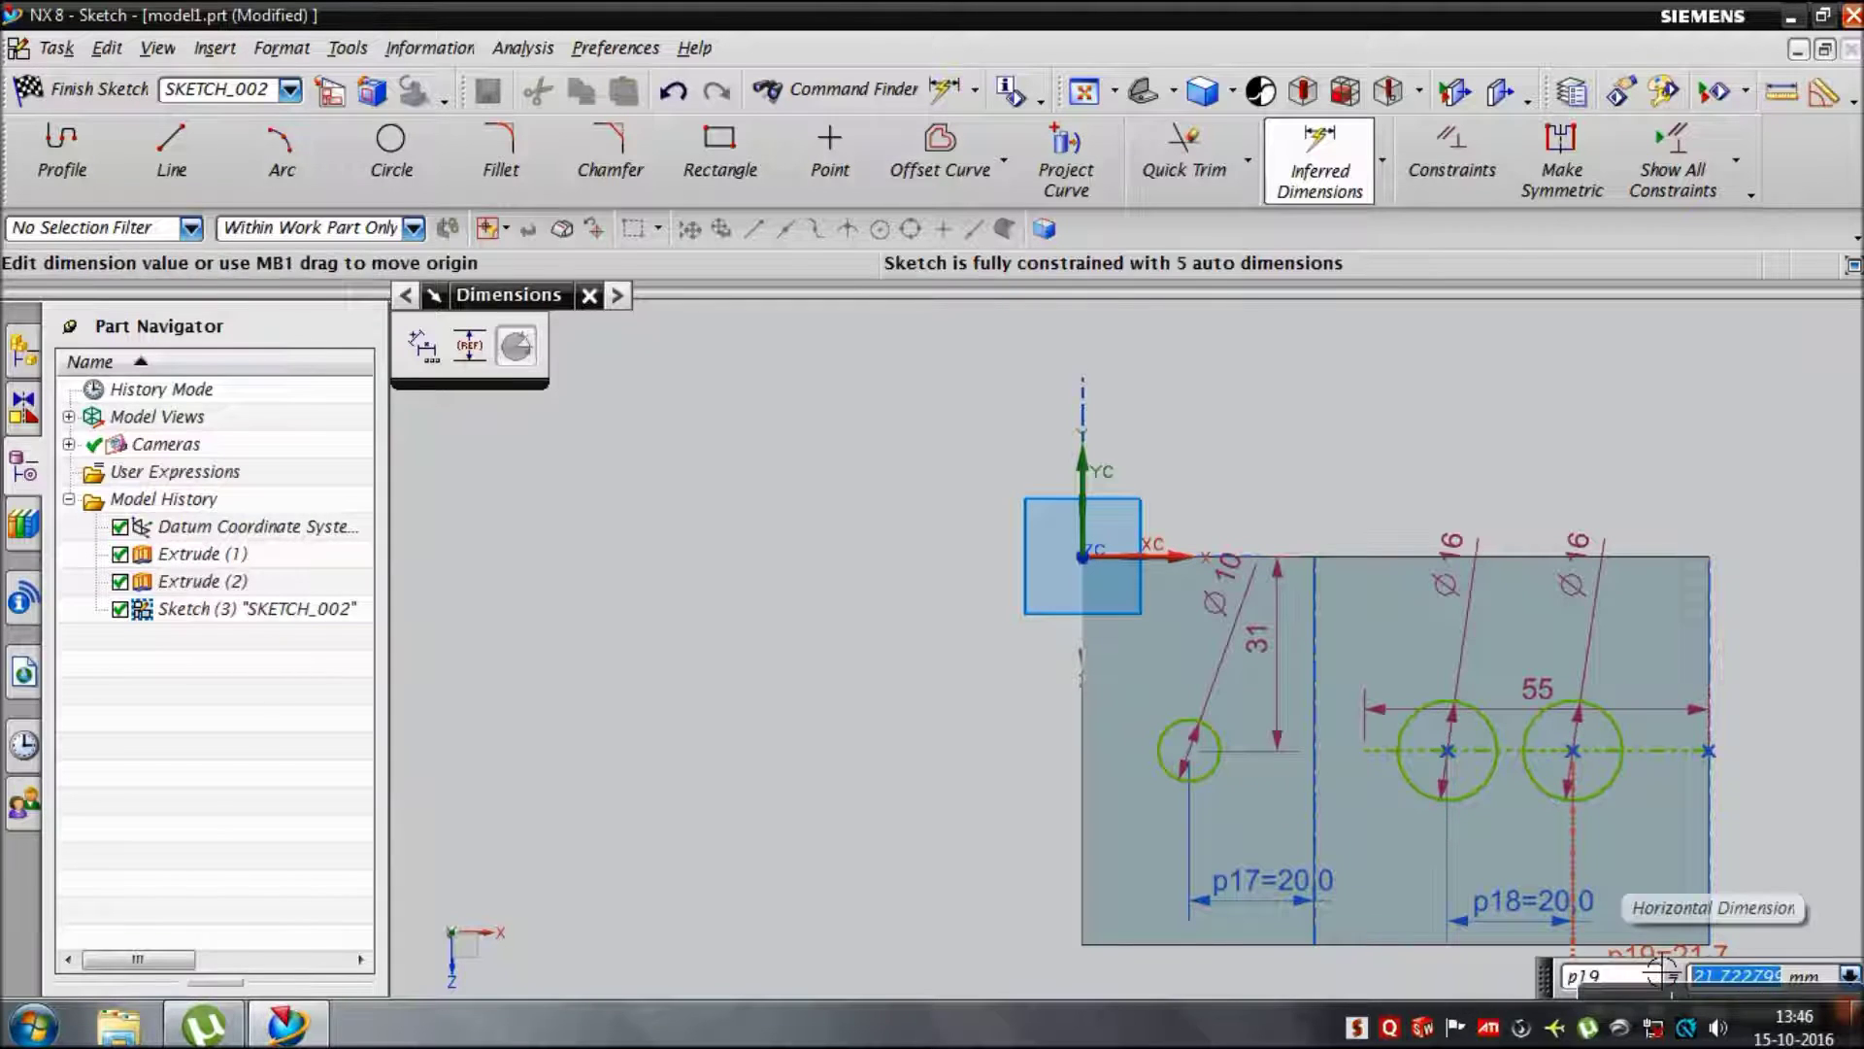
{"action": "type", "text": "23"}
{"action": "key", "text": "Return"}
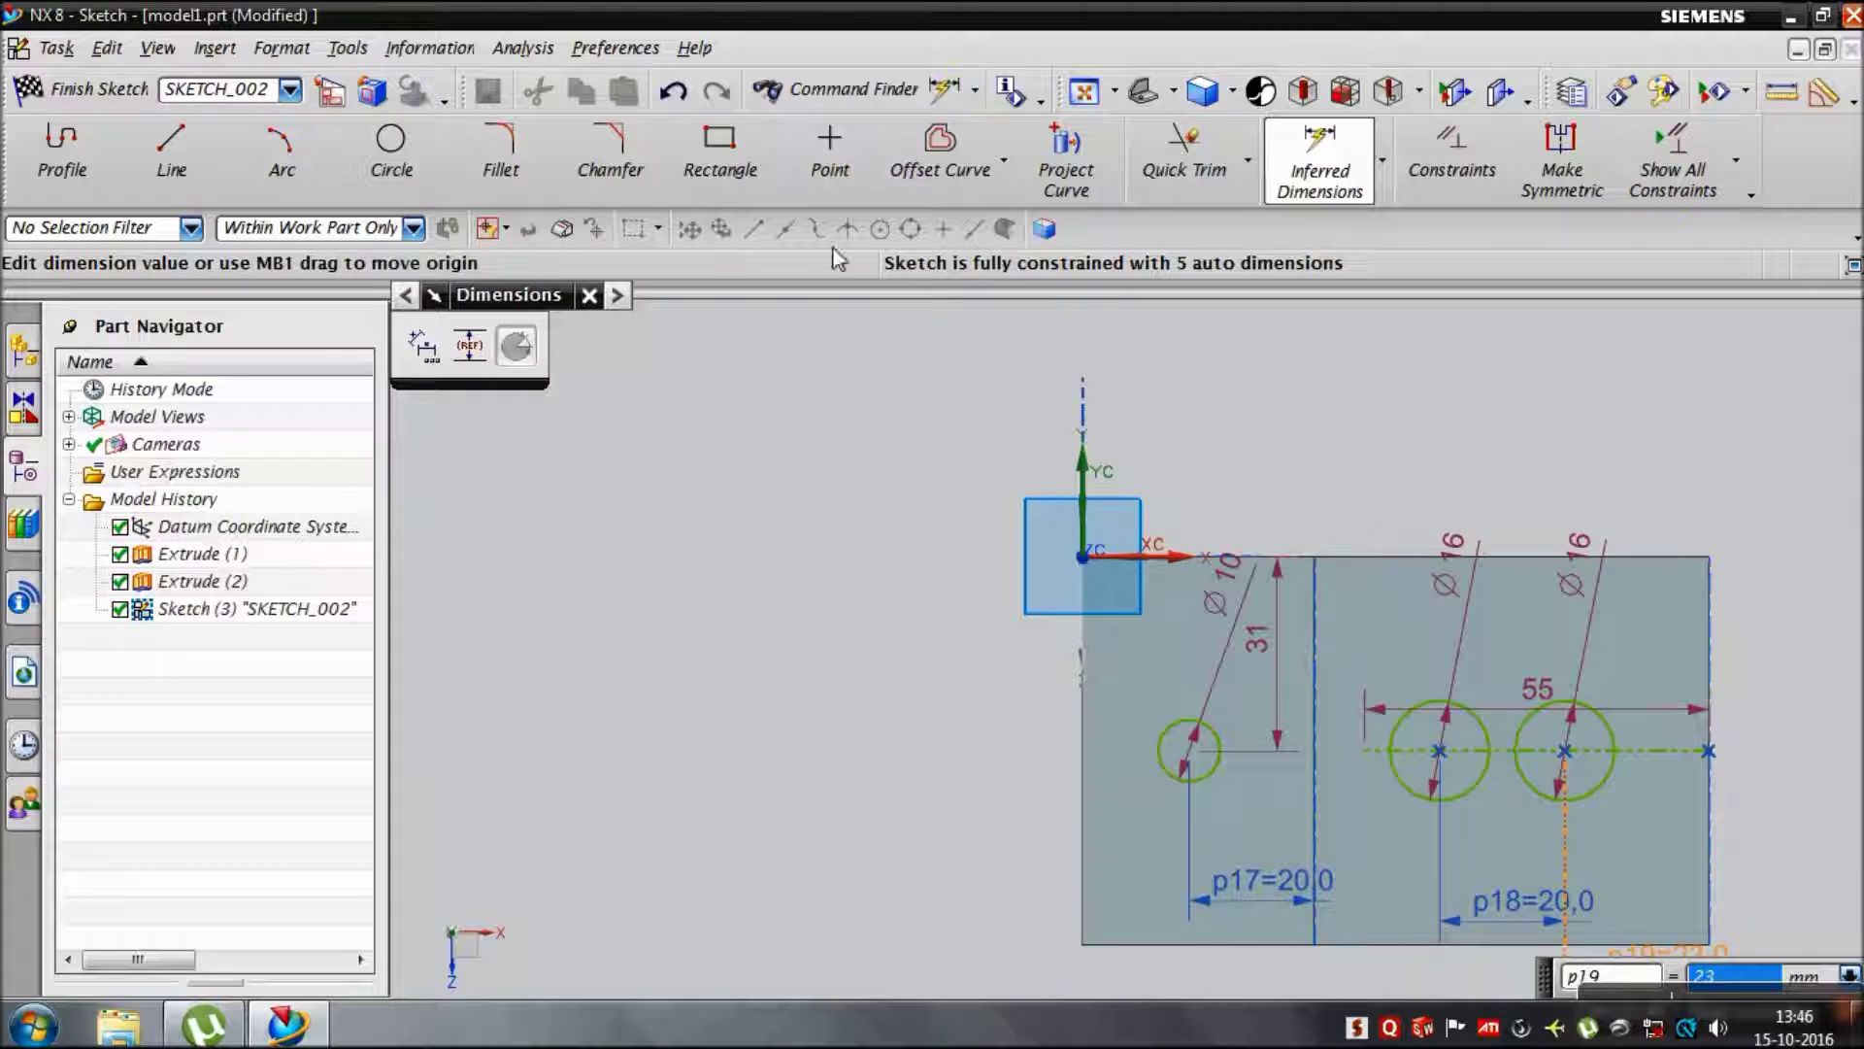
Step: Join the circles' tops and bottoms with lines and trim the inner arcs into a slot
{"action": "left_click", "coordinate": [170, 150]}
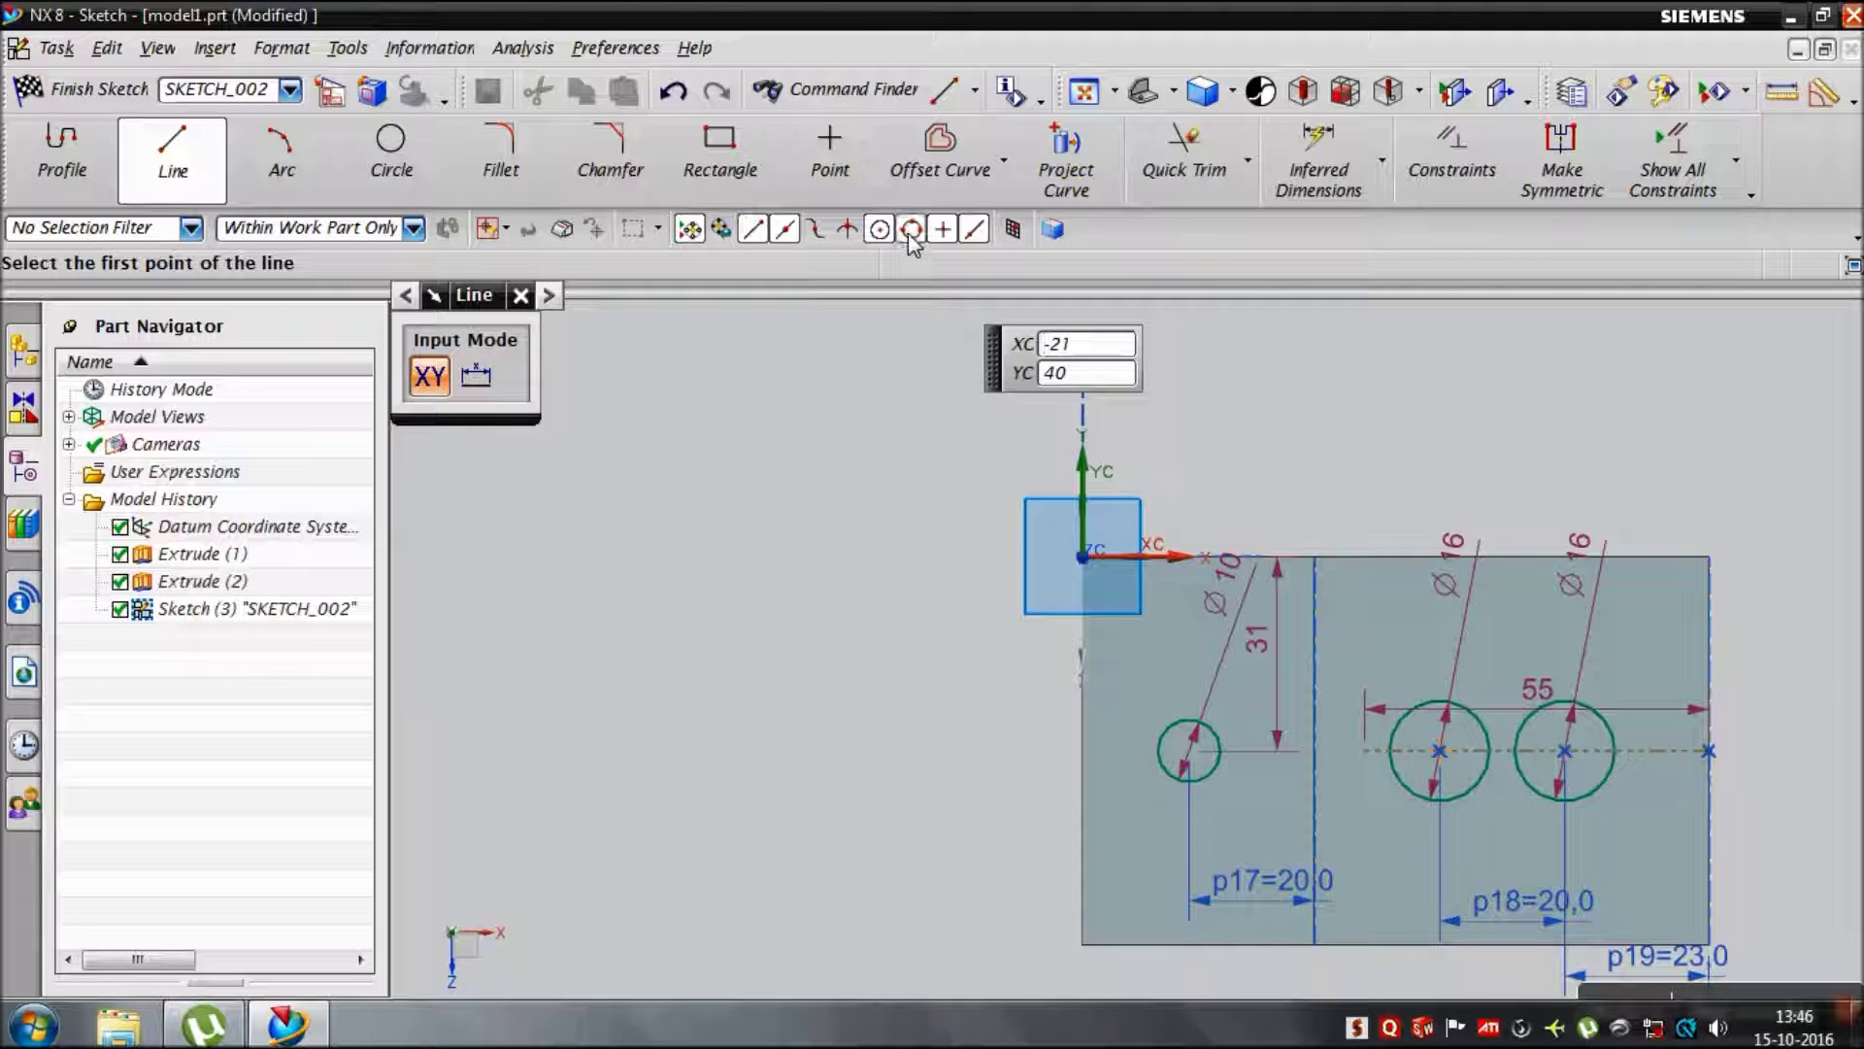
{"action": "left_click", "coordinate": [1439, 701]}
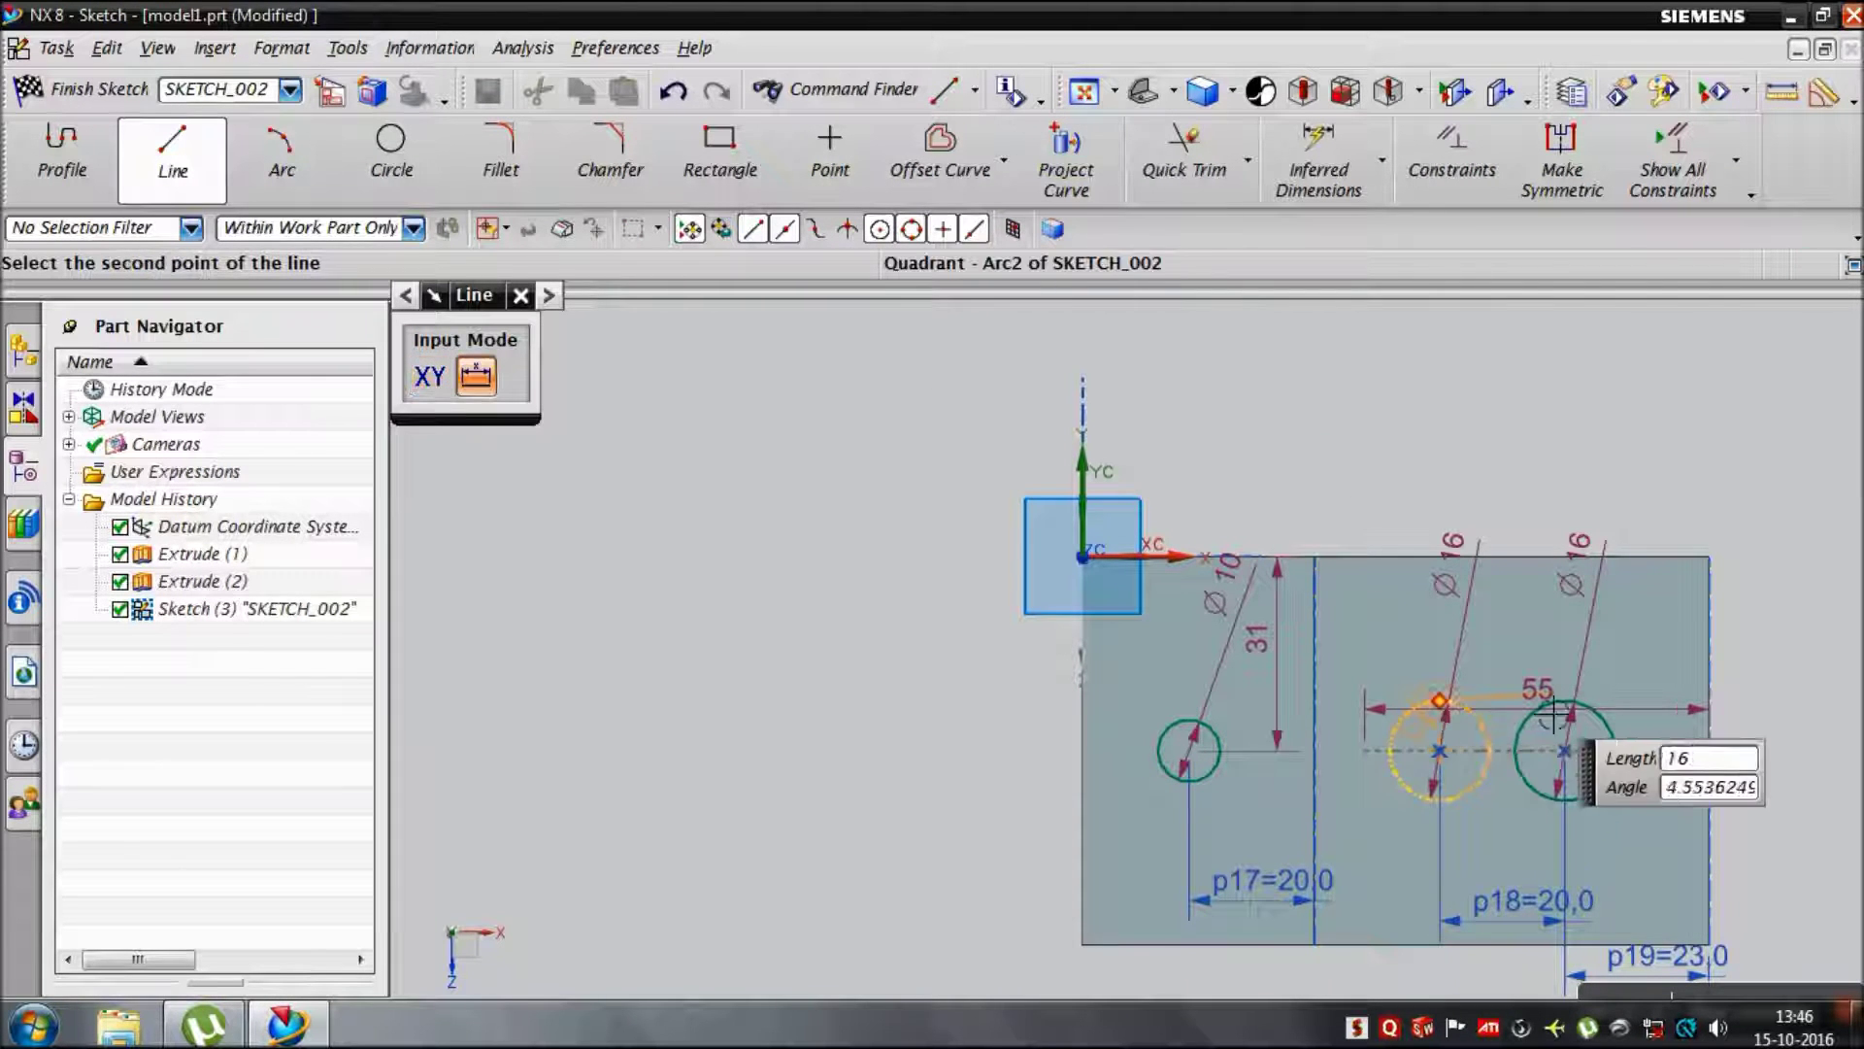
{"action": "left_click", "coordinate": [1583, 714]}
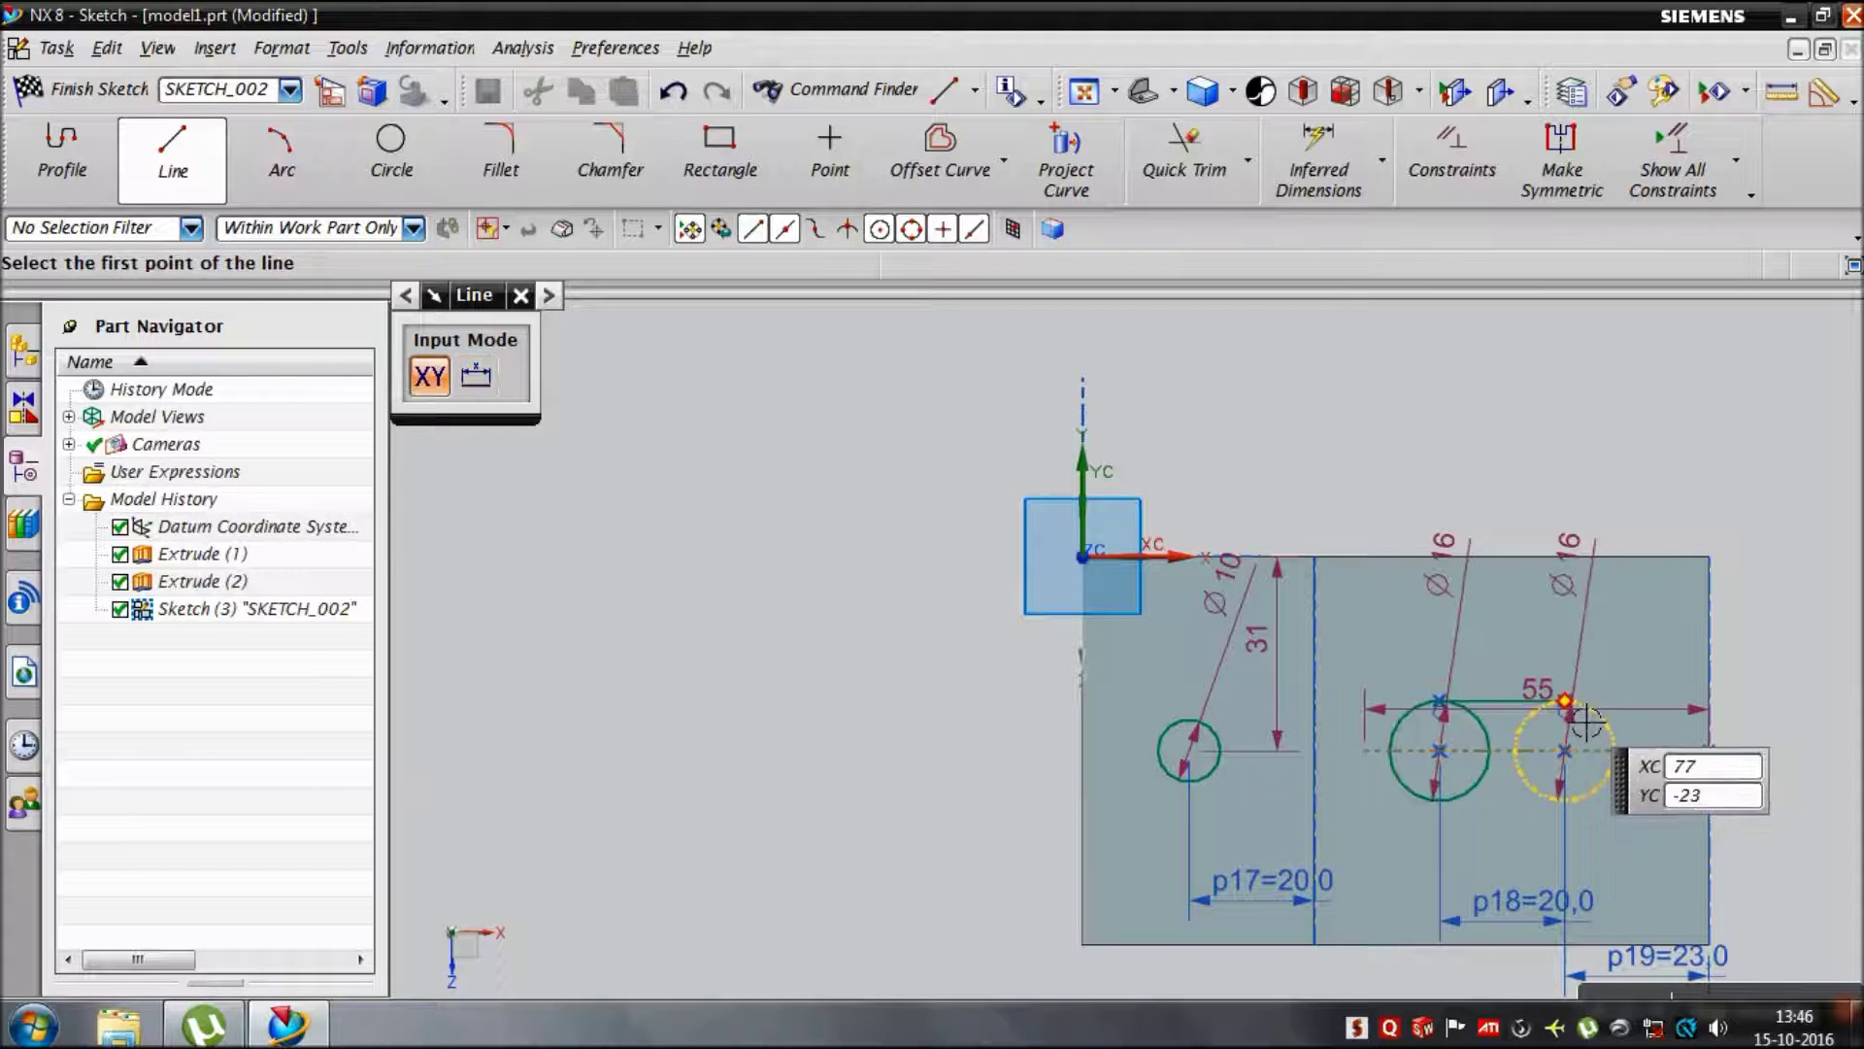
{"action": "left_click", "coordinate": [1463, 827]}
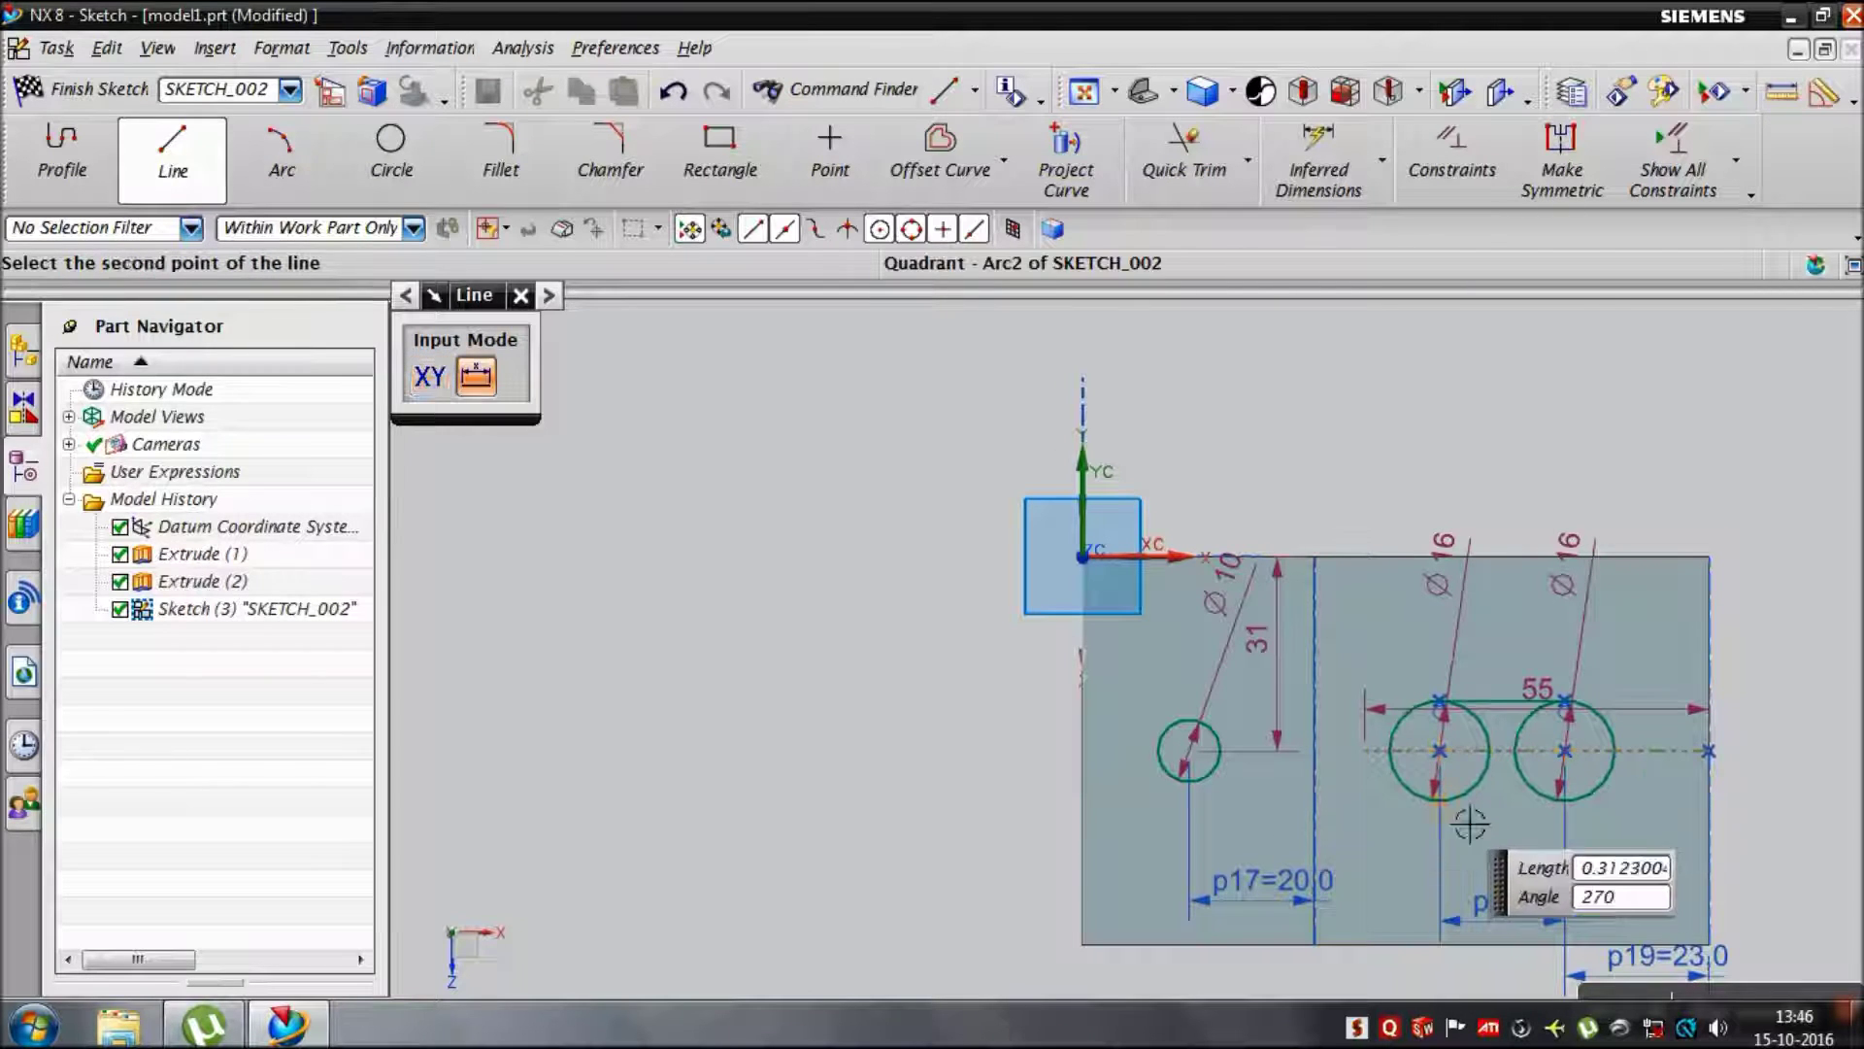
{"action": "left_click", "coordinate": [1587, 820]}
{"action": "key", "text": "t"}
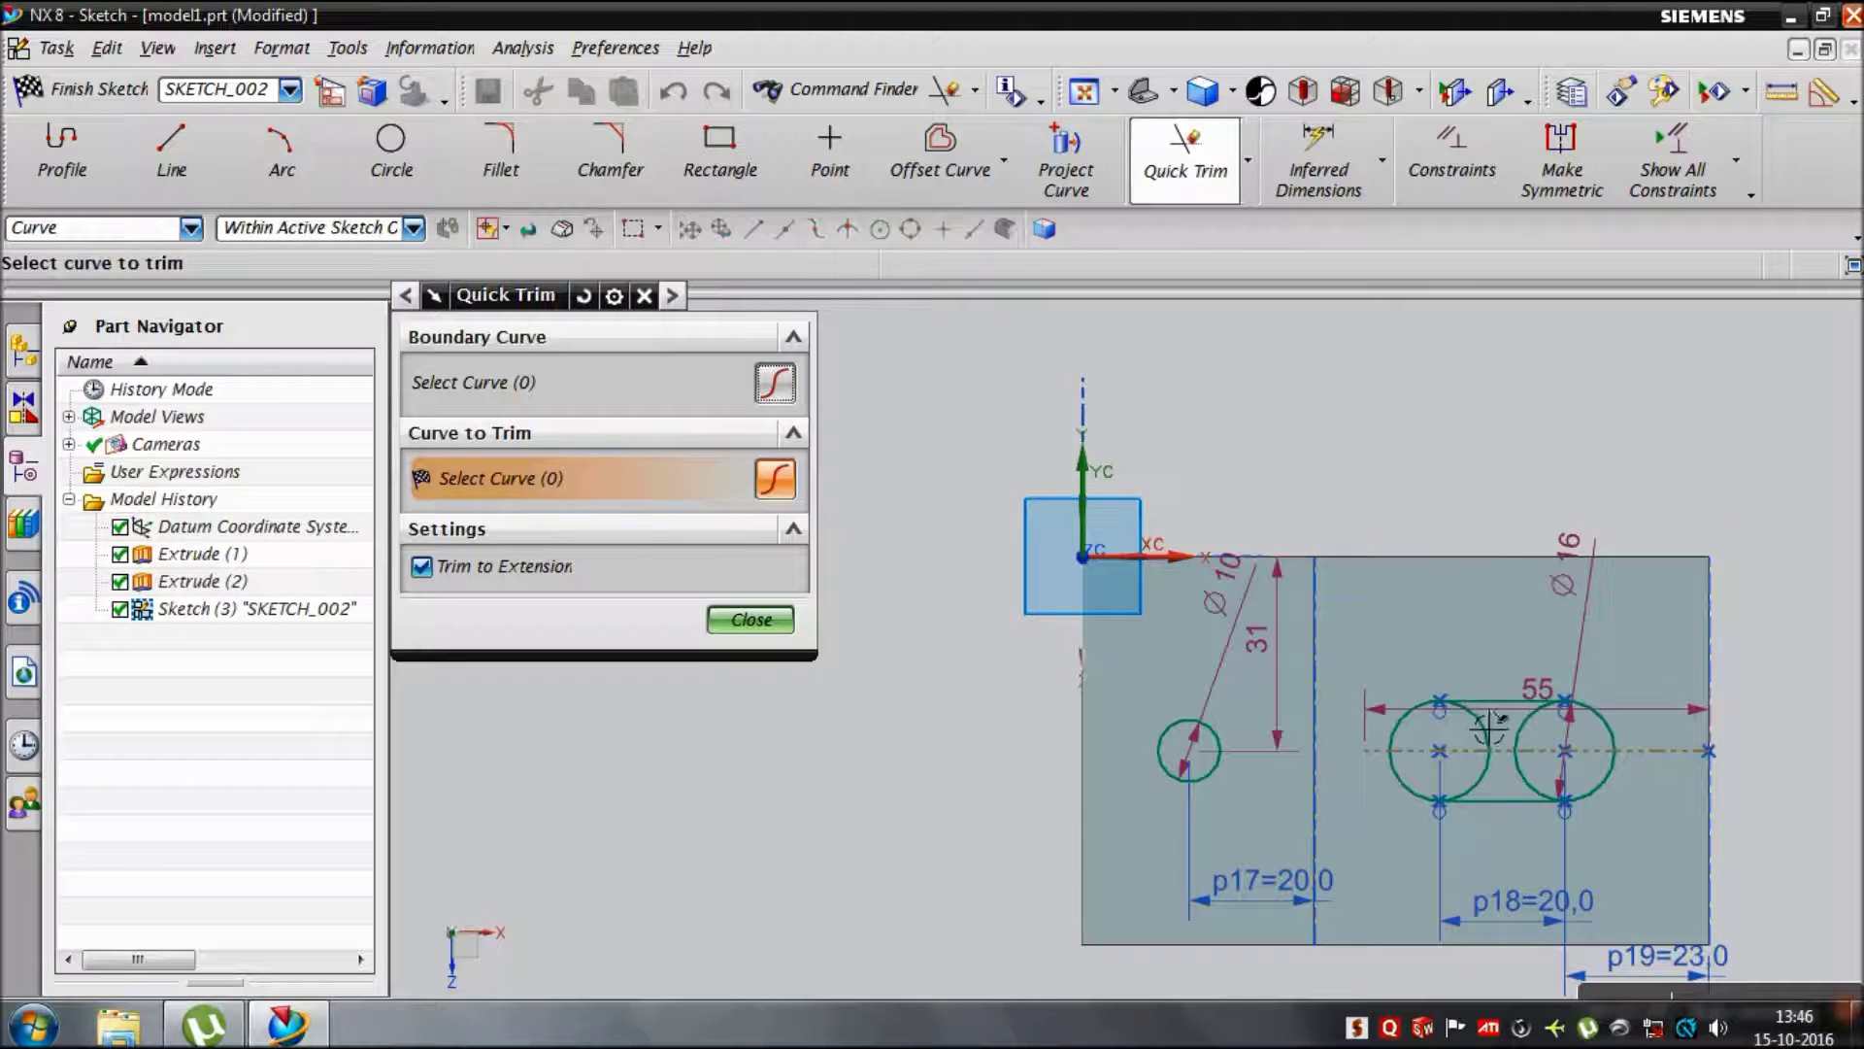
{"action": "left_click", "coordinate": [1496, 748]}
{"action": "left_click", "coordinate": [1528, 791]}
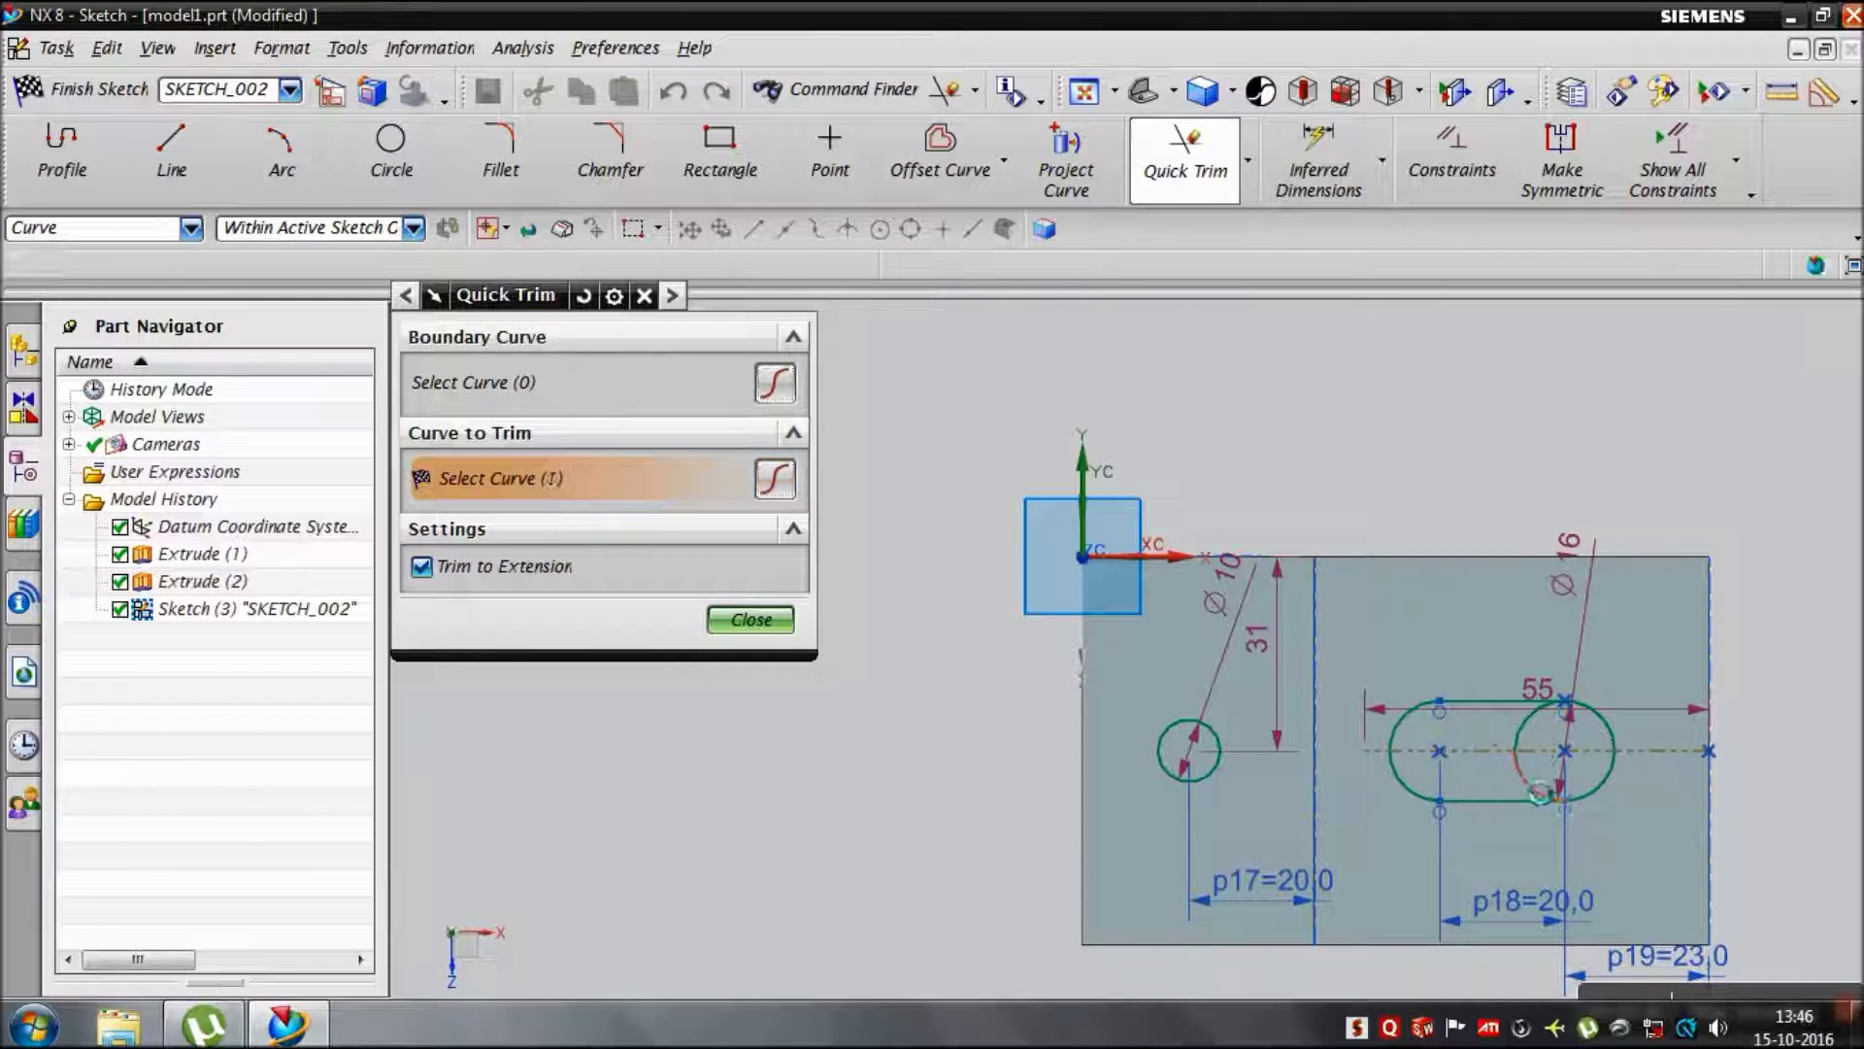
{"action": "left_click", "coordinate": [727, 624]}
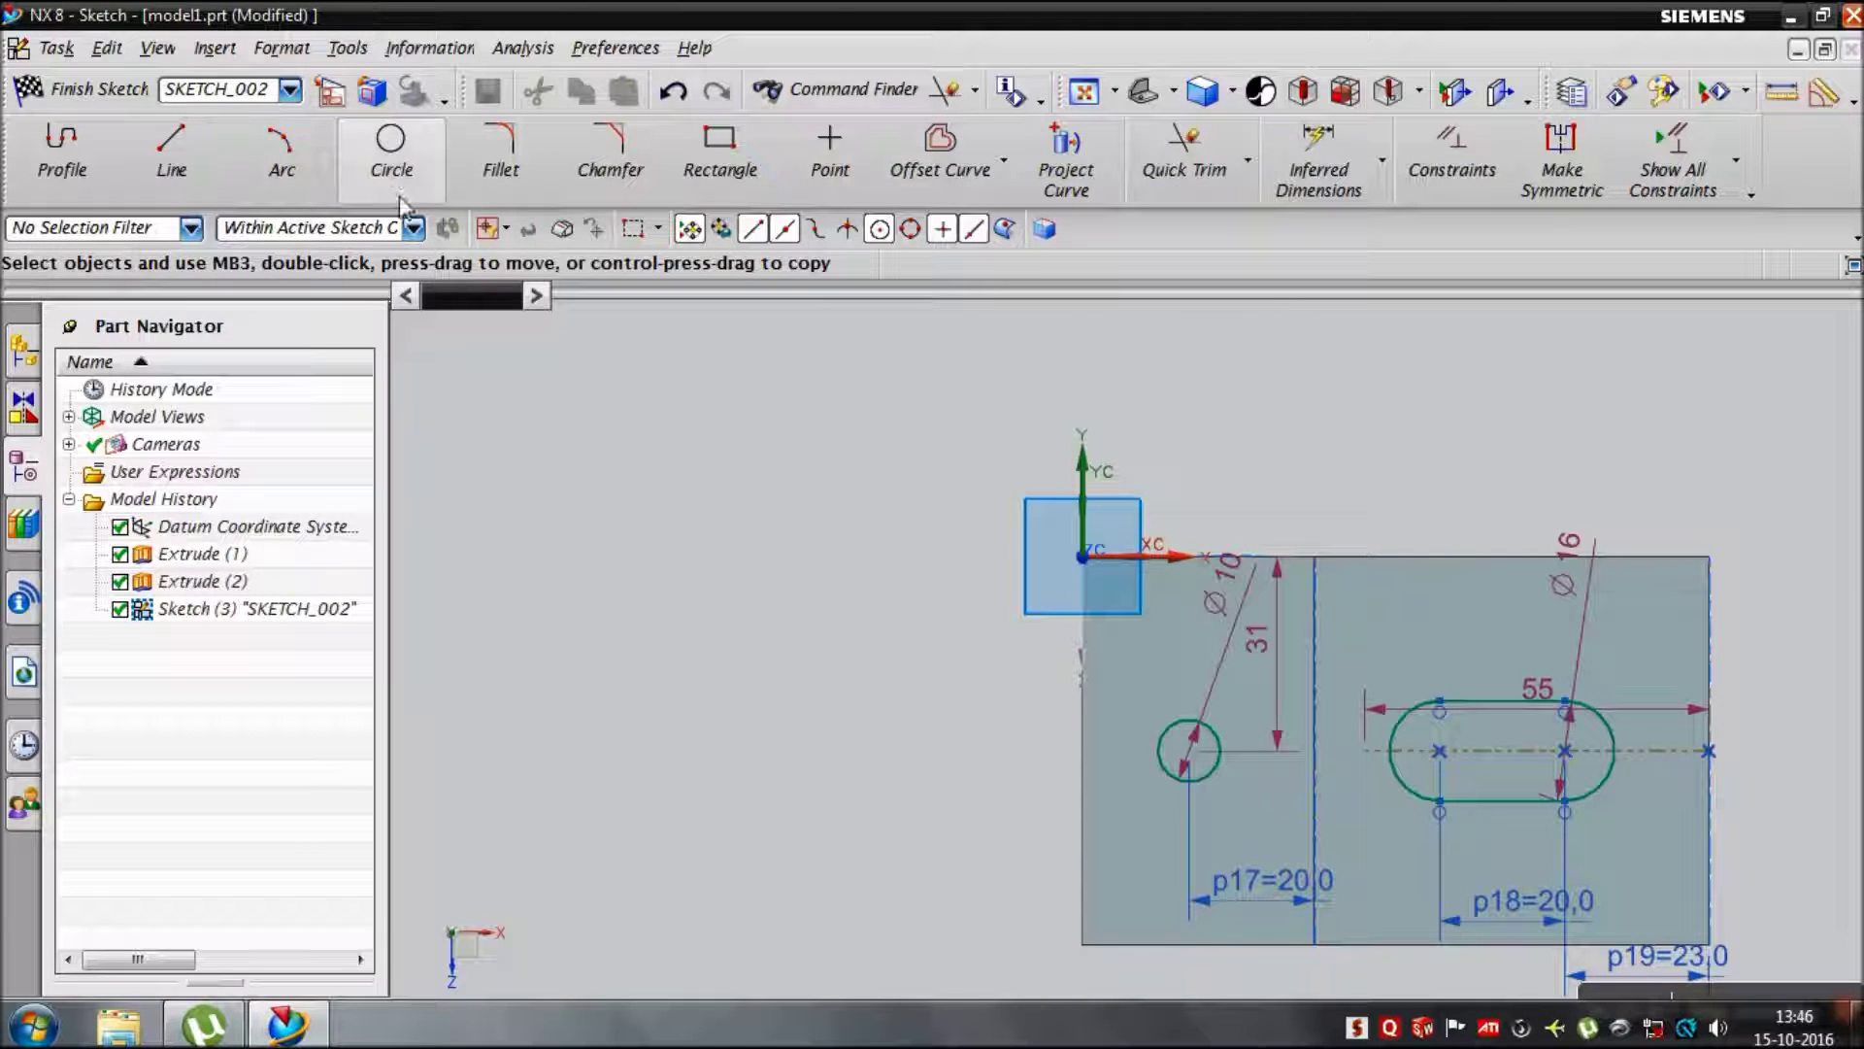
Step: Extrude the hole and slot sketch reversed as a 112 mm Subtract through the block
{"action": "left_click", "coordinate": [94, 92]}
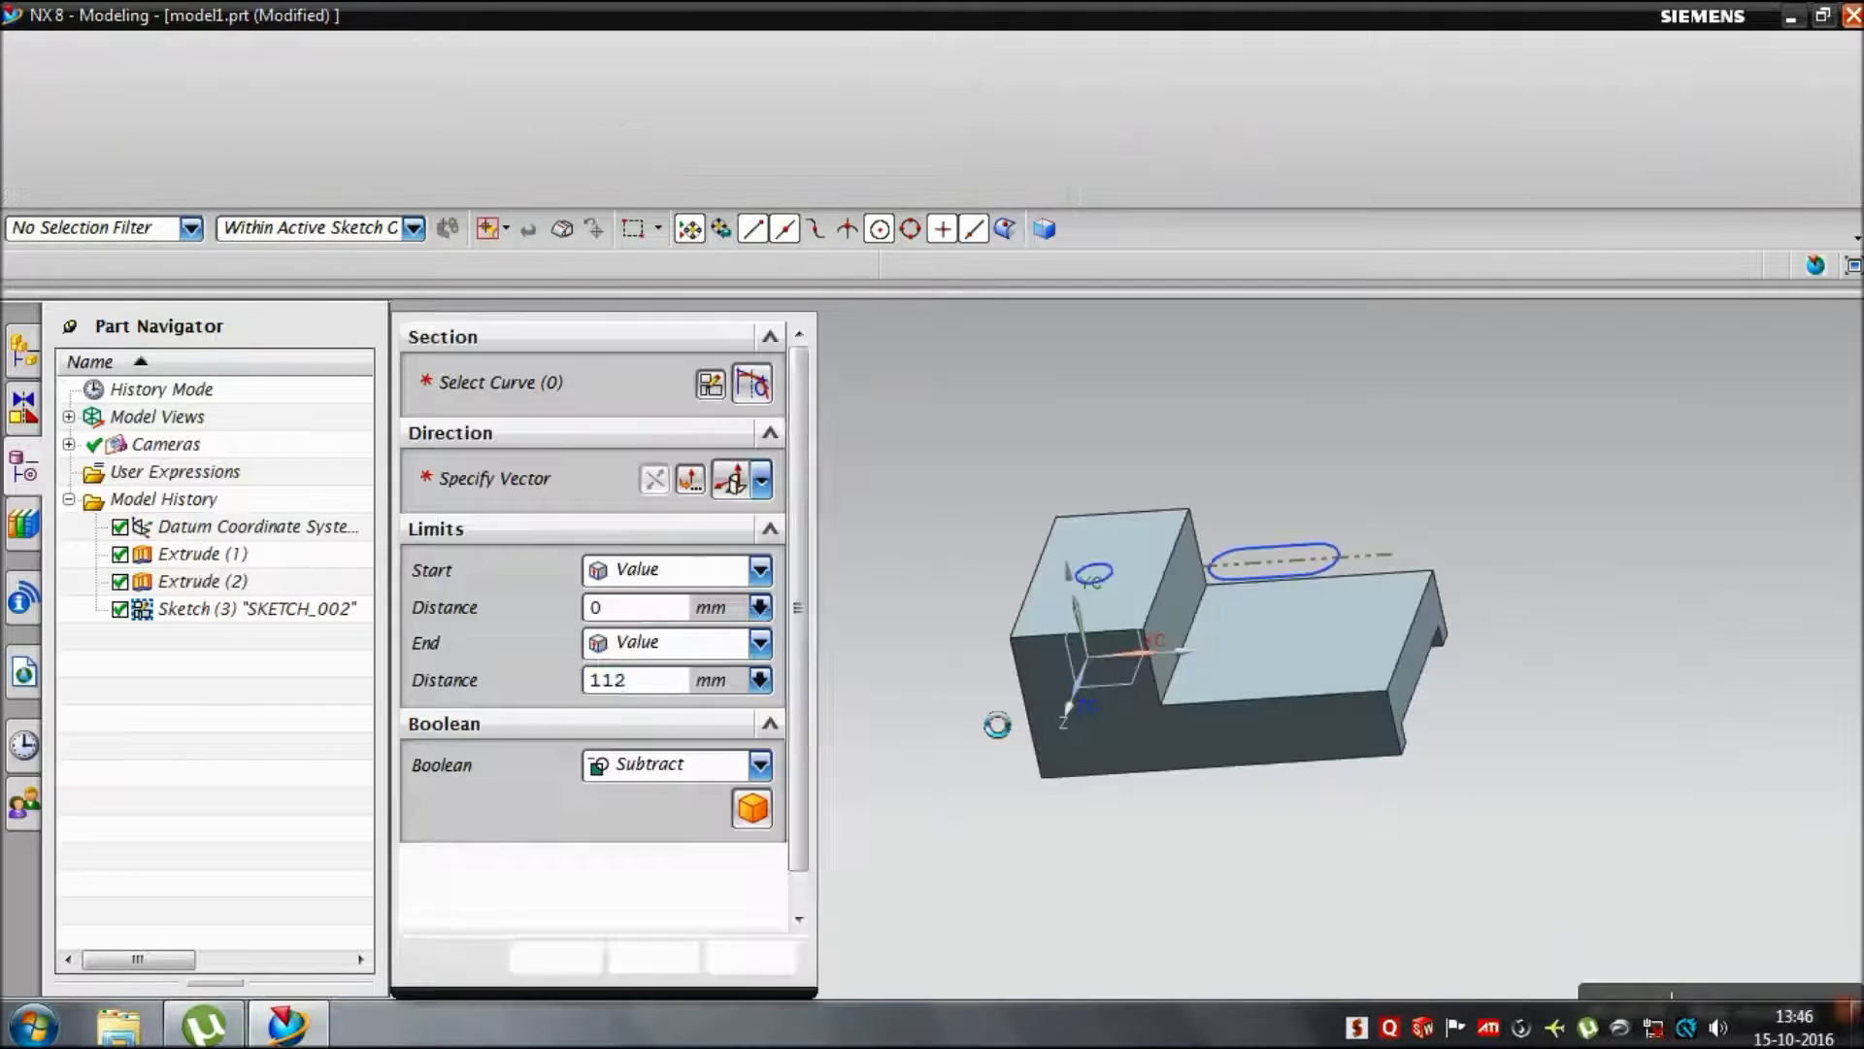
{"action": "left_click", "coordinate": [678, 479]}
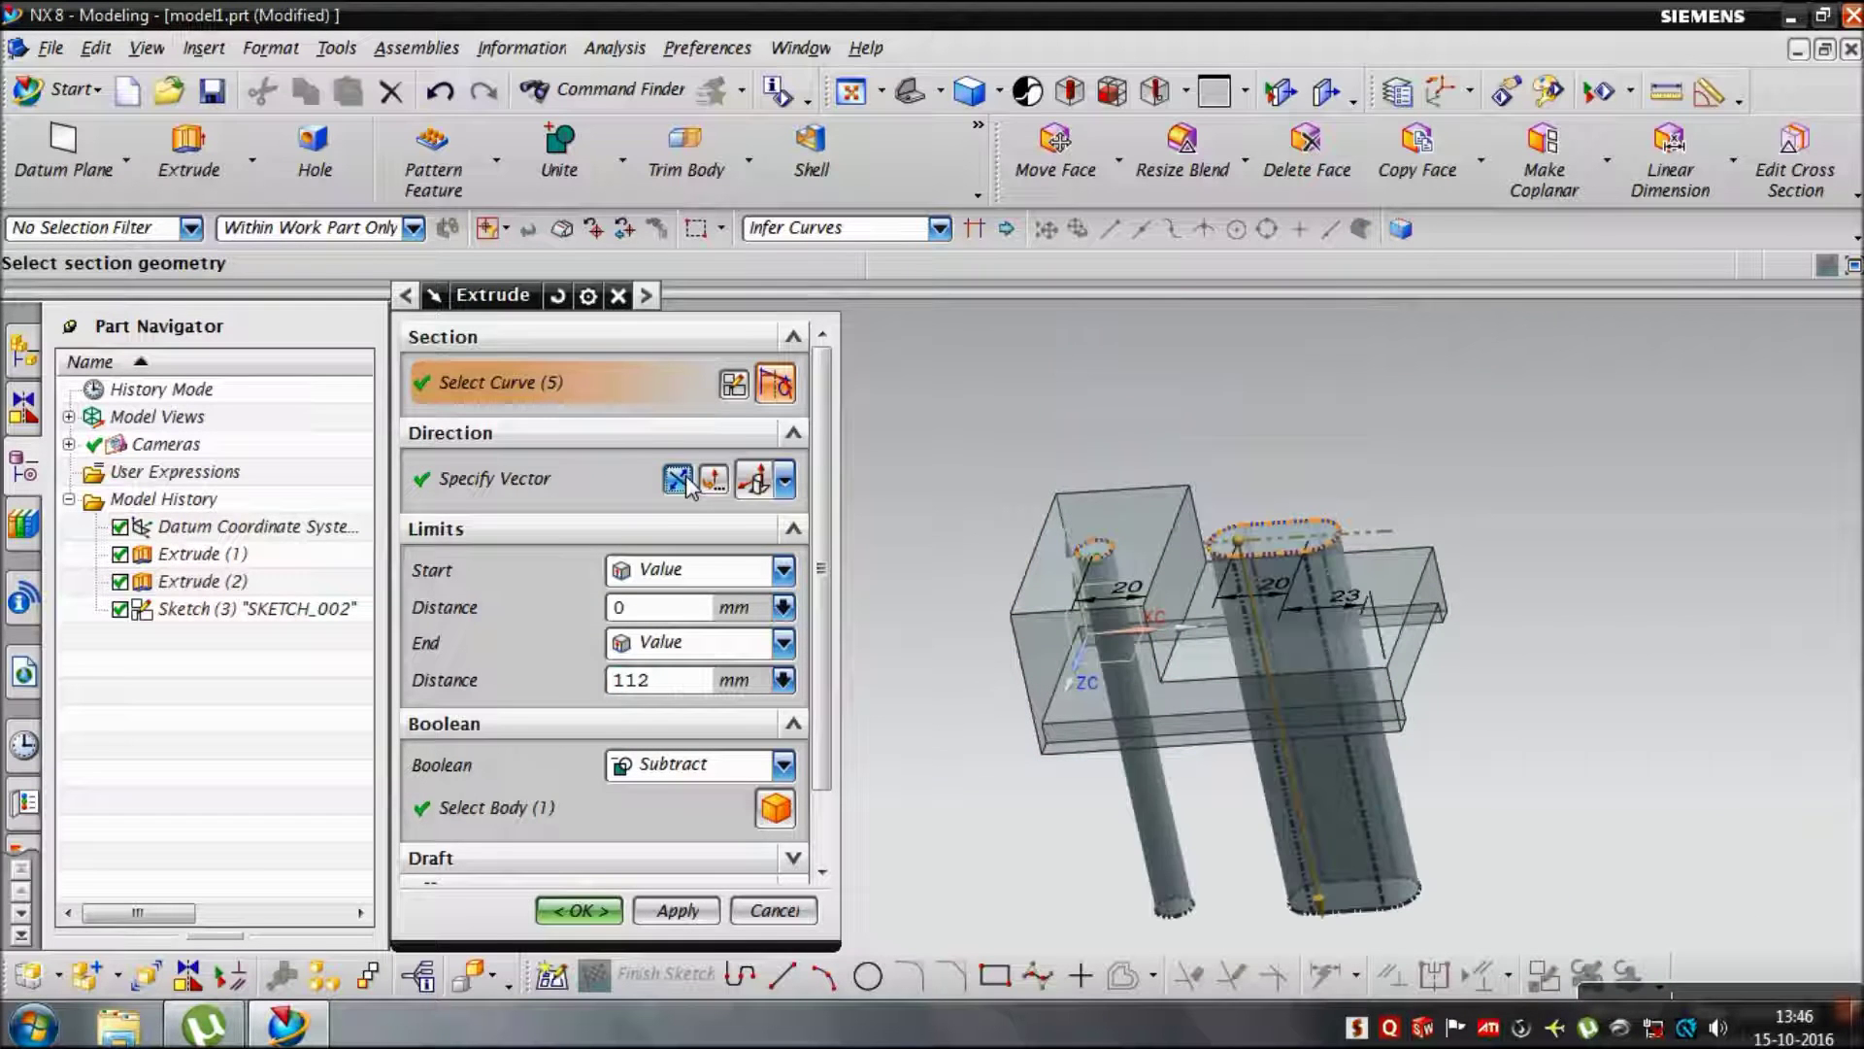
{"action": "left_click", "coordinate": [594, 919]}
{"action": "mouse_move", "coordinate": [749, 837]}
{"action": "middle_mouse_down"}
{"action": "mouse_move", "coordinate": [820, 890]}
{"action": "mouse_move", "coordinate": [937, 862]}
{"action": "mouse_move", "coordinate": [799, 849]}
{"action": "mouse_move", "coordinate": [812, 857]}
{"action": "middle_mouse_up"}
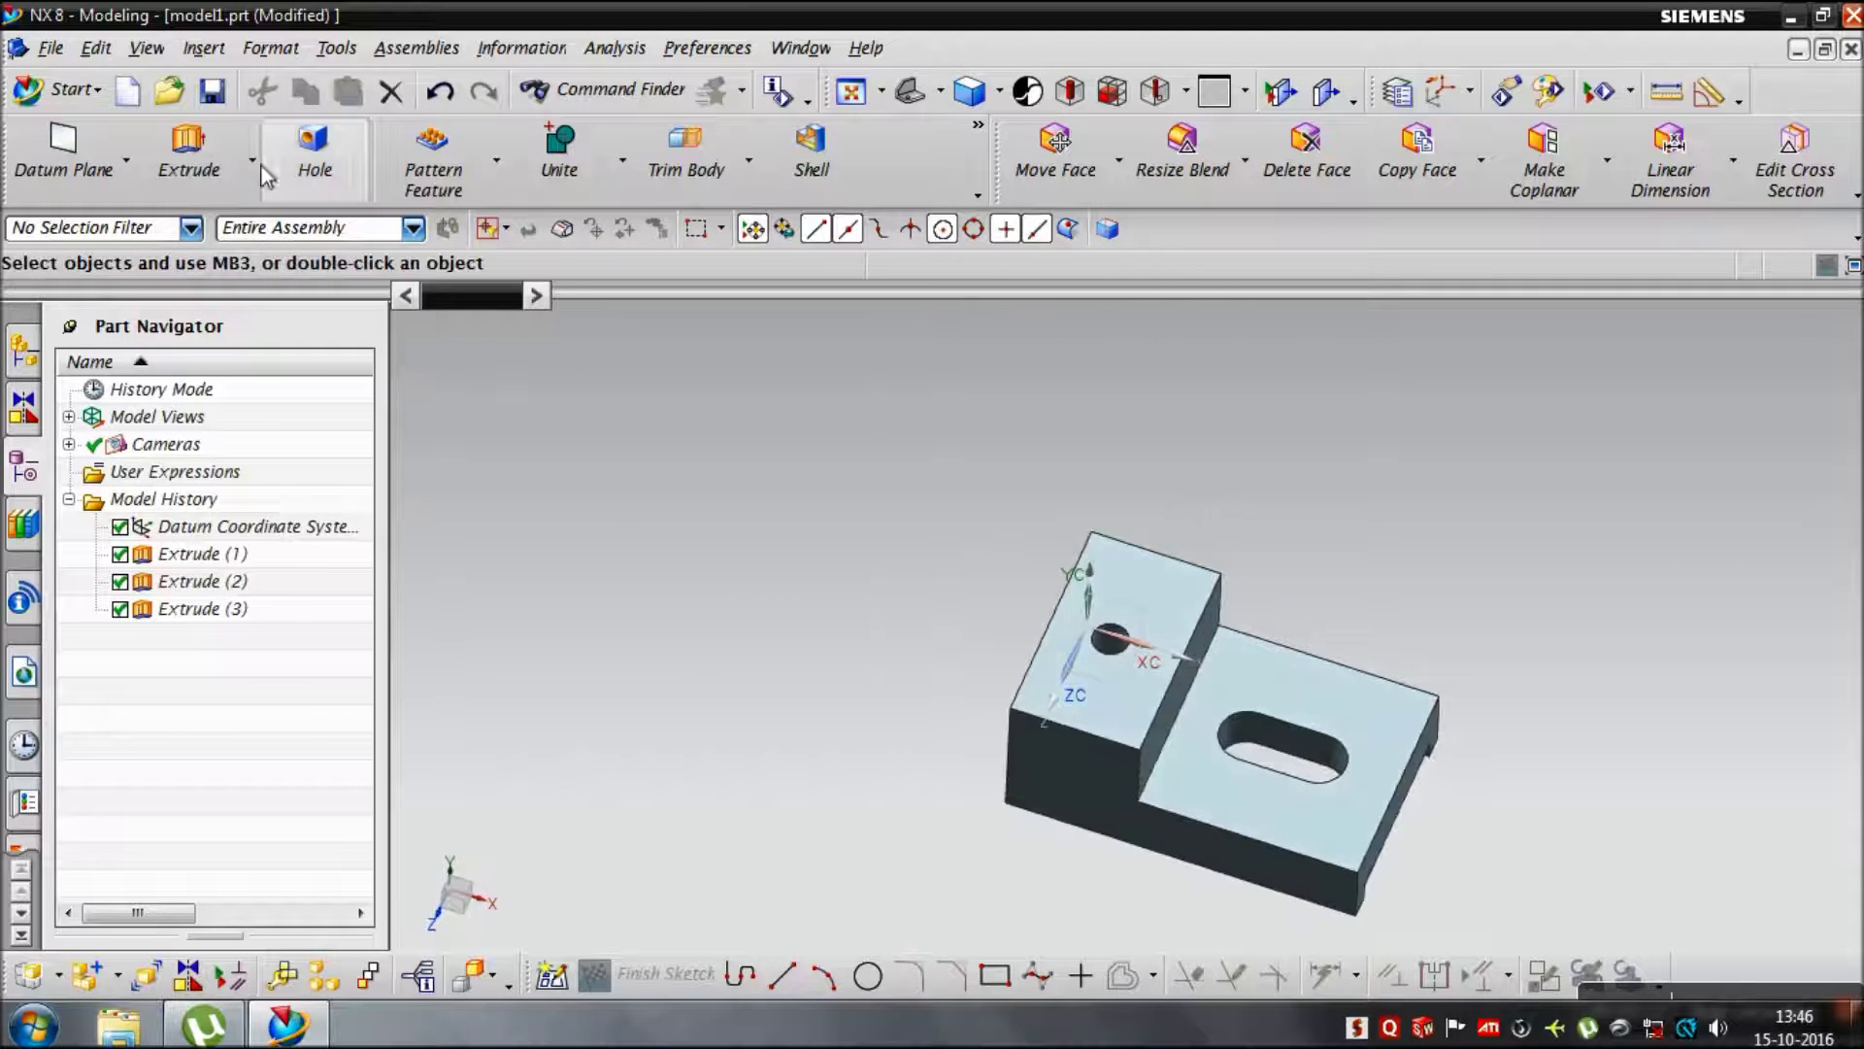
{"action": "left_click", "coordinate": [186, 157]}
{"action": "left_click", "coordinate": [1132, 723]}
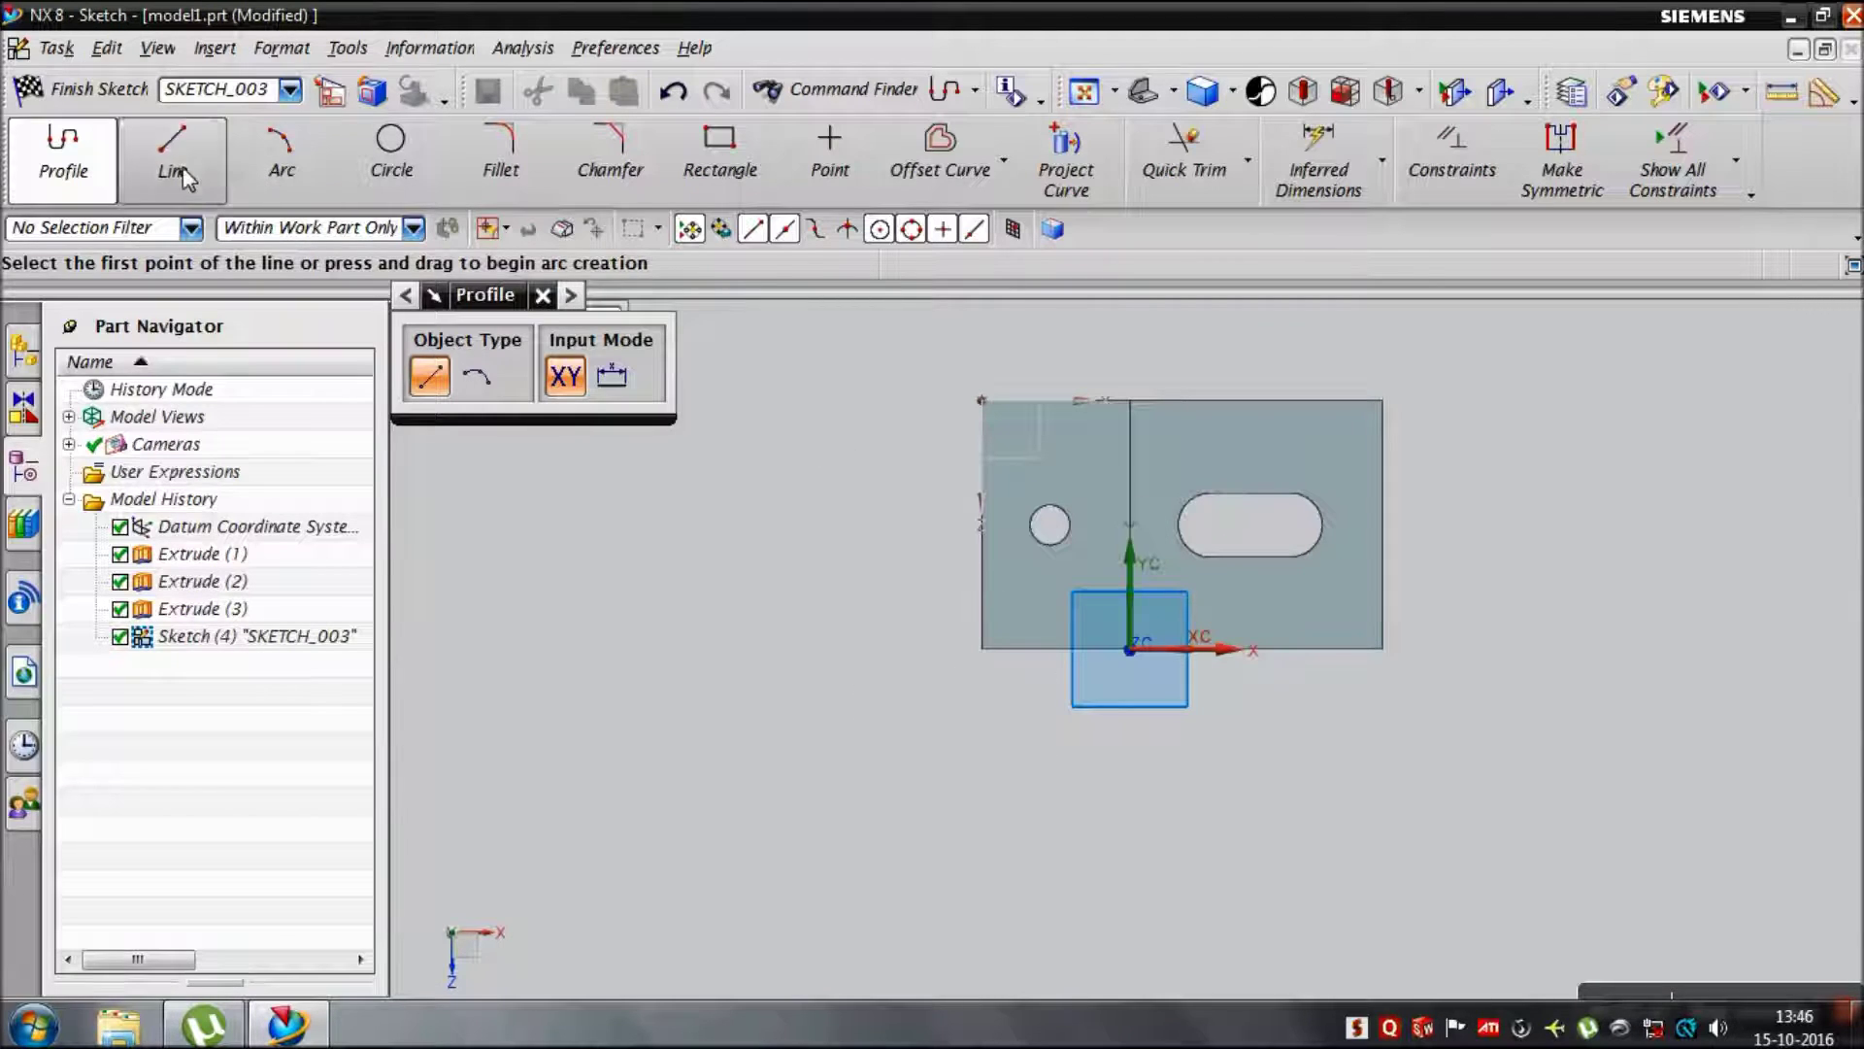
Step: Draw a 68 line from the left edge midpoint and convert it to a reference centreline
{"action": "left_click", "coordinate": [185, 178]}
{"action": "scroll", "coordinate": [991, 541], "scroll_direction": "up", "scroll_amount": 2}
{"action": "scroll", "coordinate": [1010, 541], "scroll_direction": "up", "scroll_amount": 2}
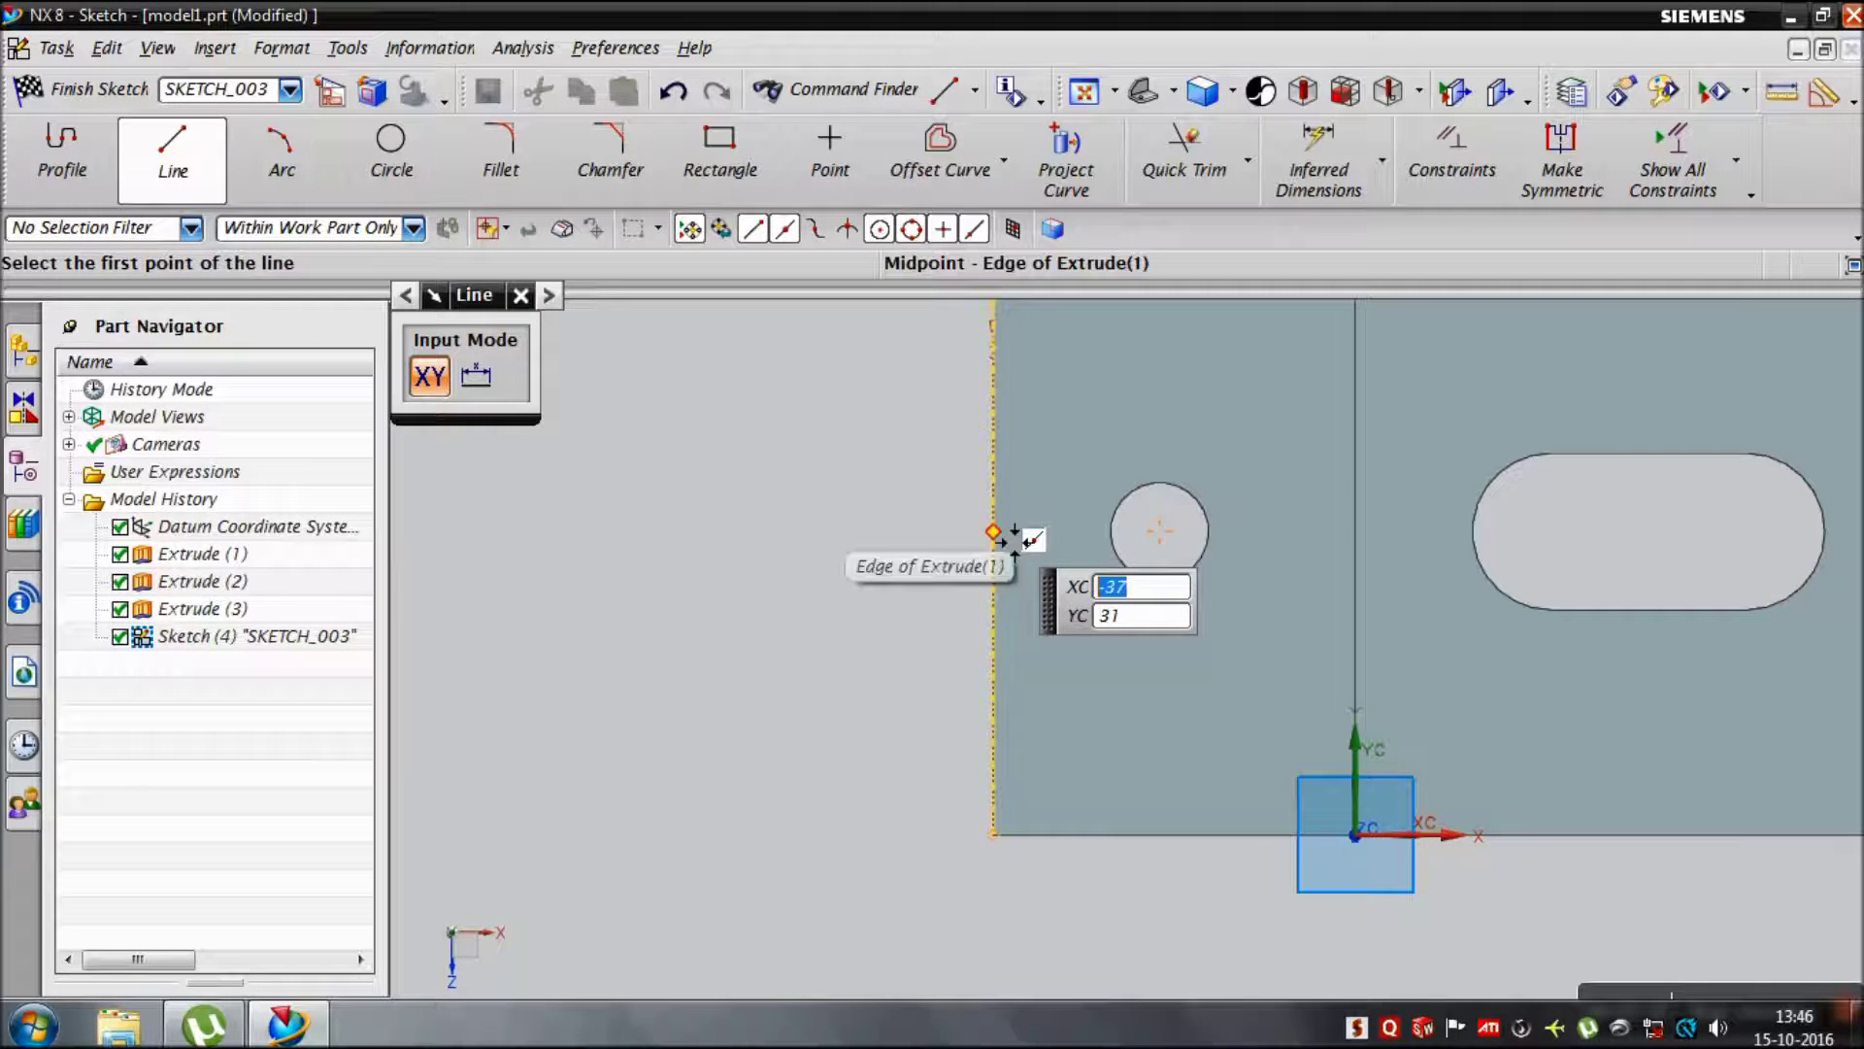
{"action": "left_click", "coordinate": [1012, 535]}
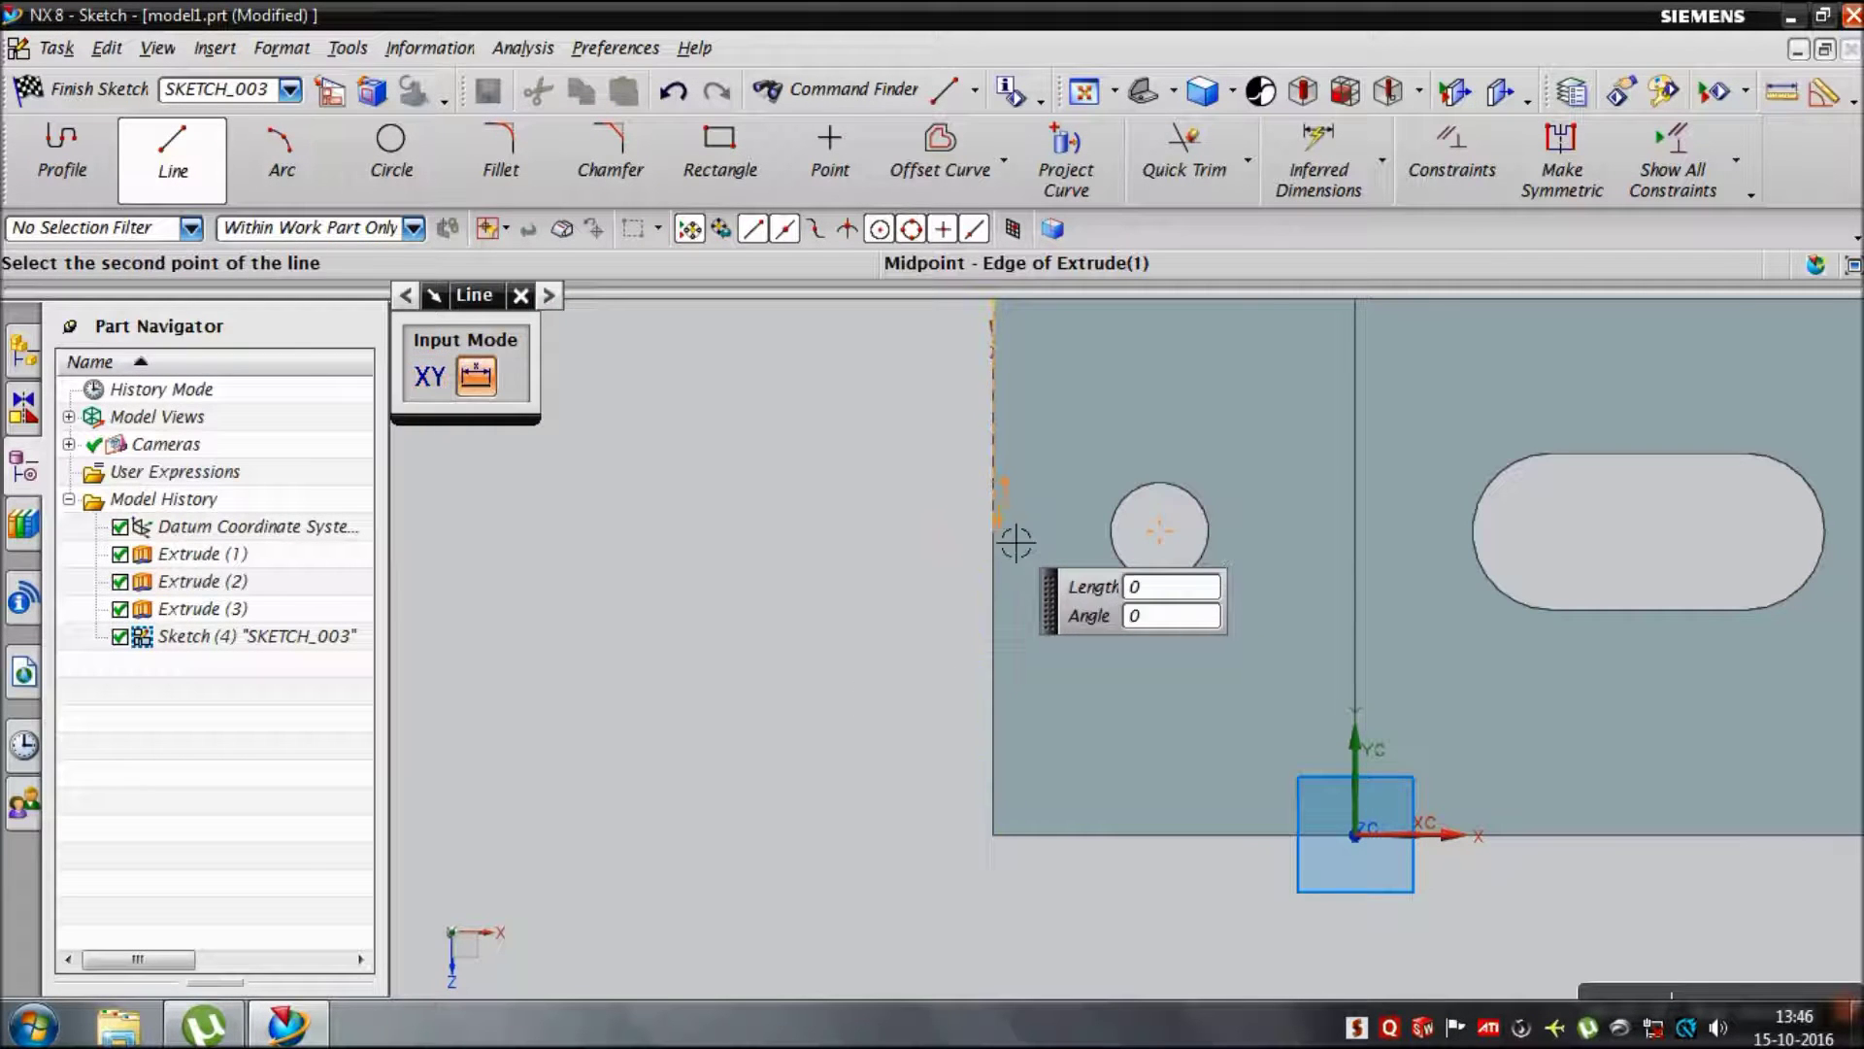
{"action": "left_click", "coordinate": [1678, 561]}
{"action": "key", "text": "Escape"}
{"action": "right_click", "coordinate": [1418, 533]}
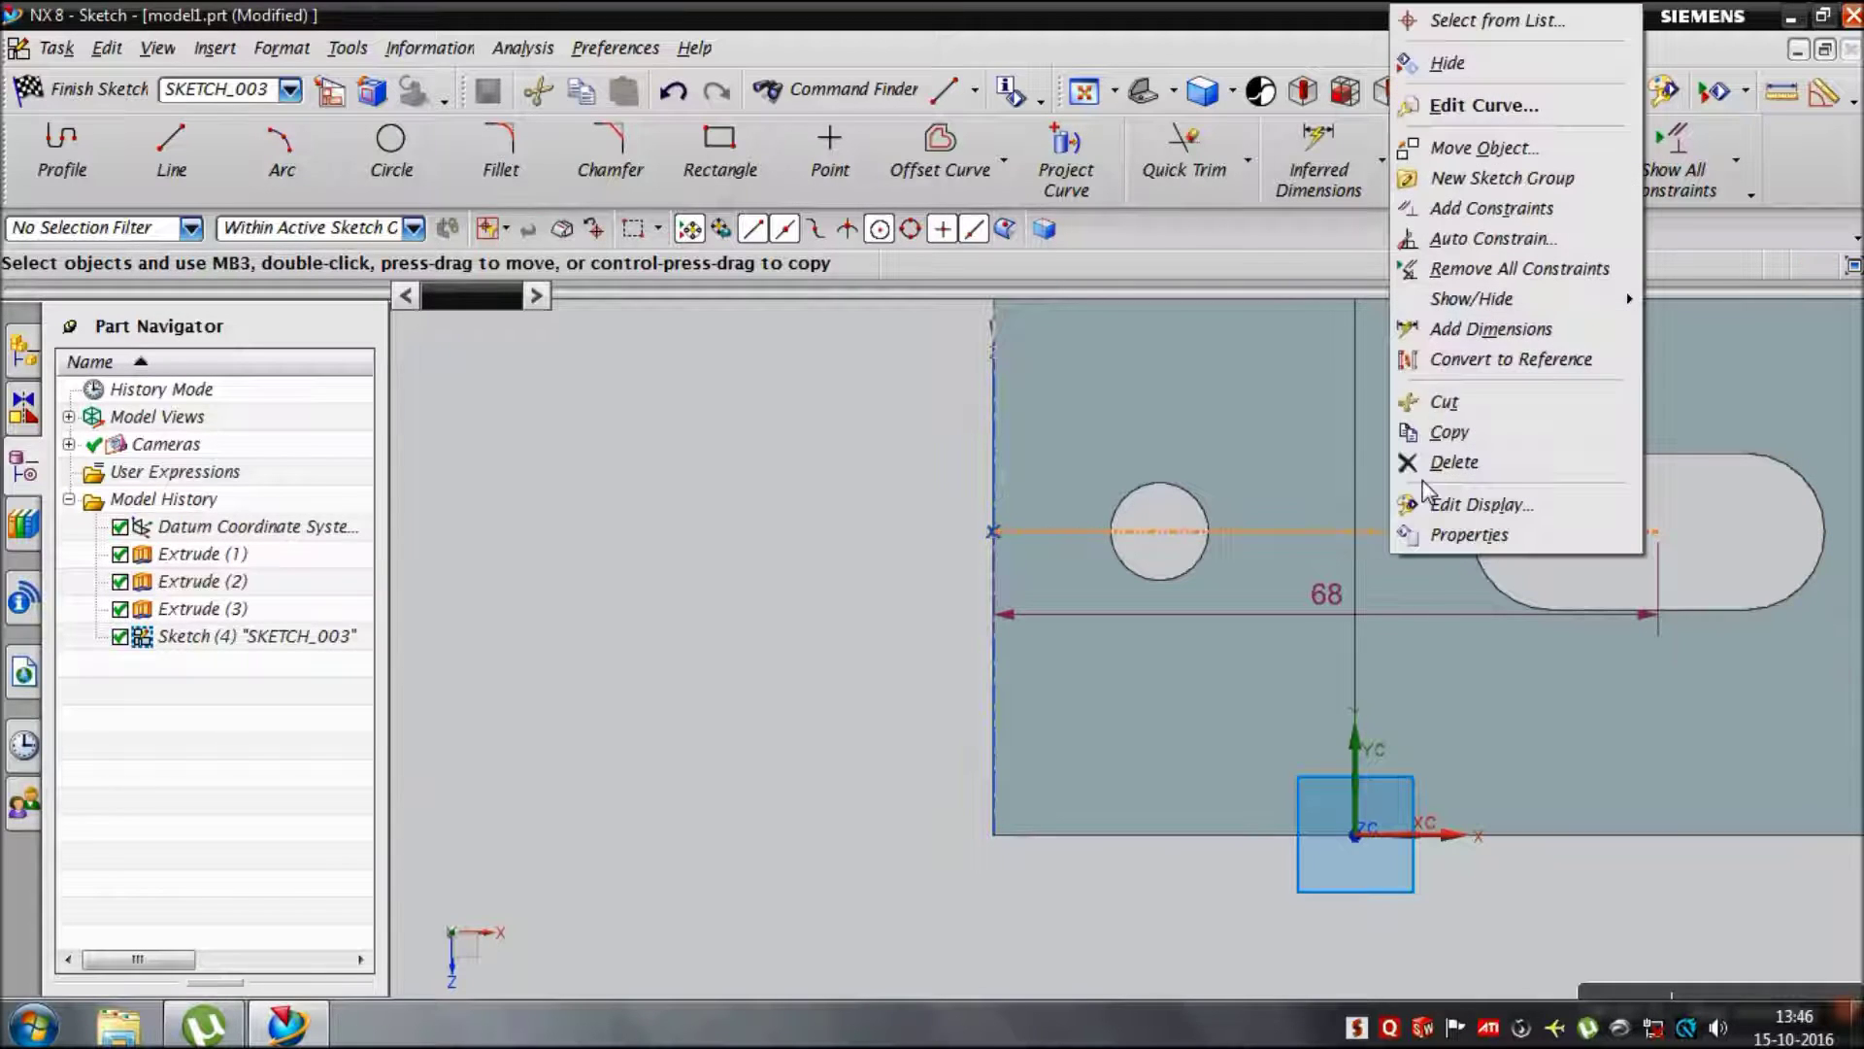
{"action": "left_click", "coordinate": [1469, 373]}
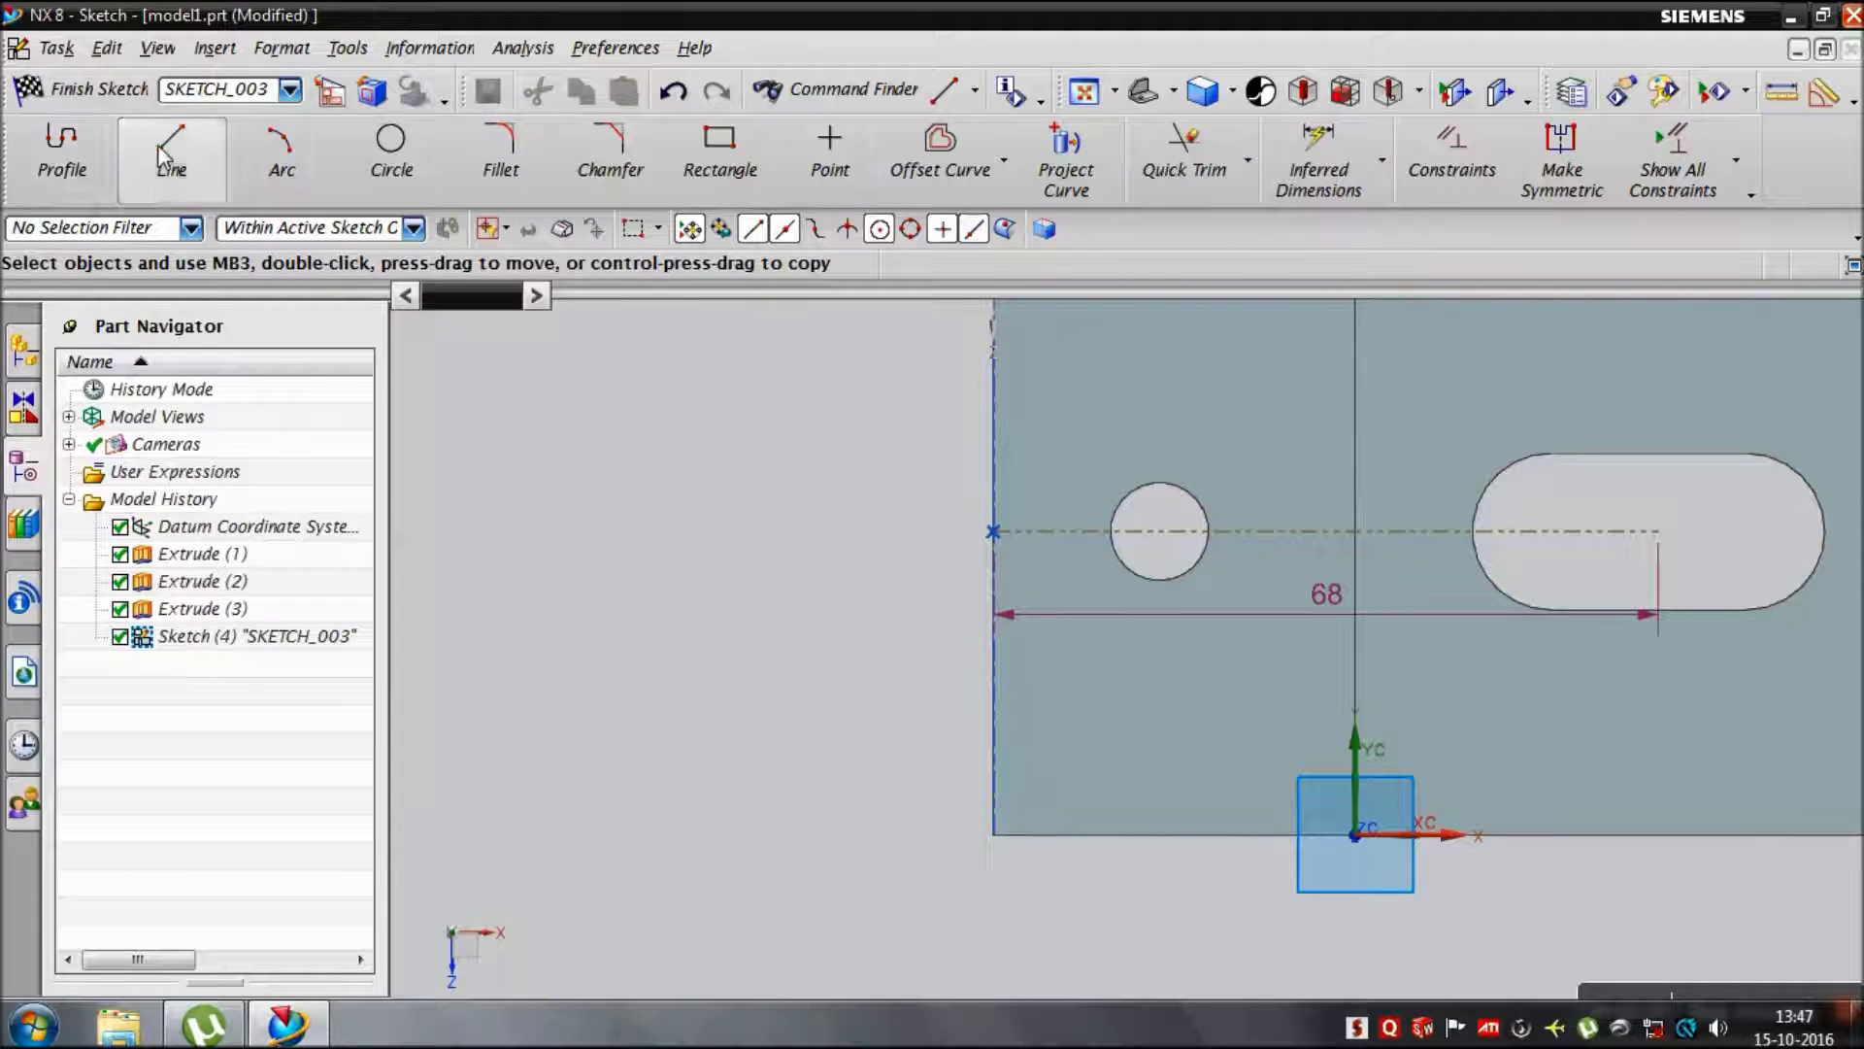
Step: Draw an 18.5 vertical line up from the centreline intersection
{"action": "left_click", "coordinate": [172, 150]}
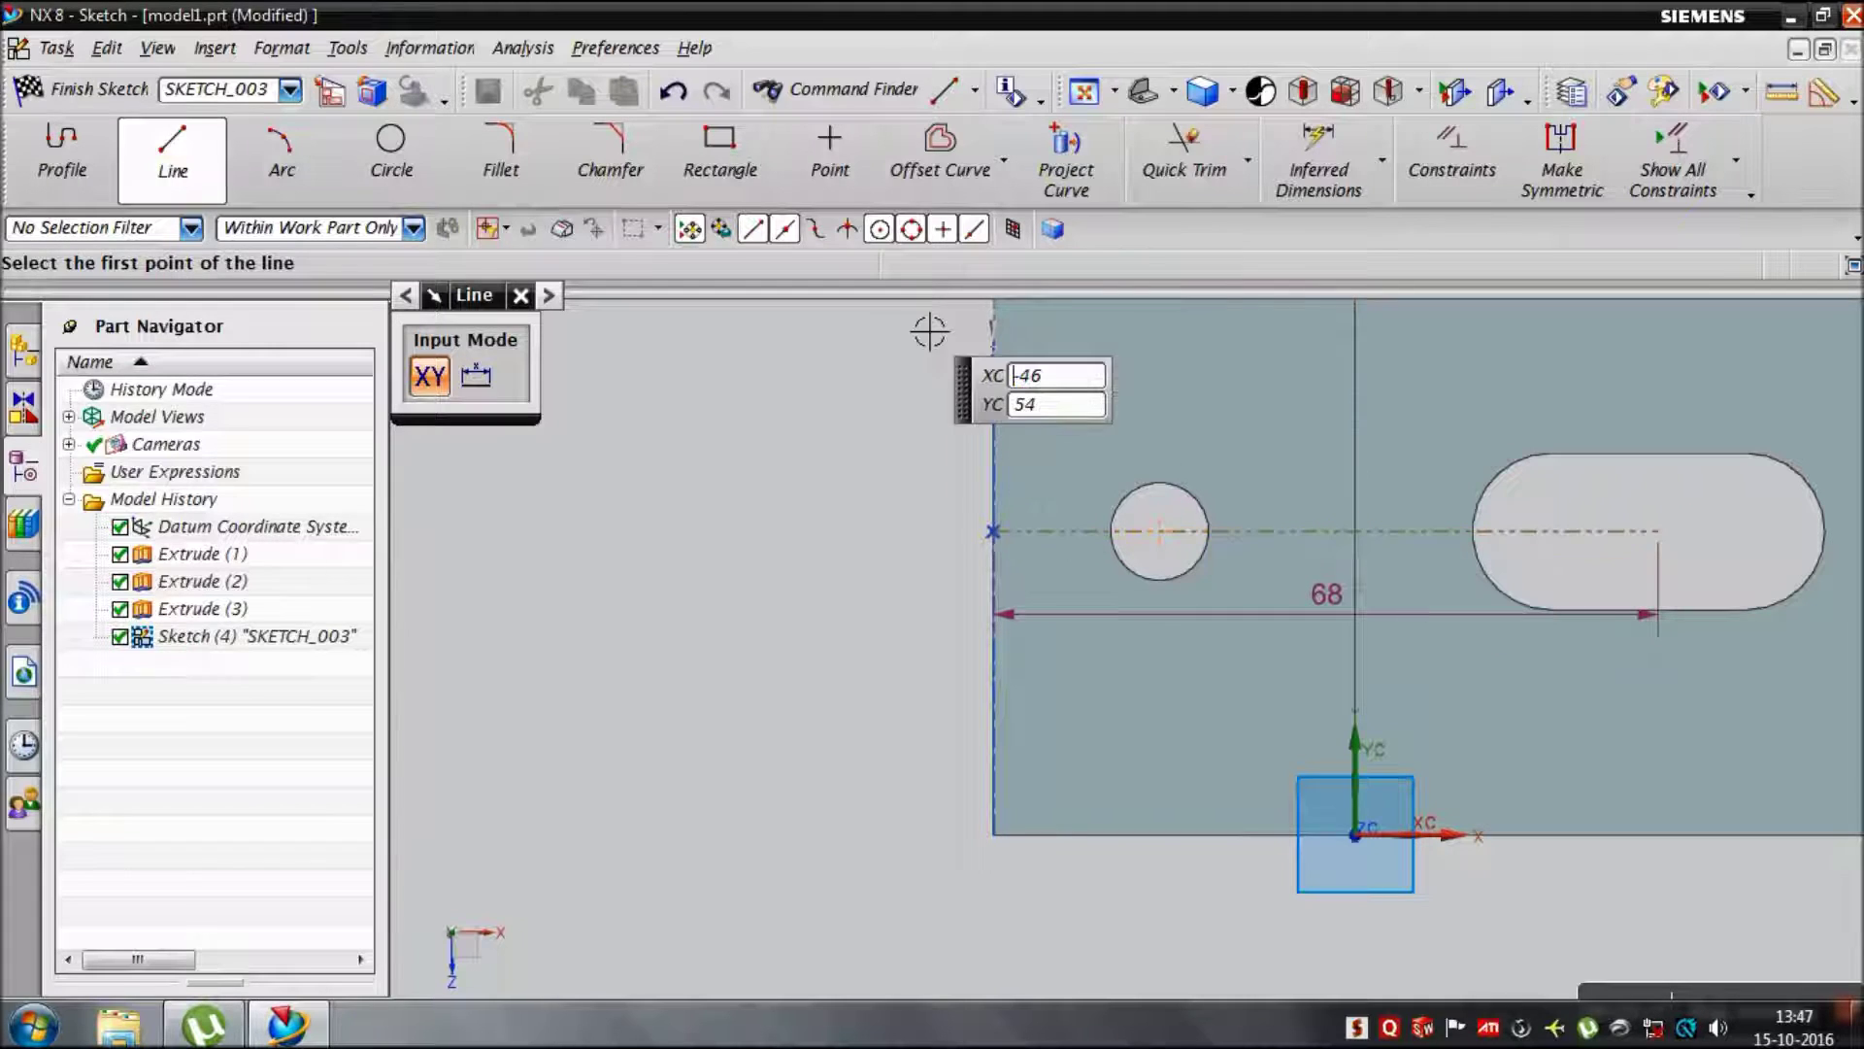
{"action": "left_click", "coordinate": [848, 229]}
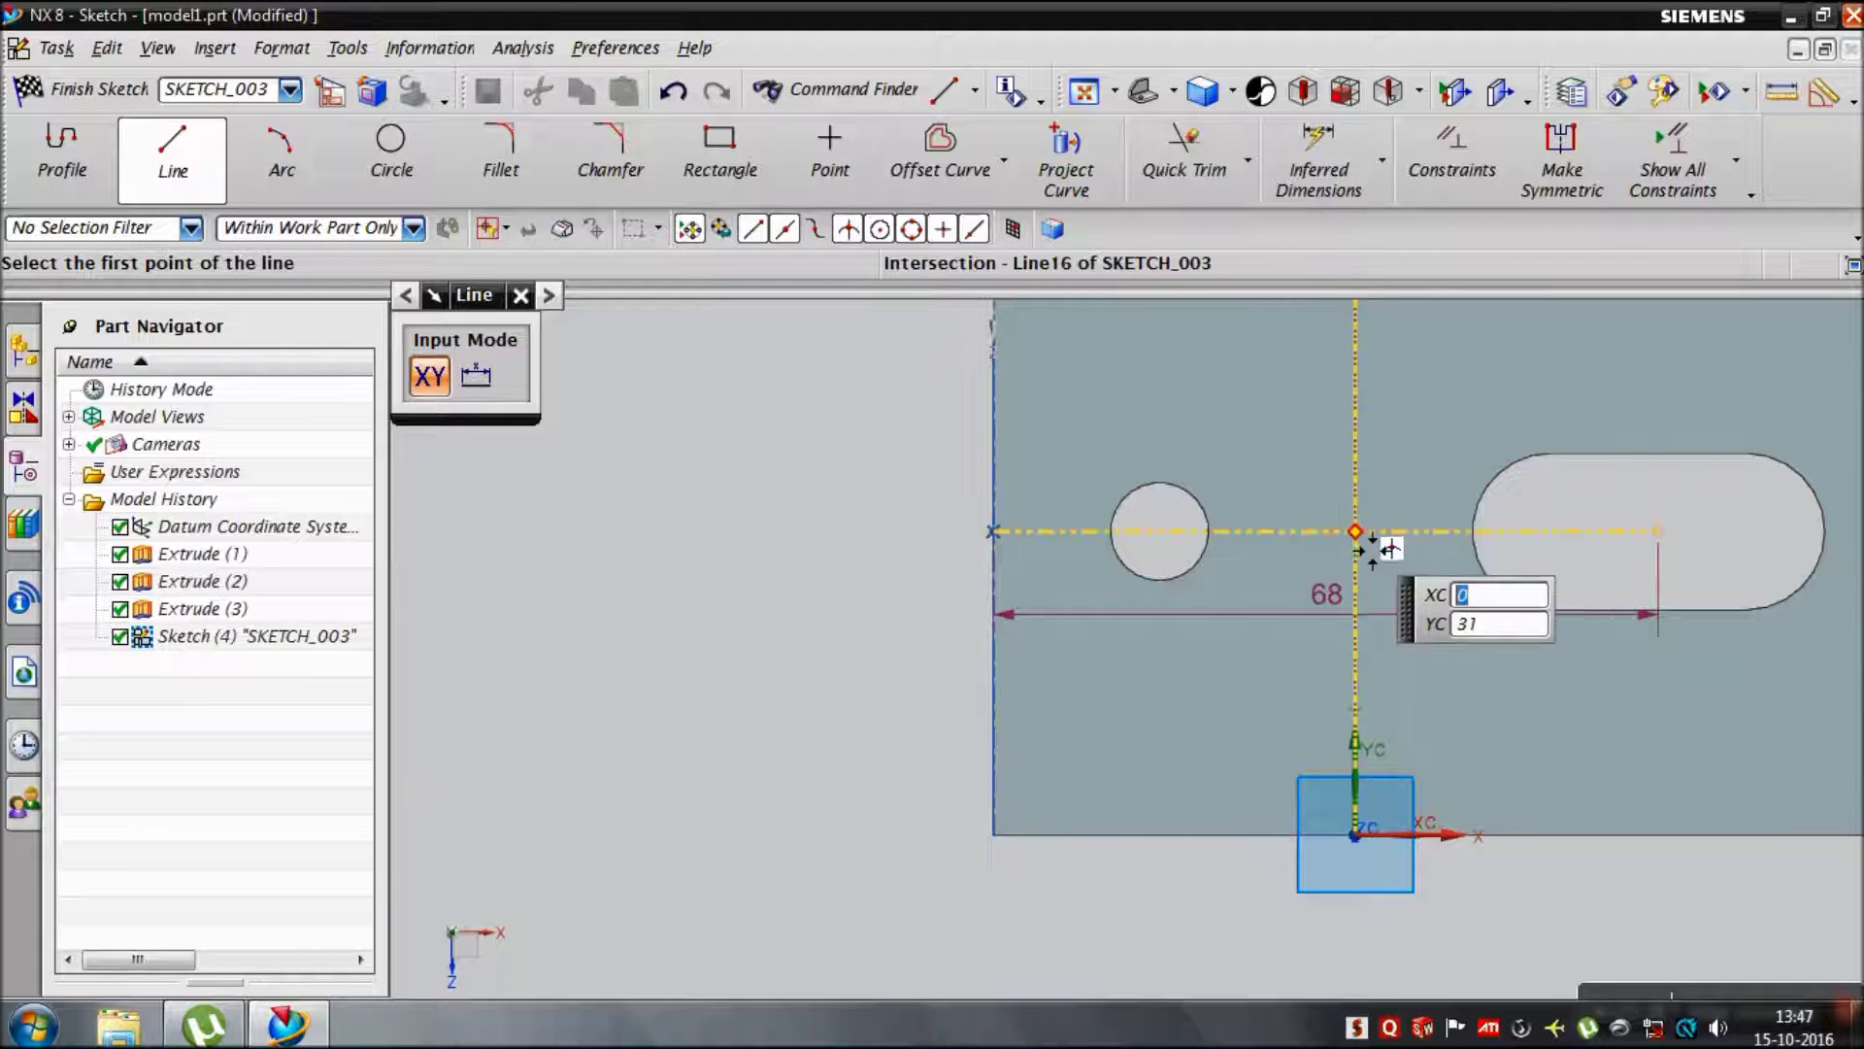
{"action": "left_click", "coordinate": [1367, 550]}
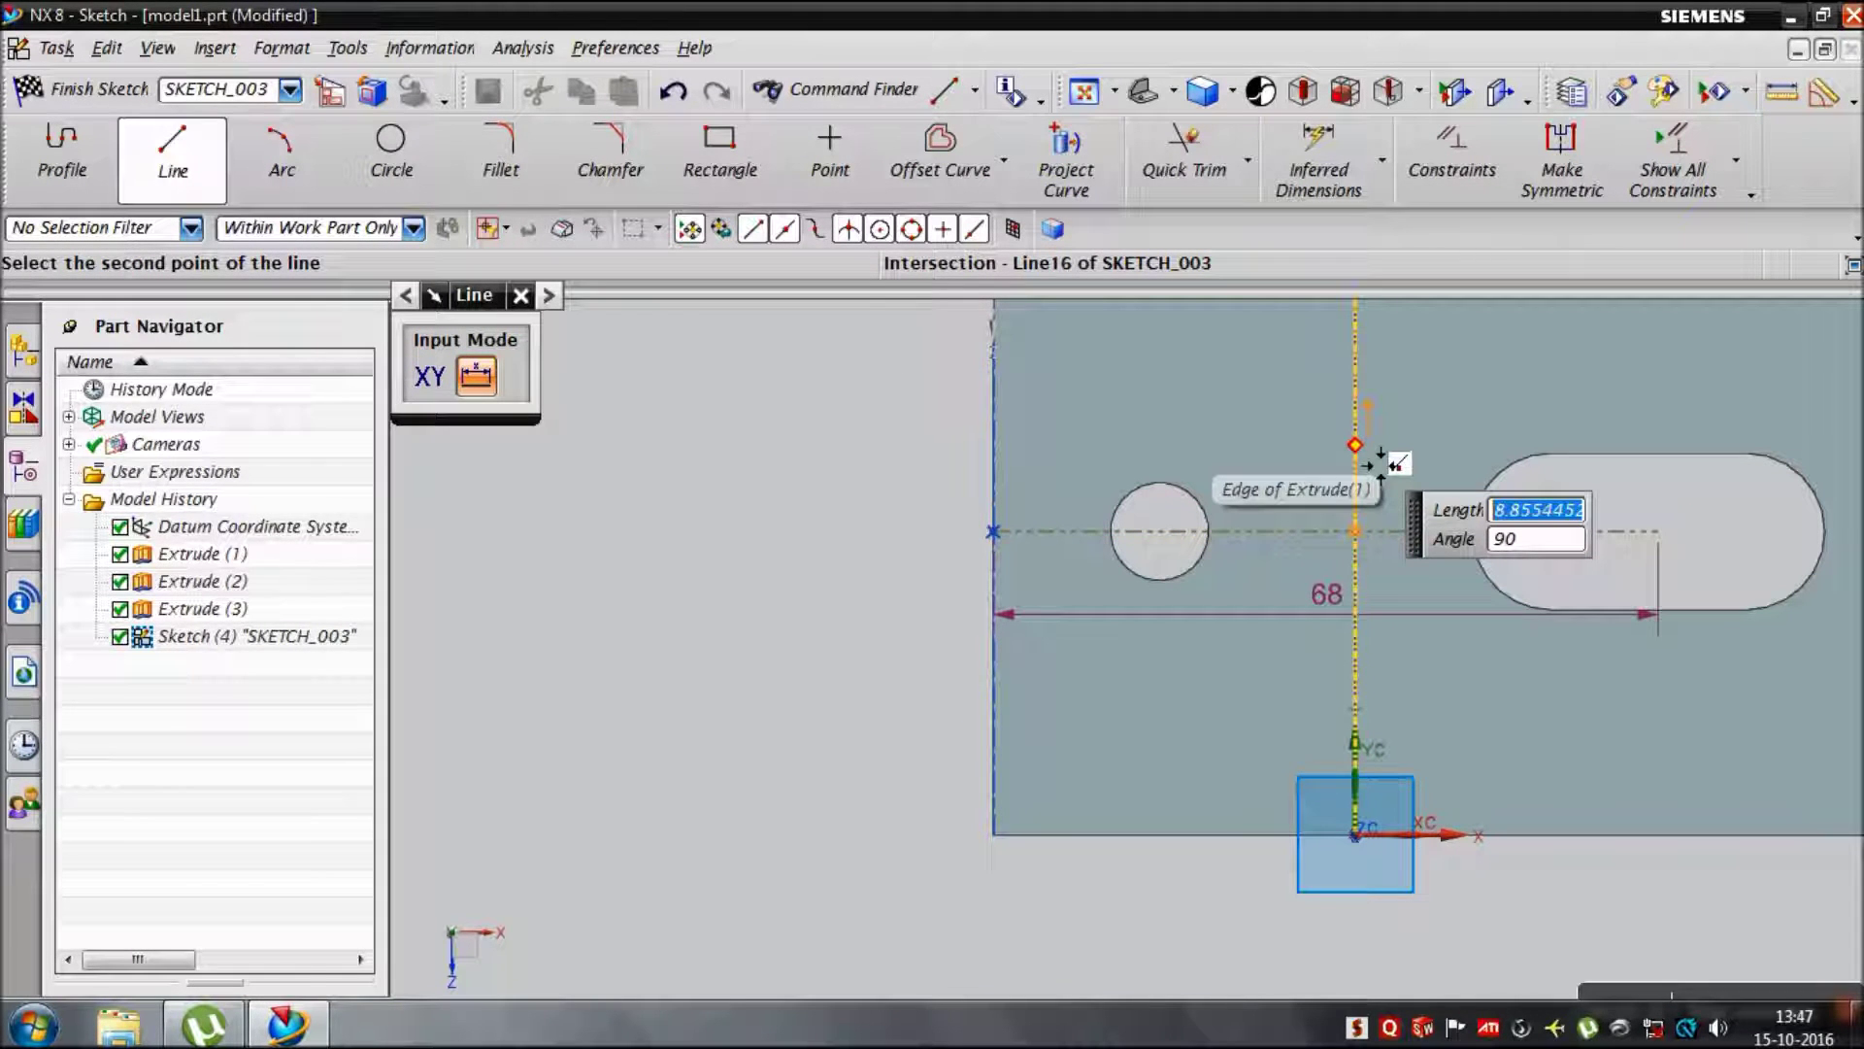
{"action": "key", "text": "Tab"}
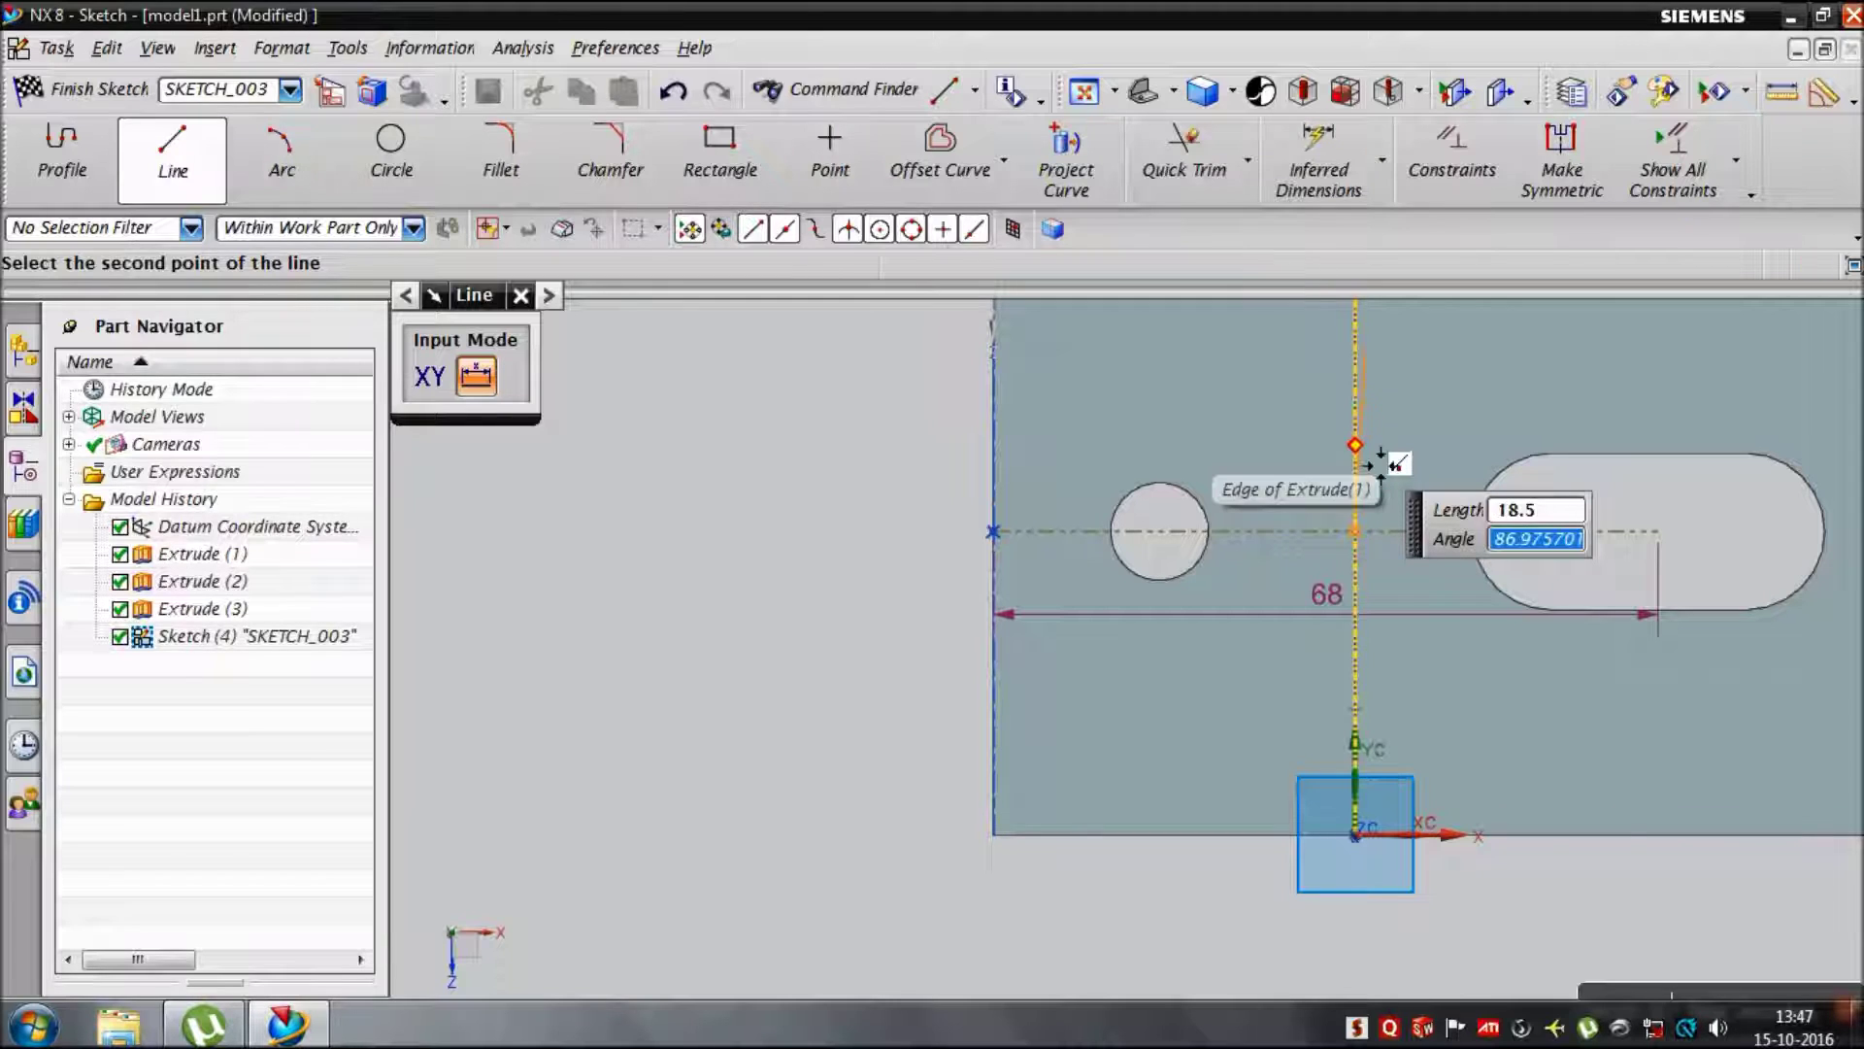
{"action": "key", "text": "Return"}
{"action": "key", "text": "Escape"}
{"action": "left_click", "coordinate": [1389, 413]}
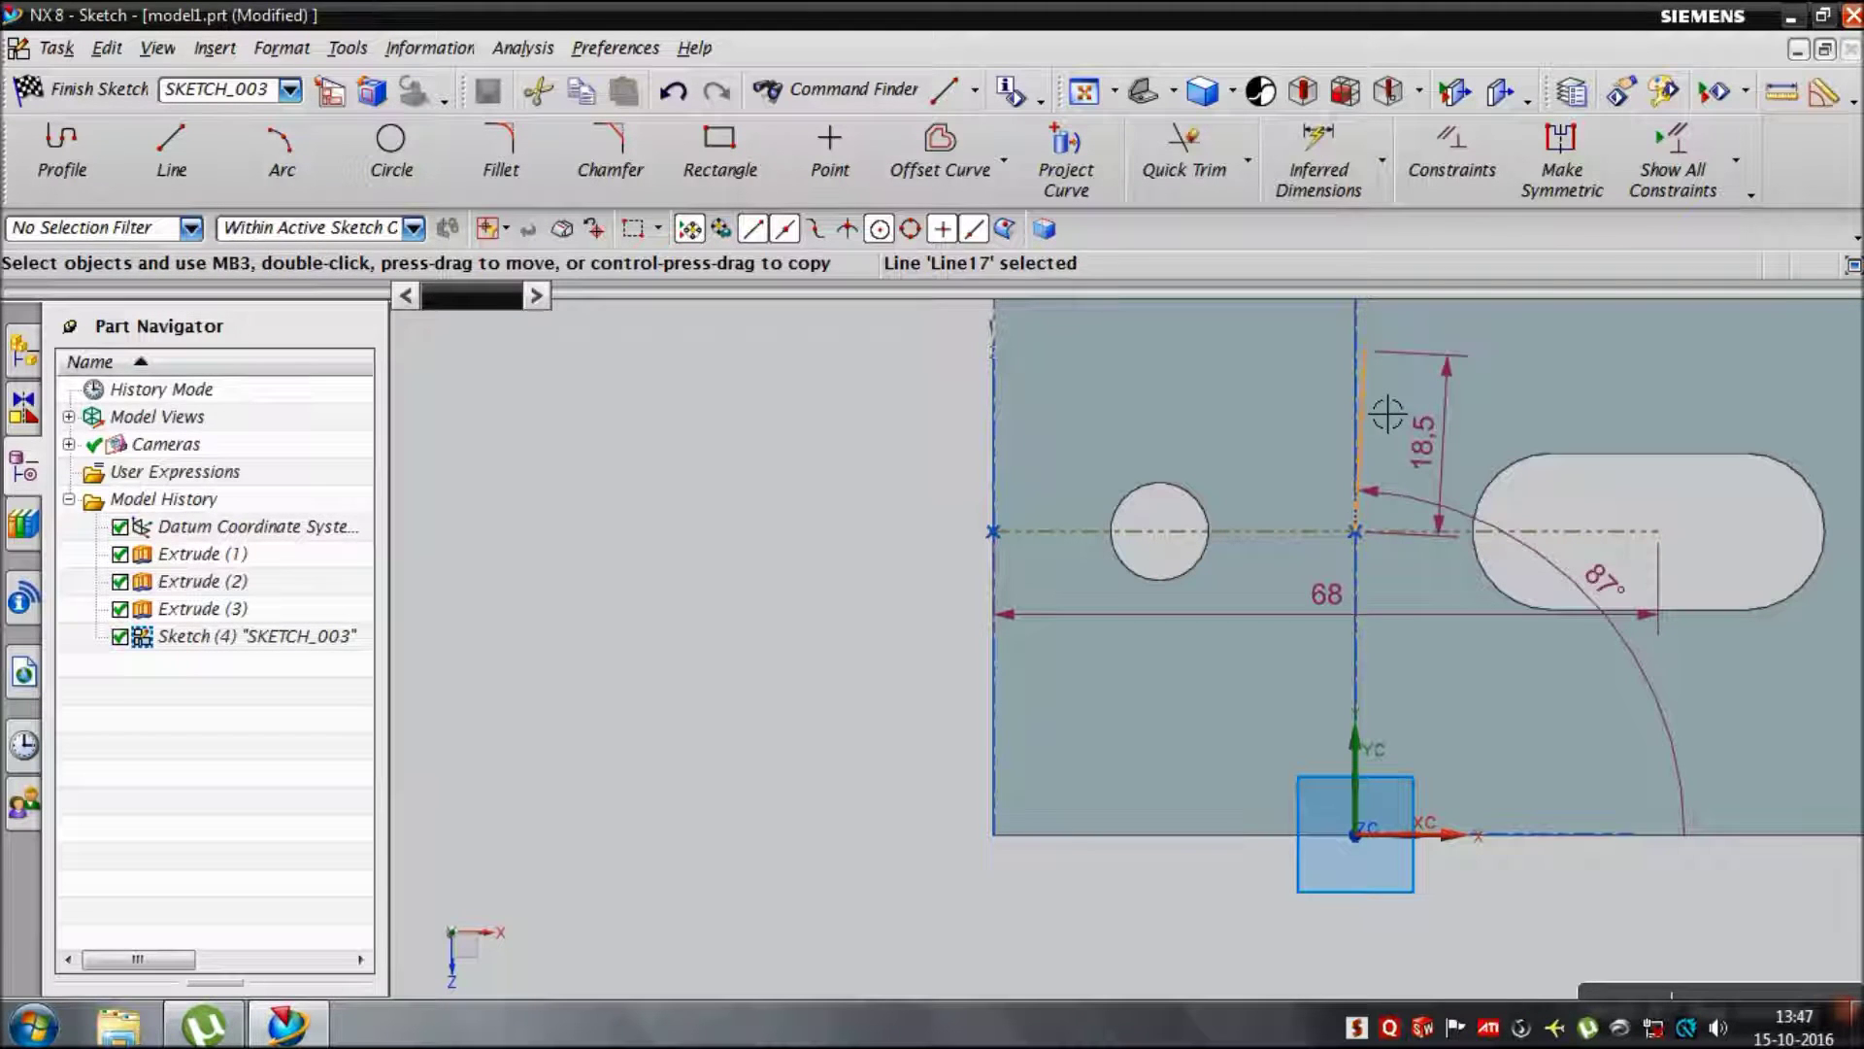
{"action": "left_click", "coordinate": [1299, 446]}
{"action": "left_click", "coordinate": [148, 170]}
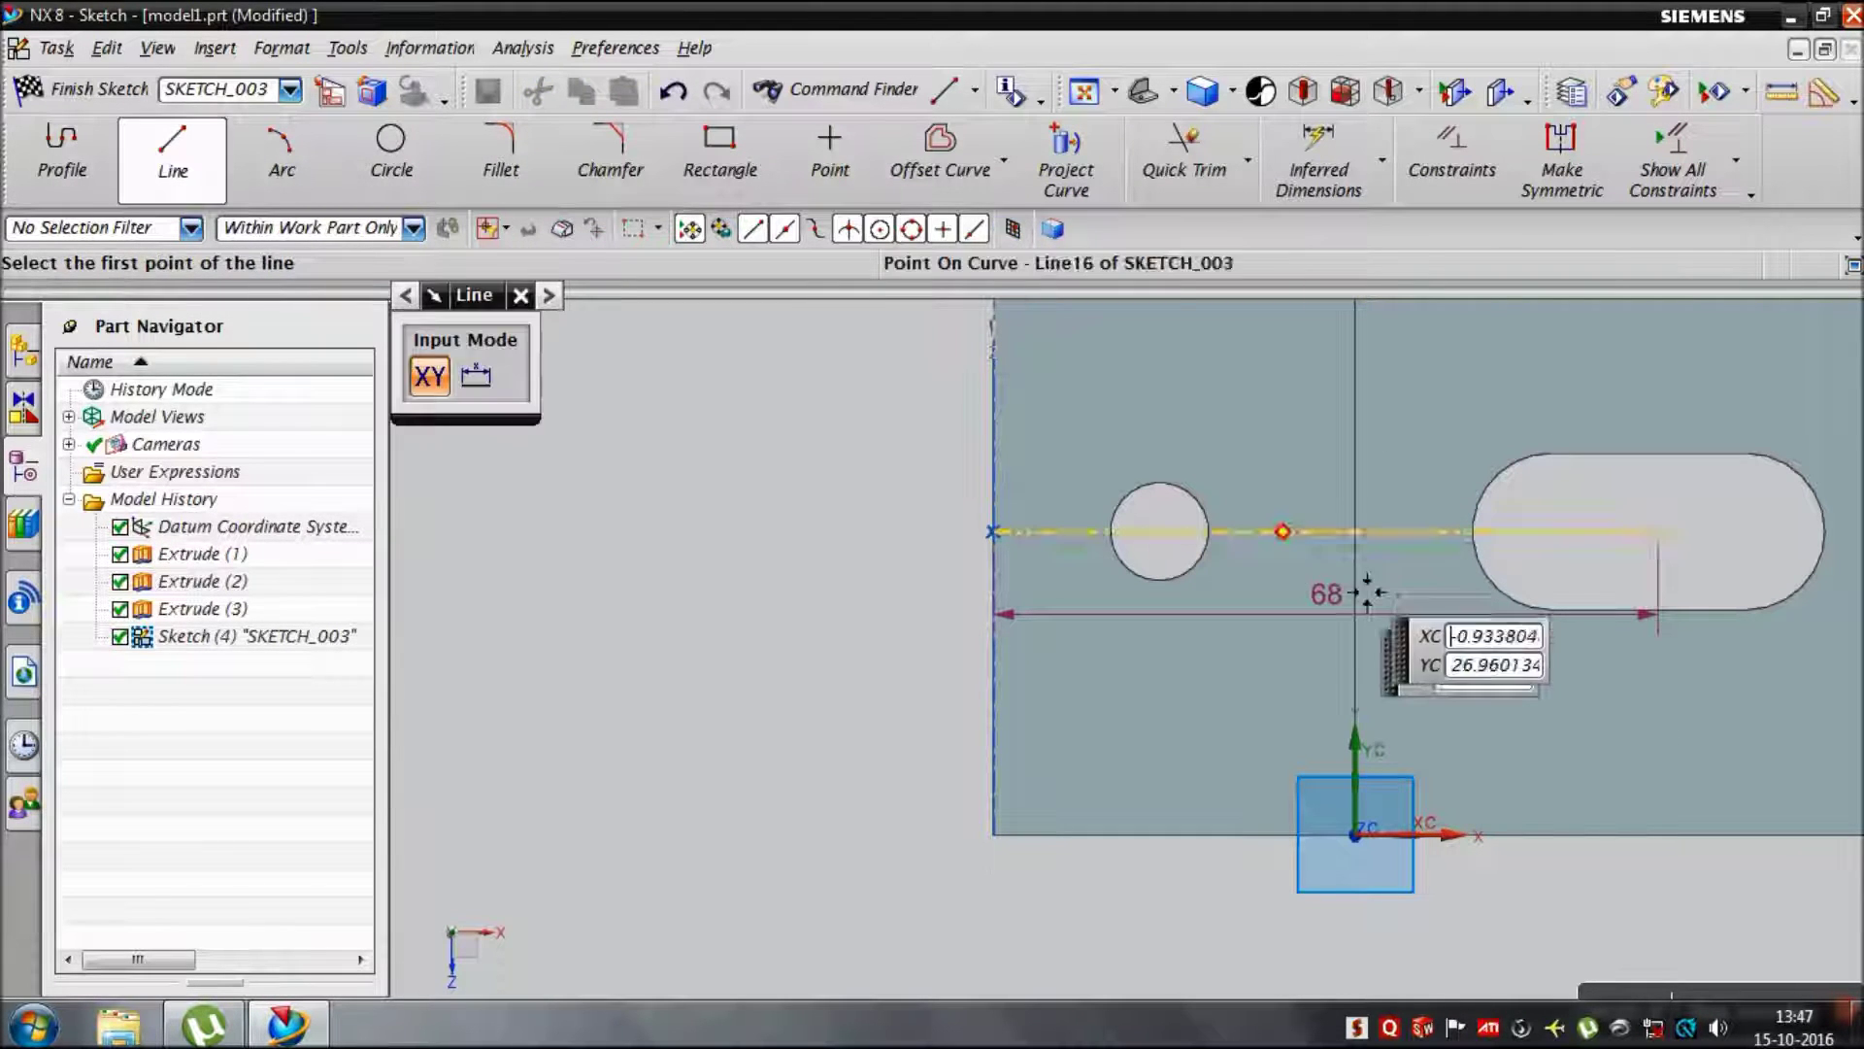
{"action": "left_click", "coordinate": [1371, 534]}
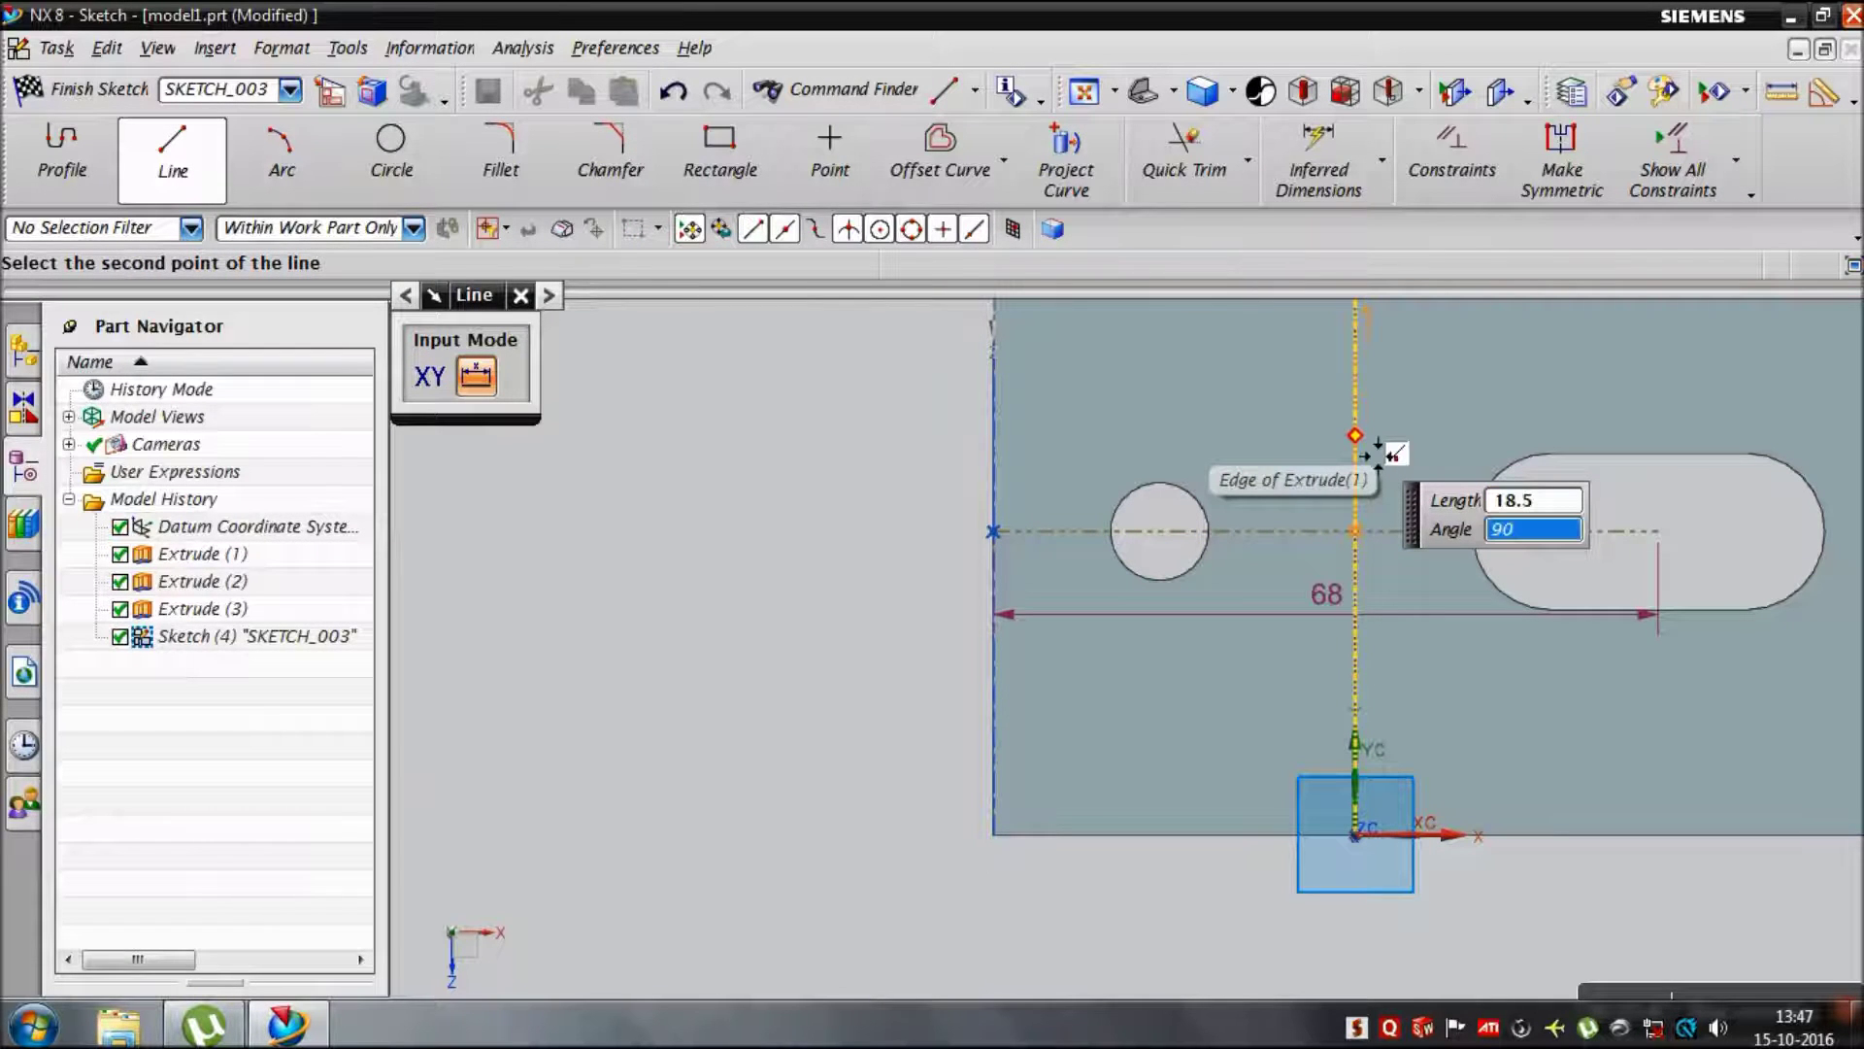
{"action": "left_click", "coordinate": [1379, 450]}
{"action": "key", "text": "Escape"}
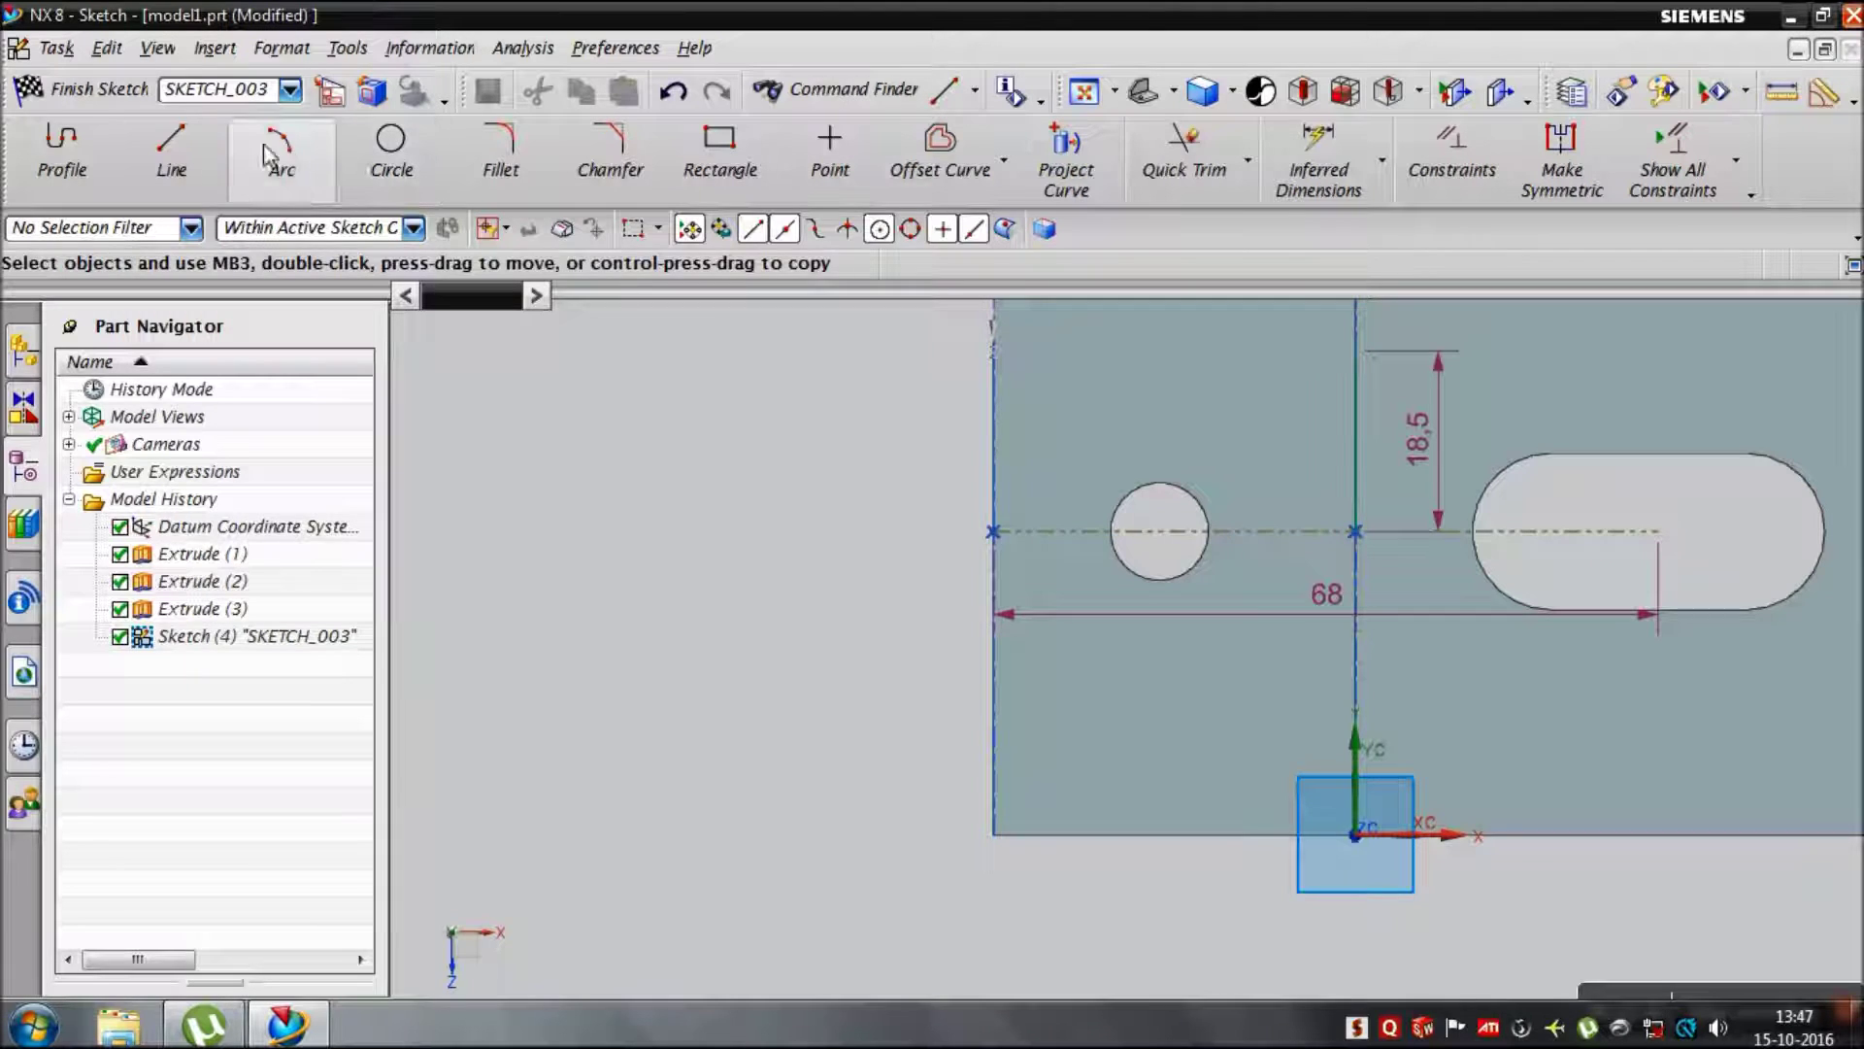
Step: Add a 12 line on the left edge and a slanted line to the vertical line's top
{"action": "left_click", "coordinate": [171, 153]}
{"action": "left_click", "coordinate": [993, 502]}
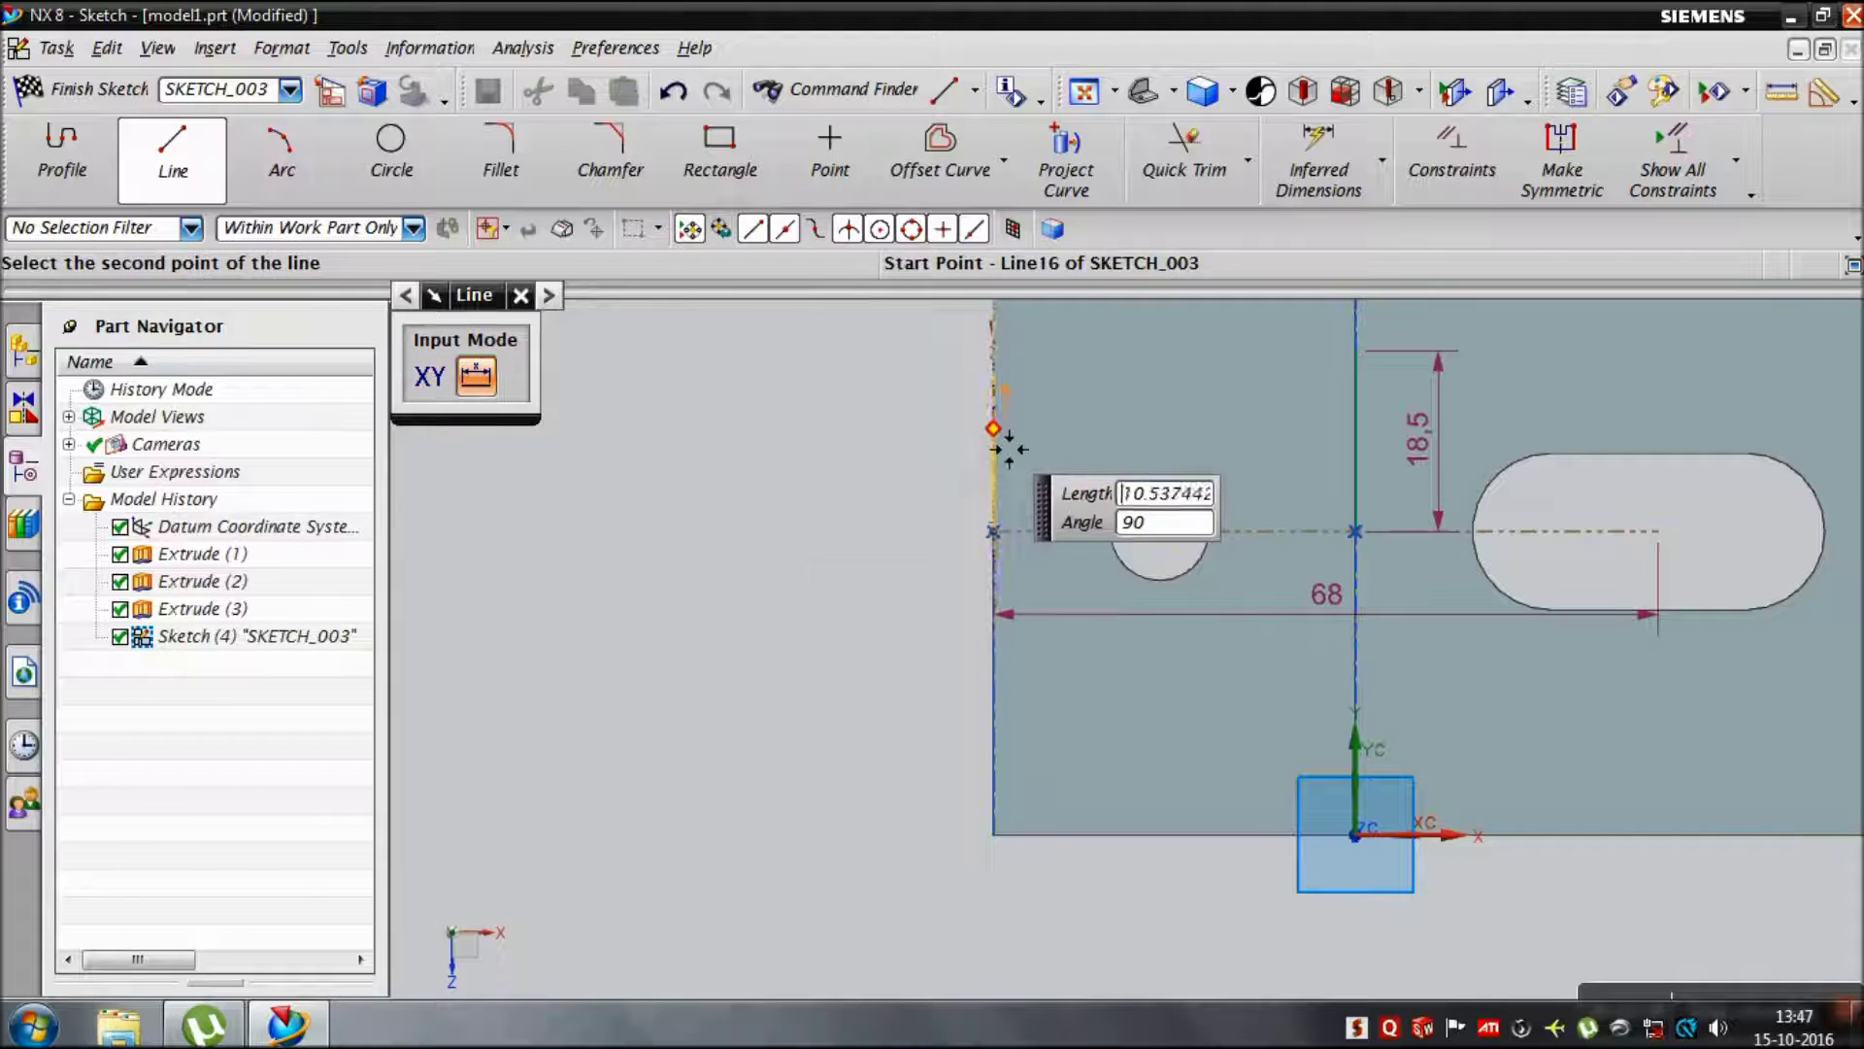
{"action": "type", "text": "72"}
{"action": "key", "text": "Return"}
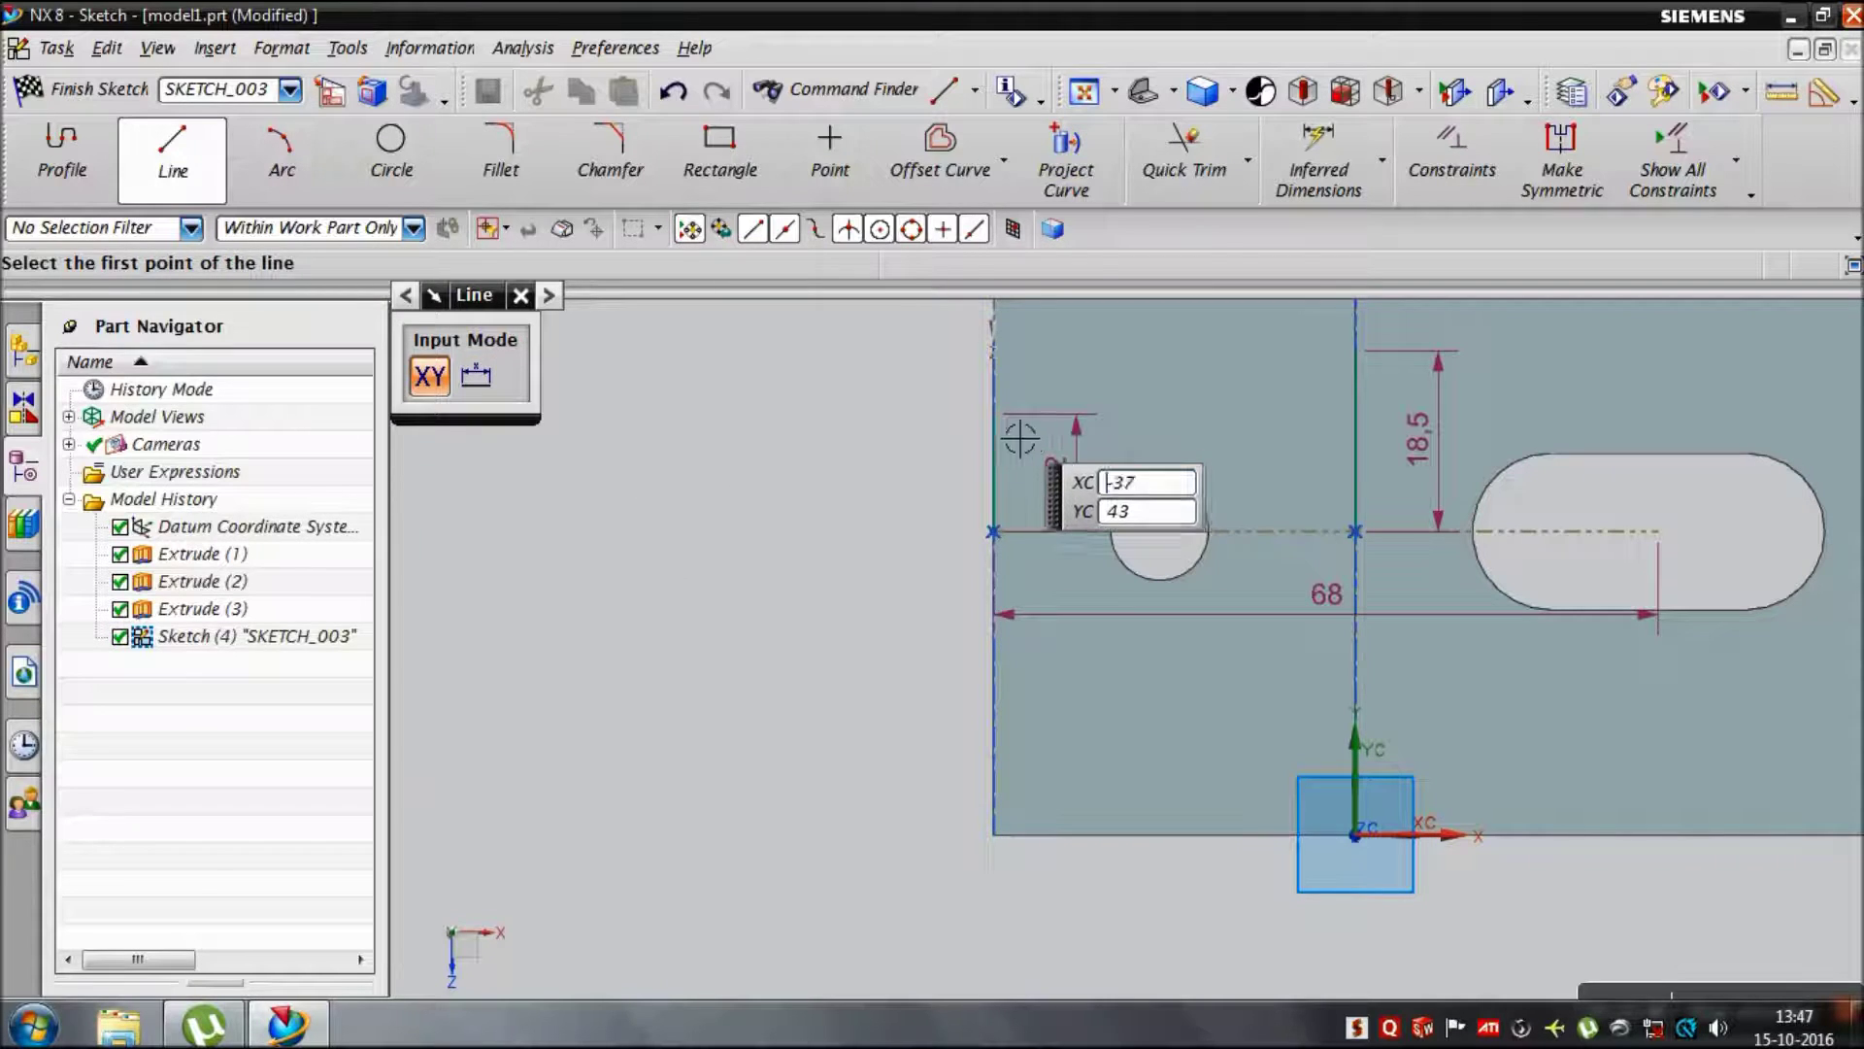
{"action": "left_click", "coordinate": [1010, 427]}
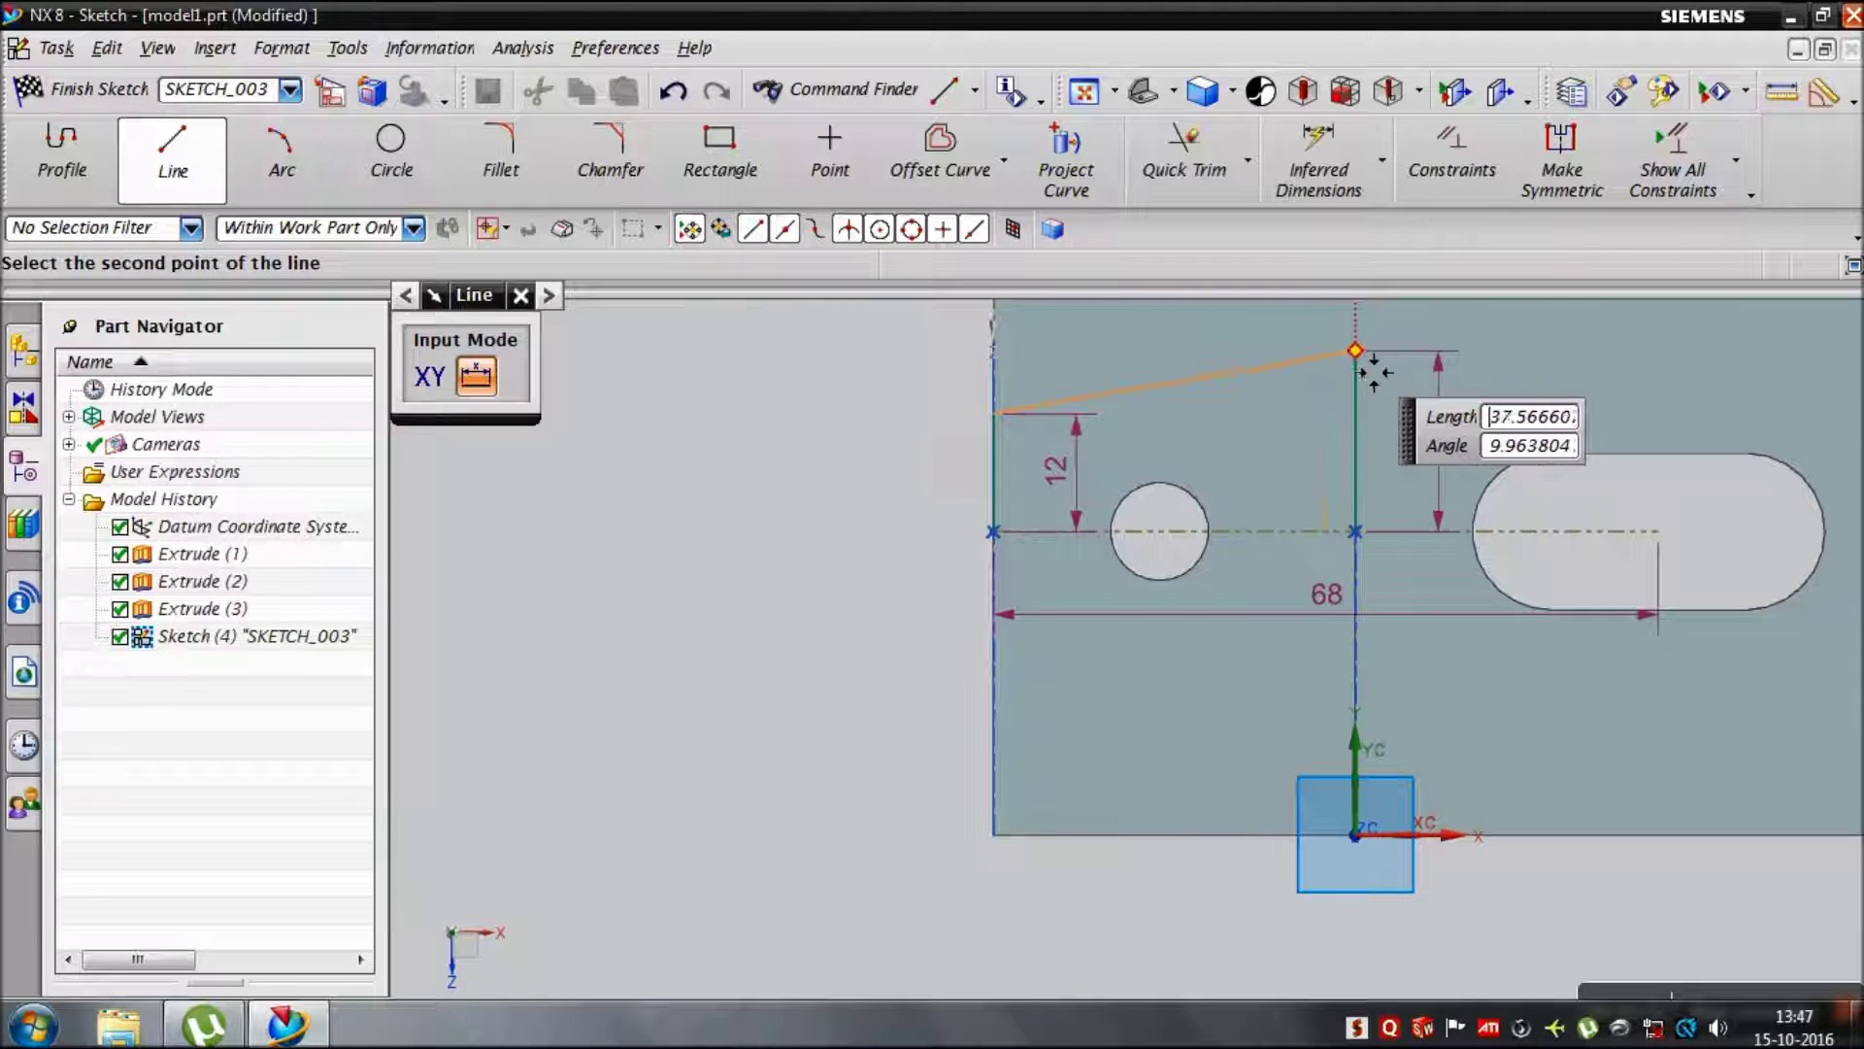
{"action": "left_click", "coordinate": [1364, 364]}
{"action": "key", "text": "Escape"}
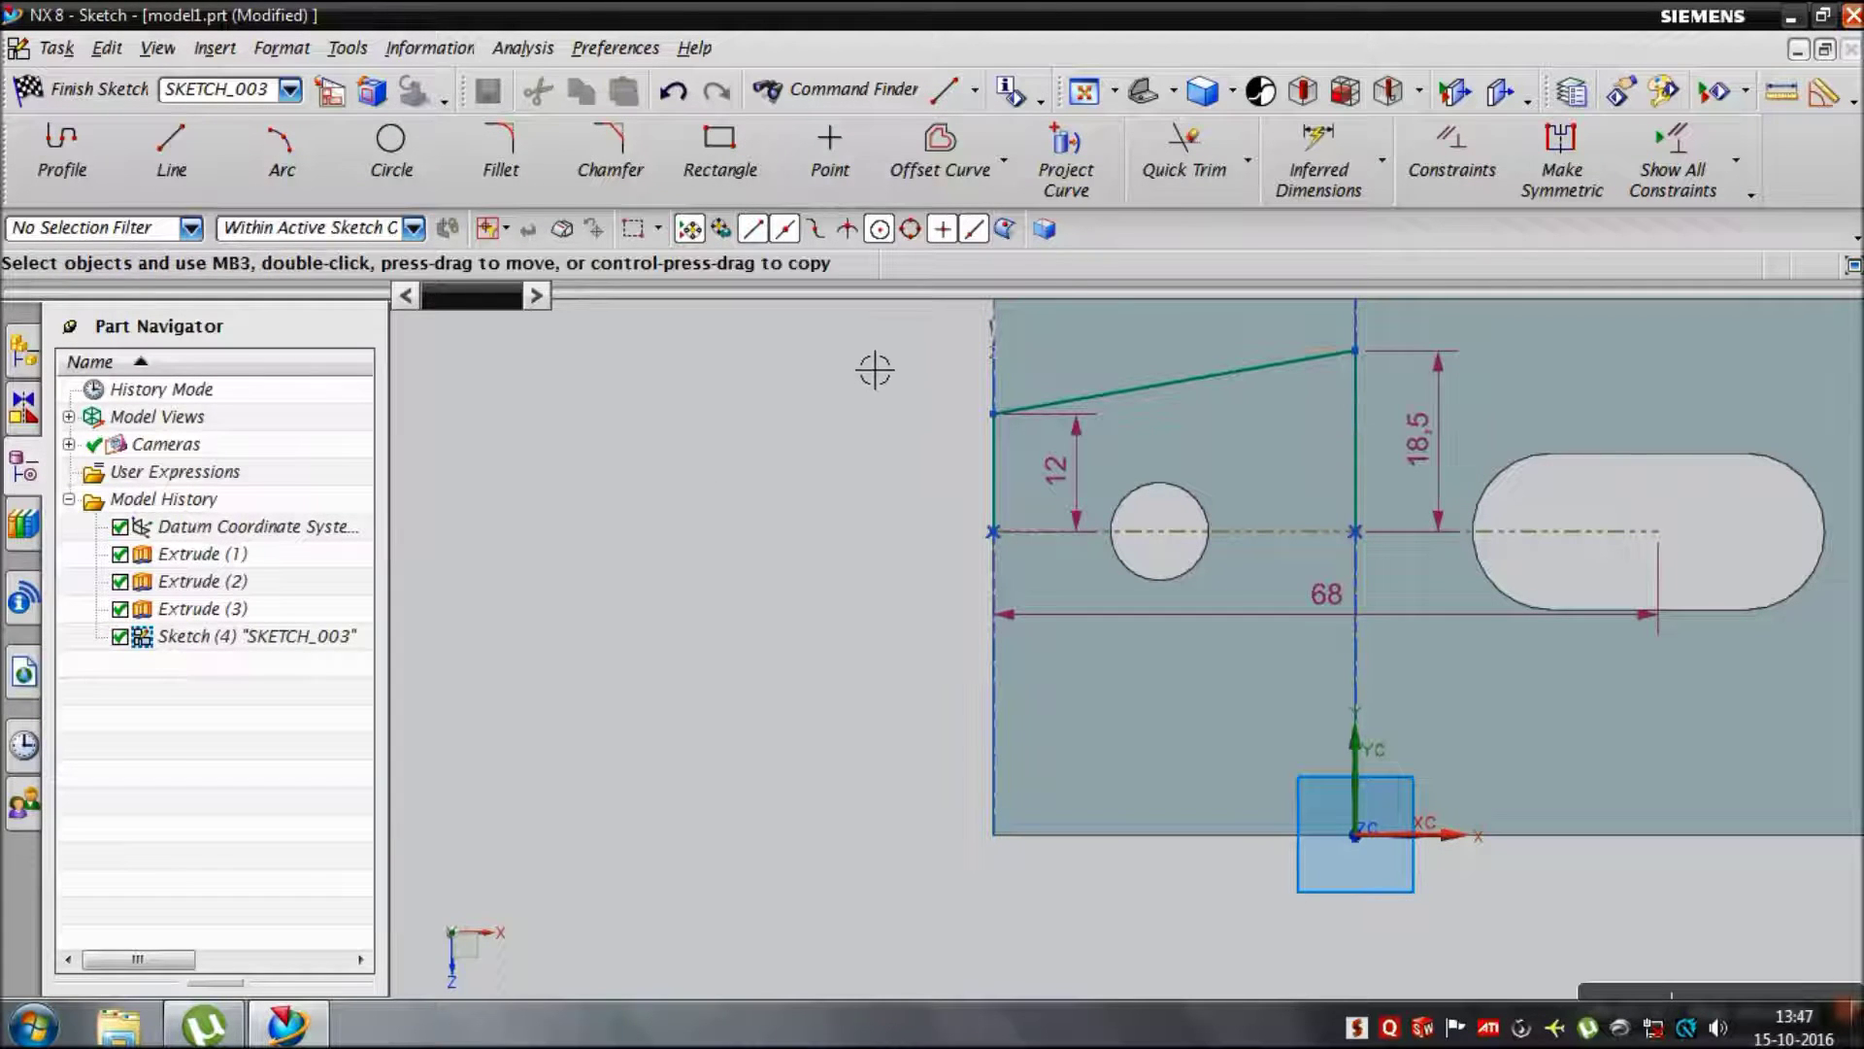
Step: Mirror the notch lines about the reference centreline and finish the sketch
{"action": "left_click_drag", "start_coordinate": [1133, 508], "coordinate": [1459, 645]}
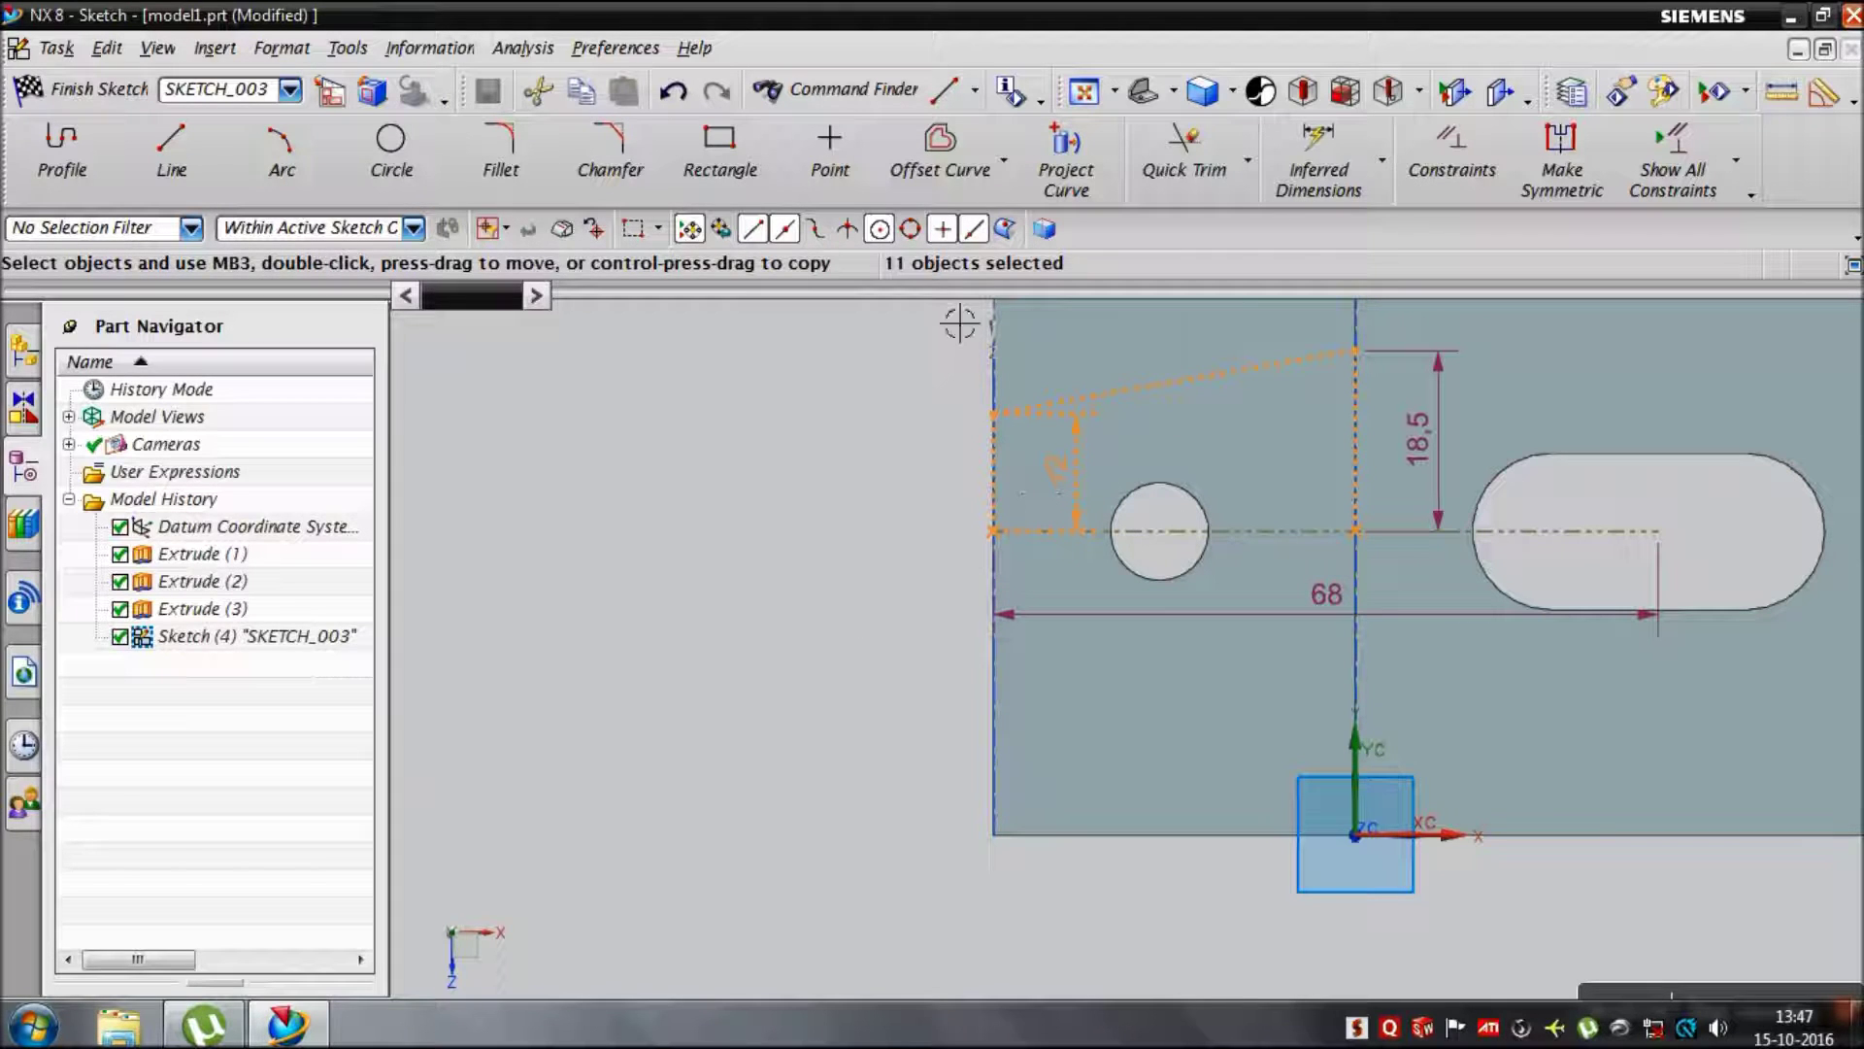
{"action": "left_click", "coordinate": [1005, 179]}
{"action": "left_click", "coordinate": [971, 283]}
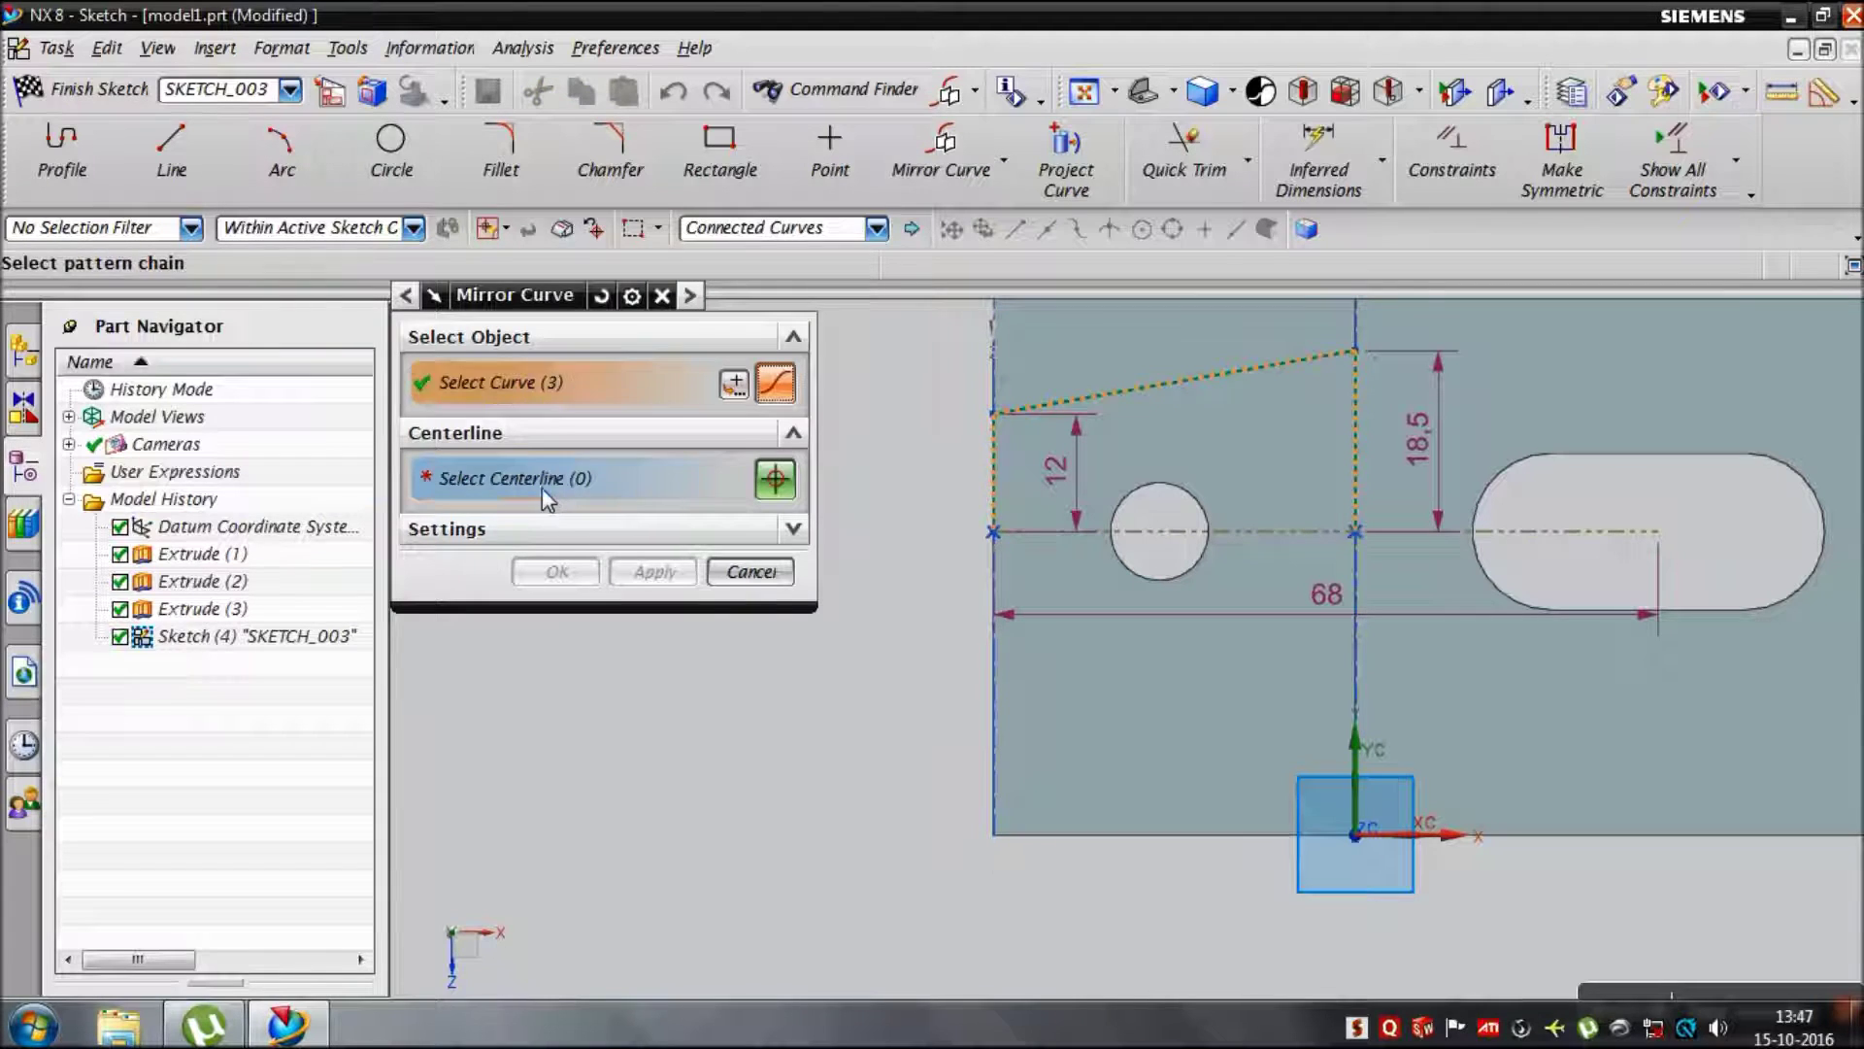
{"action": "left_click", "coordinate": [1261, 532]}
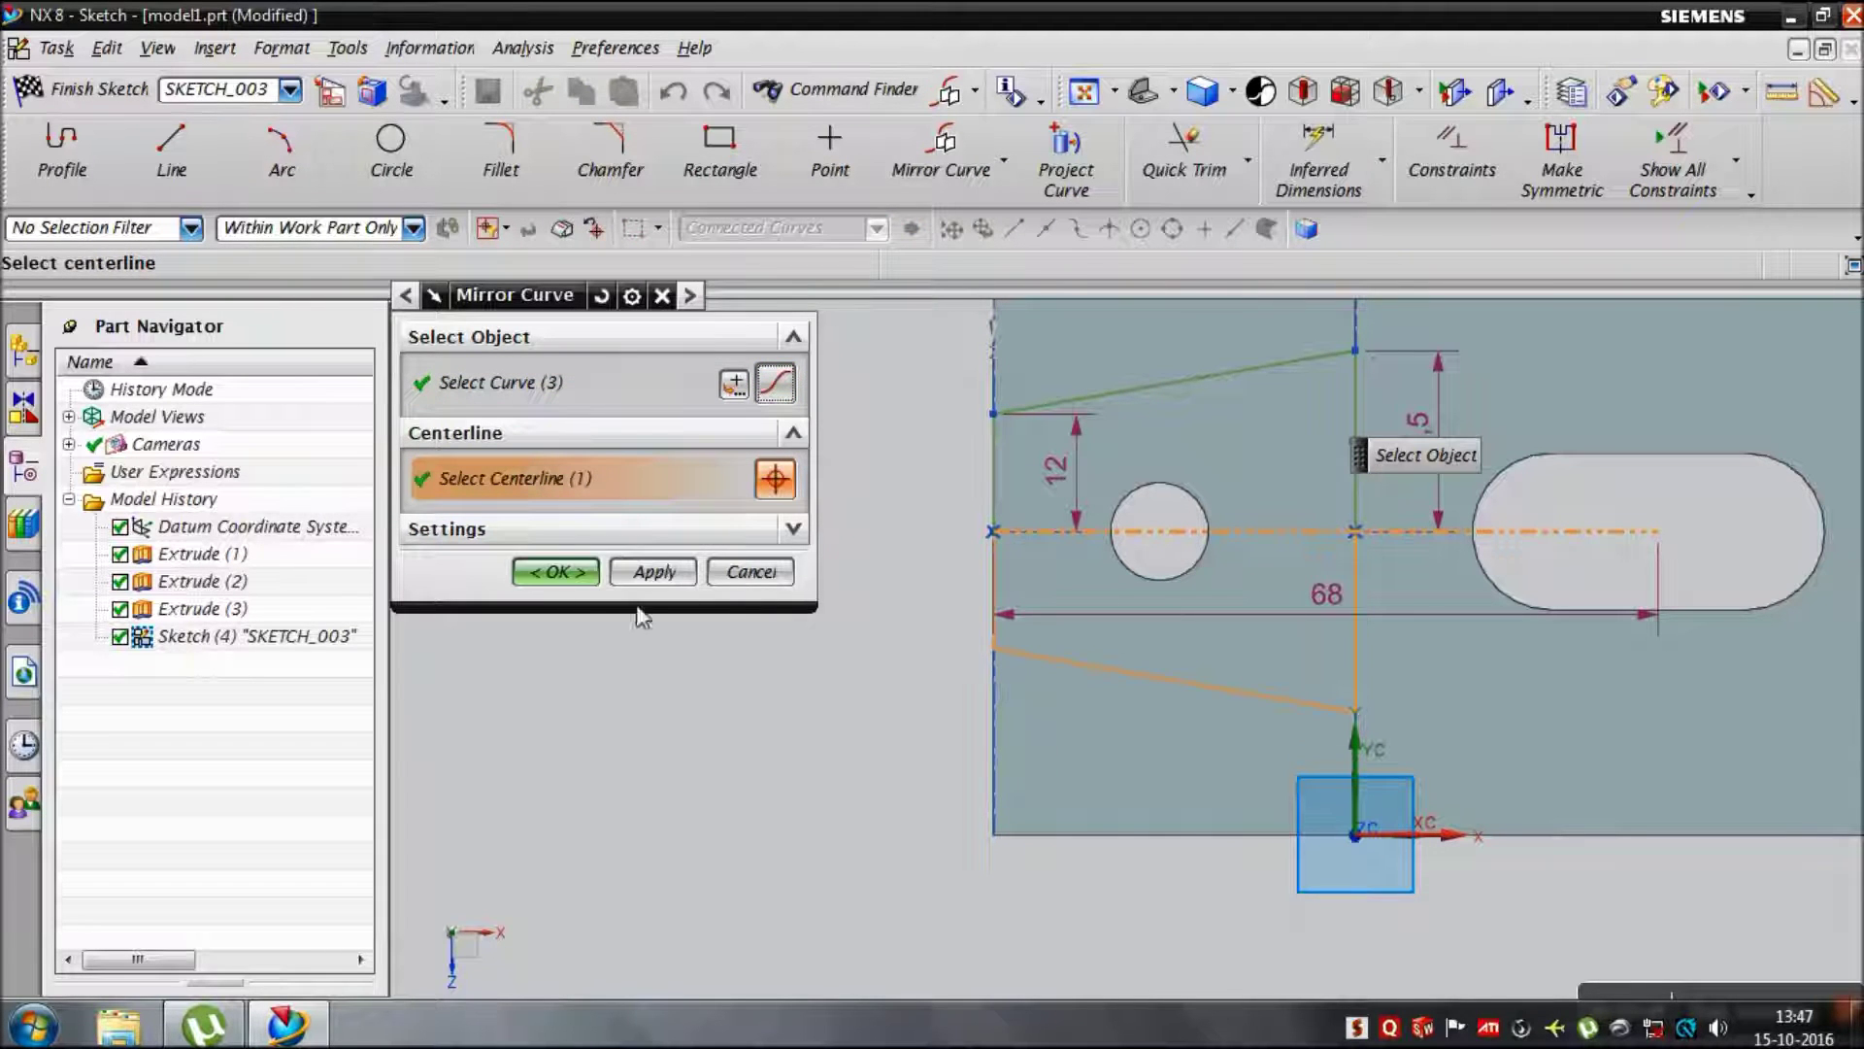
{"action": "left_click", "coordinate": [554, 571]}
{"action": "key", "text": "ctrl+q"}
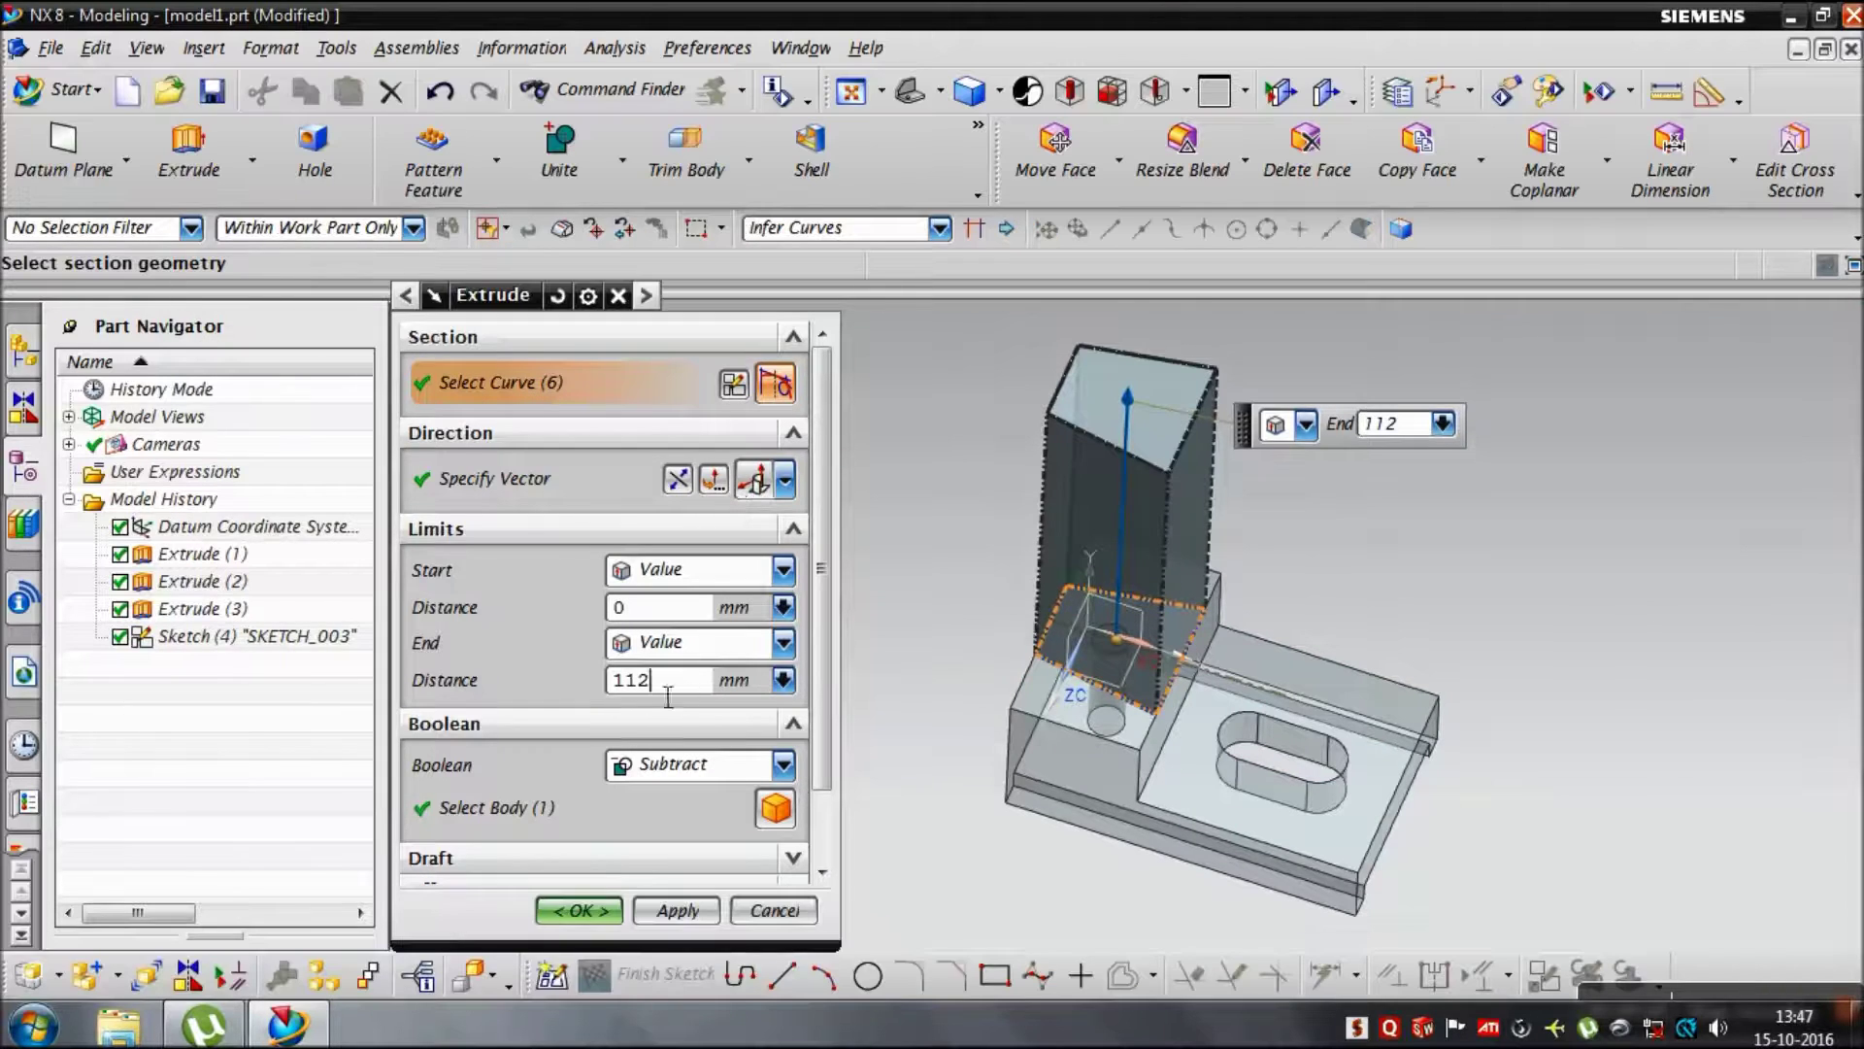
Step: Cut the notch profile 12 mm deep with a reversed subtract extrusion
{"action": "type", "text": "12"}
{"action": "key", "text": "Return"}
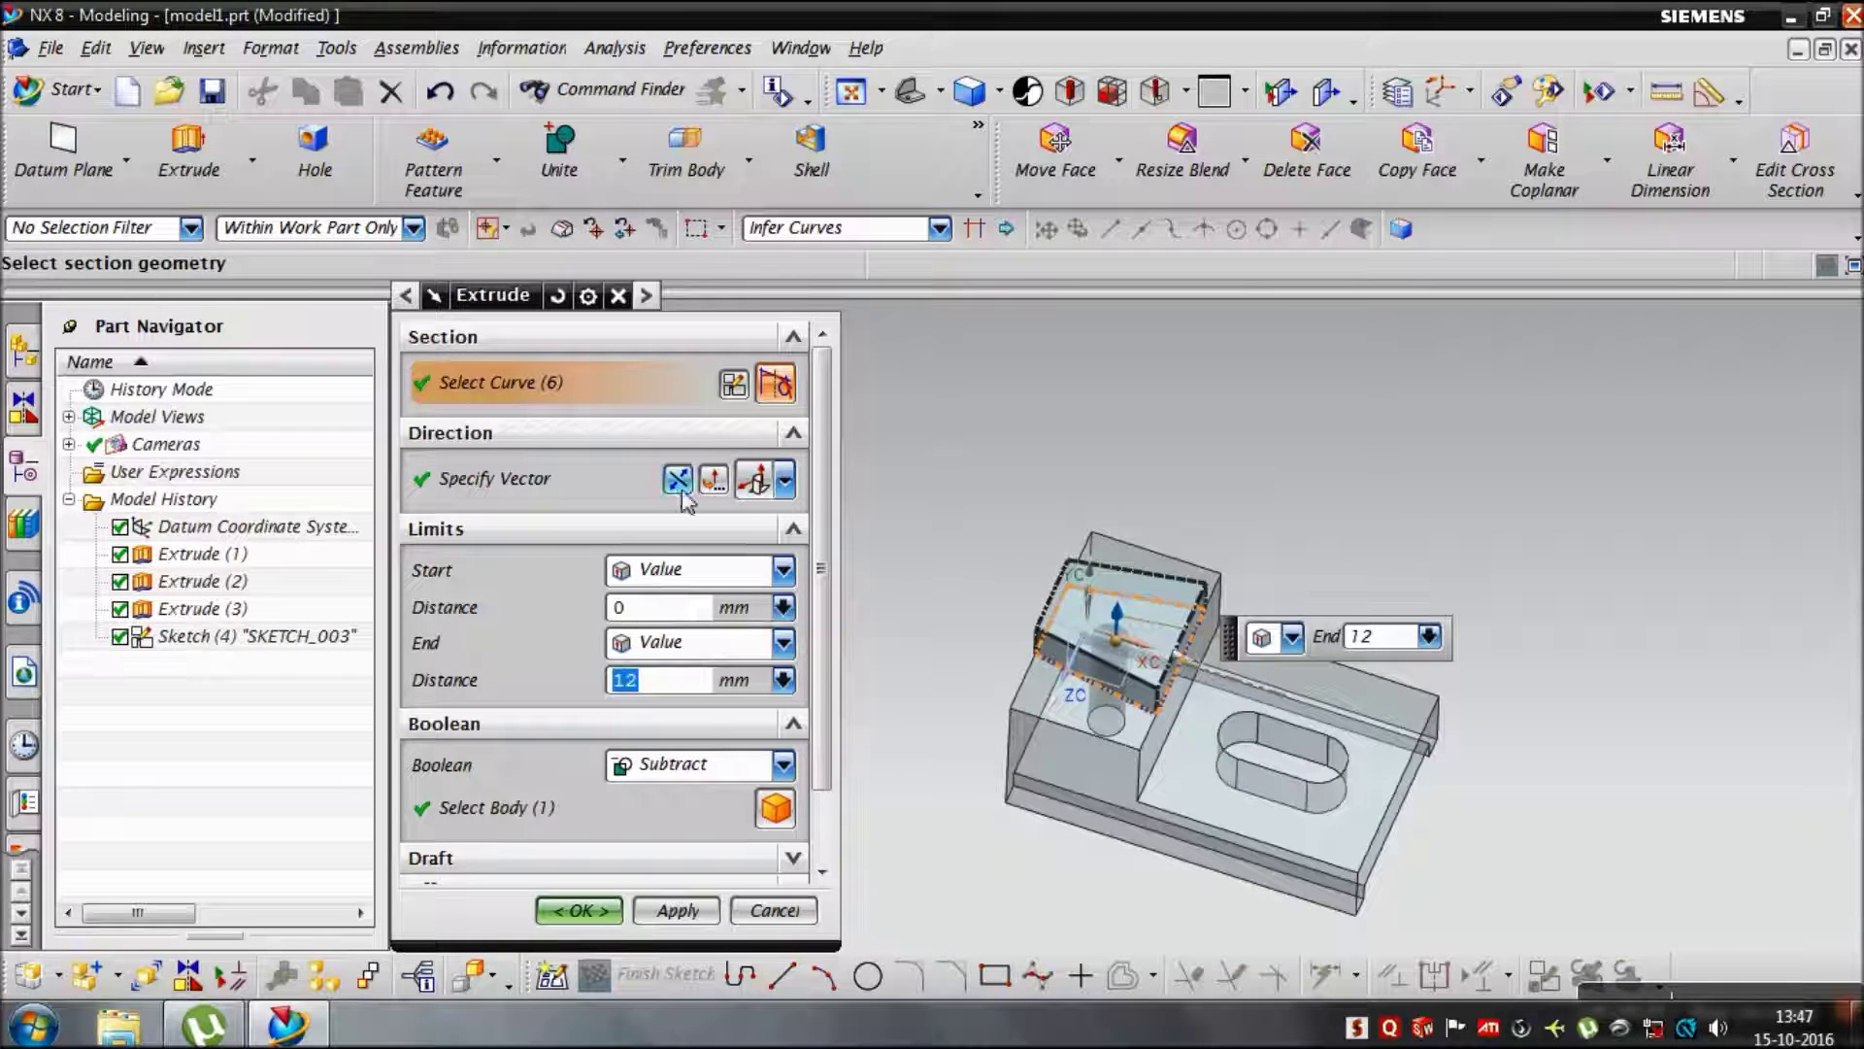
{"action": "left_click", "coordinate": [679, 482]}
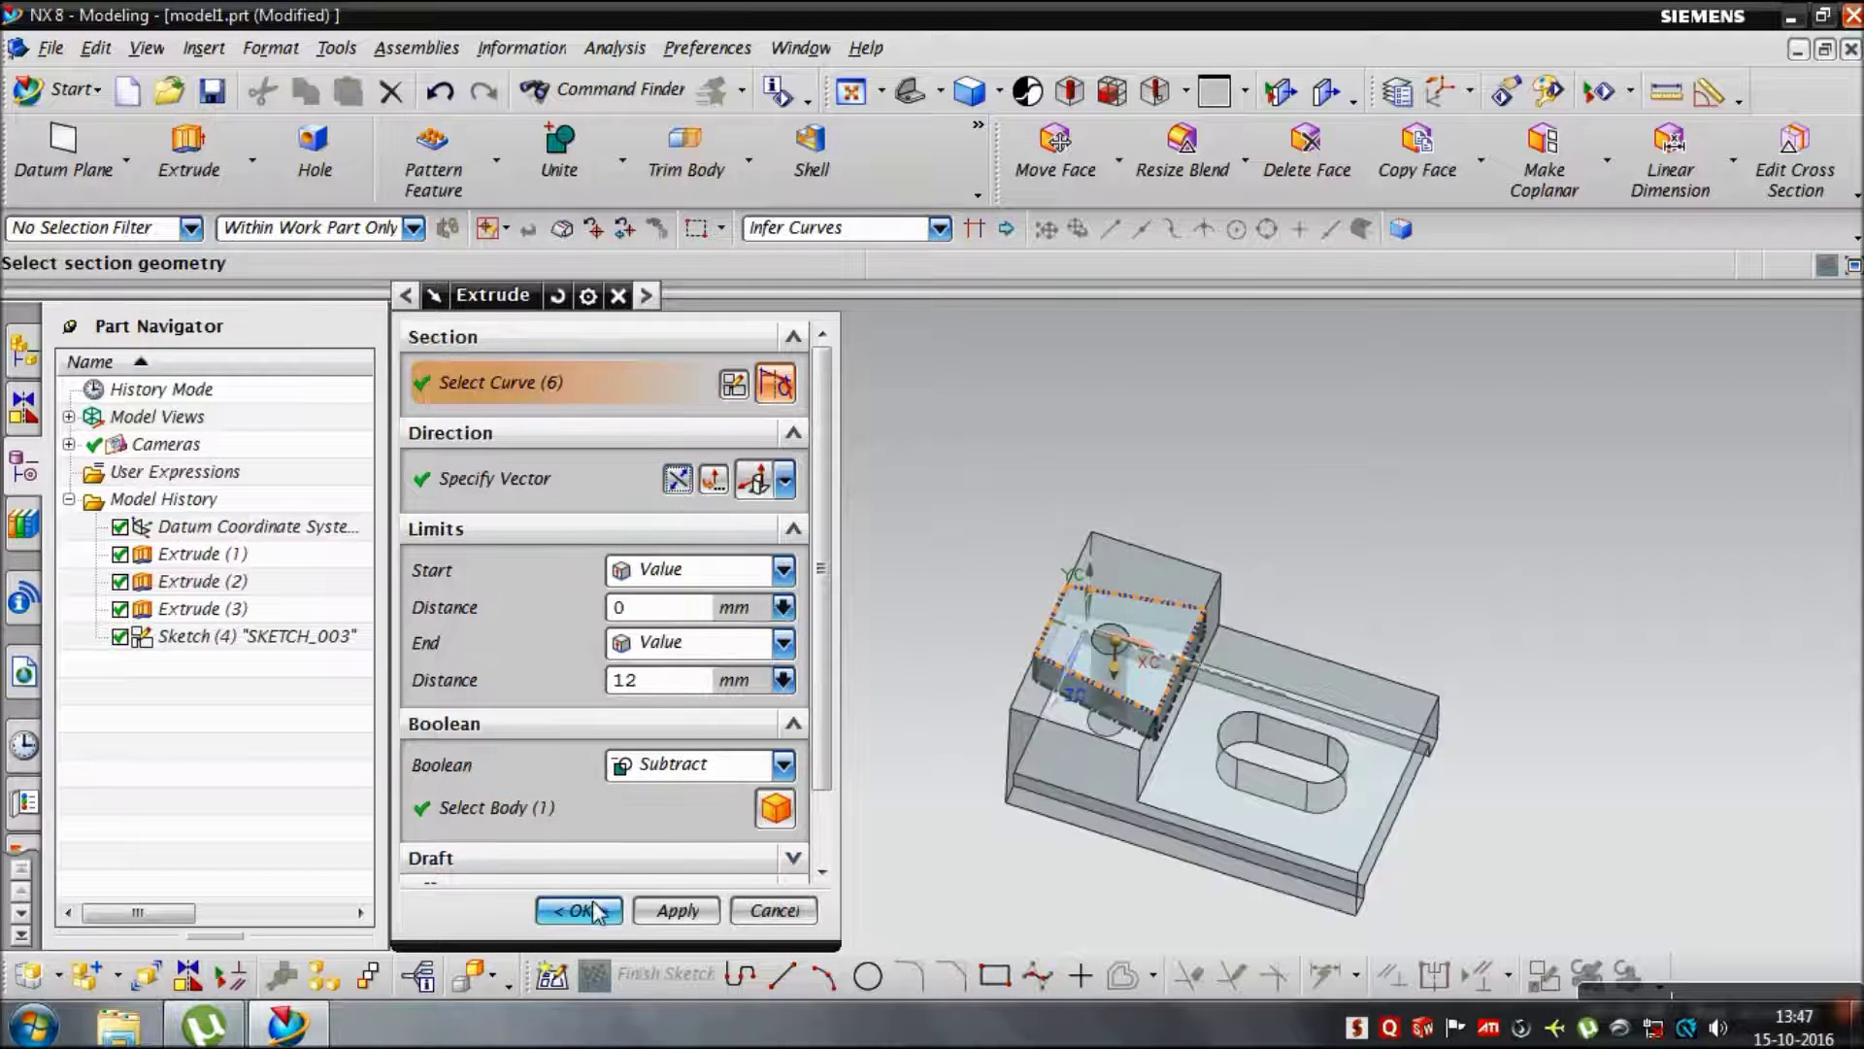
{"action": "left_click", "coordinate": [593, 910]}
{"action": "mouse_move", "coordinate": [794, 674]}
{"action": "middle_mouse_down"}
{"action": "mouse_move", "coordinate": [846, 734]}
{"action": "mouse_move", "coordinate": [783, 654]}
{"action": "mouse_move", "coordinate": [763, 708]}
{"action": "middle_mouse_up"}
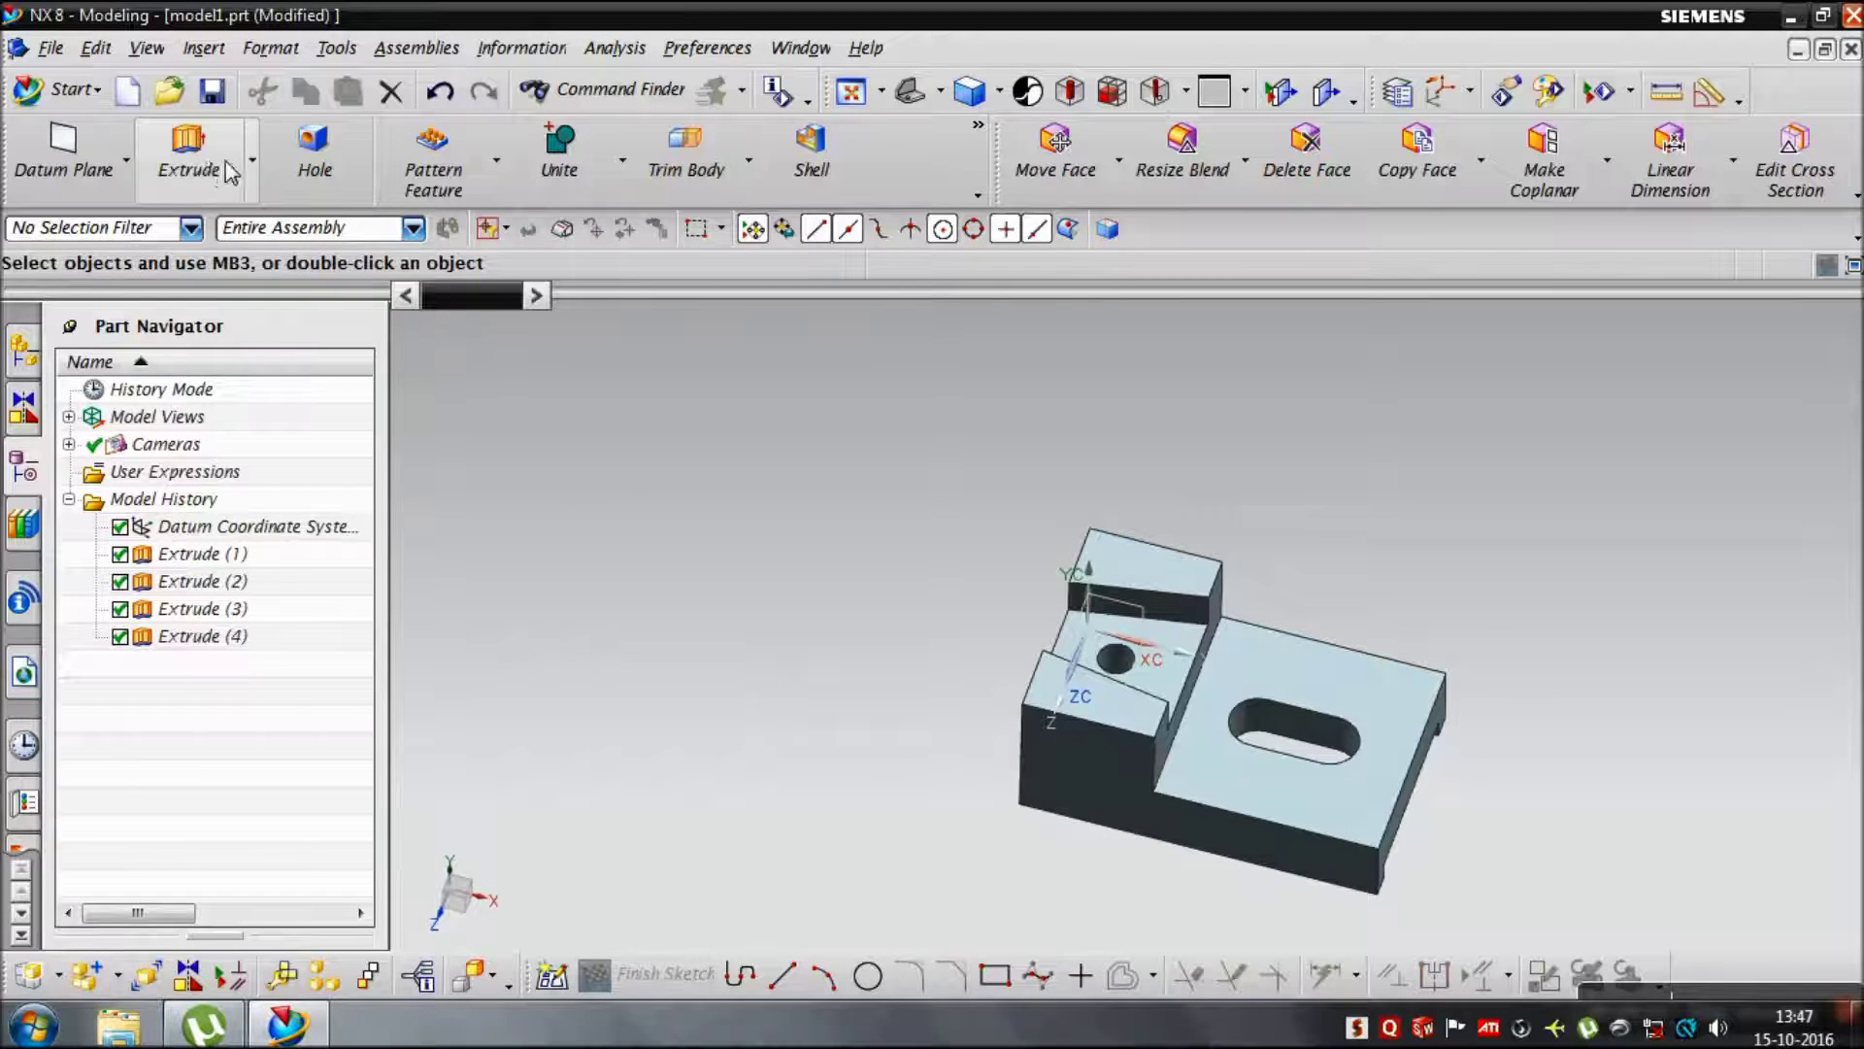
{"action": "left_click", "coordinate": [1138, 730]}
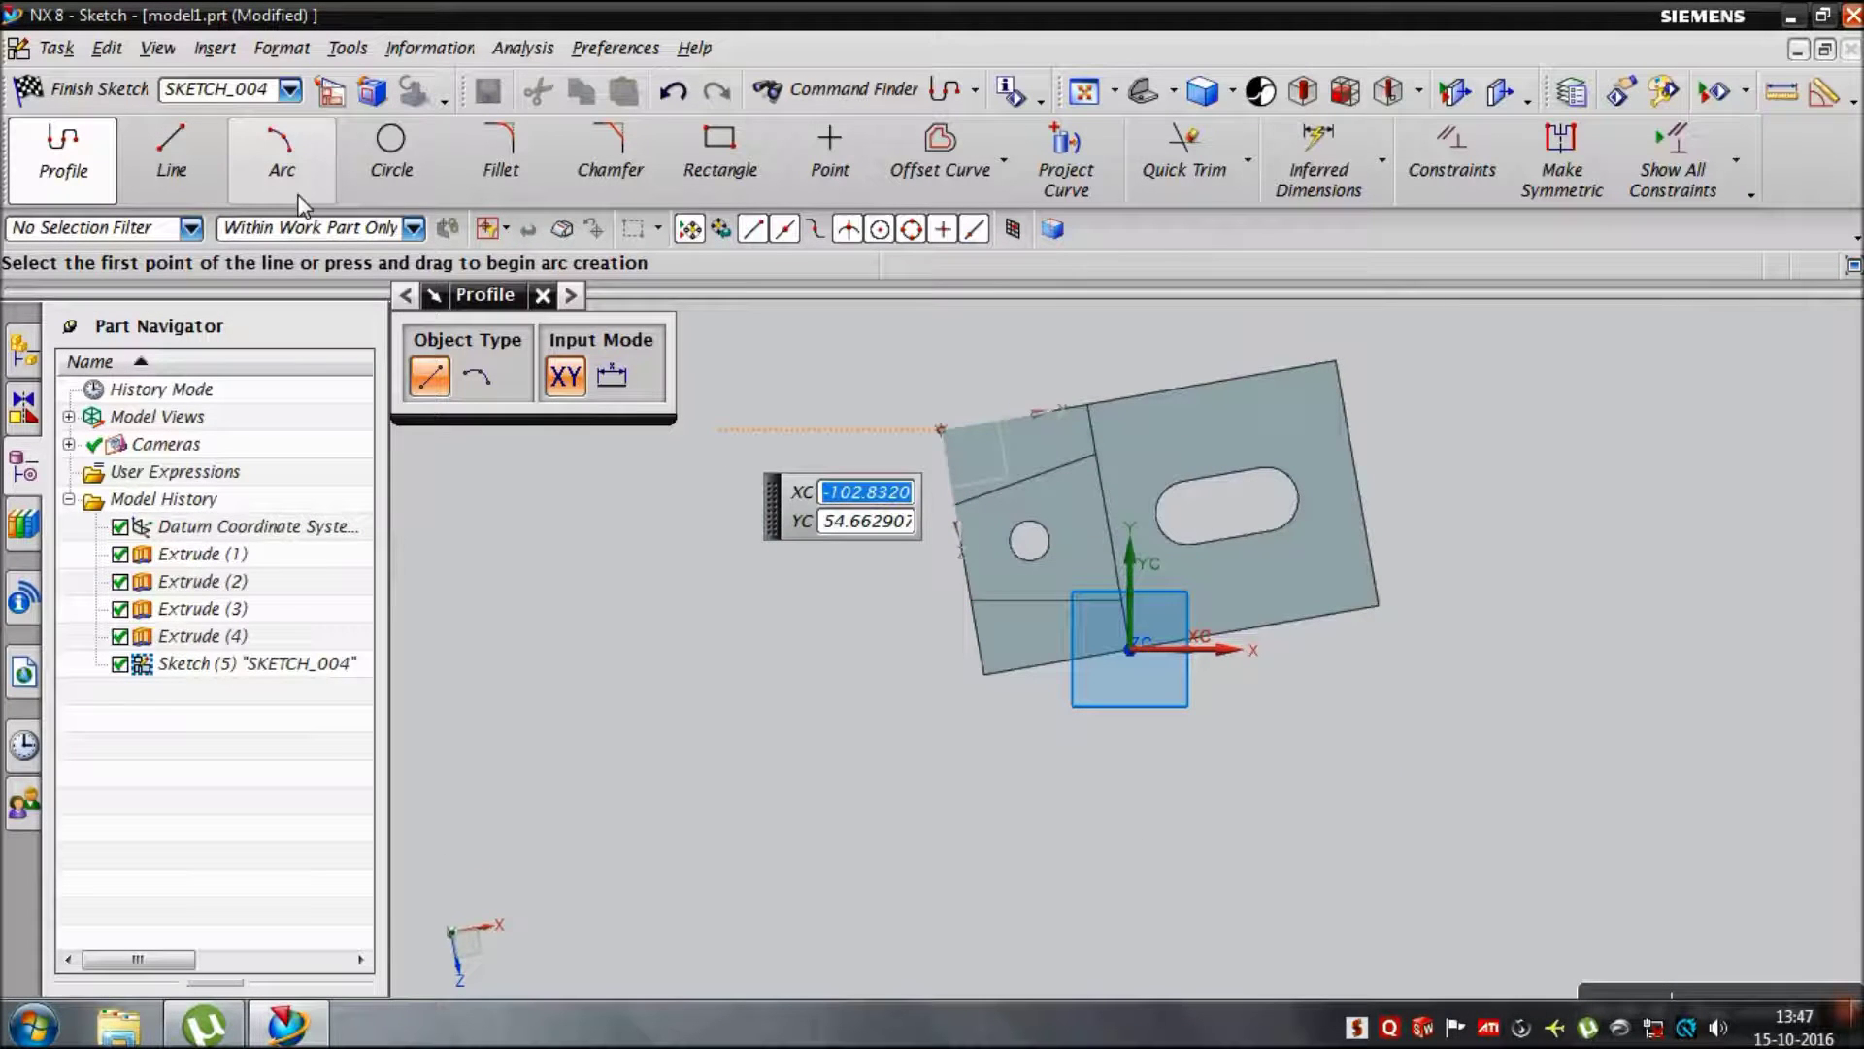
Step: Draw a small circle on the notch face near its top-left corner
{"action": "left_click", "coordinate": [392, 156]}
{"action": "scroll", "coordinate": [1060, 445], "scroll_direction": "up", "scroll_amount": 3}
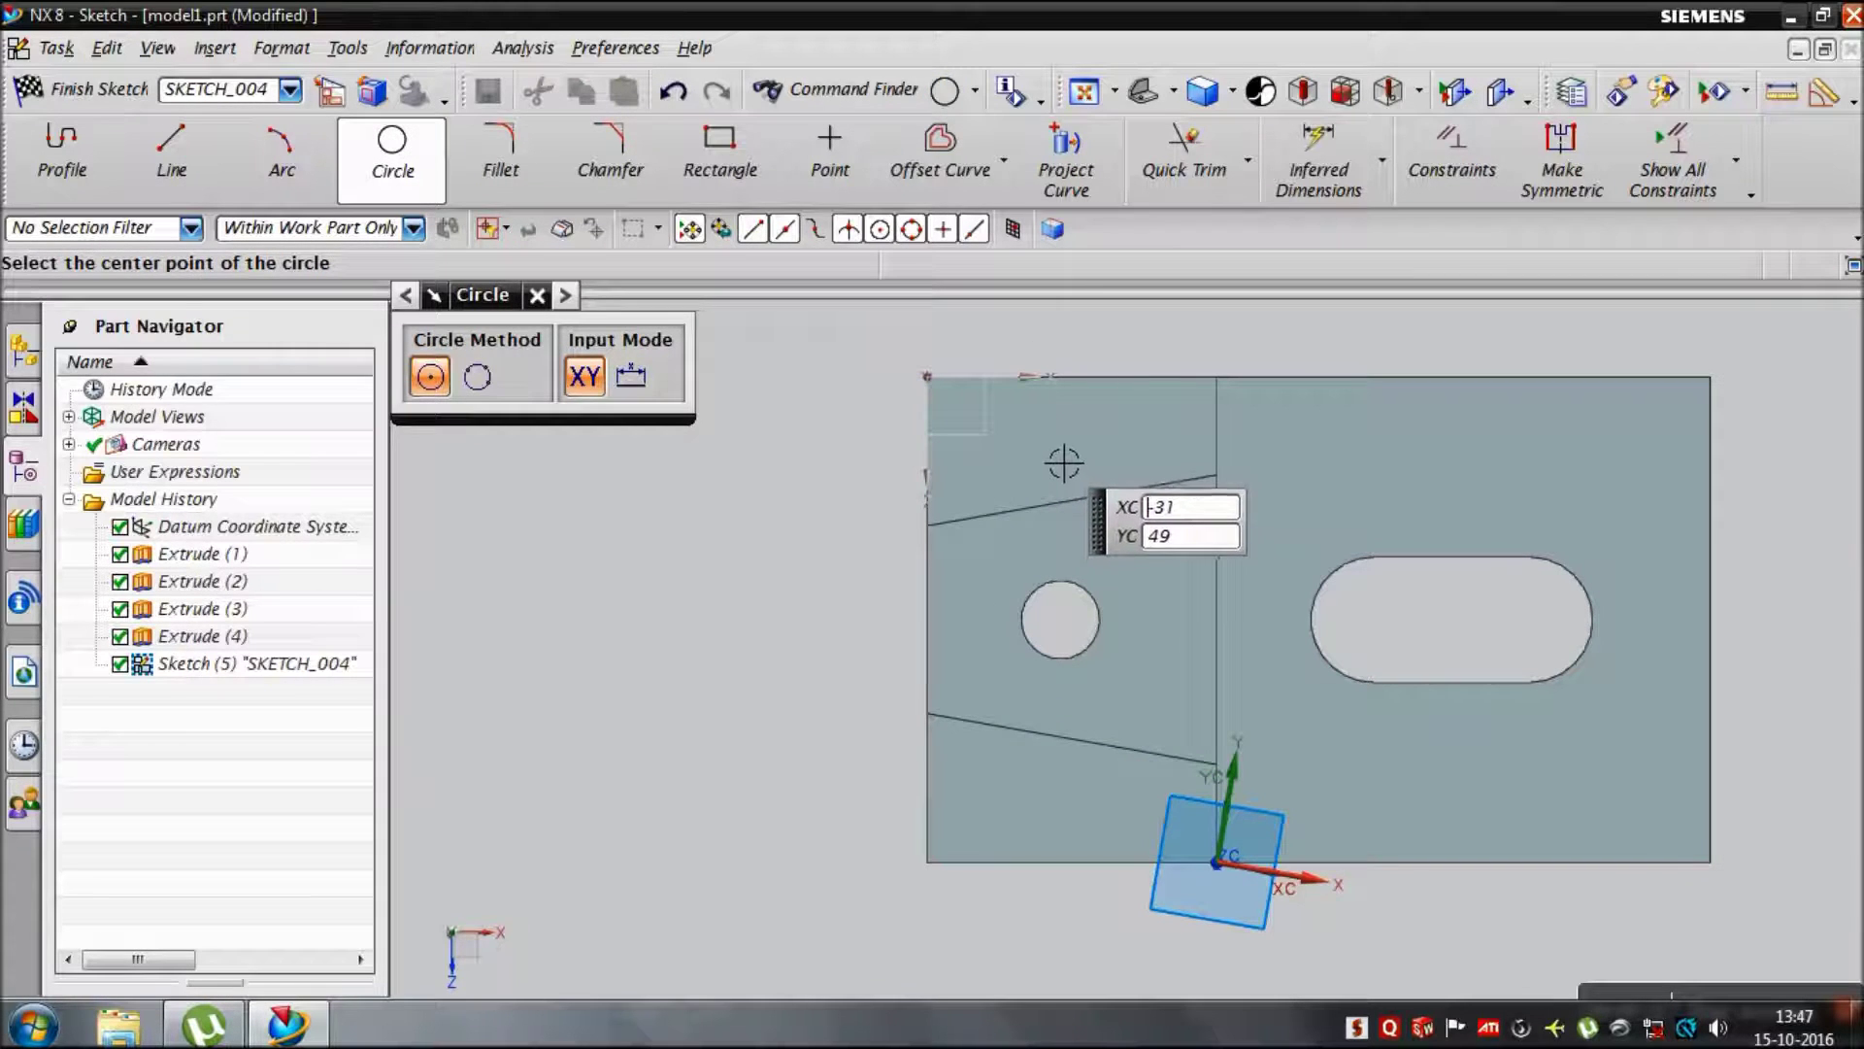
{"action": "left_click", "coordinate": [1034, 436]}
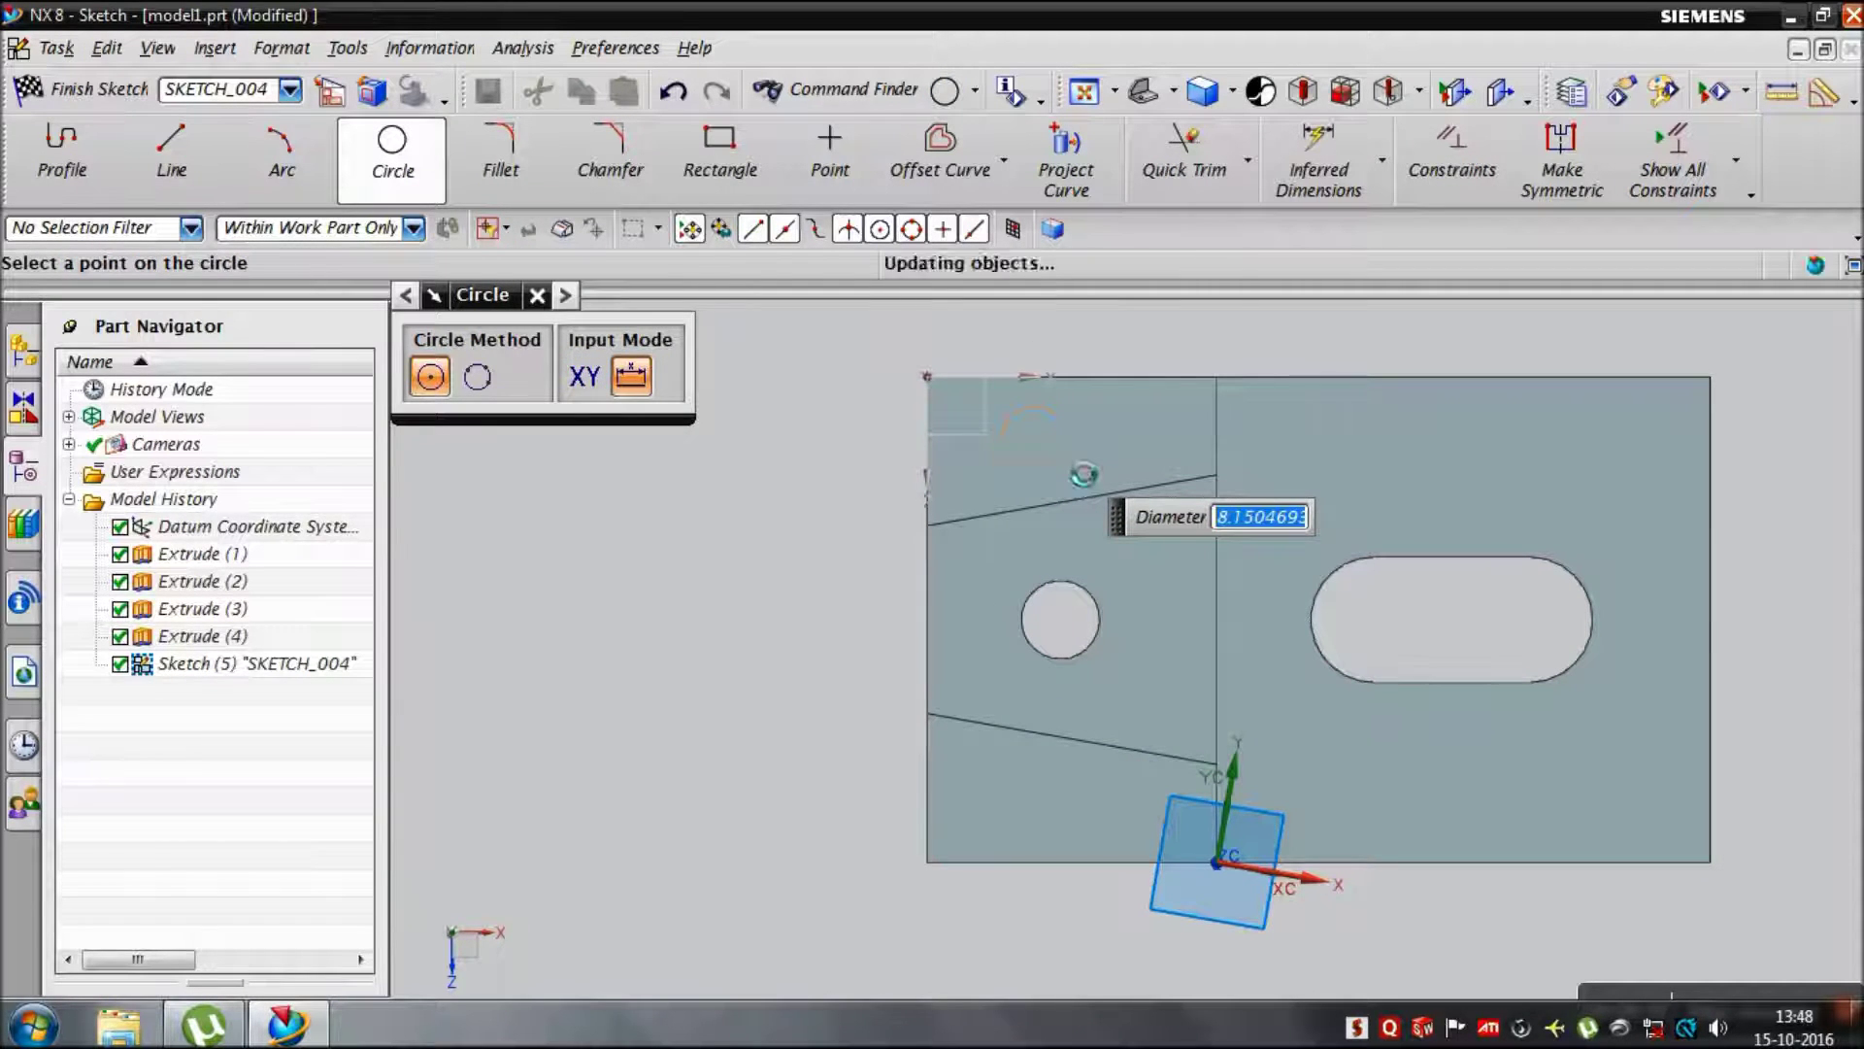
{"action": "left_click", "coordinate": [1084, 475]}
{"action": "key", "text": "Escape"}
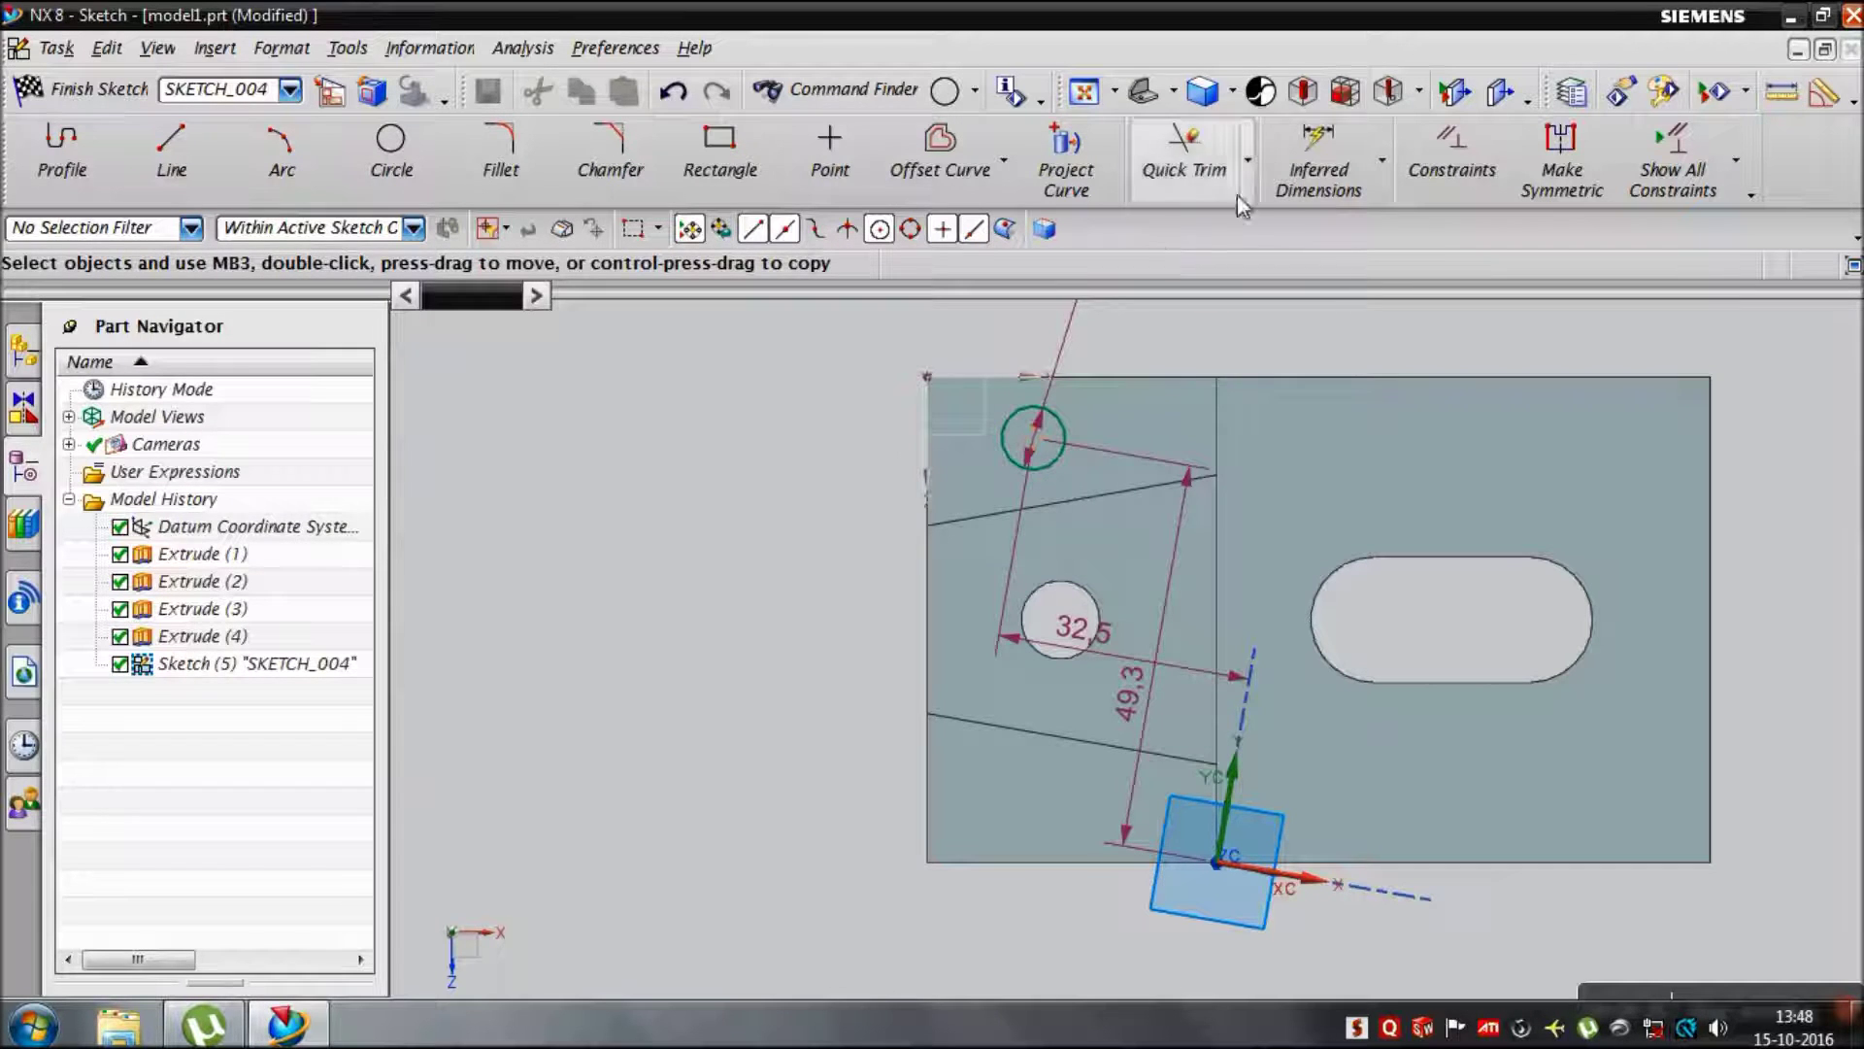
Step: Dimension the small circle to a 6 mm diameter
{"action": "left_click", "coordinate": [1318, 155]}
{"action": "left_click", "coordinate": [1063, 429]}
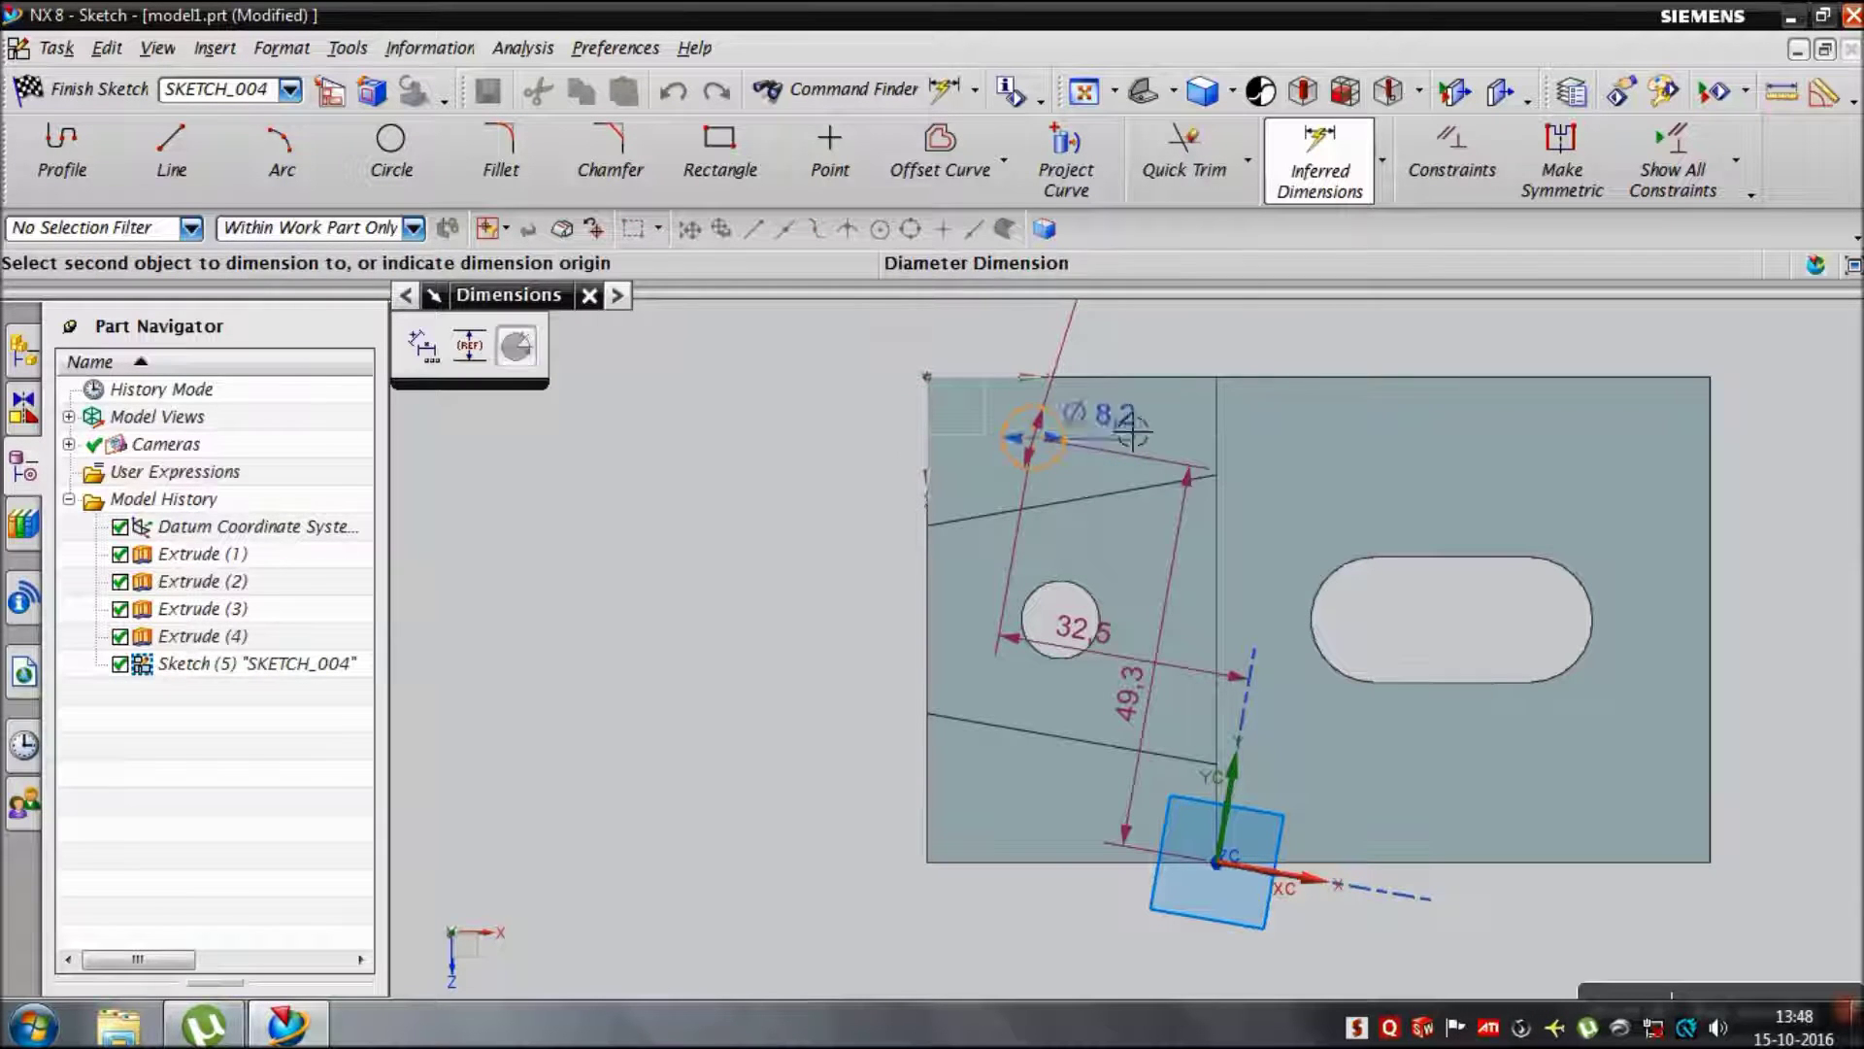
{"action": "left_click", "coordinate": [1322, 434]}
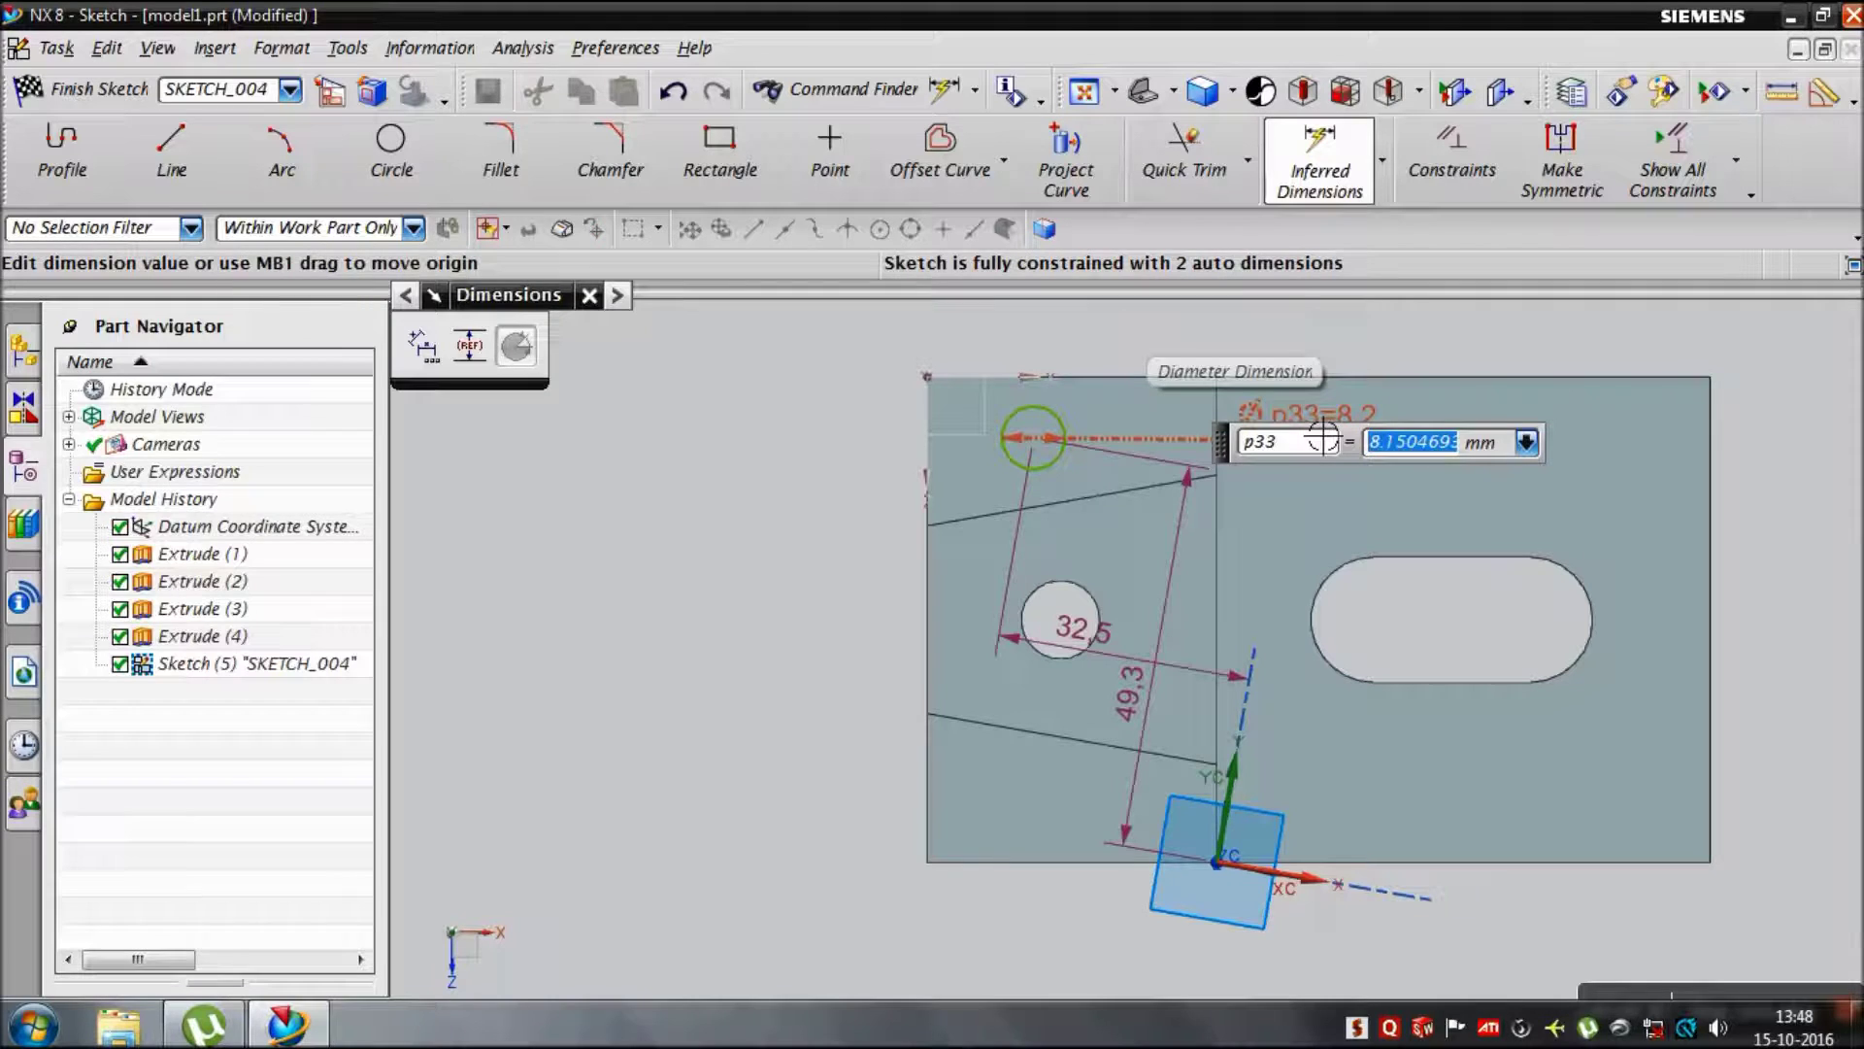
{"action": "type", "text": "6"}
{"action": "key", "text": "Return"}
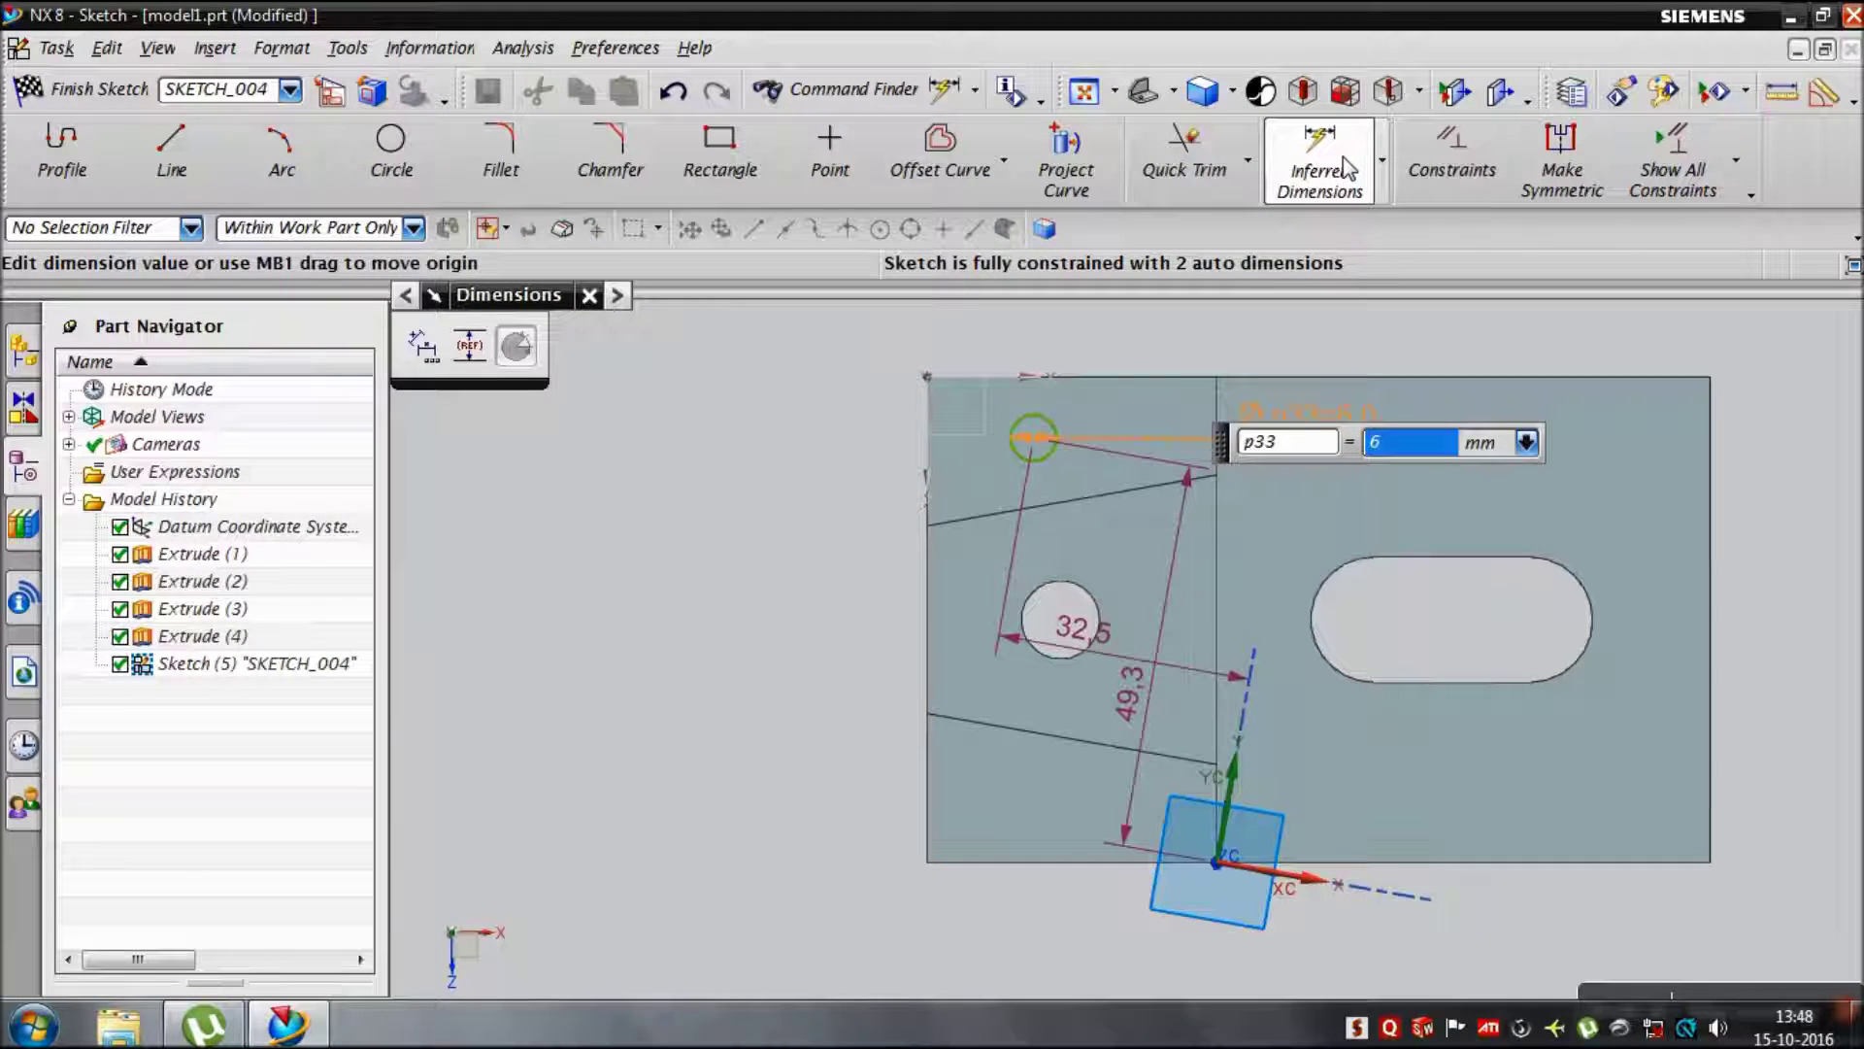
{"action": "left_click", "coordinate": [930, 481]}
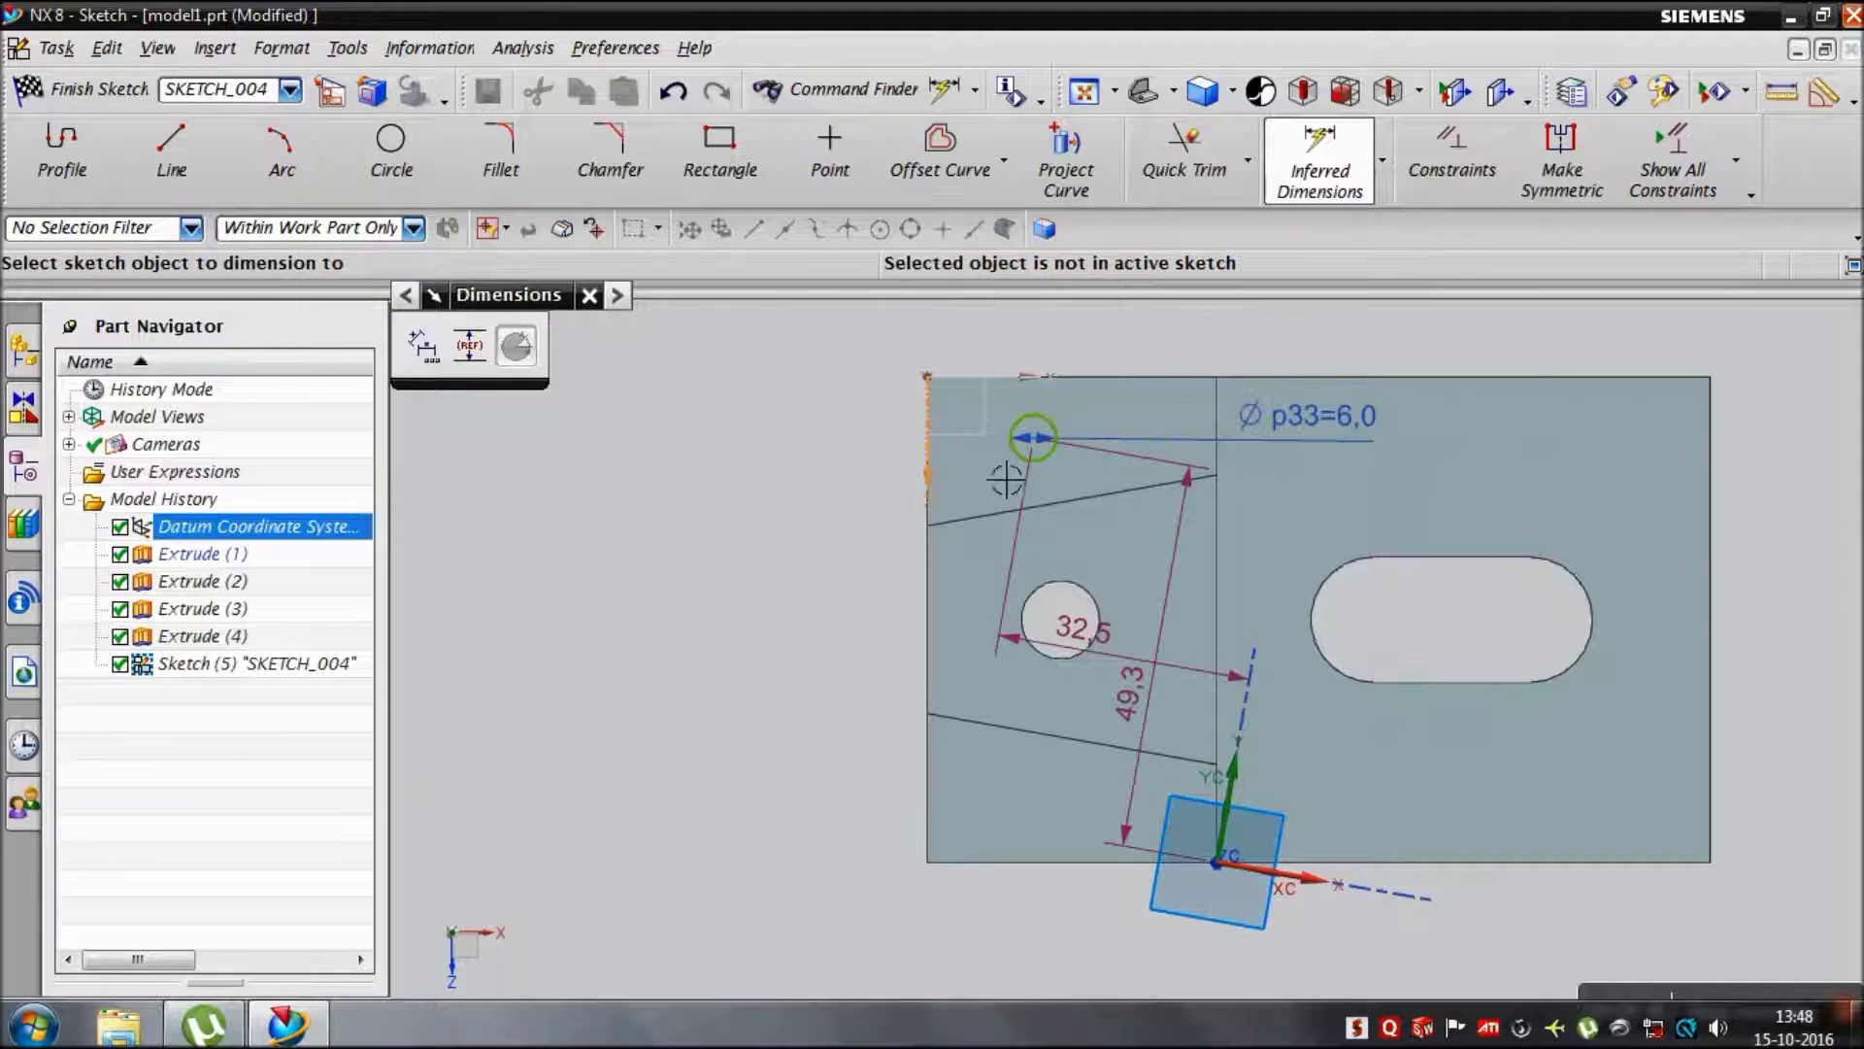
Step: Locate the circle centre 12 mm from the left edge and 10 mm from the top edge
{"action": "left_click", "coordinate": [1033, 442]}
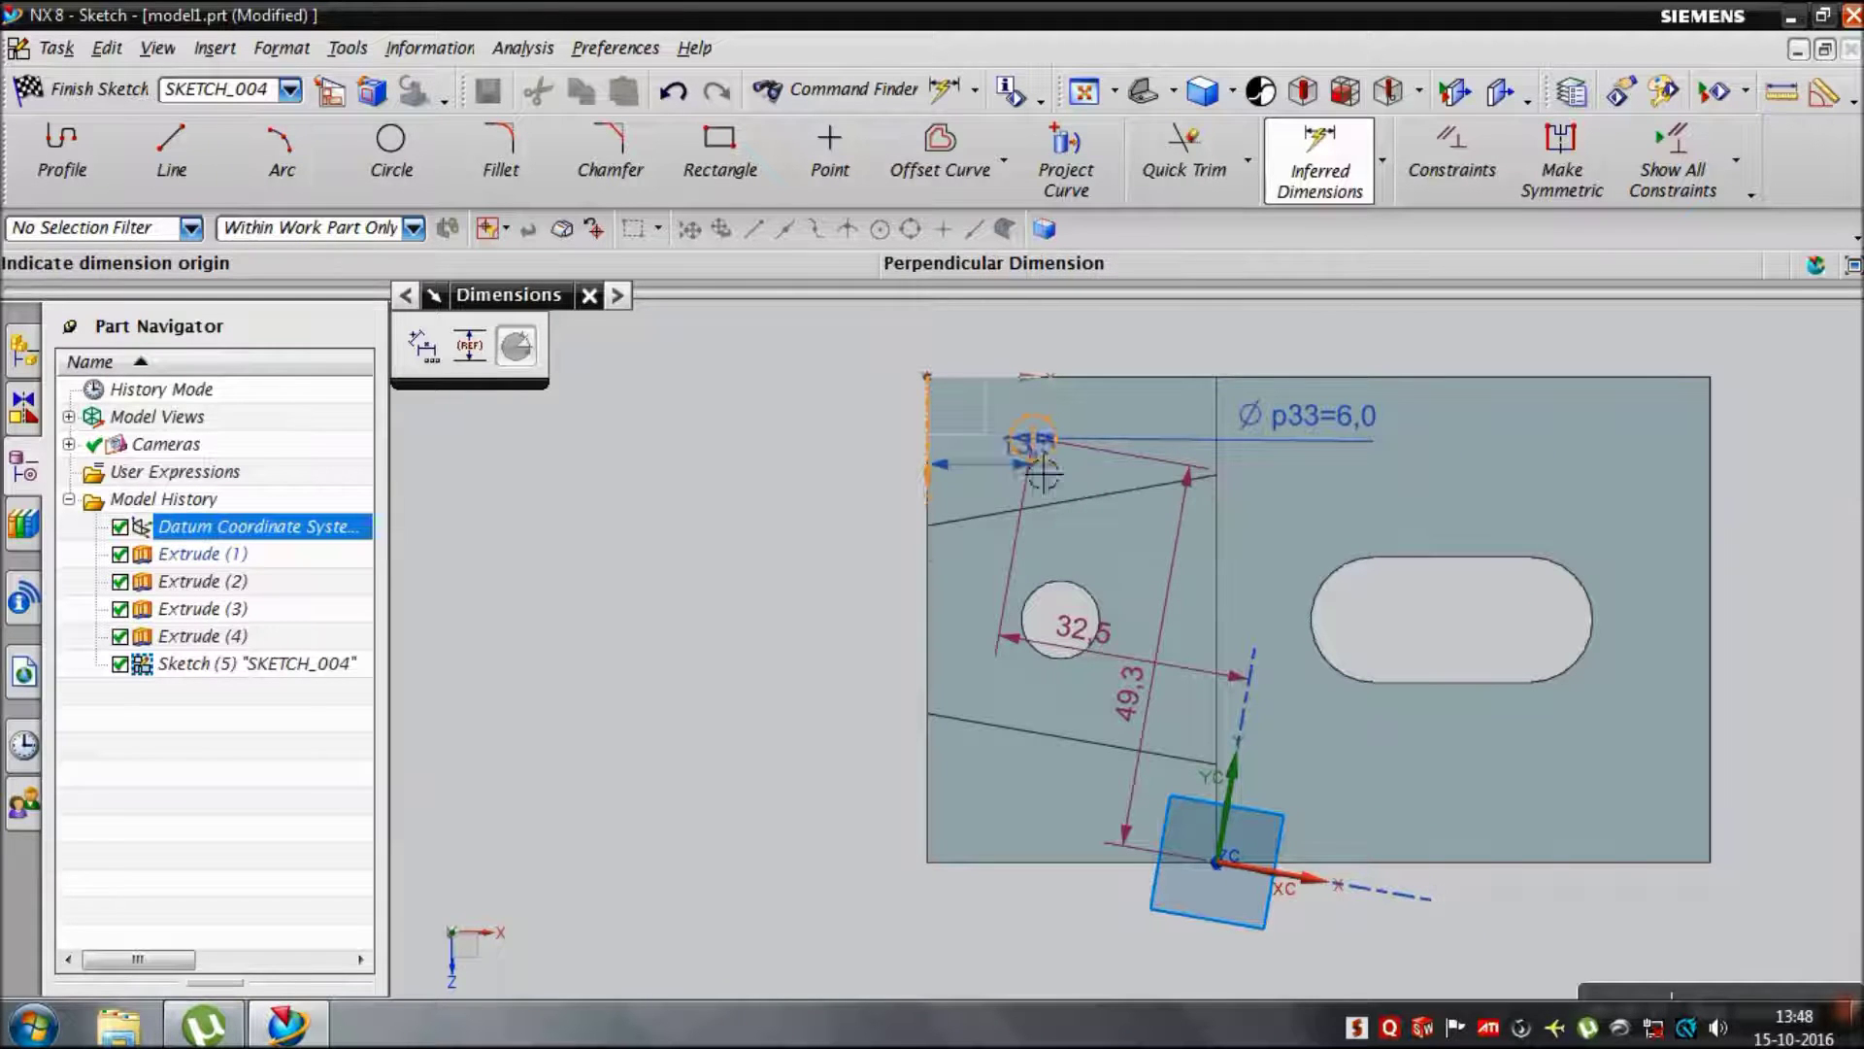
{"action": "left_click", "coordinate": [1018, 586]}
{"action": "key", "text": "Return"}
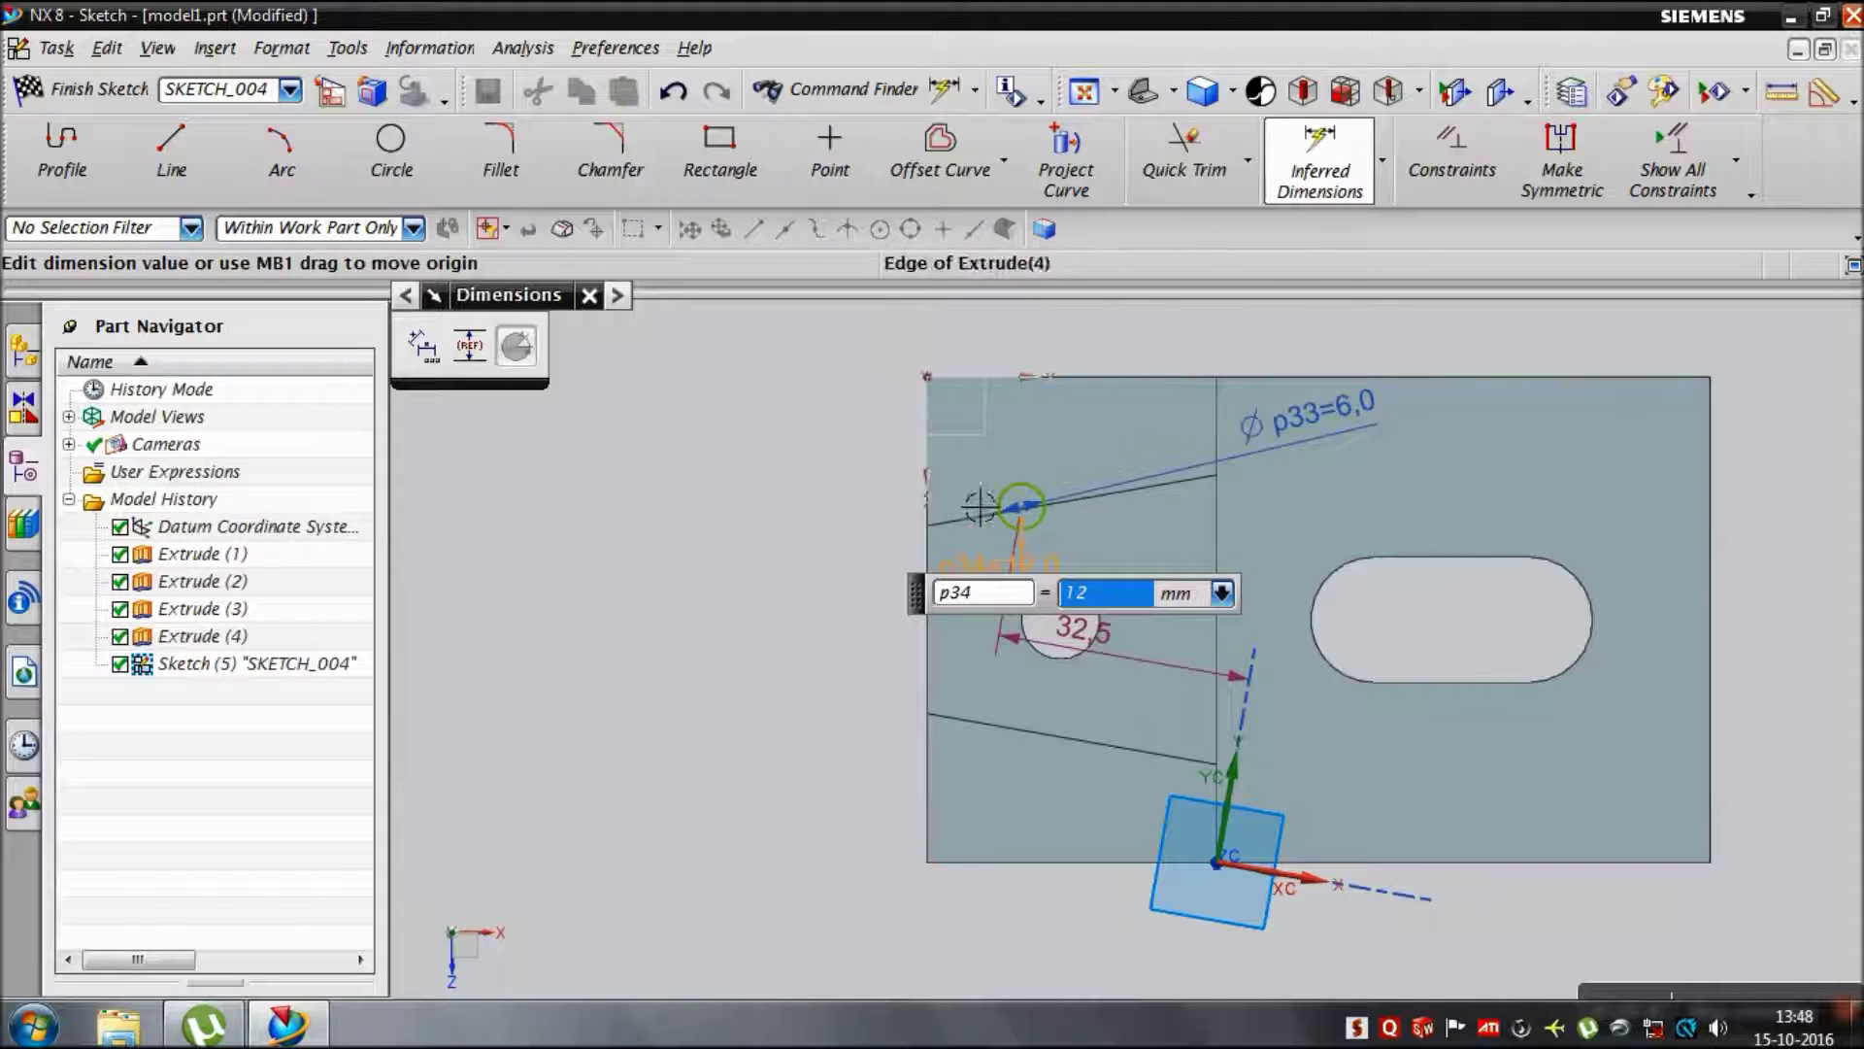
{"action": "left_click", "coordinate": [1108, 397]}
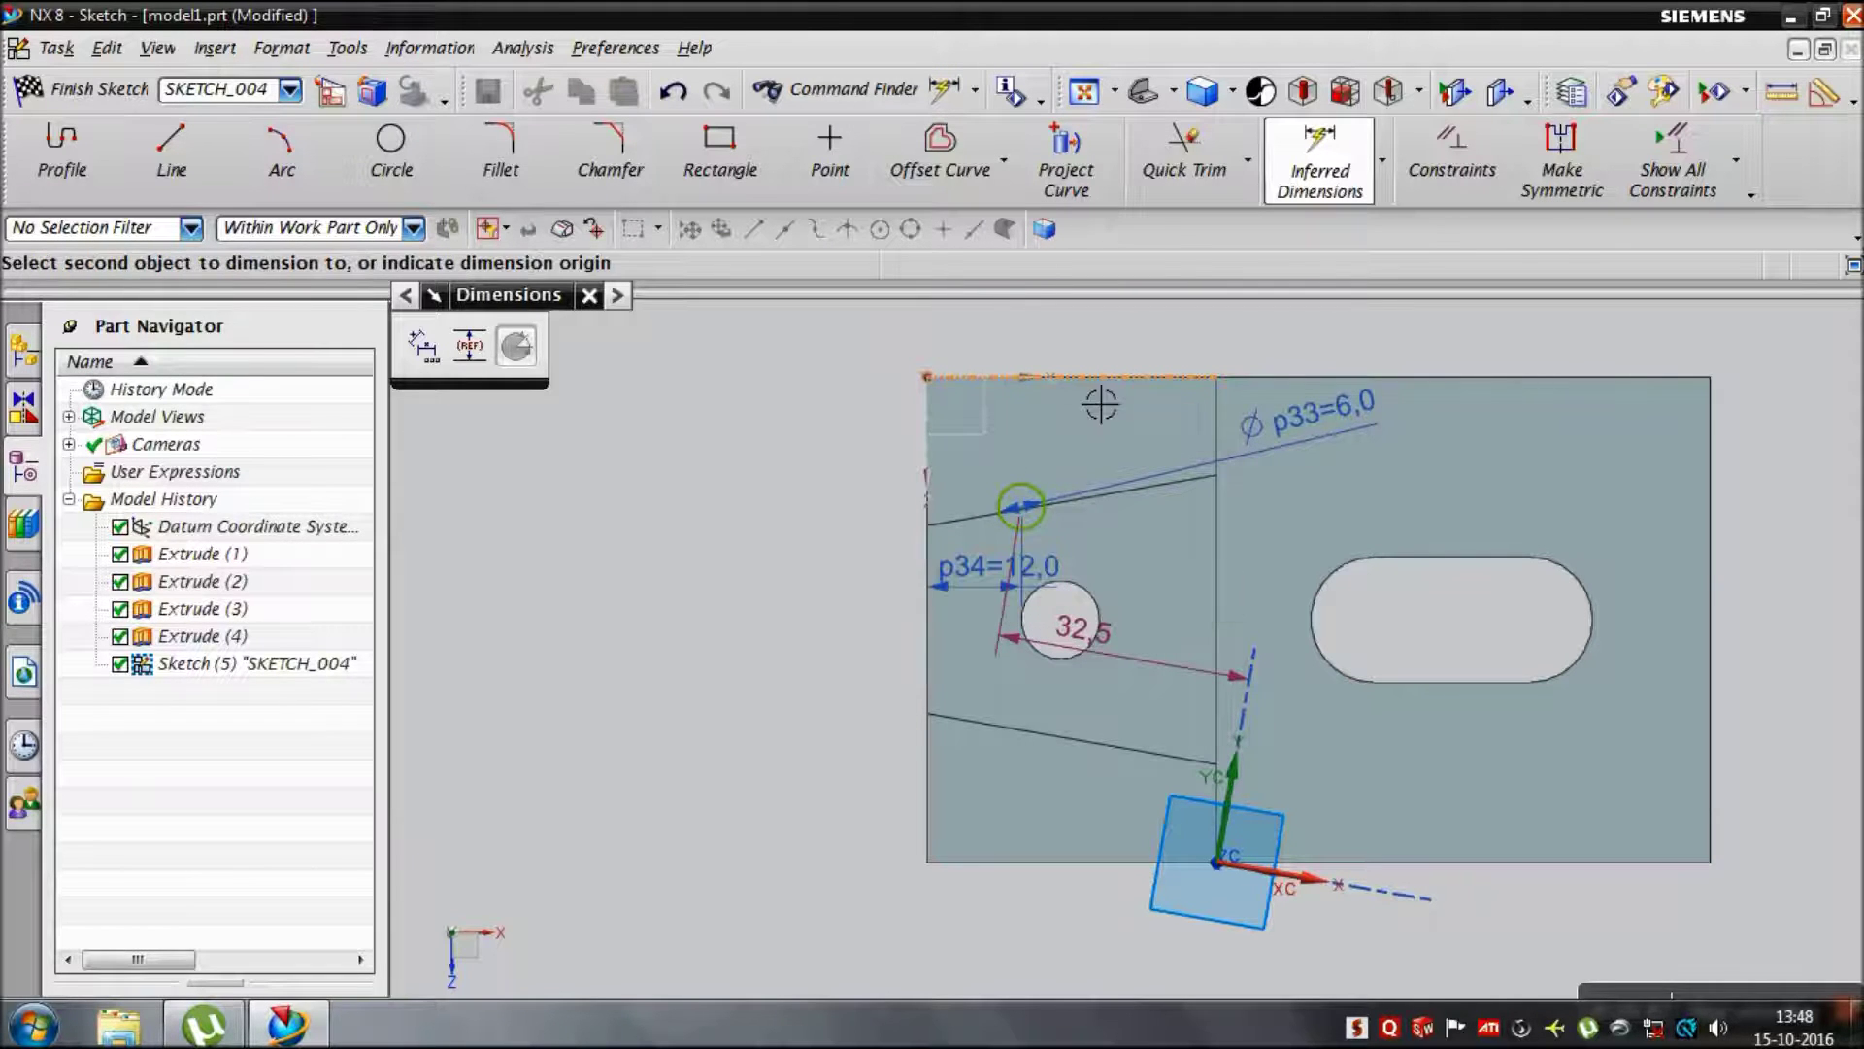
{"action": "left_click", "coordinate": [1024, 507]}
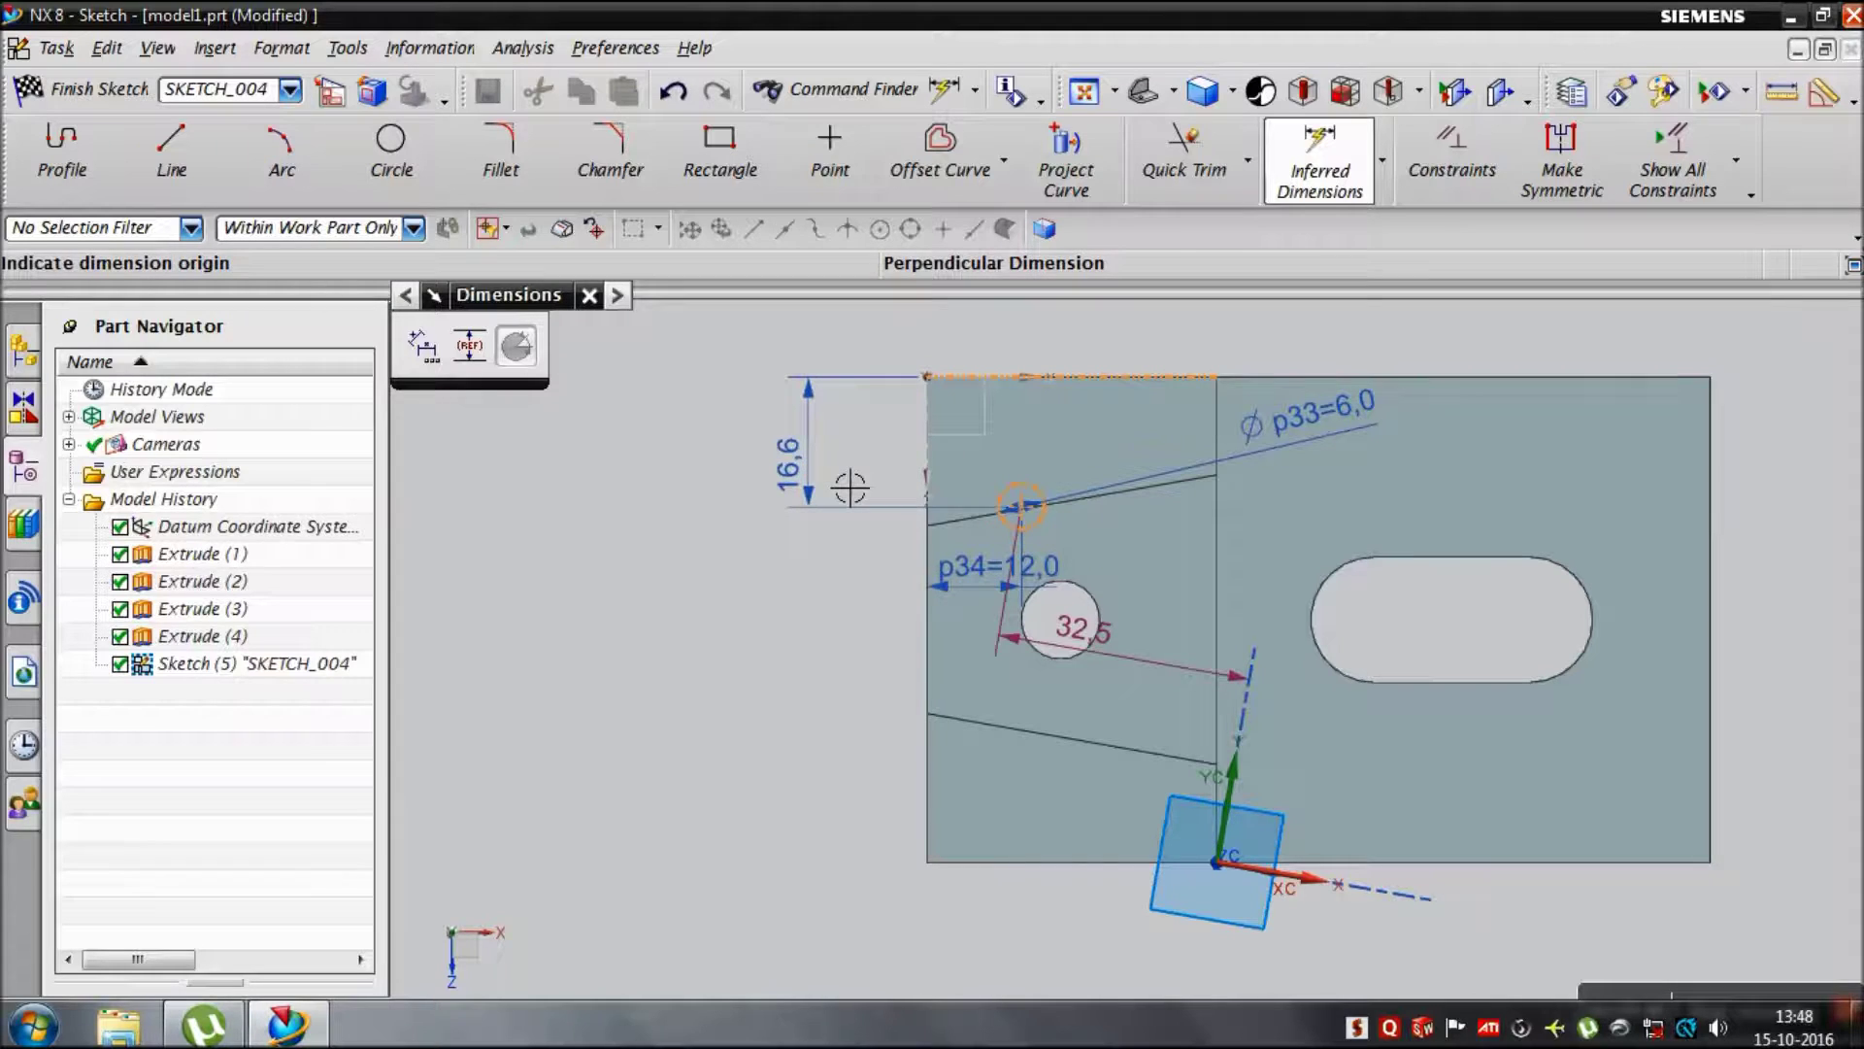
{"action": "left_click", "coordinate": [849, 488]}
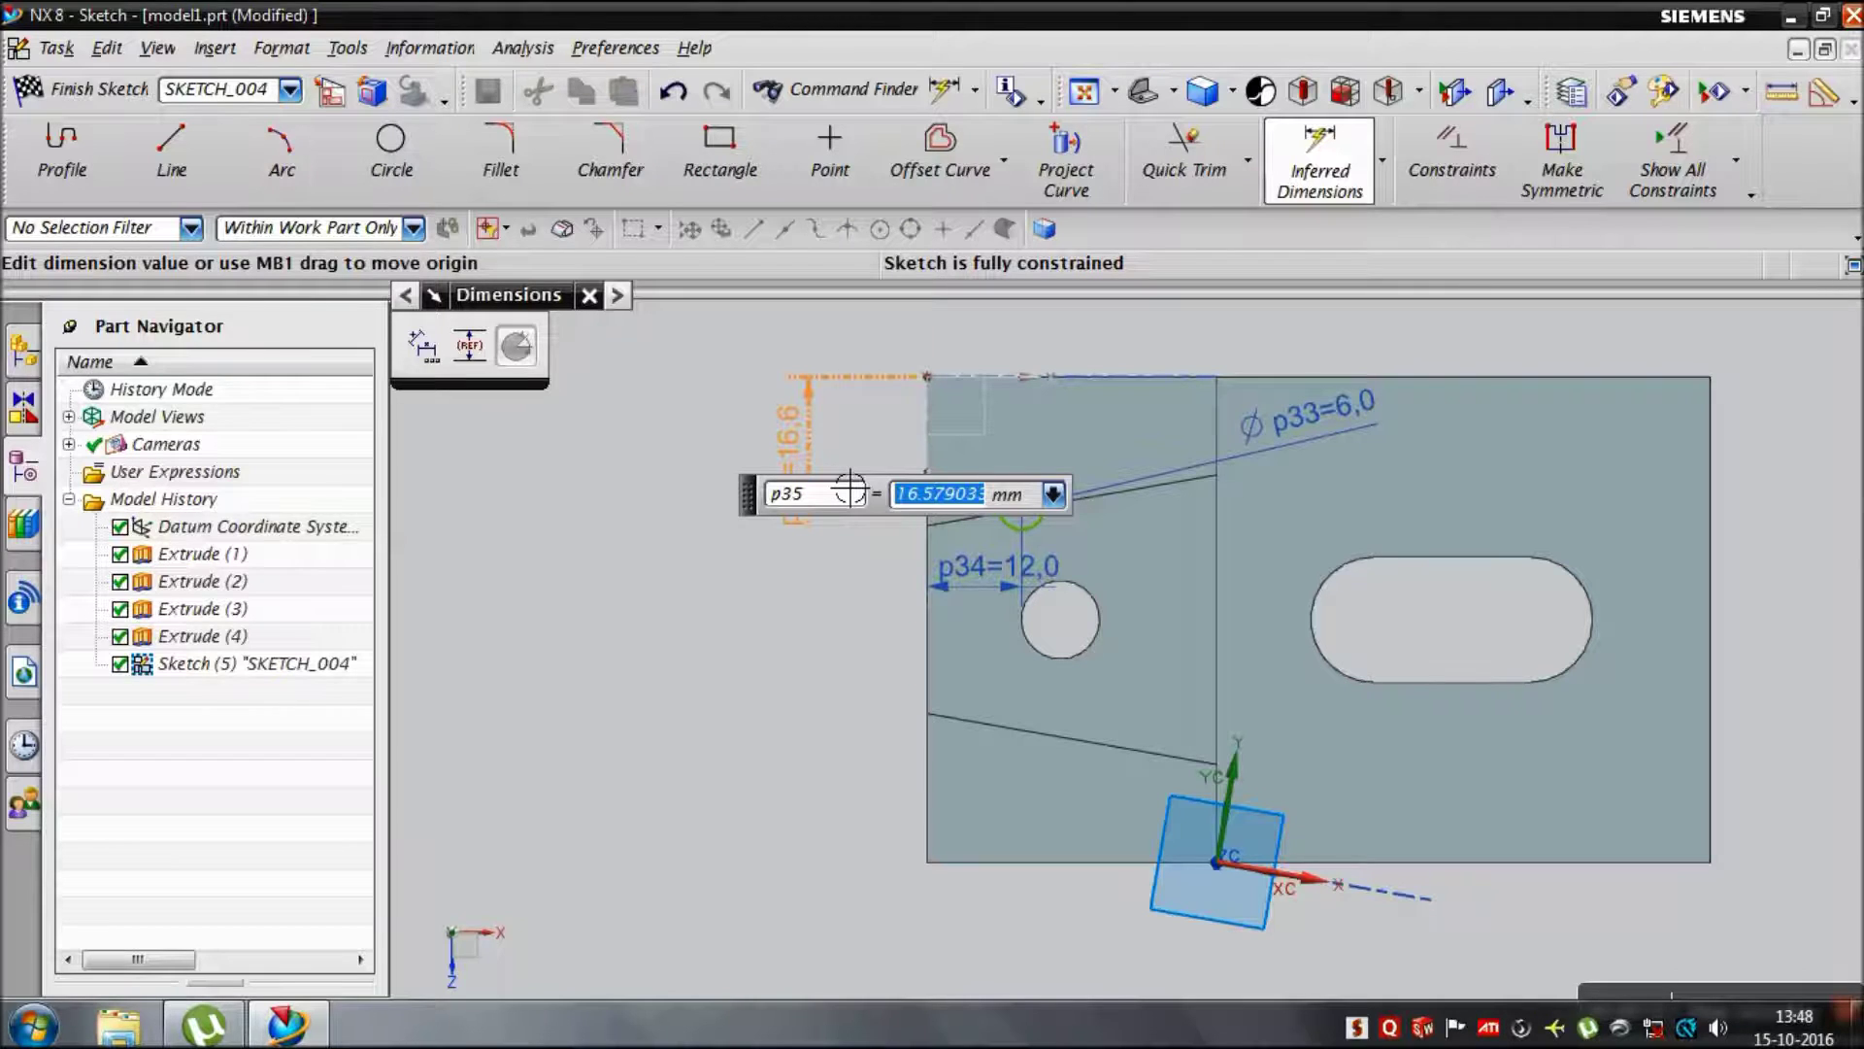
{"action": "type", "text": "10"}
{"action": "key", "text": "Return"}
{"action": "left_click", "coordinate": [697, 517]}
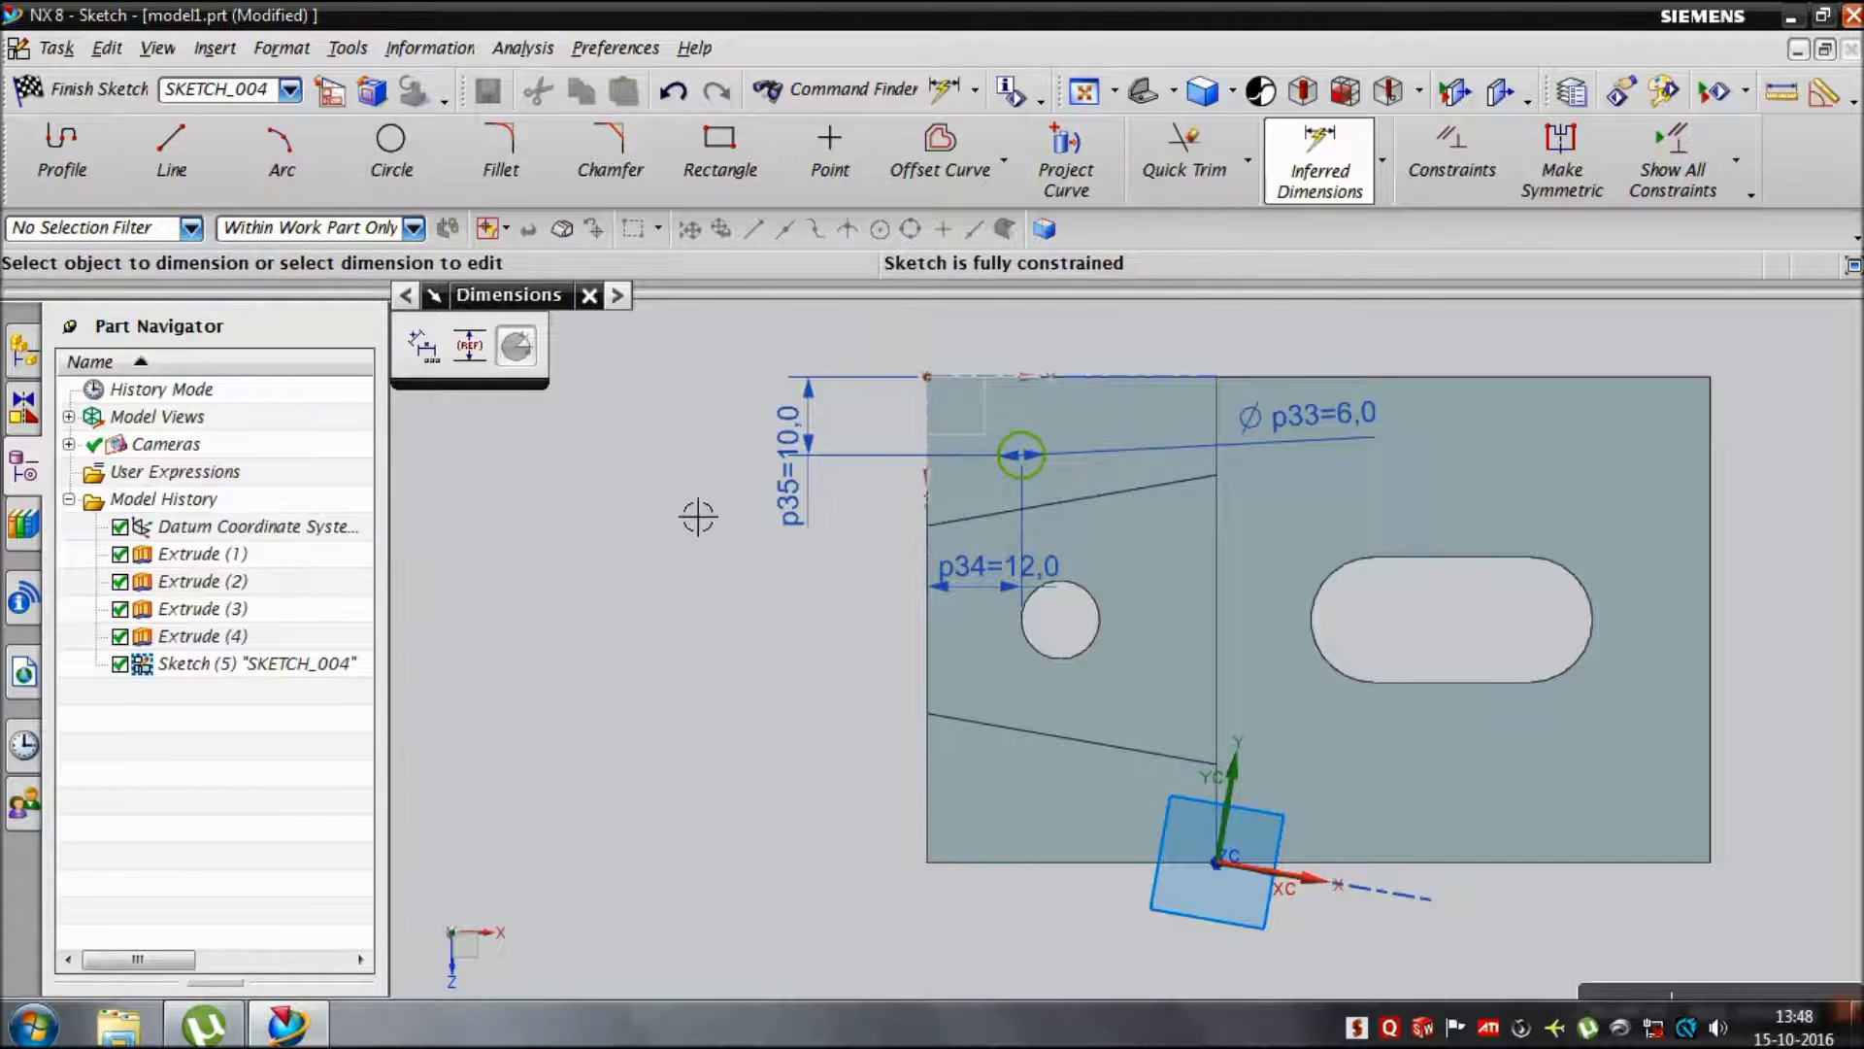
{"action": "left_click", "coordinate": [171, 151]}
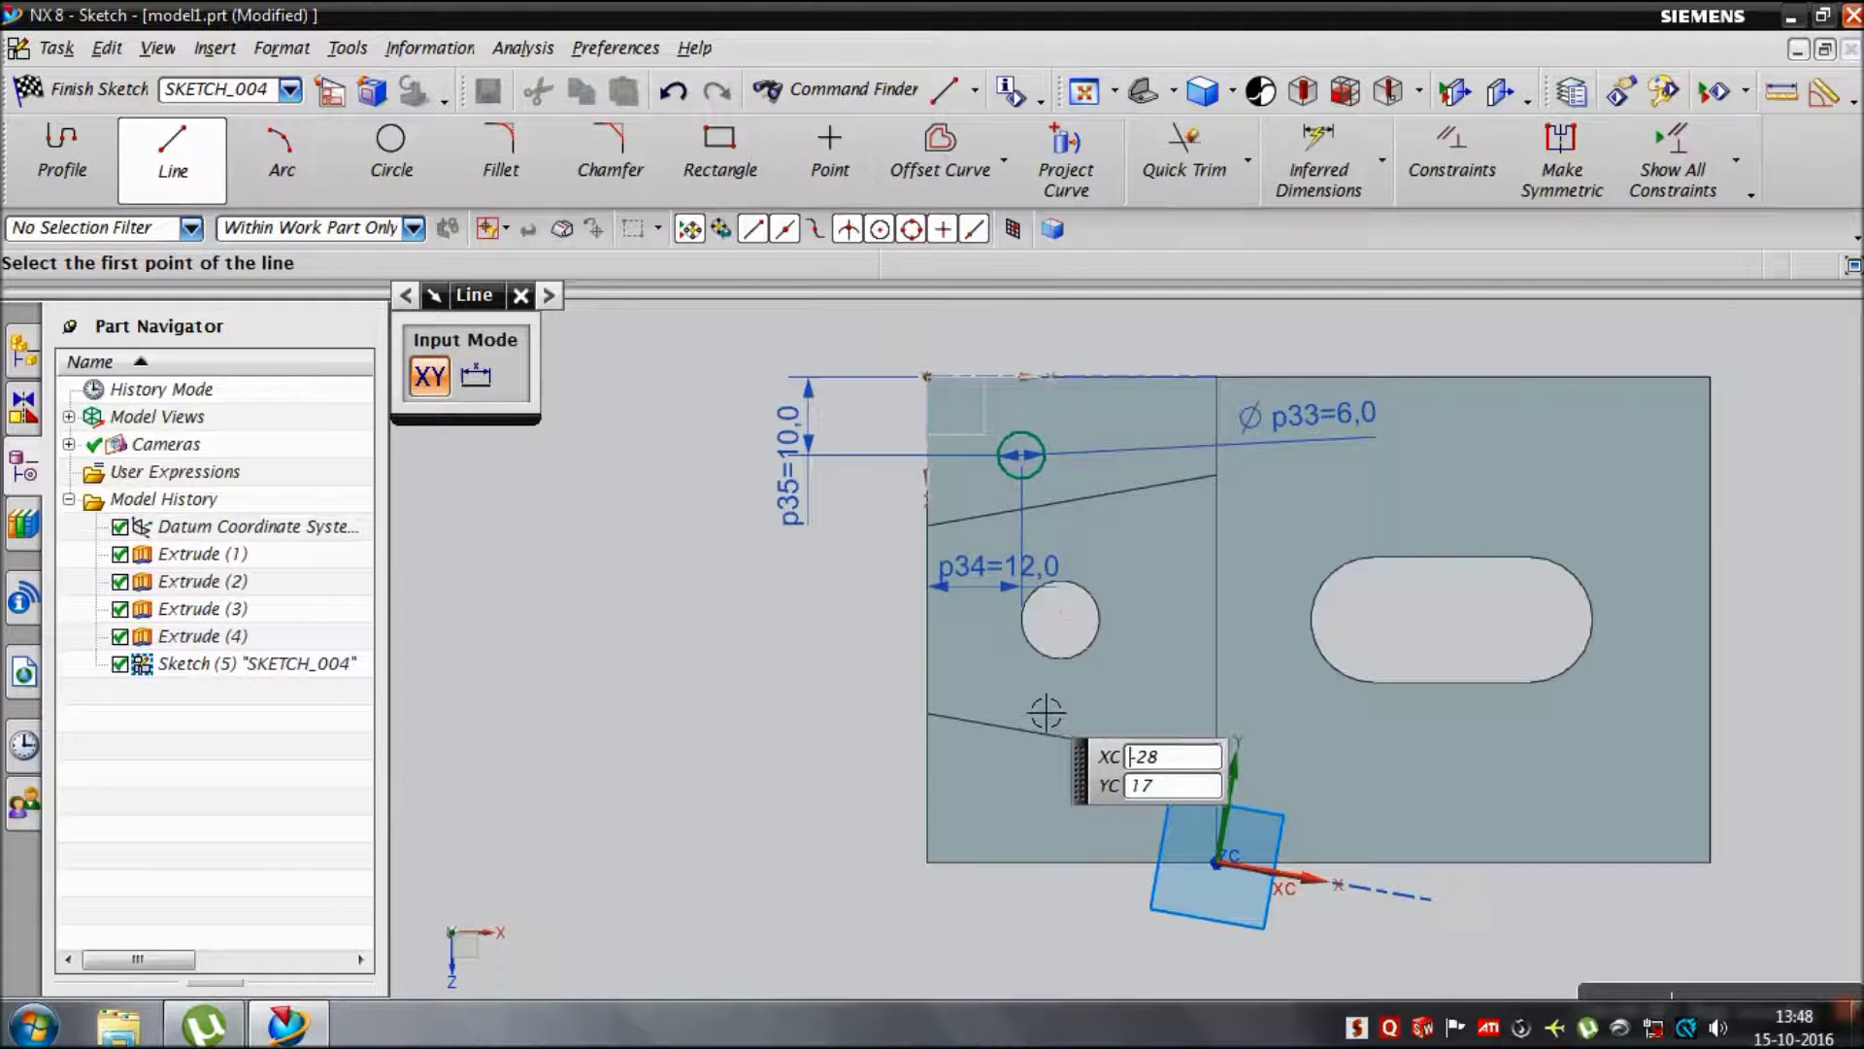
Step: Draw a horizontal reference centreline from the left edge's midpoint across the block
{"action": "left_click", "coordinate": [929, 620]}
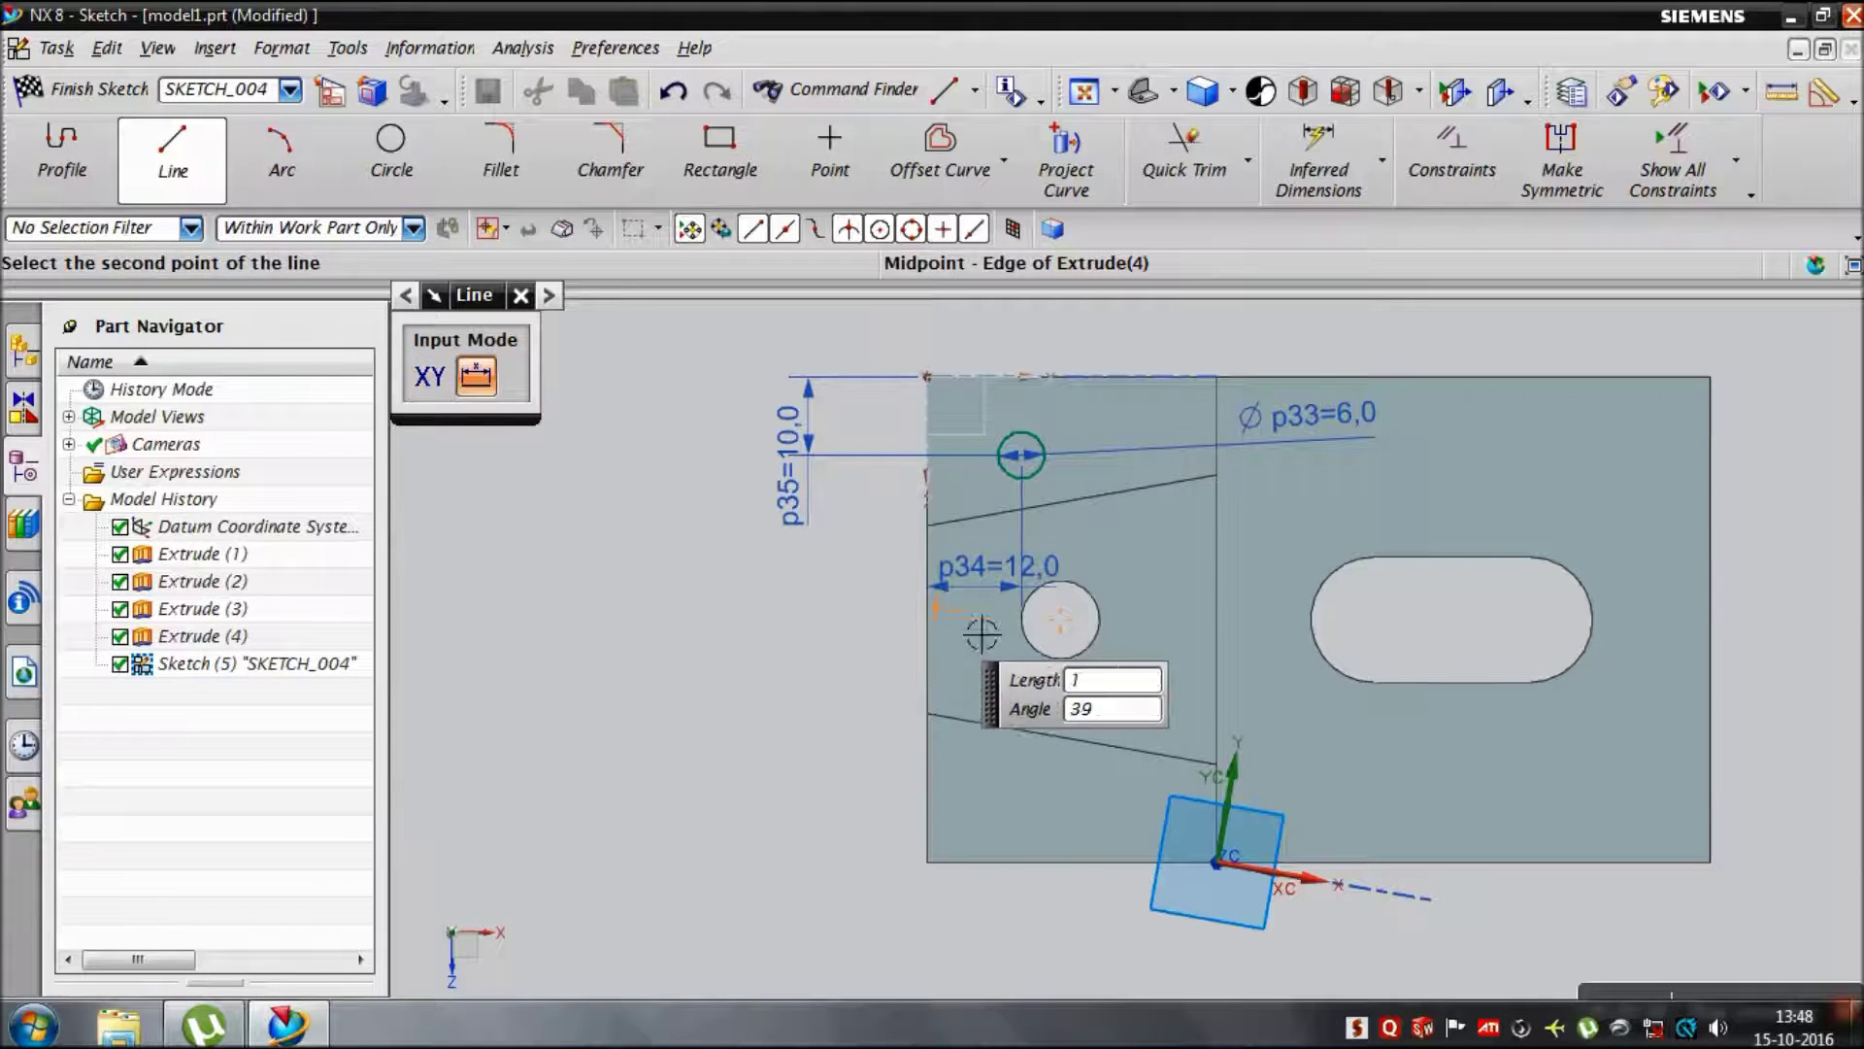
{"action": "left_click", "coordinate": [1408, 619]}
{"action": "key", "text": "Escape"}
{"action": "right_click", "coordinate": [1231, 620]}
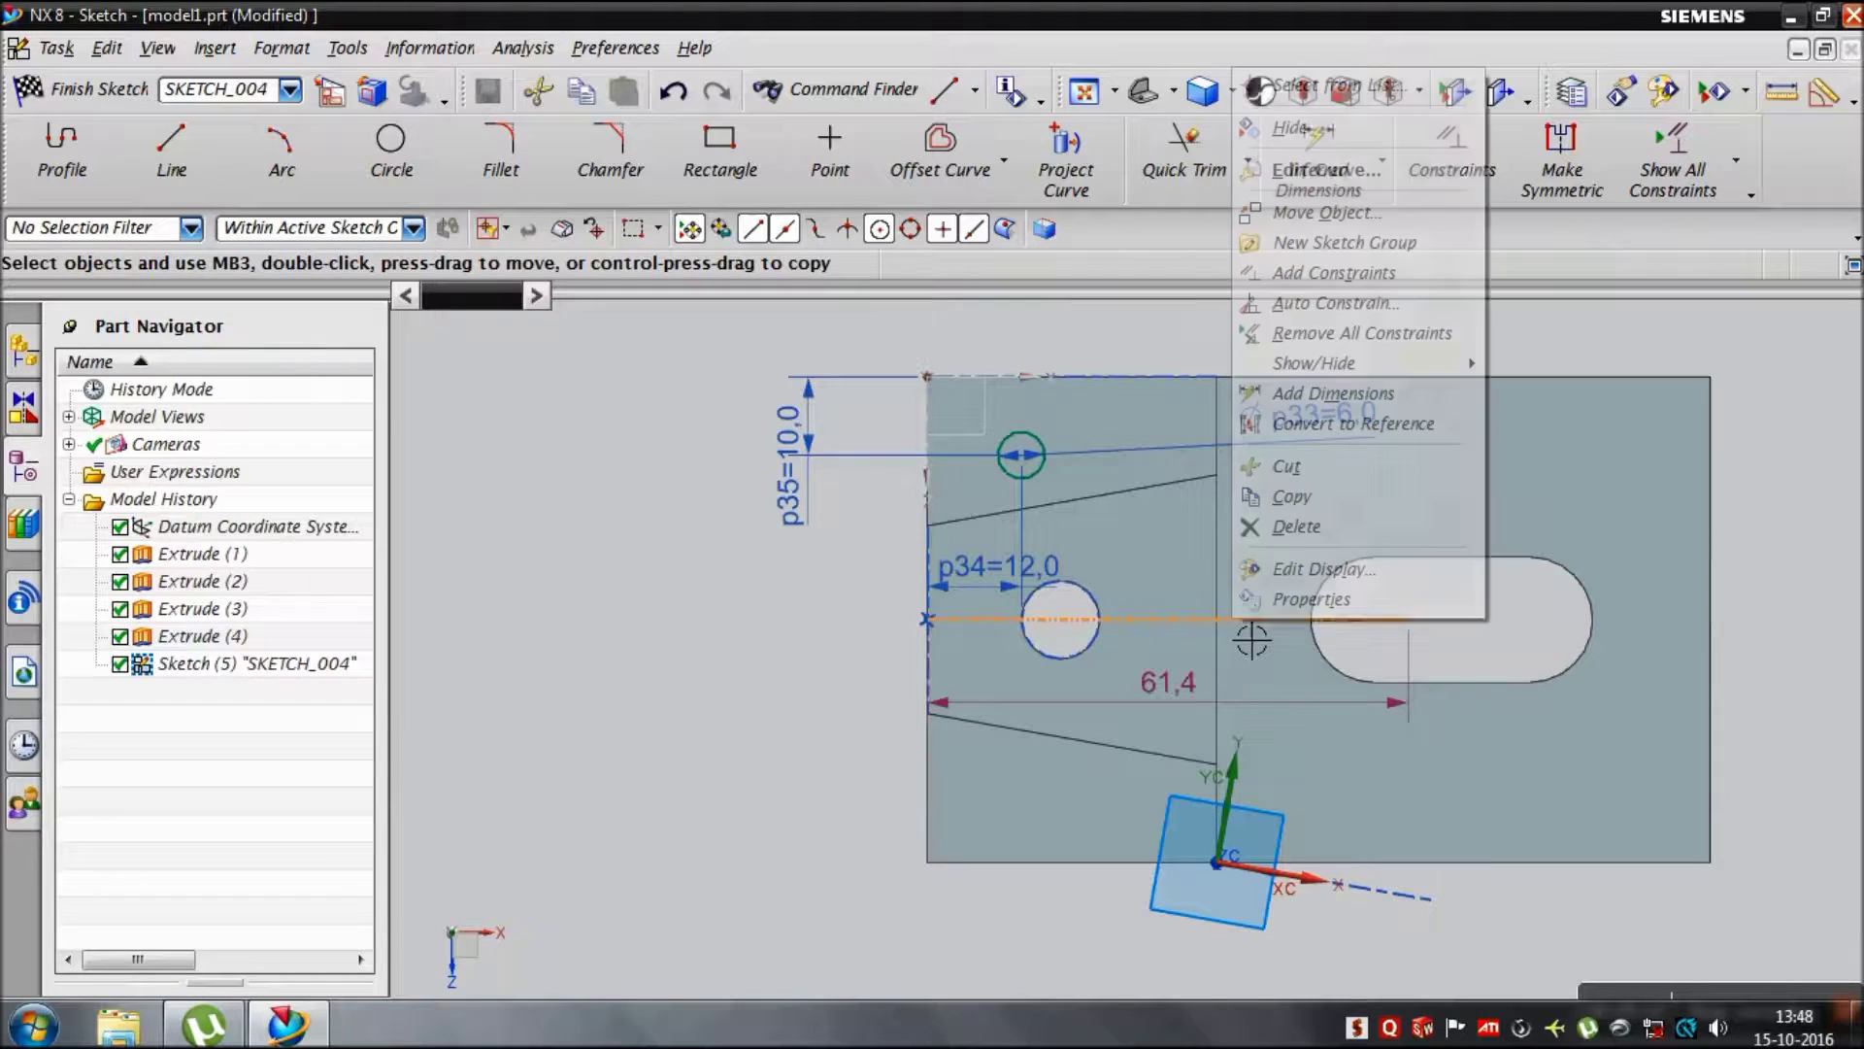
{"action": "left_click", "coordinate": [1253, 641]}
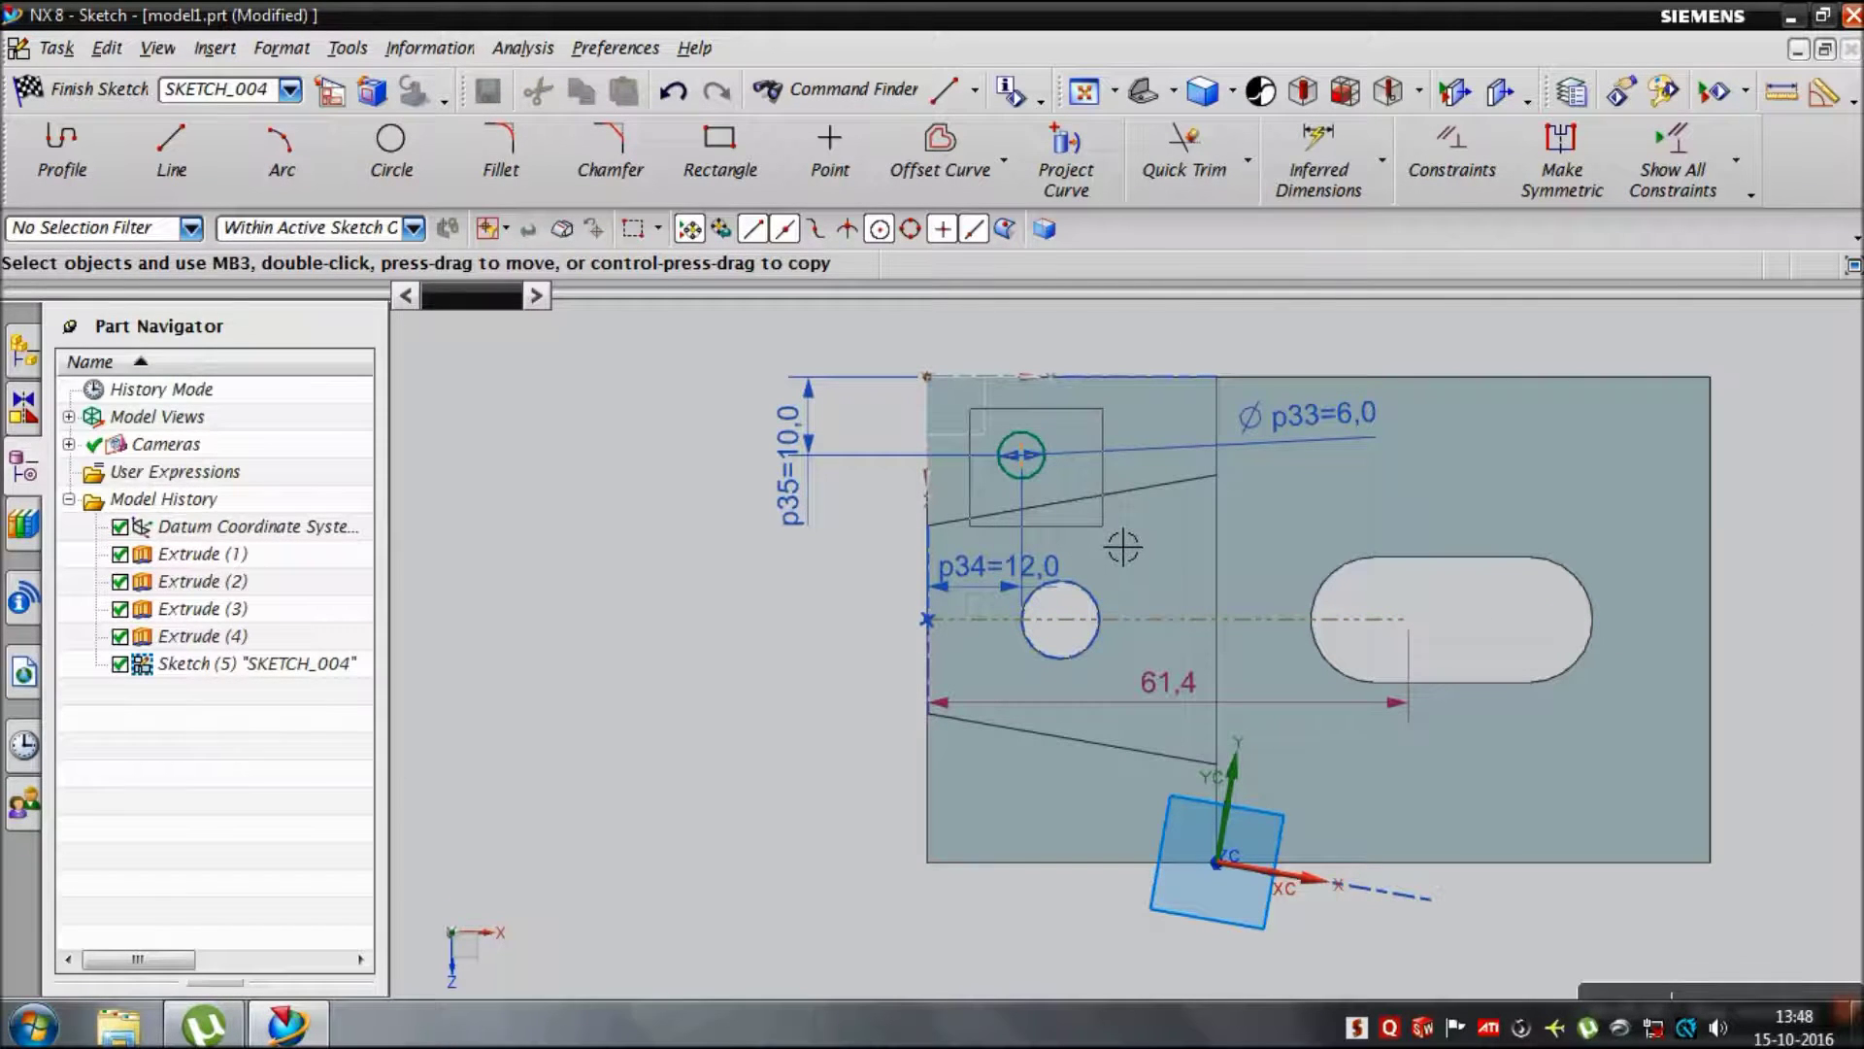
Step: Mirror the Ø6 circle about the centreline to the lower left and finish the sketch
{"action": "left_click", "coordinate": [1004, 160]}
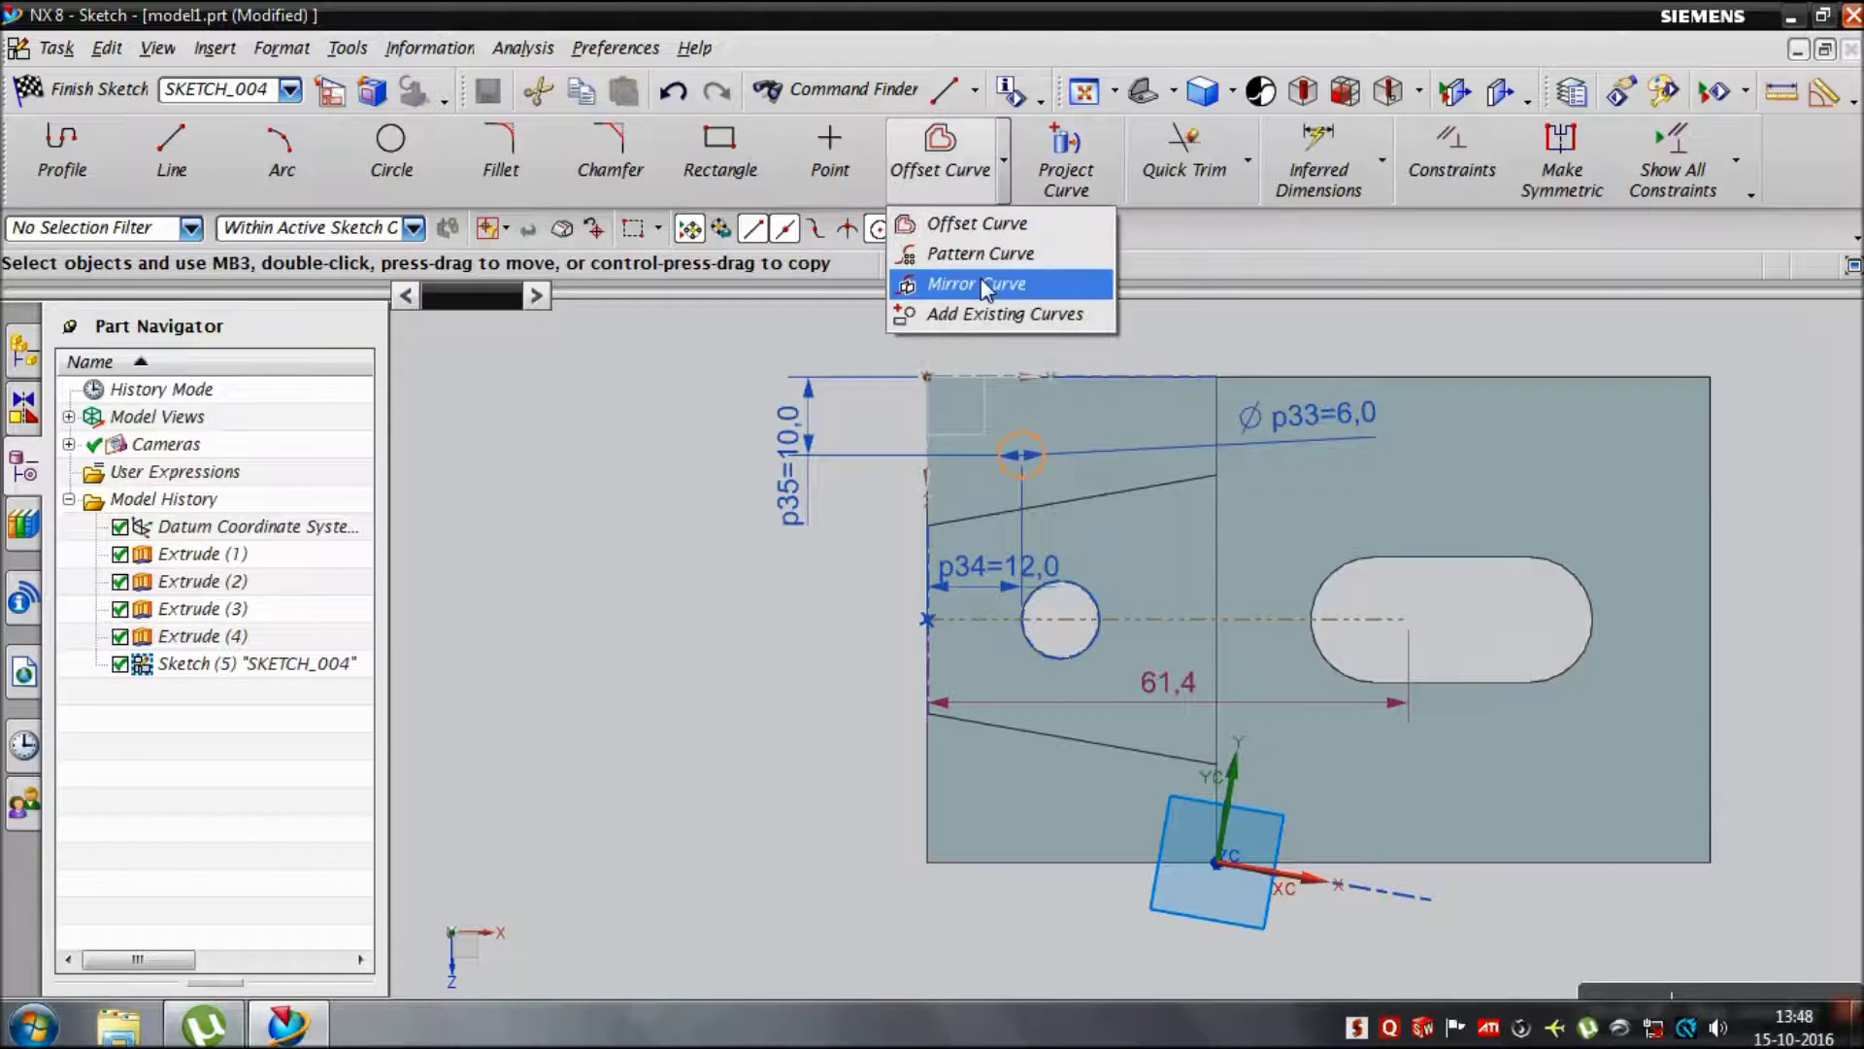
{"action": "left_click", "coordinate": [980, 278]}
{"action": "middle_click", "coordinate": [917, 466]}
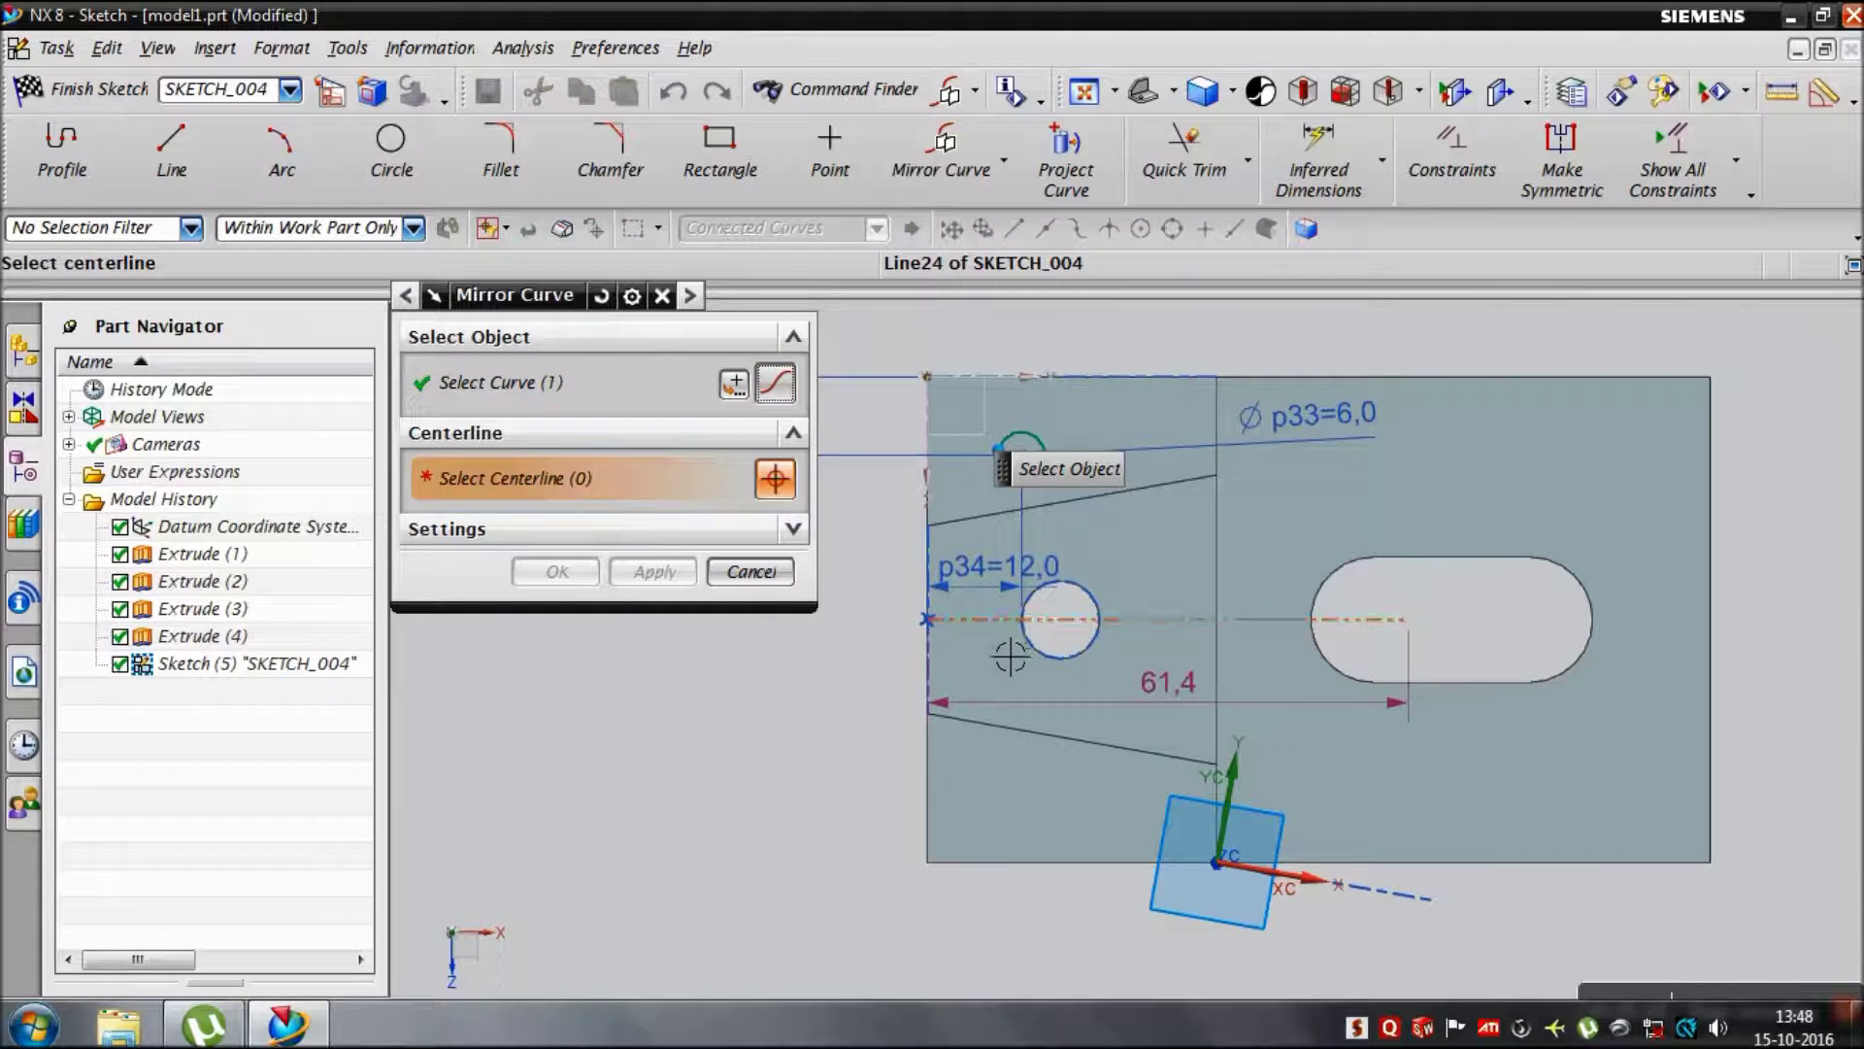
{"action": "left_click", "coordinate": [941, 654]}
{"action": "left_click", "coordinate": [555, 571]}
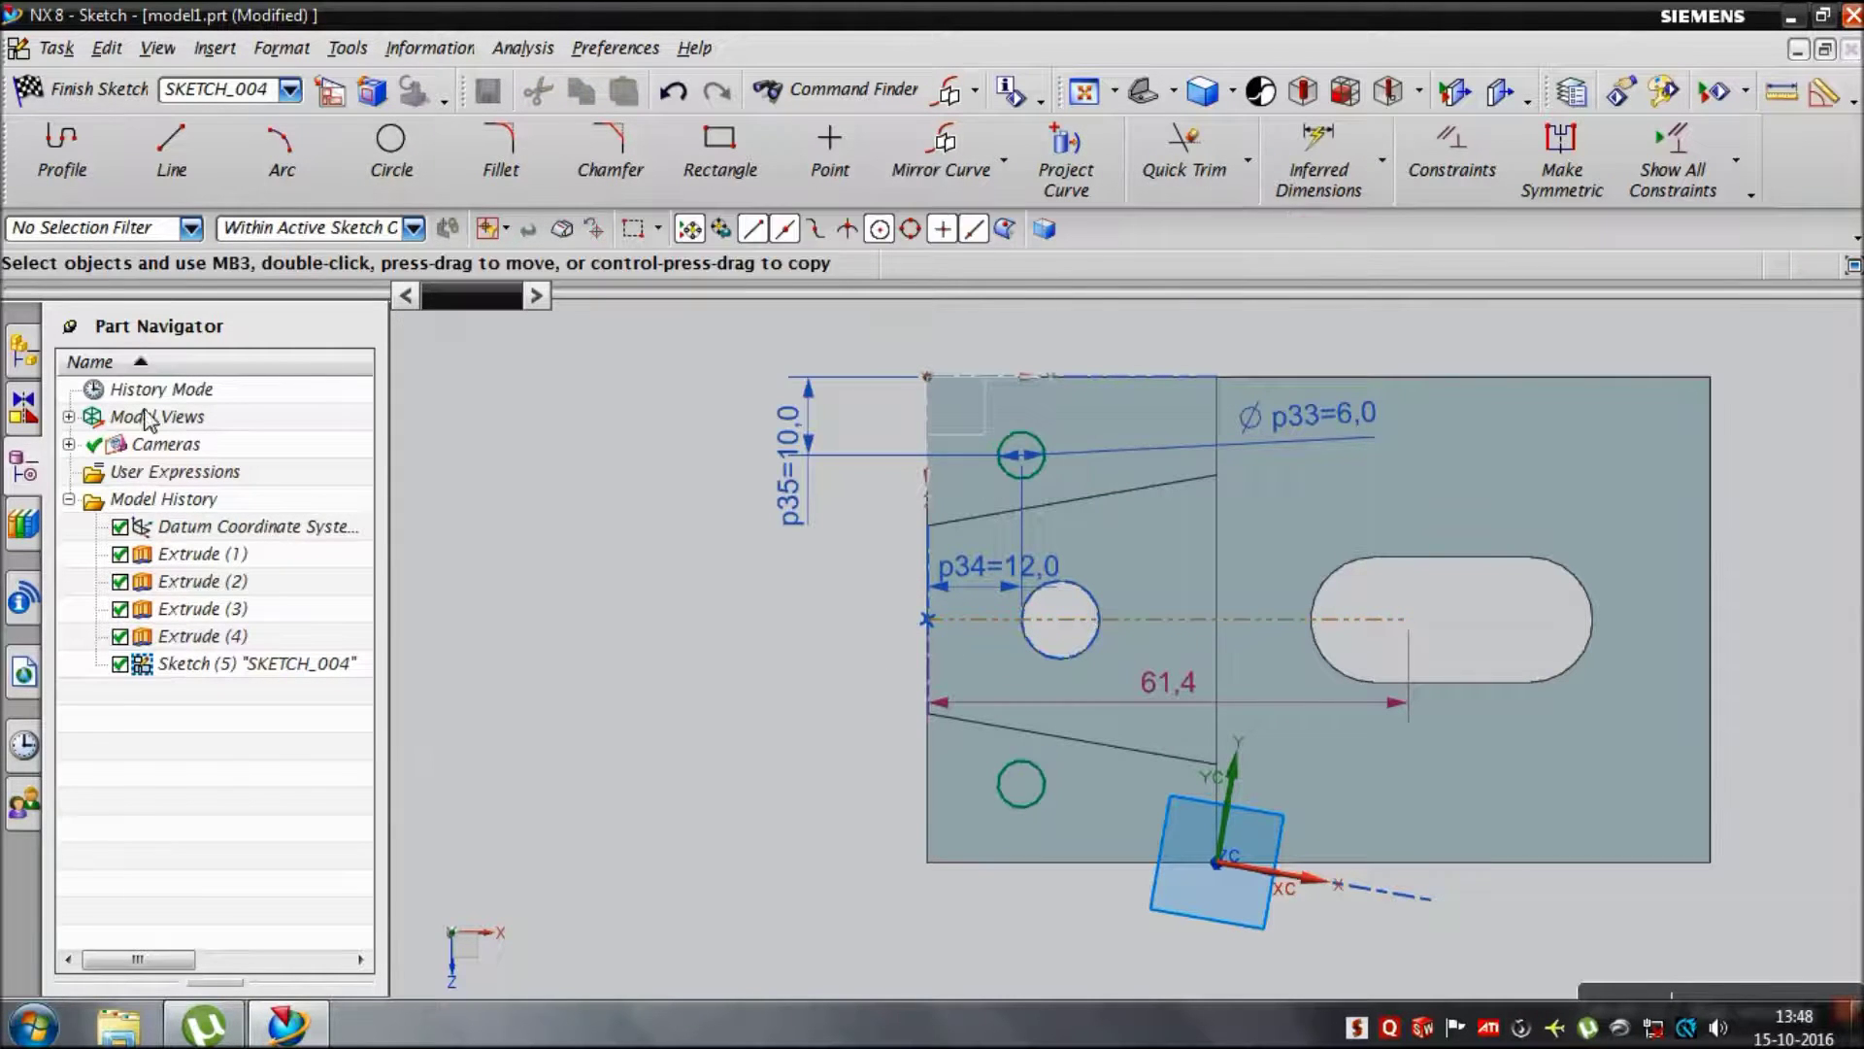
{"action": "left_click", "coordinate": [39, 88]}
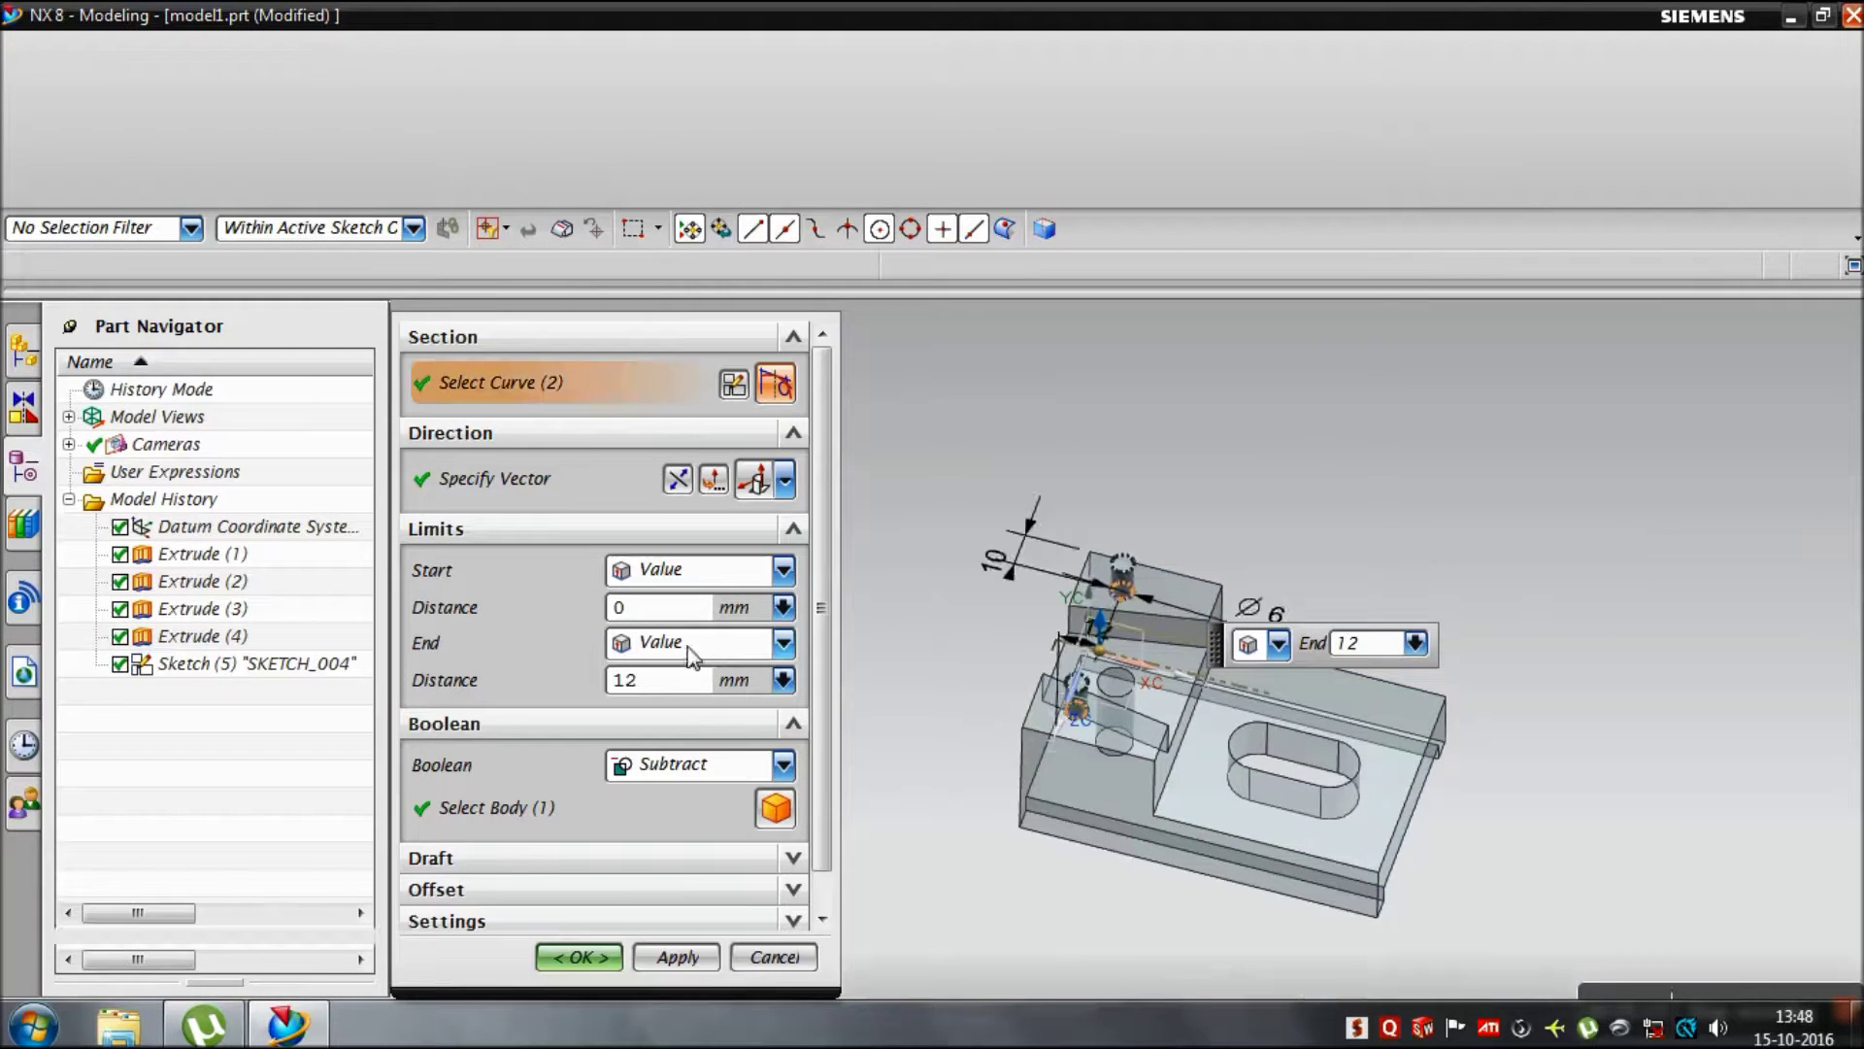
Step: Cut both Ø6 circles 20 mm deep into the block as subtracted holes
{"action": "type", "text": "20"}
{"action": "key", "text": "Return"}
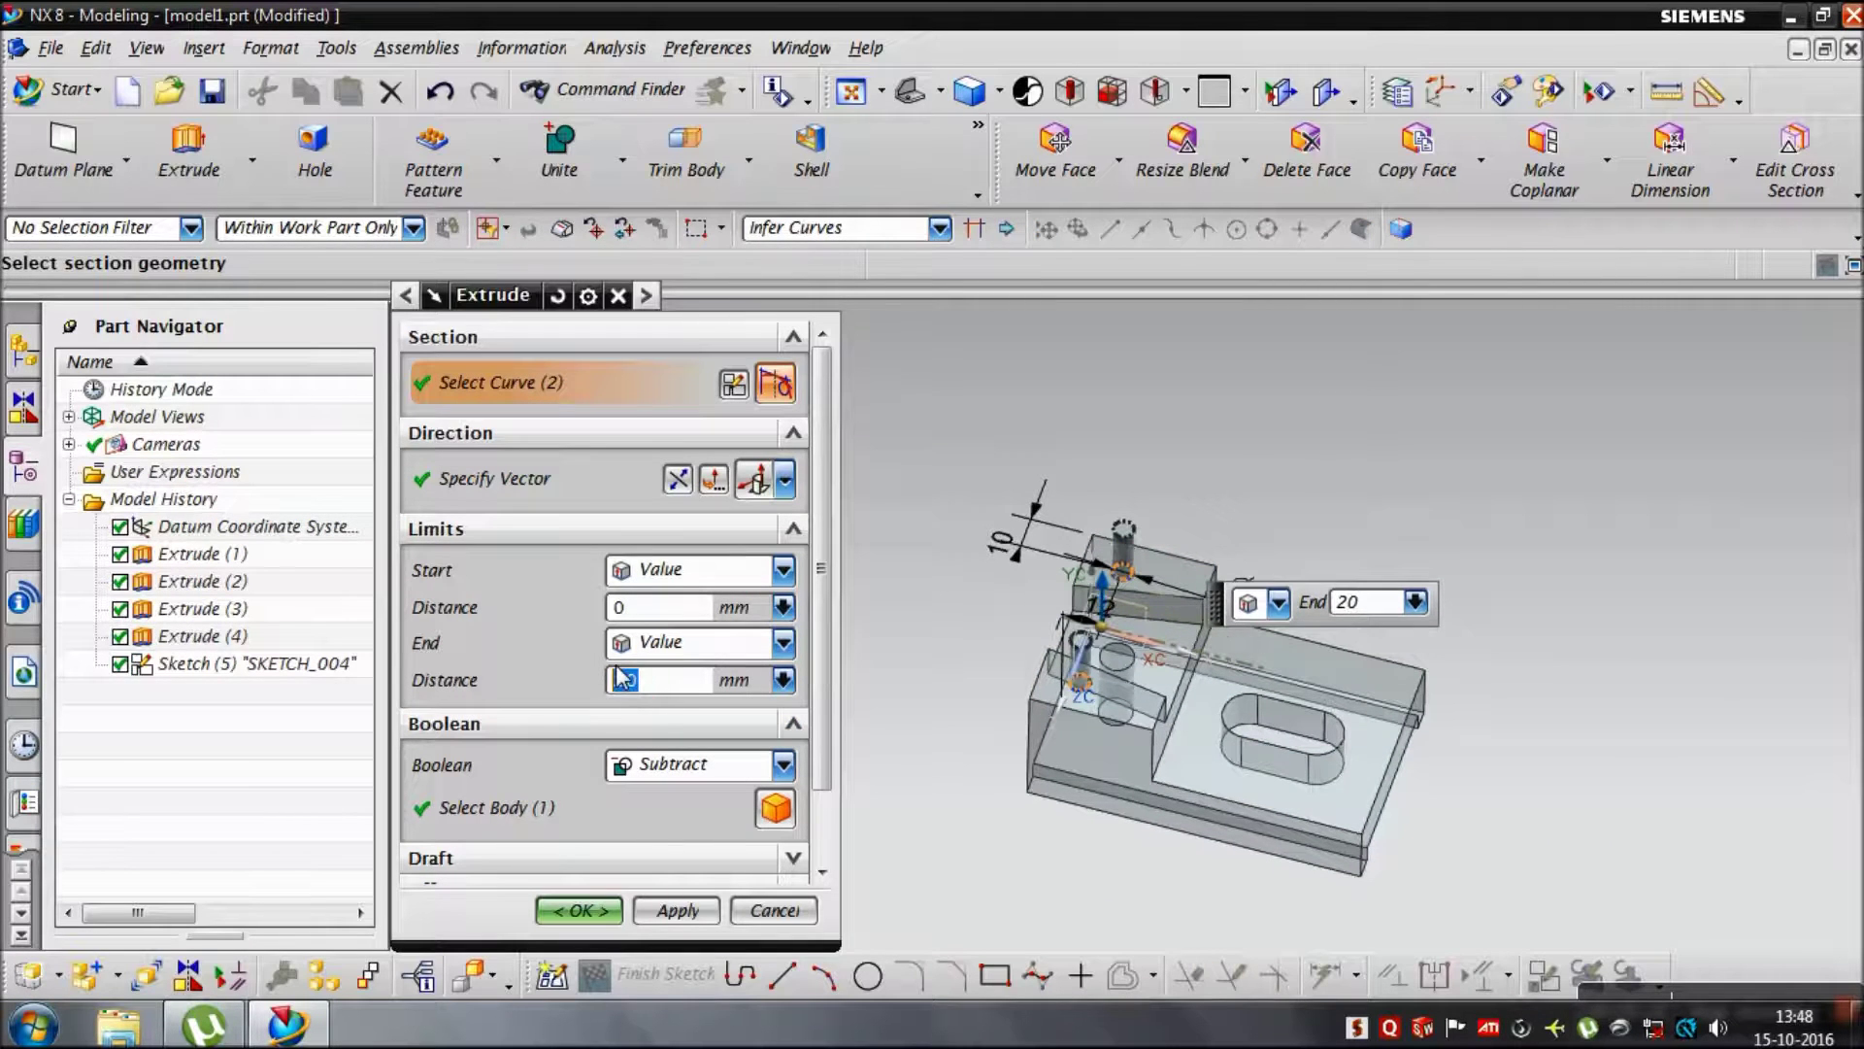
{"action": "left_click", "coordinate": [586, 927]}
{"action": "mouse_move", "coordinate": [748, 819]}
{"action": "middle_mouse_down"}
{"action": "mouse_move", "coordinate": [835, 753]}
{"action": "mouse_move", "coordinate": [794, 749]}
{"action": "mouse_move", "coordinate": [829, 747]}
{"action": "middle_mouse_up"}
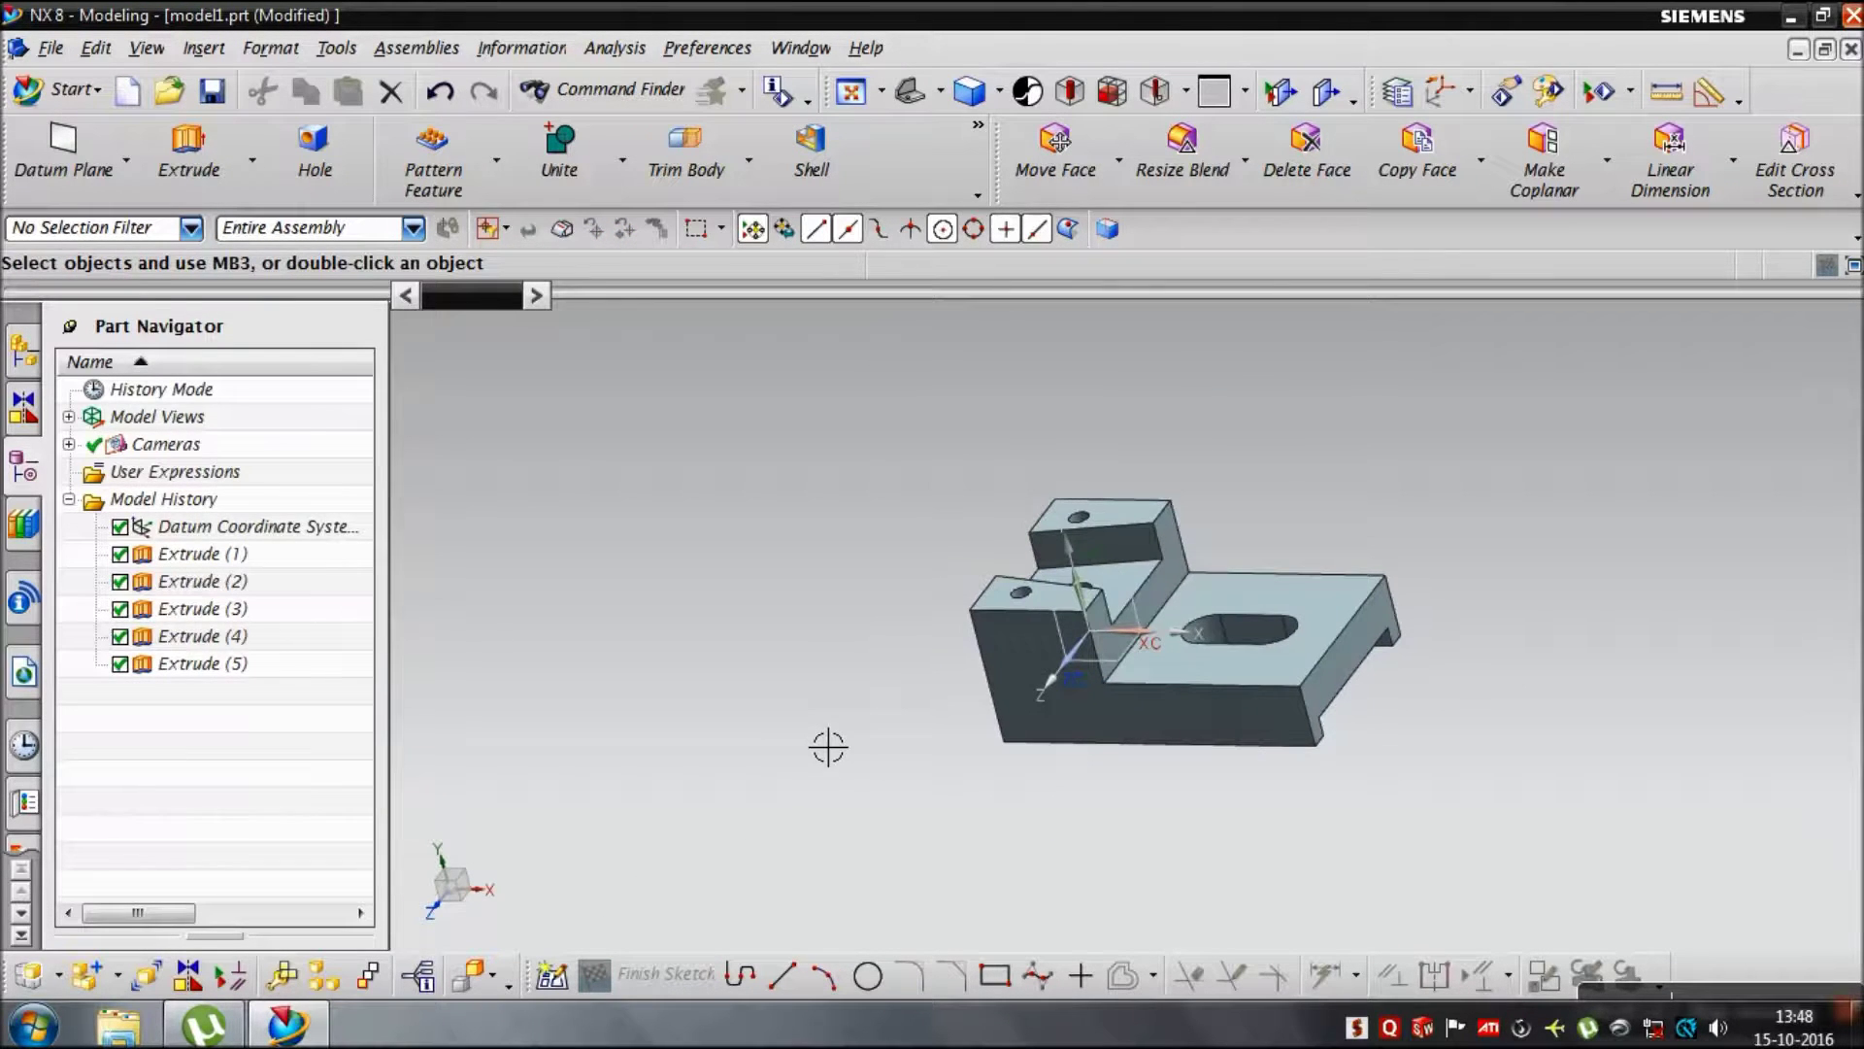
{"action": "mouse_move", "coordinate": [1176, 688]}
{"action": "middle_mouse_down"}
{"action": "mouse_move", "coordinate": [1314, 645]}
{"action": "mouse_move", "coordinate": [1311, 666]}
{"action": "mouse_move", "coordinate": [1188, 672]}
{"action": "mouse_move", "coordinate": [1223, 708]}
{"action": "mouse_move", "coordinate": [1280, 691]}
{"action": "mouse_move", "coordinate": [1251, 679]}
{"action": "mouse_move", "coordinate": [1291, 680]}
{"action": "middle_mouse_up"}
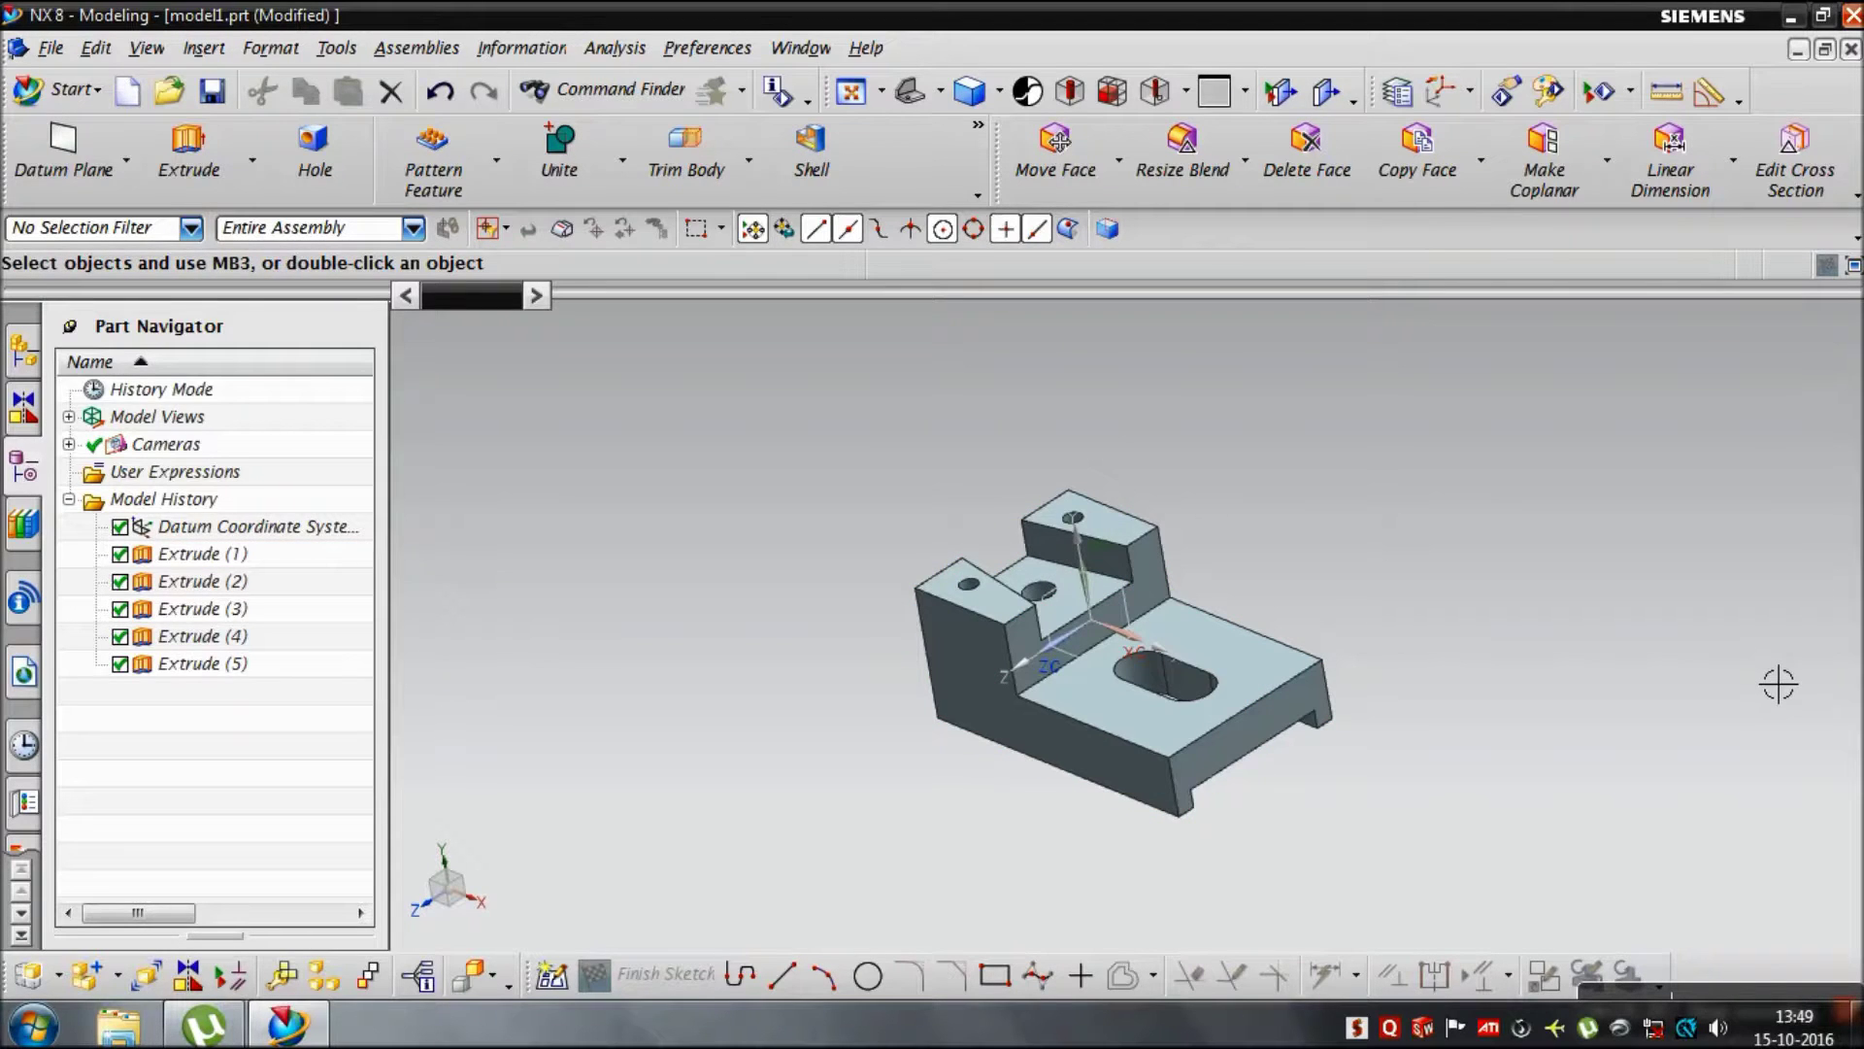